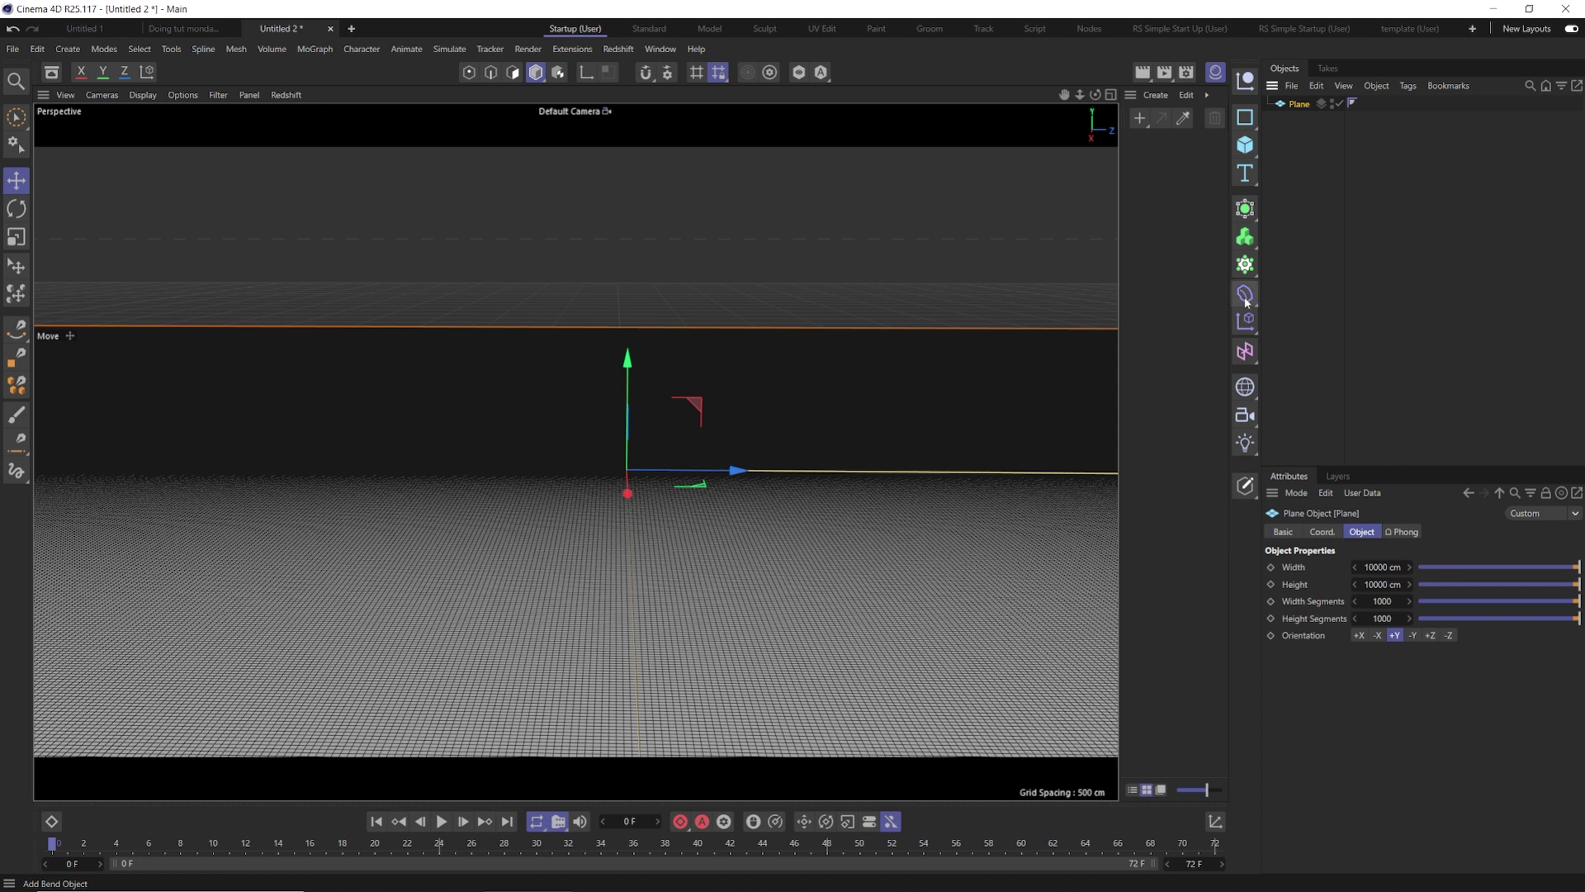
Step: Add a Displacer deformer under the Plane and assign a Noise shader to its shading
{"action": "left_click", "coordinate": [1246, 294]}
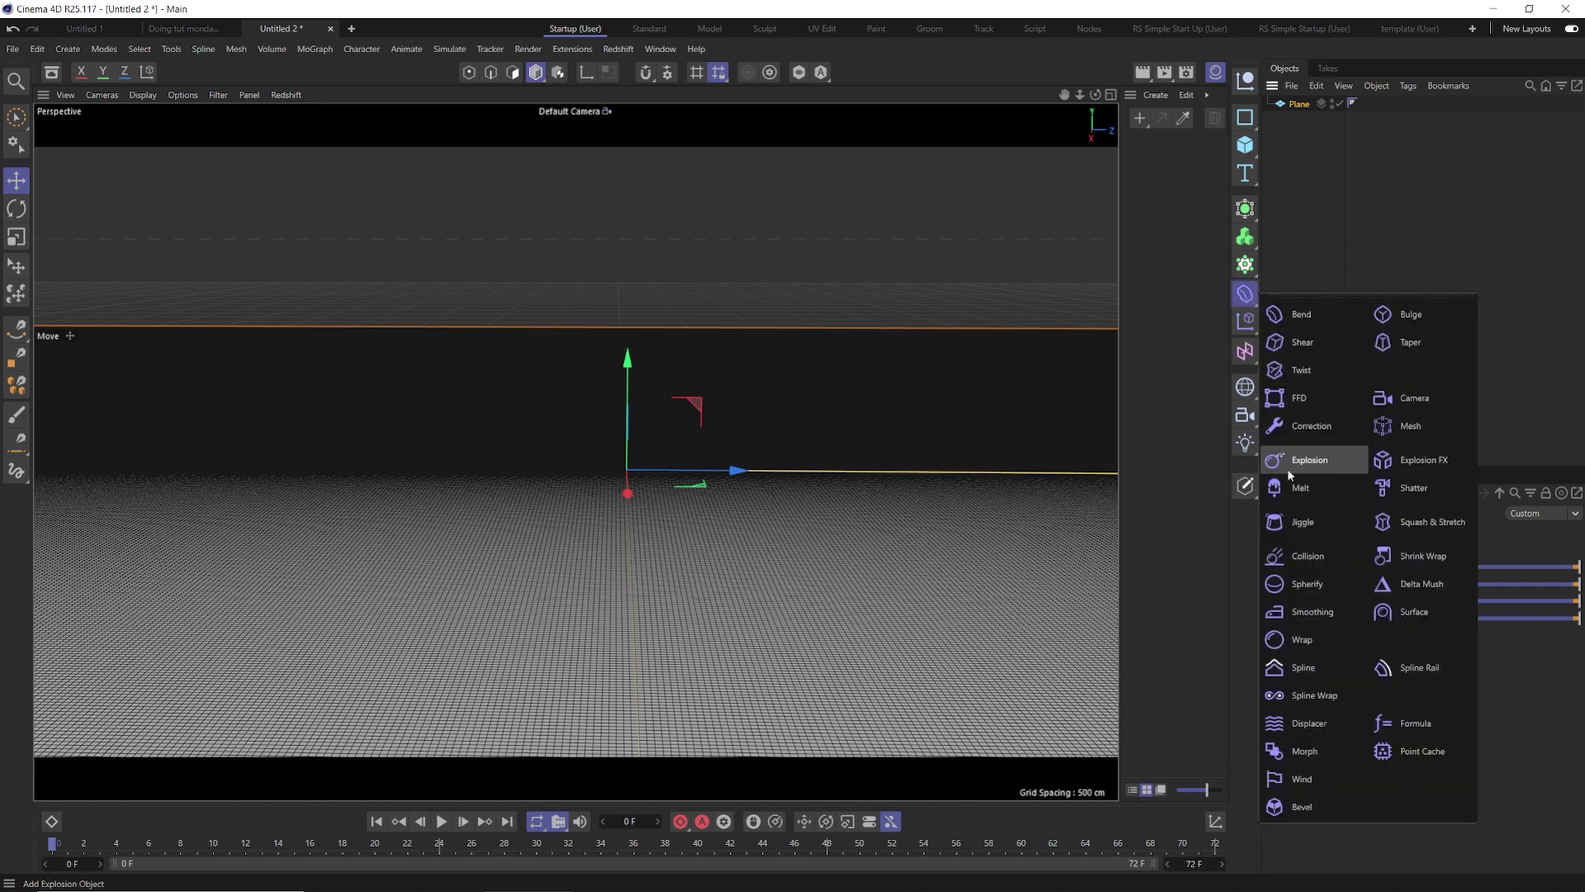
{"action": "left_click", "coordinate": [1302, 721]}
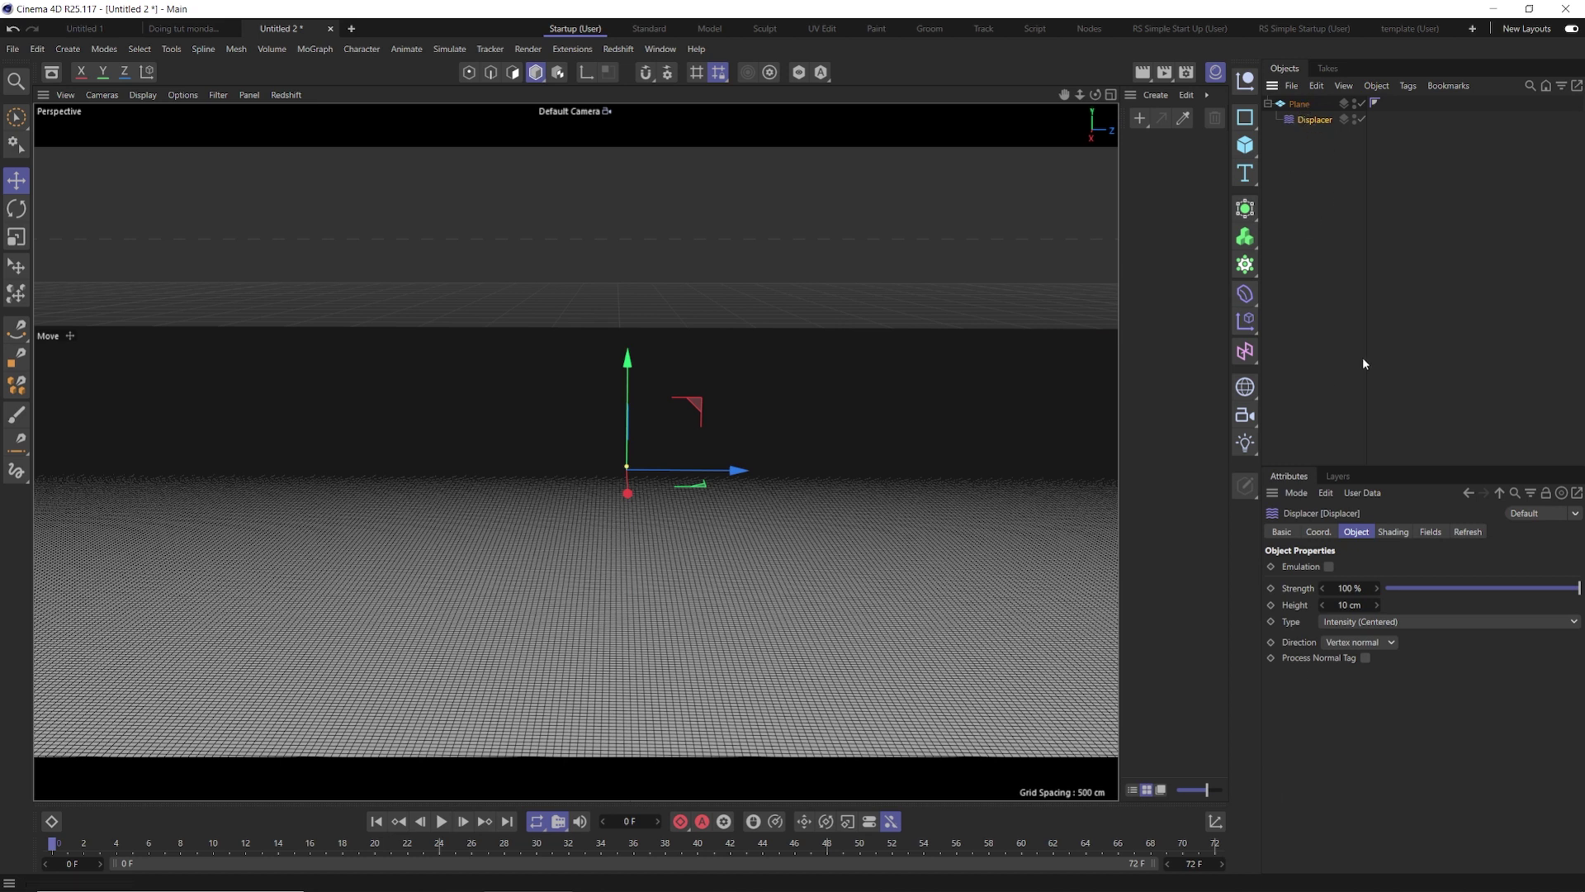
{"action": "left_click", "coordinate": [1391, 533]}
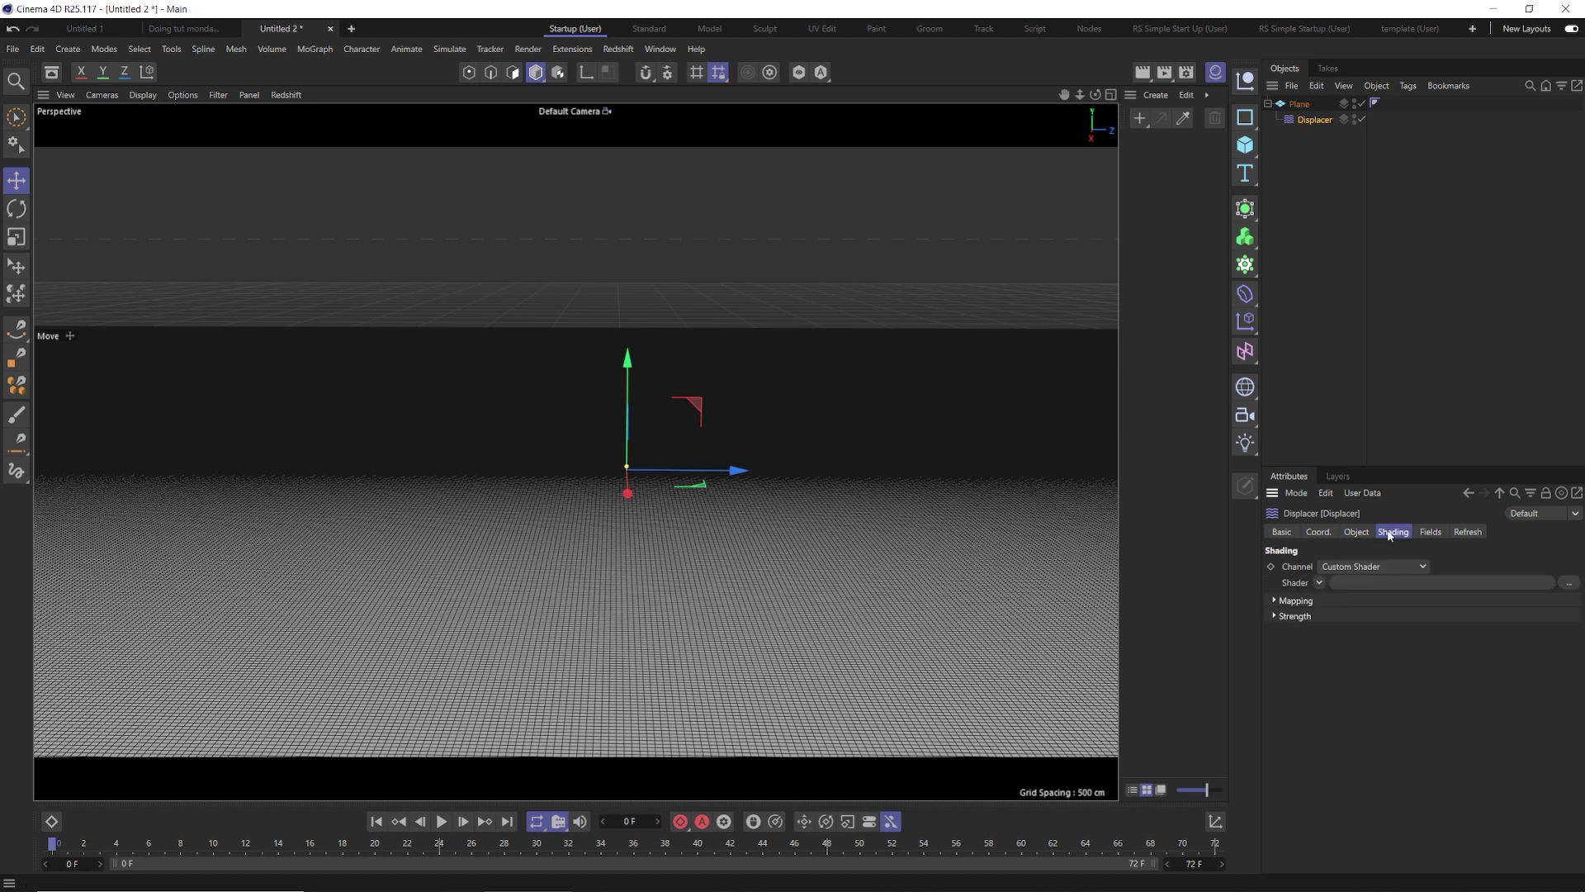
{"action": "left_click", "coordinate": [1318, 584]}
{"action": "left_click", "coordinate": [1342, 355]}
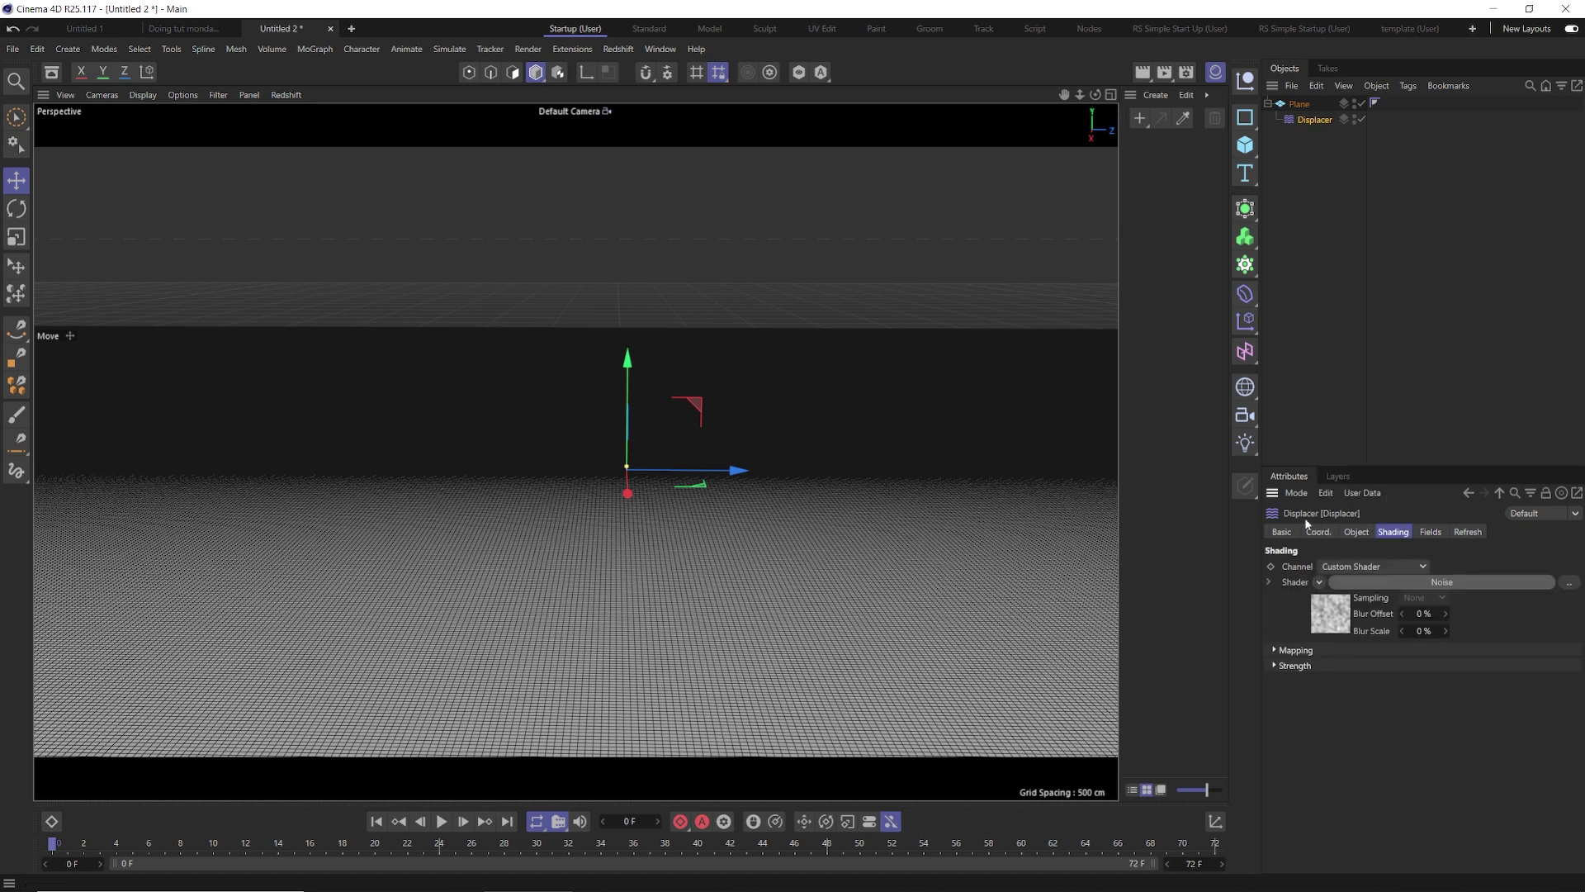
Step: Set the Global Scale of the Displacer's Noise shader to 1000%
{"action": "left_click", "coordinate": [1403, 582]}
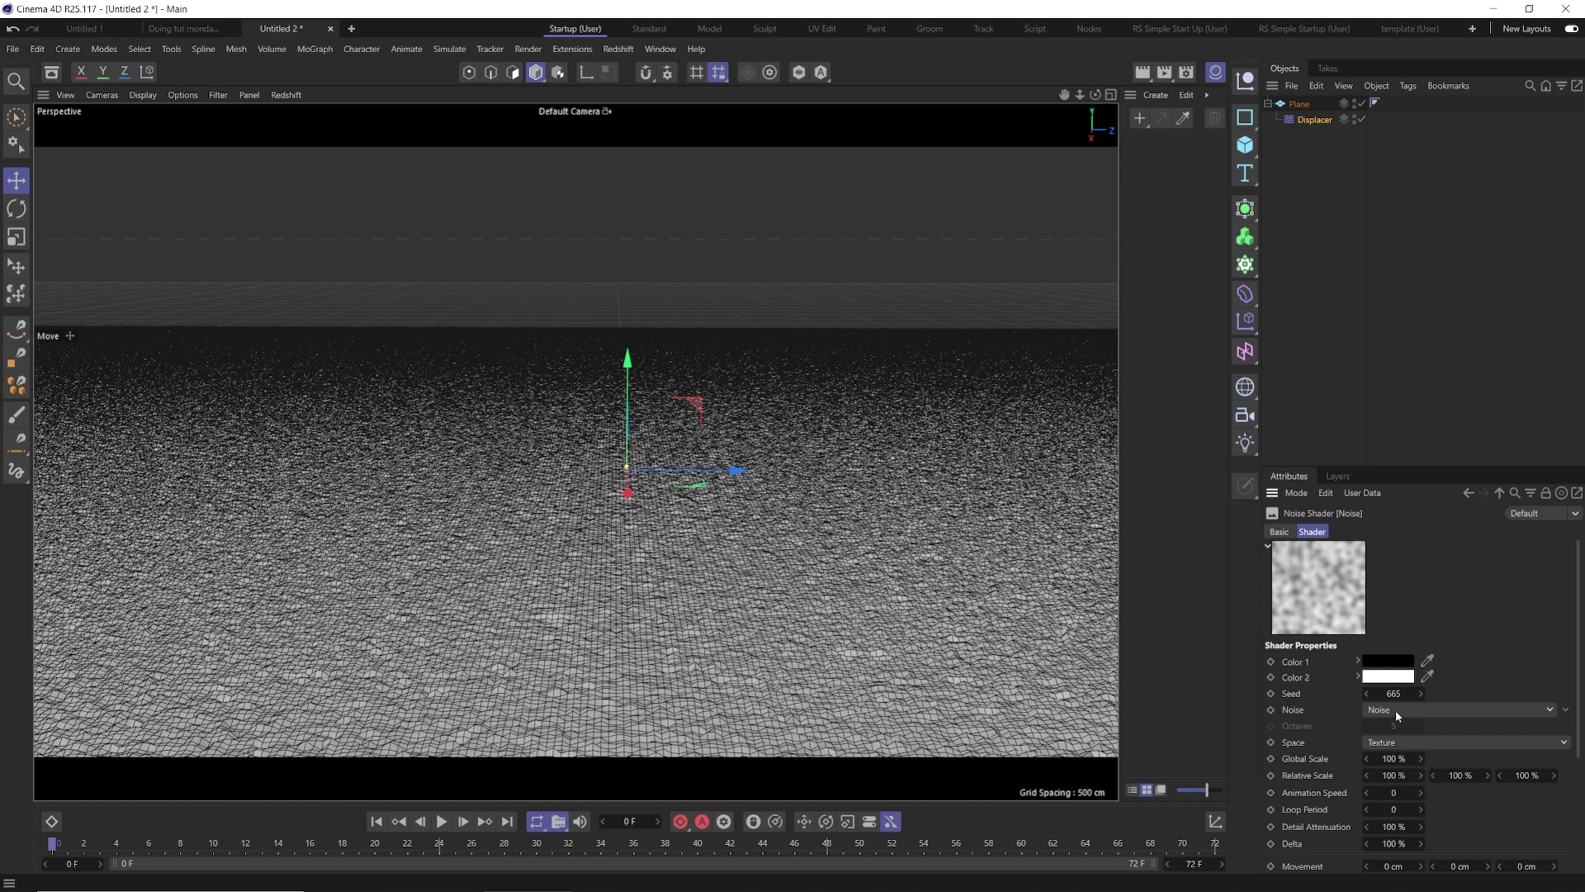
{"action": "left_click", "coordinate": [1384, 758]}
{"action": "type", "text": "1000"}
{"action": "key", "text": "Return"}
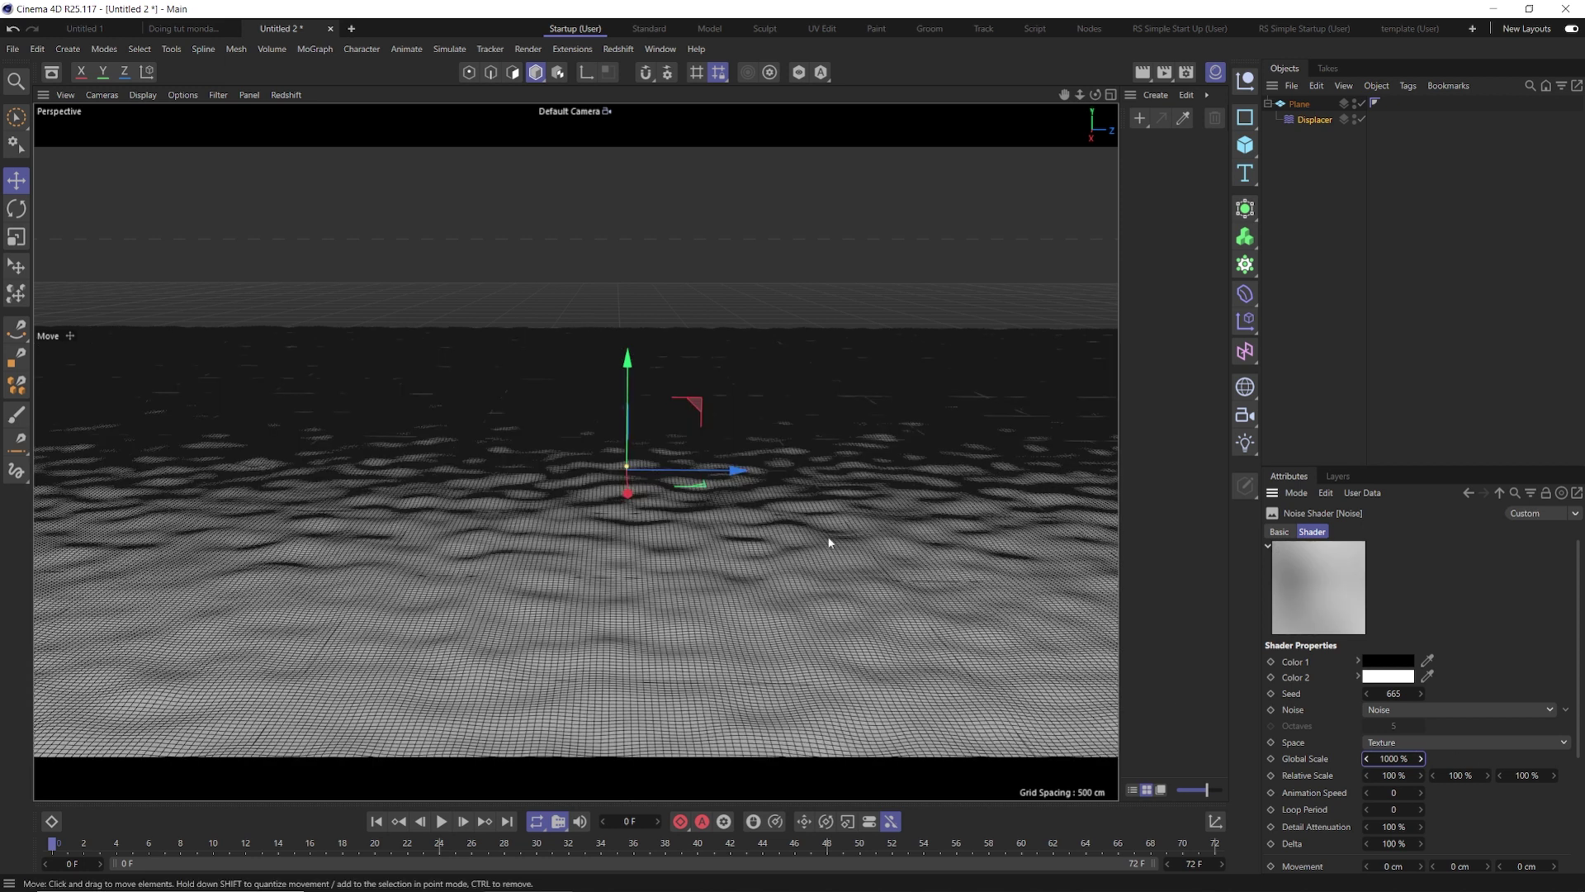
Step: Set the noise's Loop Period and Animation Speed to 1, and play the timeline to preview the motion
{"action": "scroll", "coordinate": [1373, 846], "scroll_direction": "down", "scroll_amount": 3}
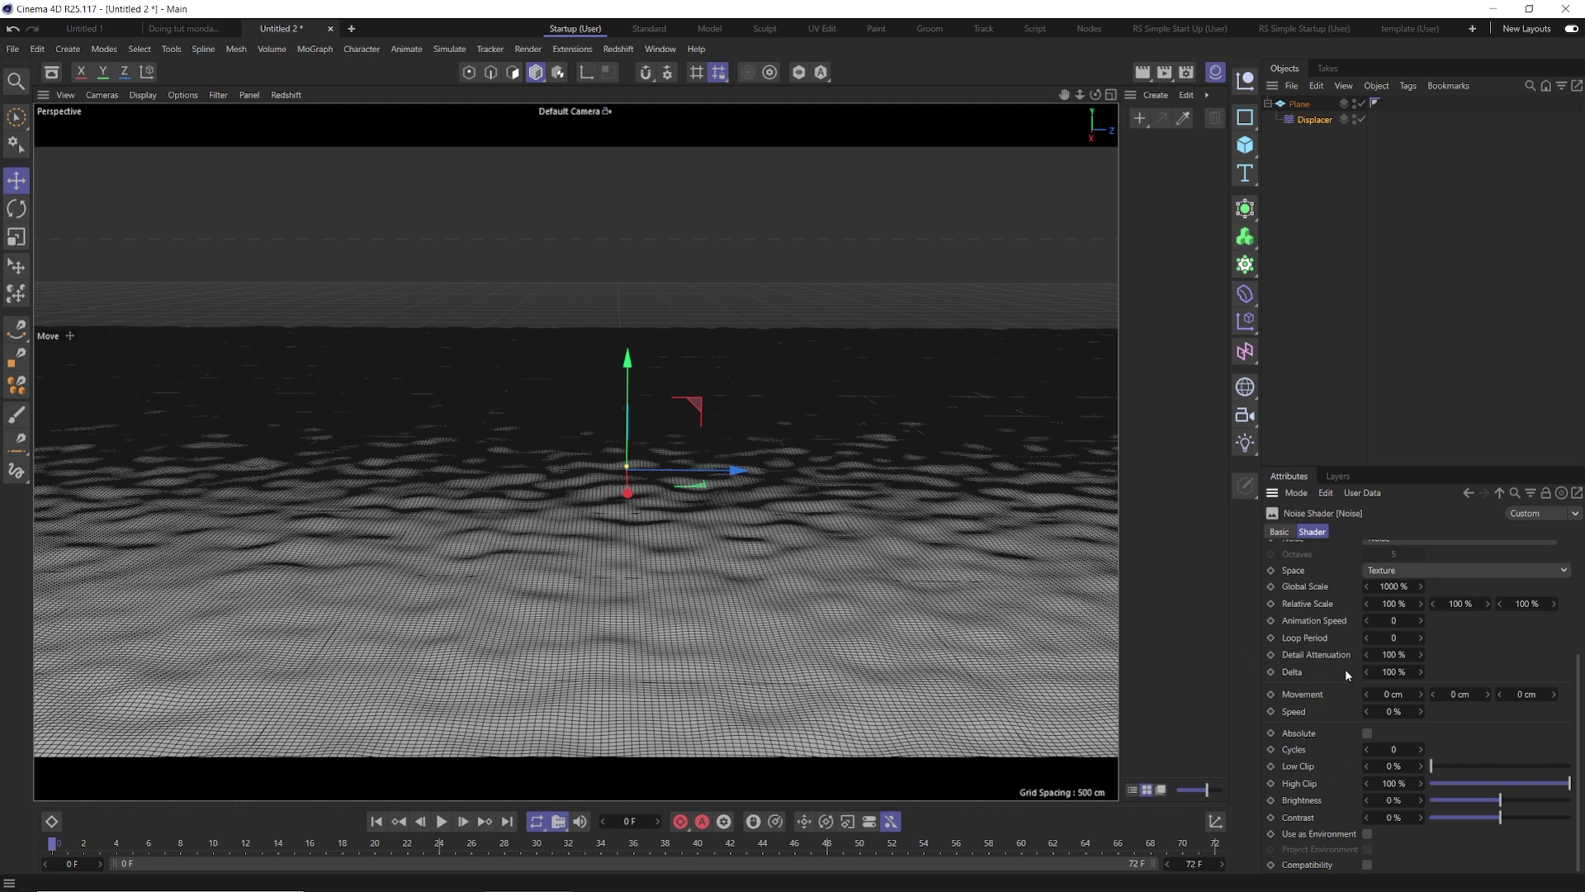
{"action": "left_click_drag", "start_coordinate": [1394, 638], "coordinate": [1402, 637]}
{"action": "left_click", "coordinate": [1393, 620]}
{"action": "type", "text": "1"}
{"action": "key", "text": "Return"}
{"action": "left_click", "coordinate": [443, 822]}
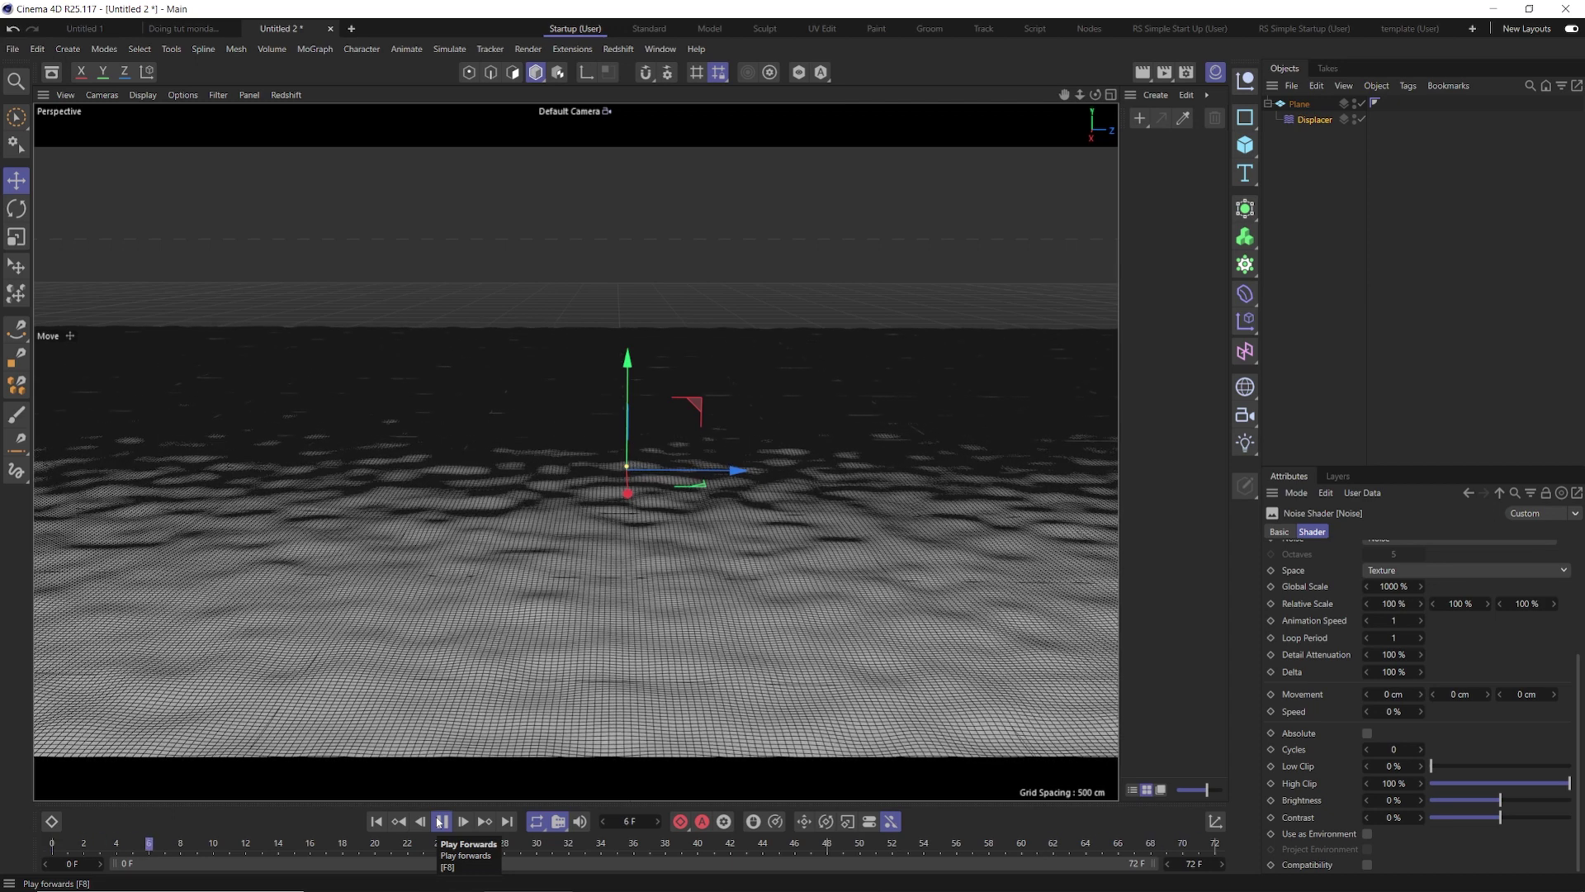
{"action": "left_click", "coordinate": [440, 821]}
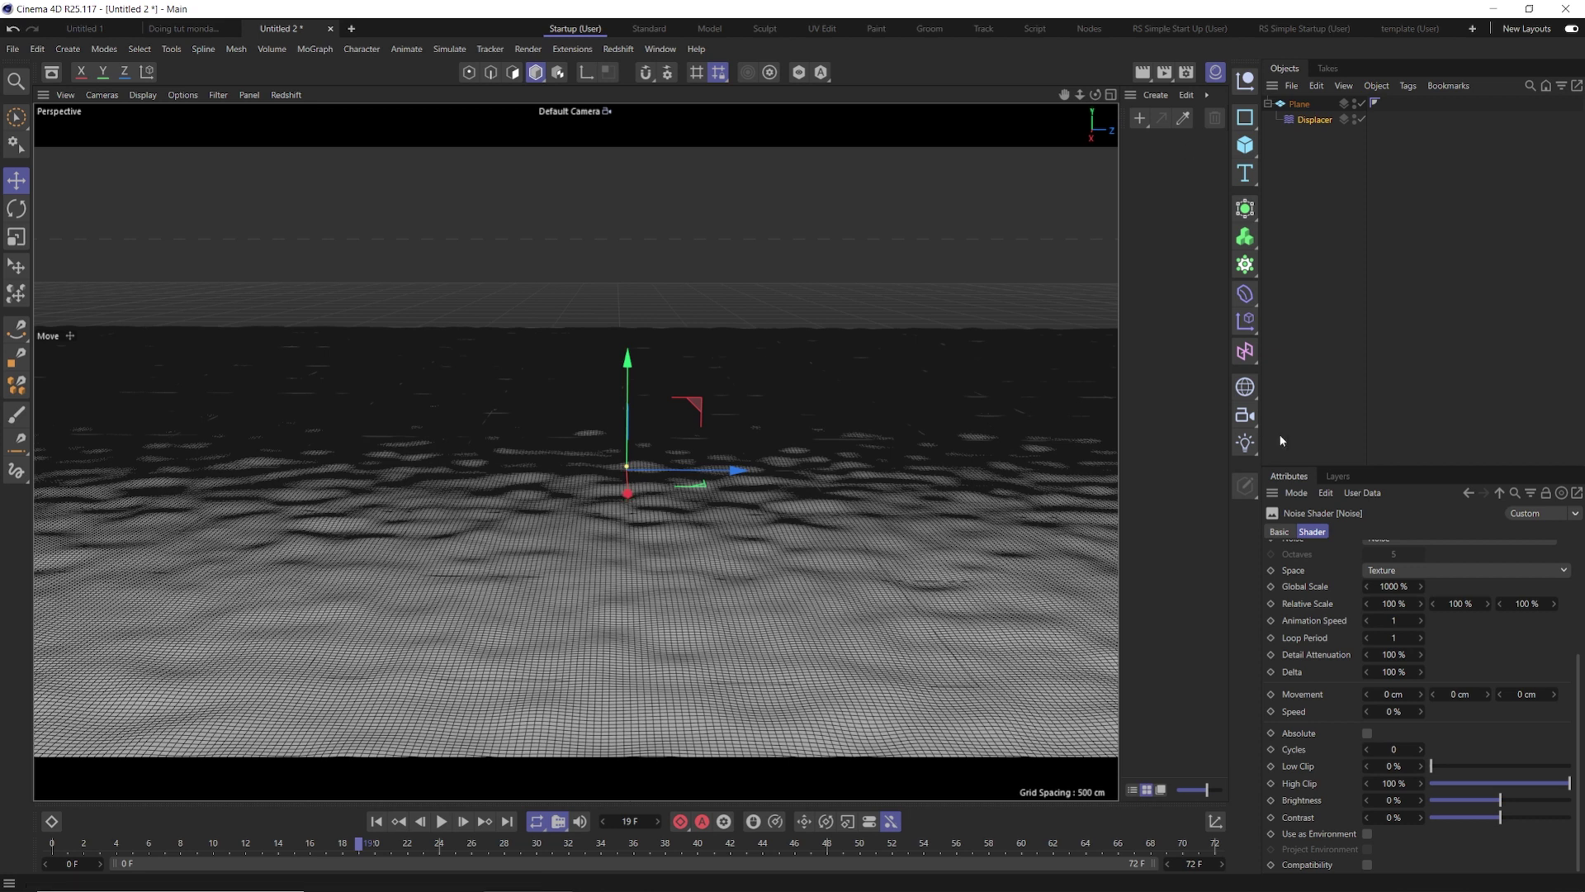
Step: Set the Displacer's Strength to 5%
{"action": "scroll", "coordinate": [1346, 570], "scroll_direction": "up", "scroll_amount": 5}
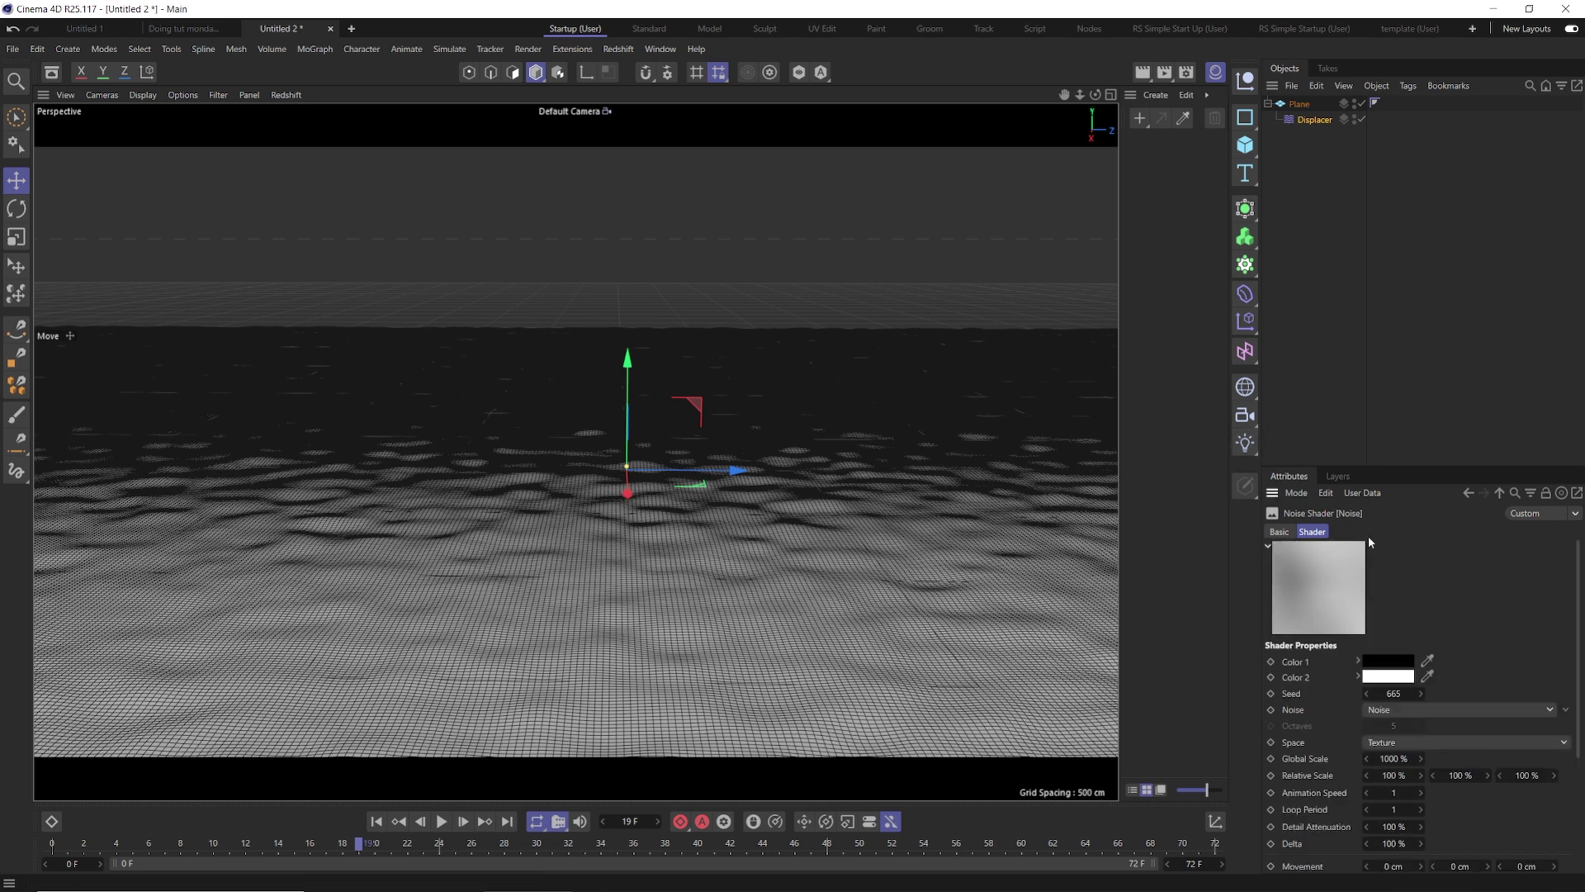
{"action": "left_click", "coordinate": [1317, 119]}
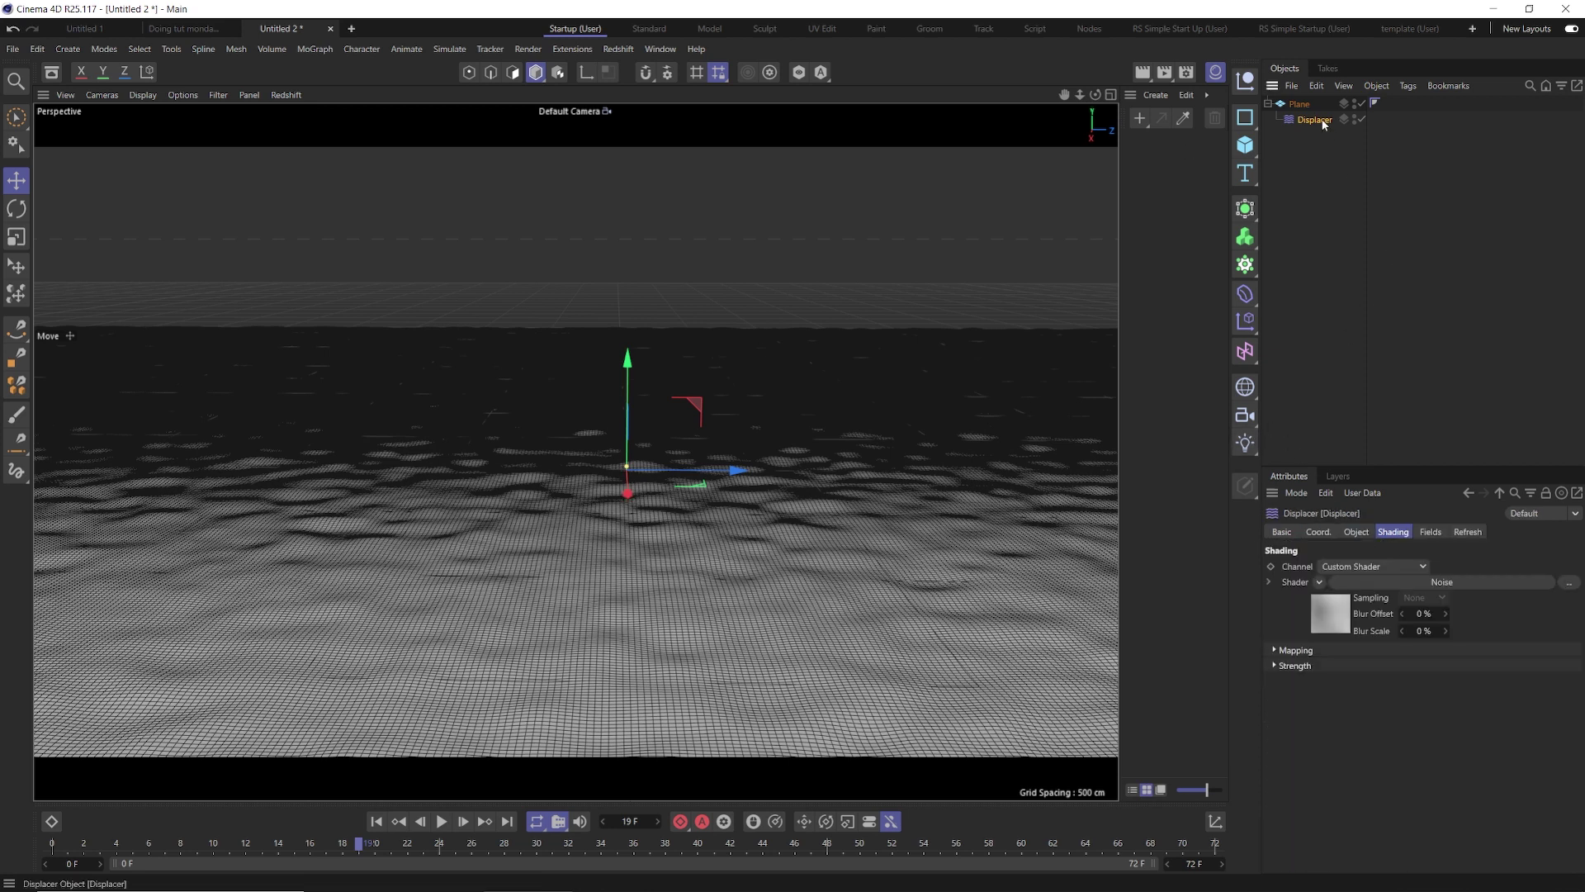
{"action": "left_click", "coordinate": [1356, 532]}
{"action": "left_click", "coordinate": [1350, 589]}
{"action": "type", "text": "5"}
{"action": "key", "text": "Return"}
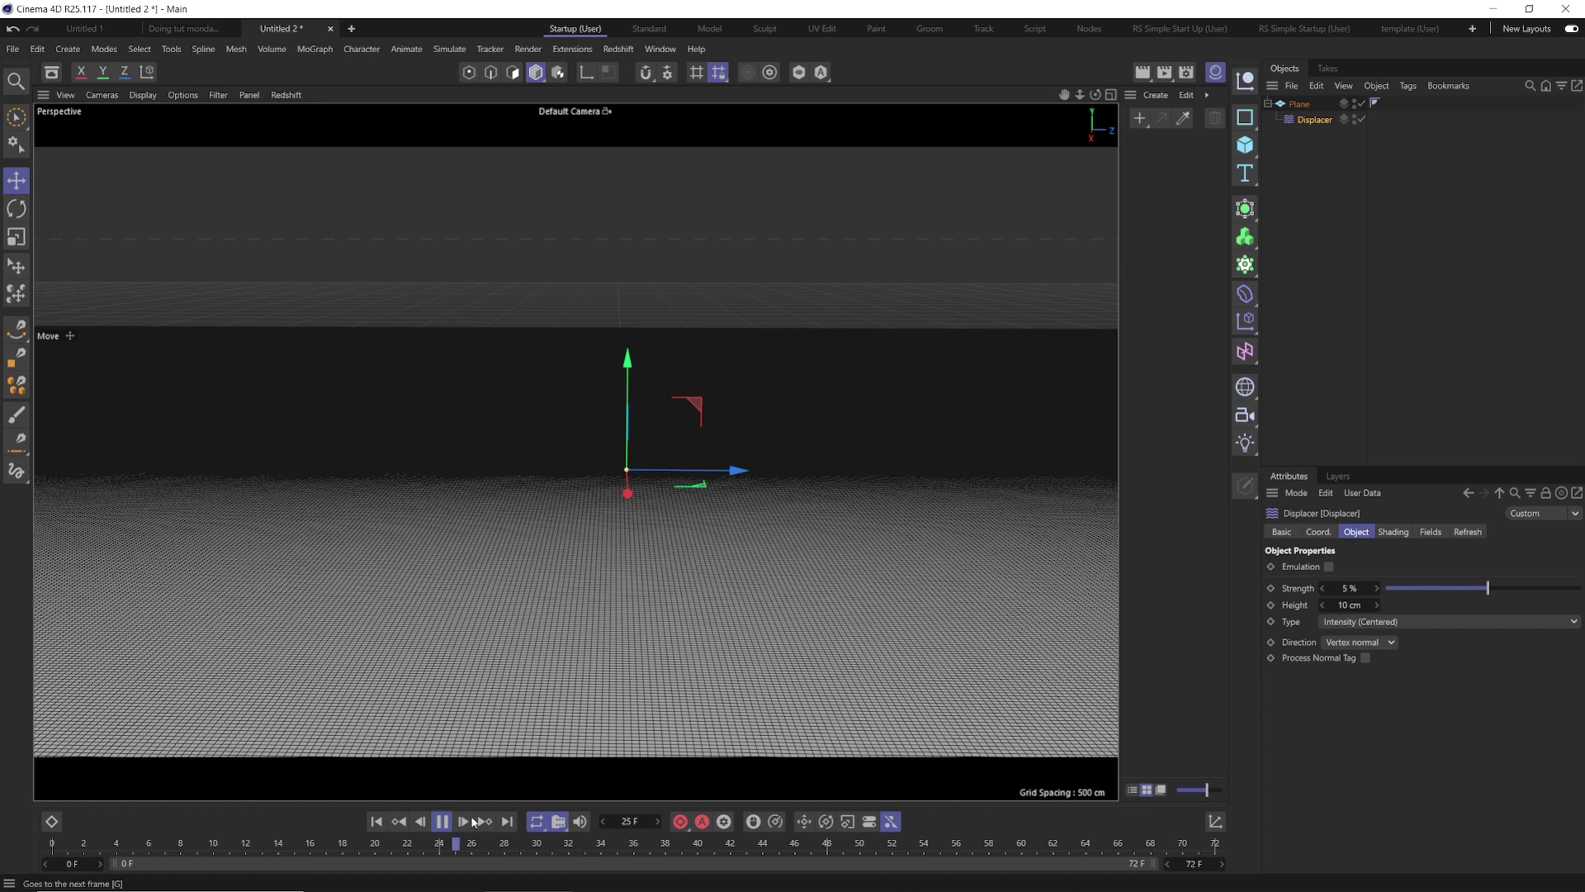
Step: Preview the animated plane surface from a low angle close to the horizon
{"action": "left_click", "coordinate": [442, 821]}
{"action": "left_click_drag", "start_coordinate": [591, 581], "coordinate": [601, 559], "text": "alt"}
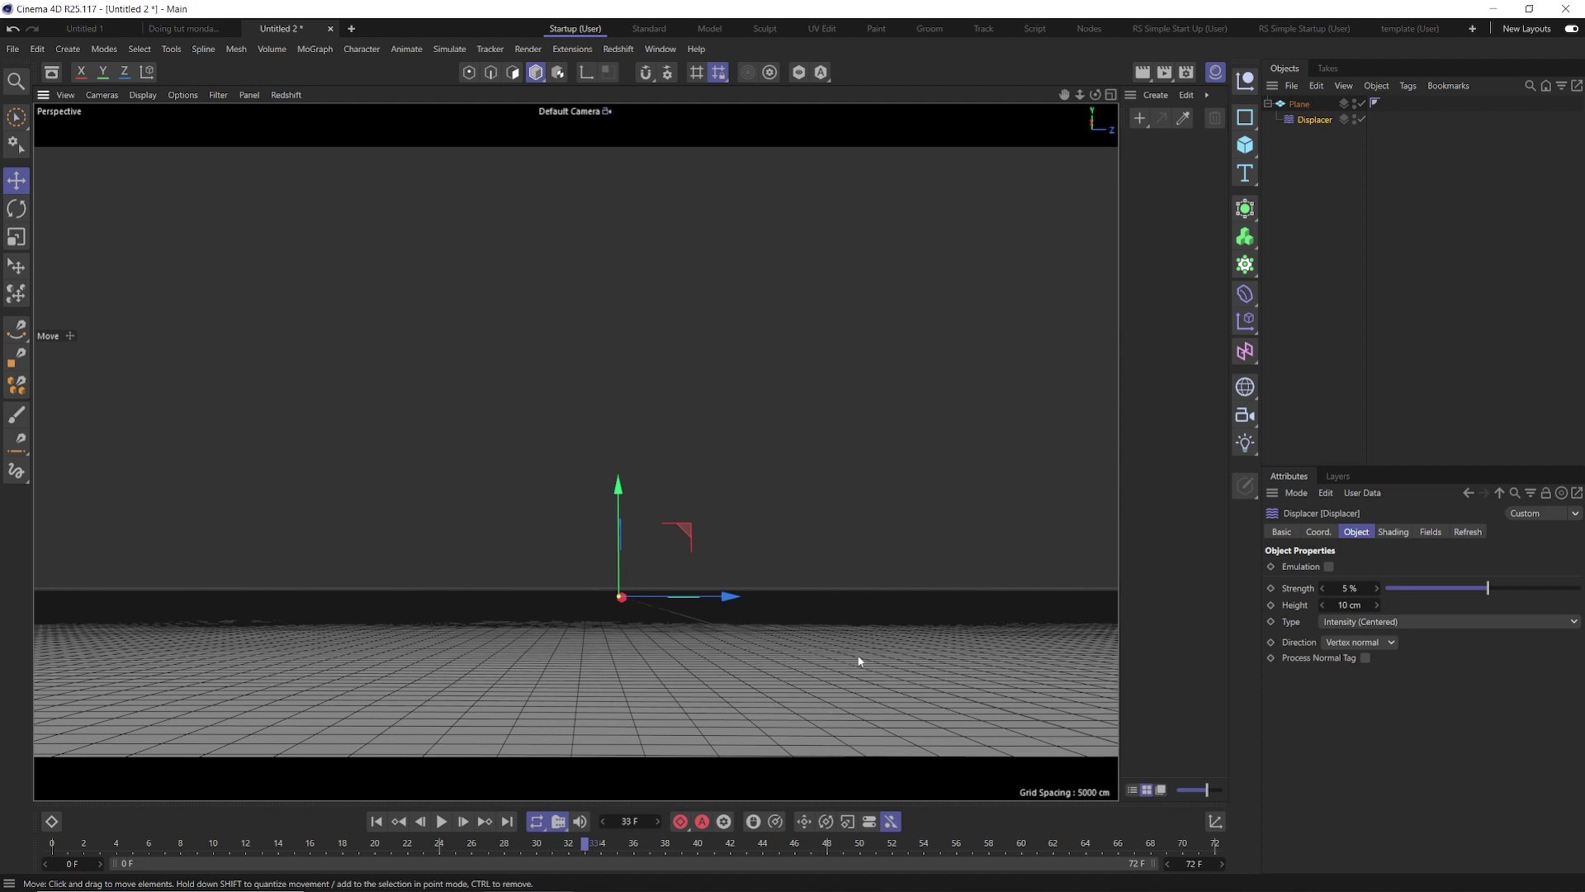
{"action": "left_click", "coordinate": [441, 821]}
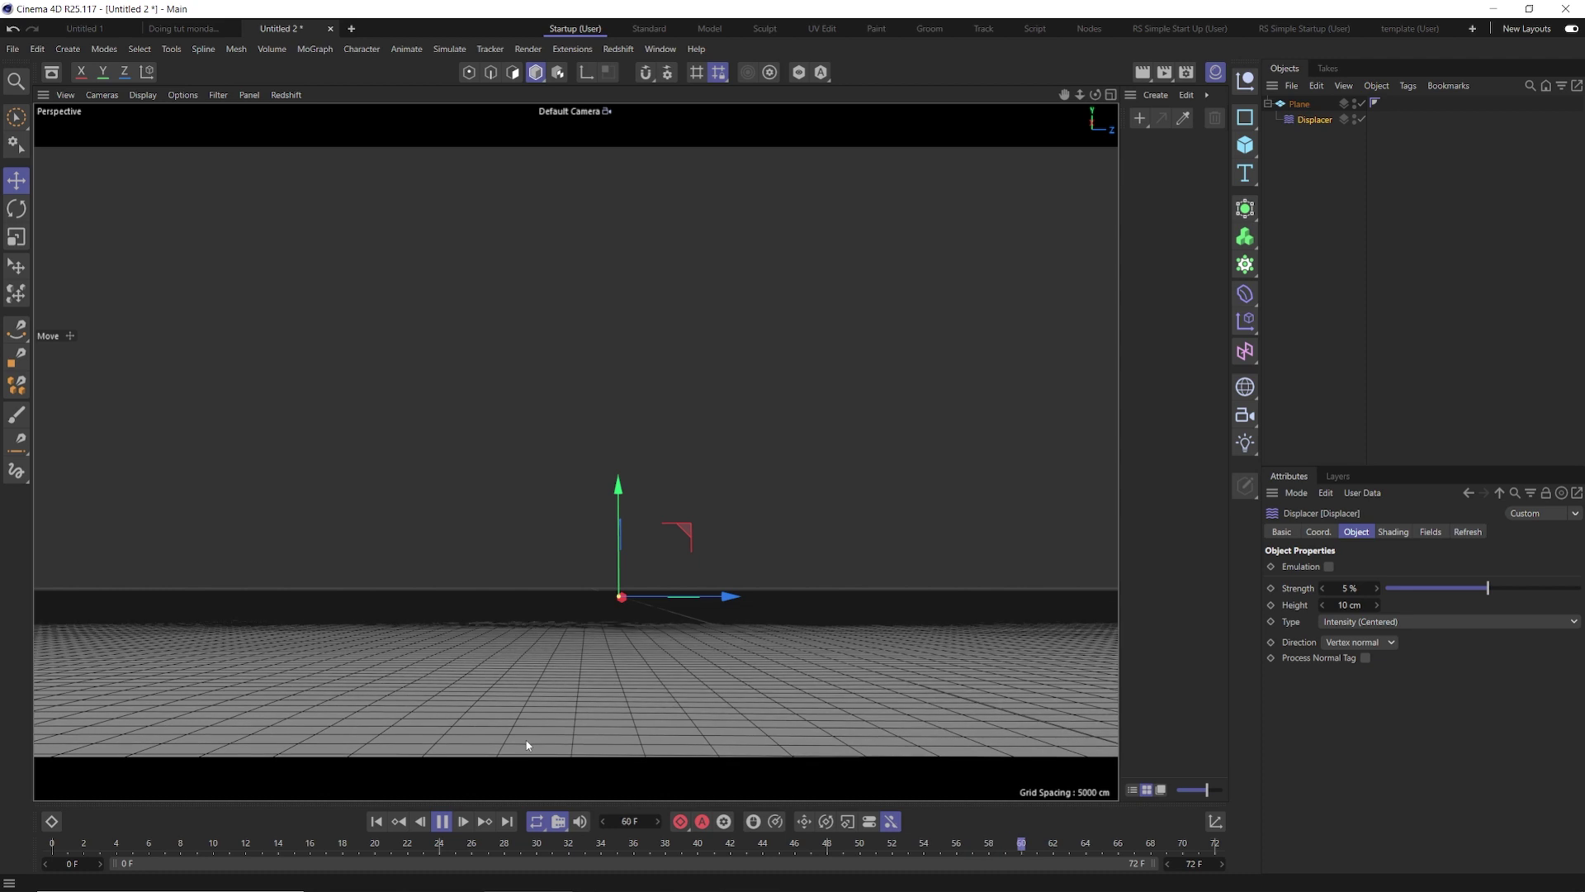
{"action": "key", "text": "F8"}
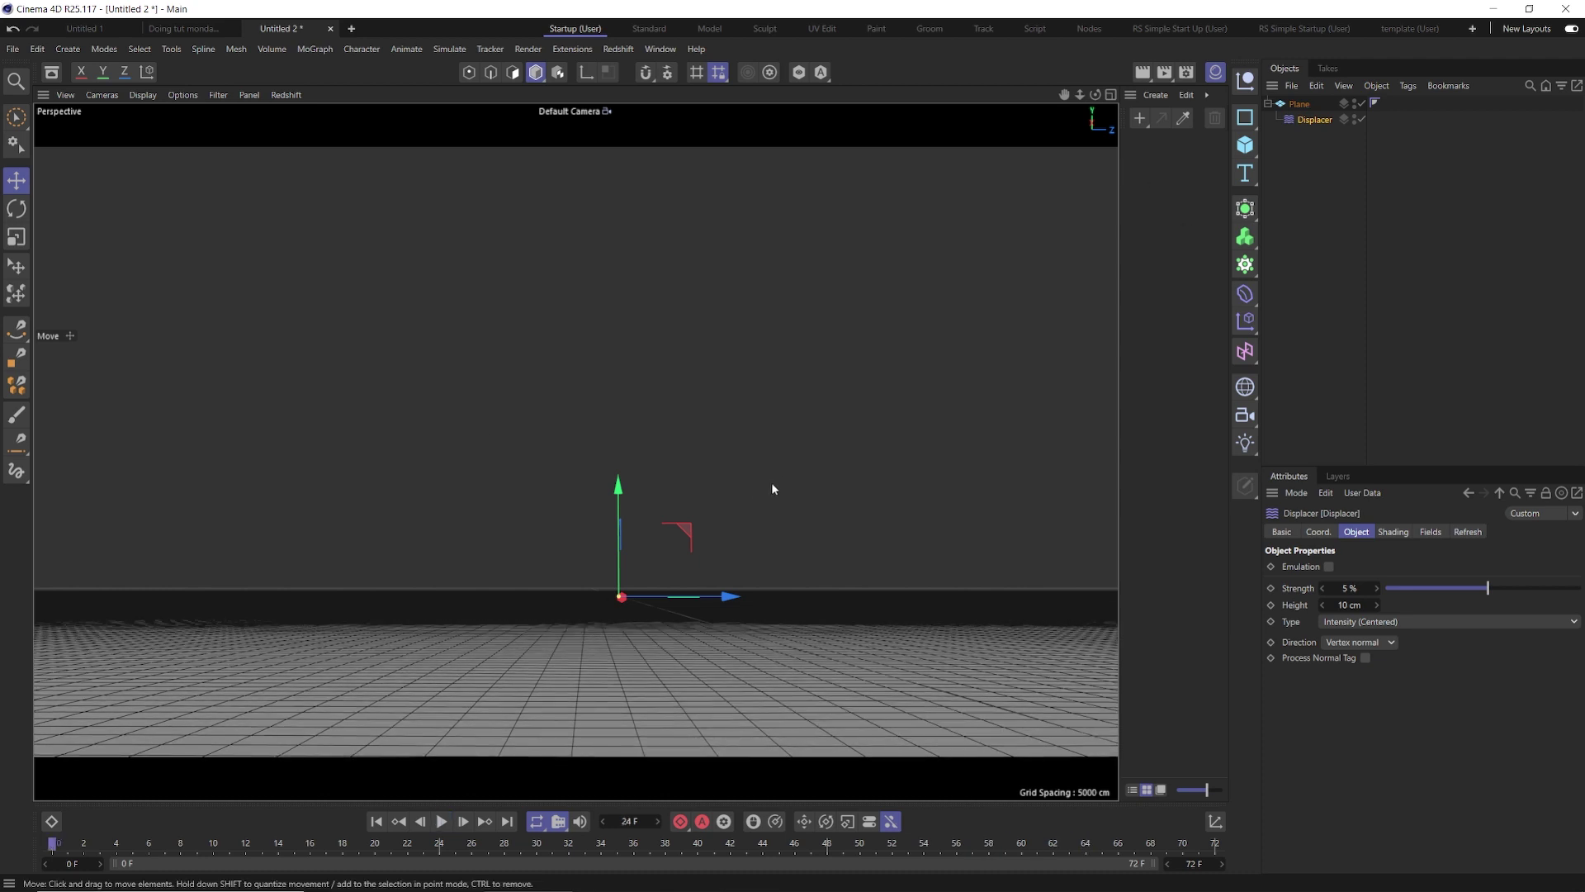
Step: Add a Redshift Volume object to the scene
{"action": "left_click", "coordinate": [618, 49]}
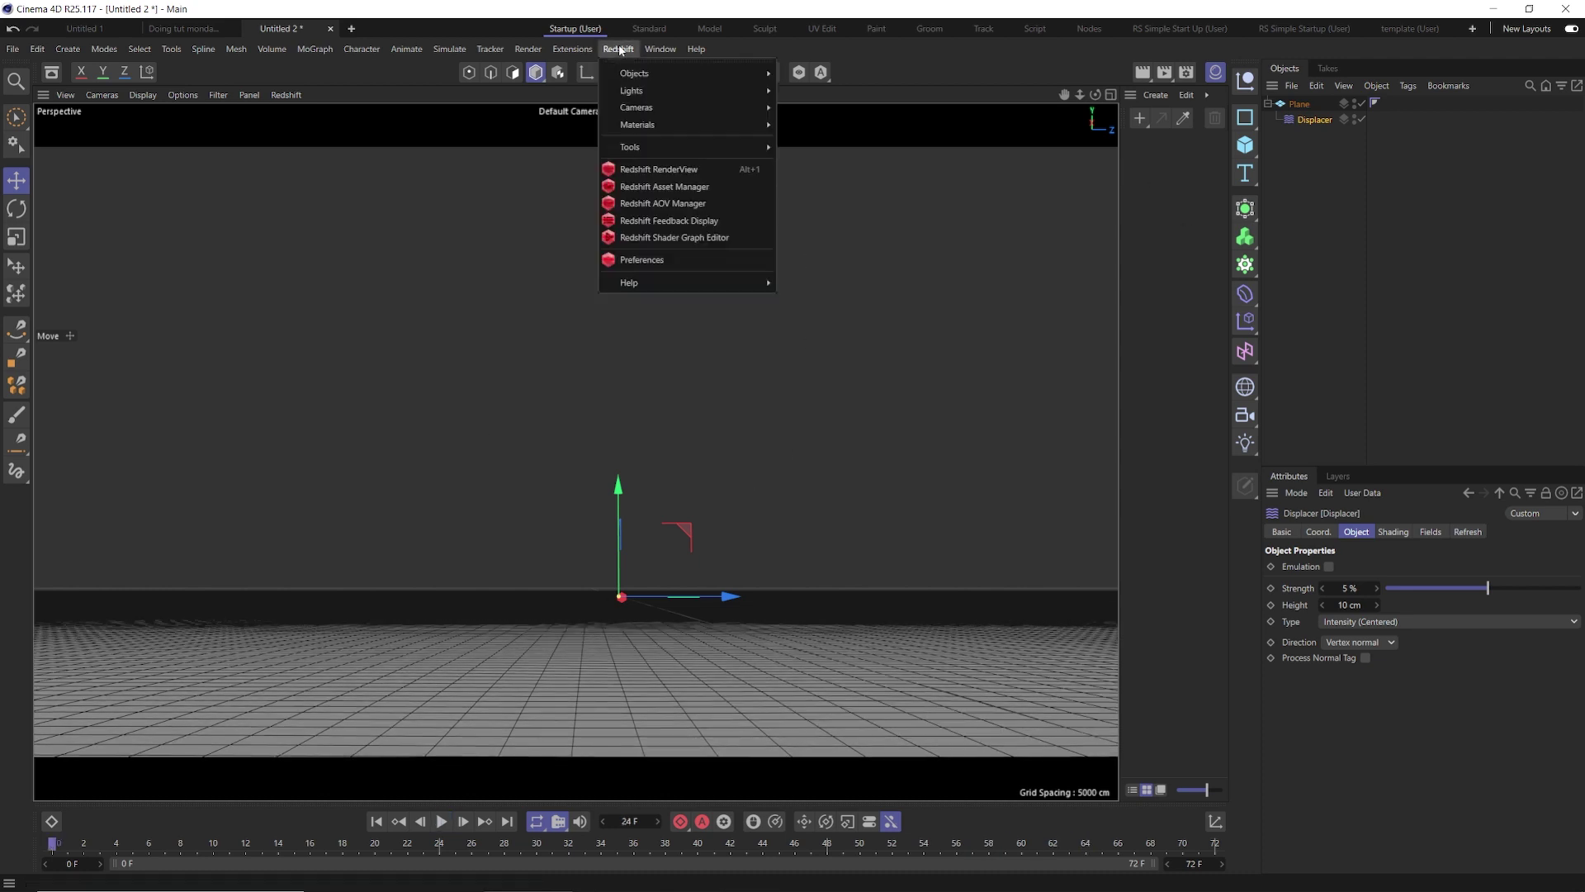
{"action": "mouse_move", "coordinate": [625, 76]}
{"action": "left_click", "coordinate": [824, 163]}
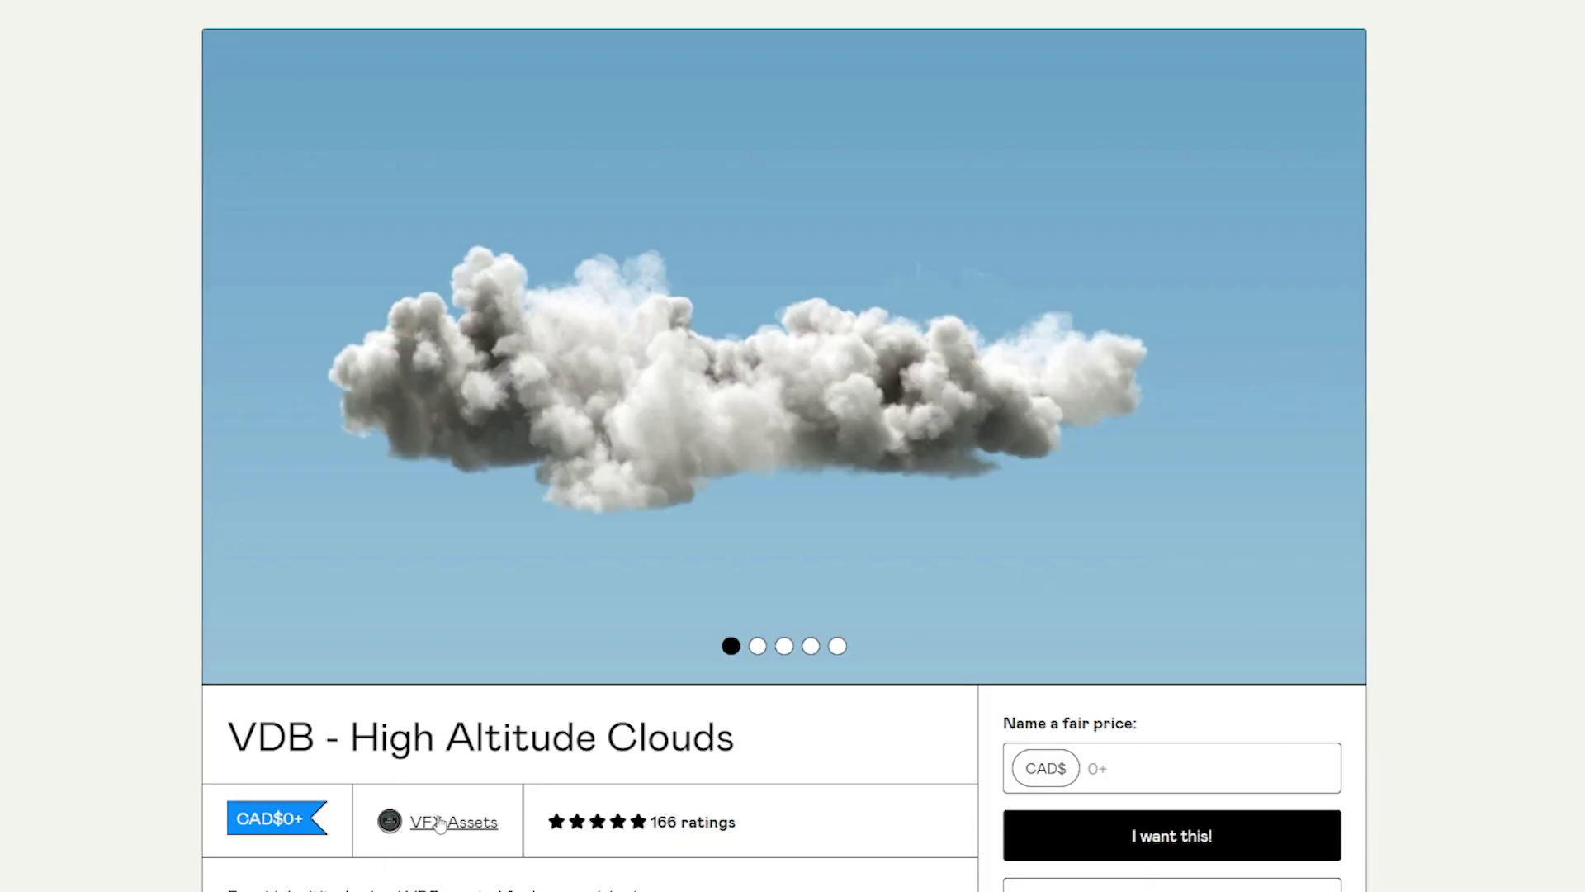
Step: Browse the VFX Assets store in the web browser and examine the VDB - High Altitude Clouds product
{"action": "left_click", "coordinate": [437, 819]}
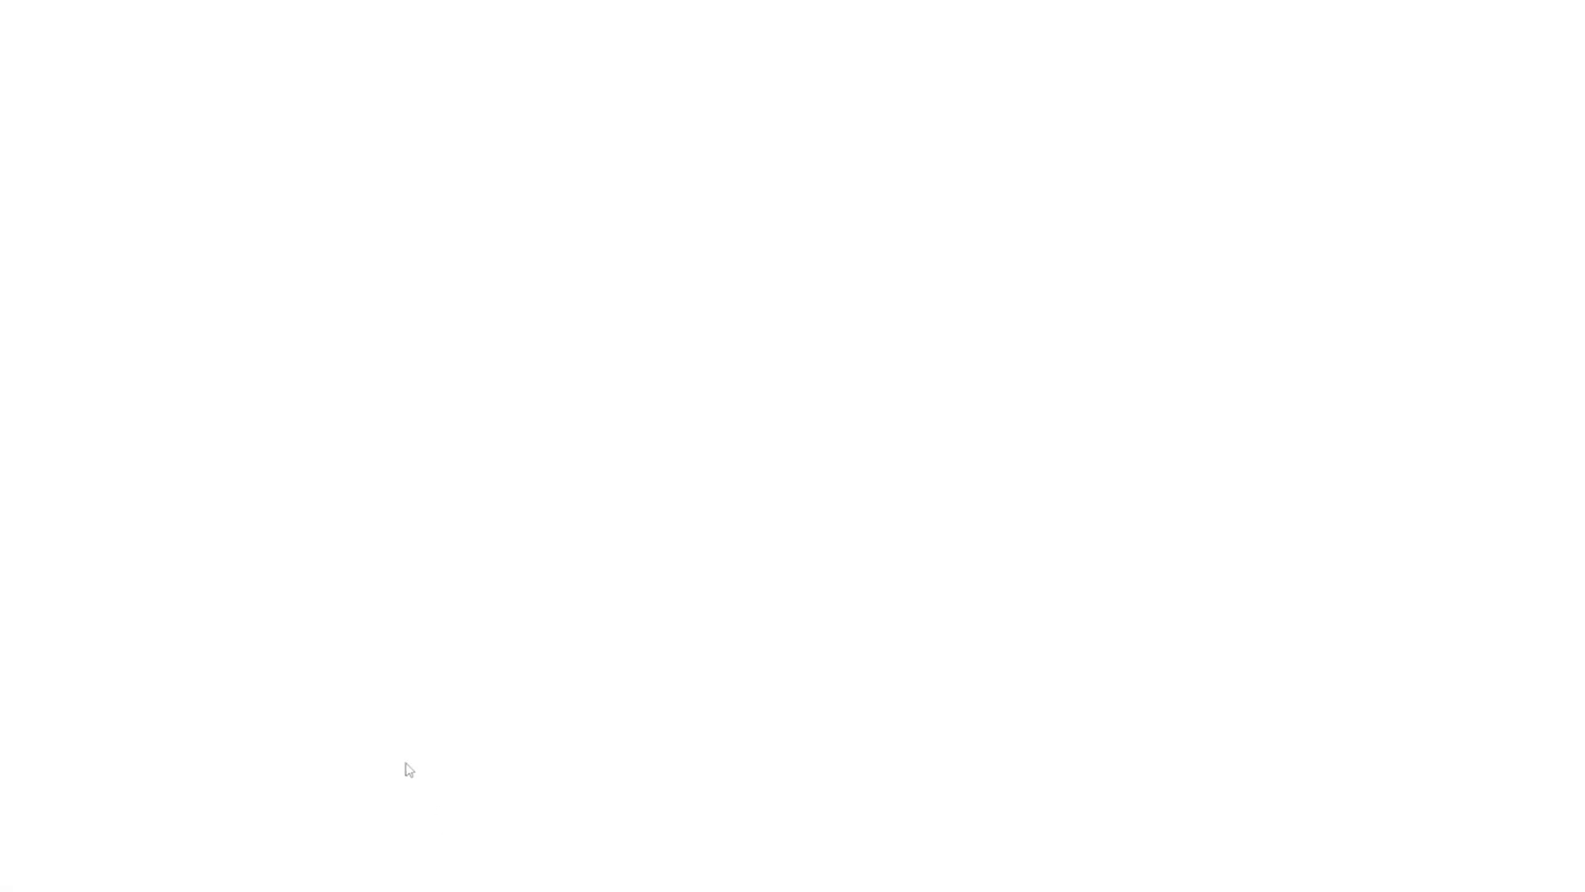
{"action": "scroll", "coordinate": [91, 498], "scroll_direction": "down", "scroll_amount": 6}
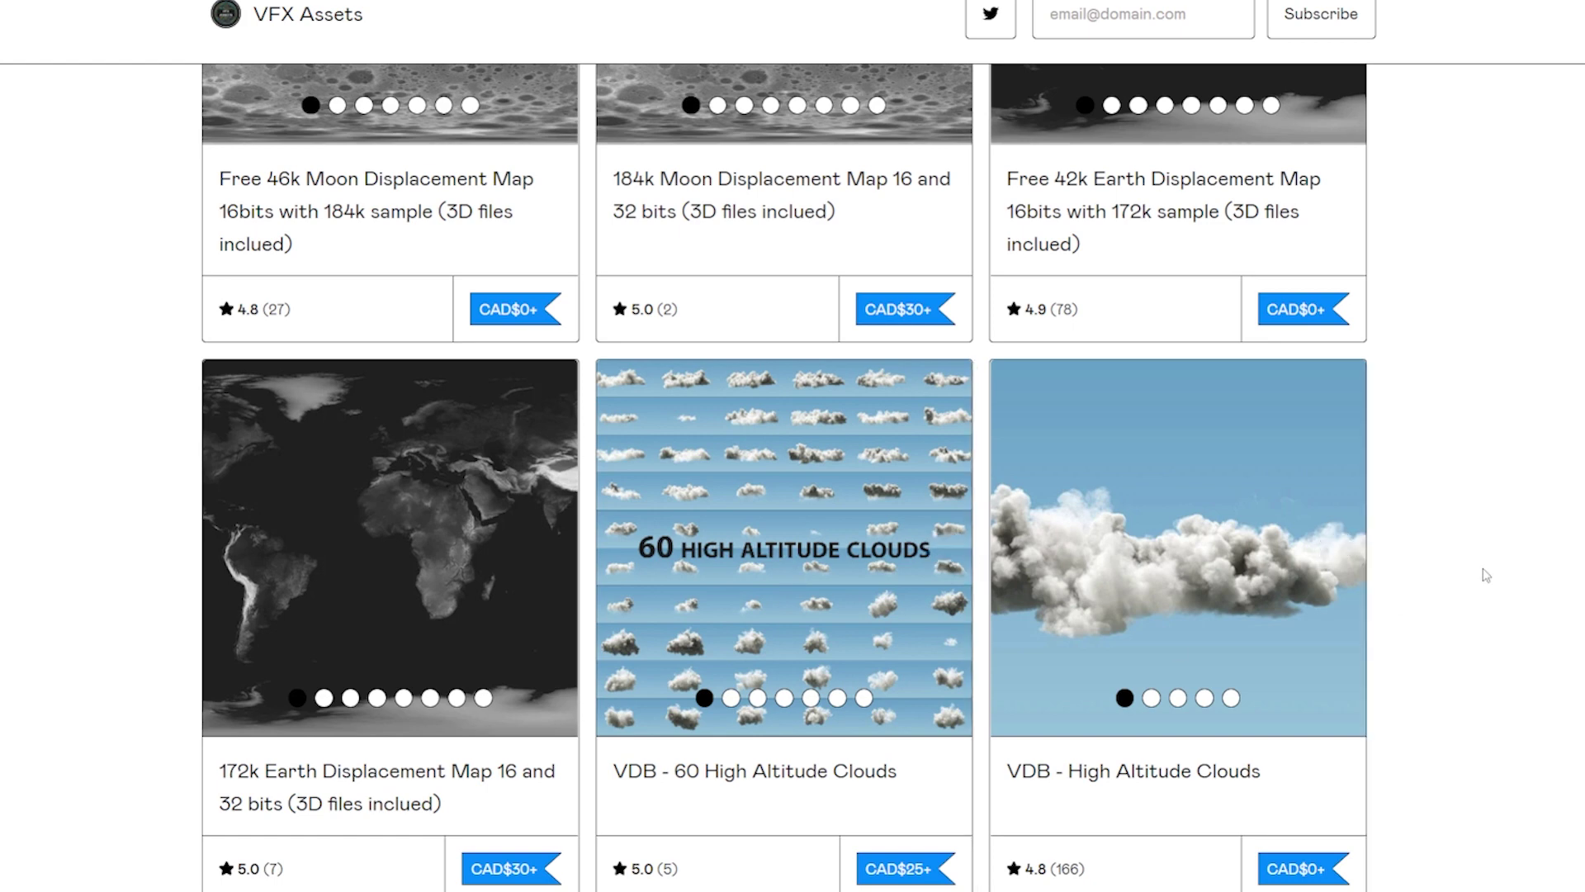
{"action": "left_click", "coordinate": [1242, 460]}
{"action": "scroll", "coordinate": [1048, 743], "scroll_direction": "down", "scroll_amount": 1}
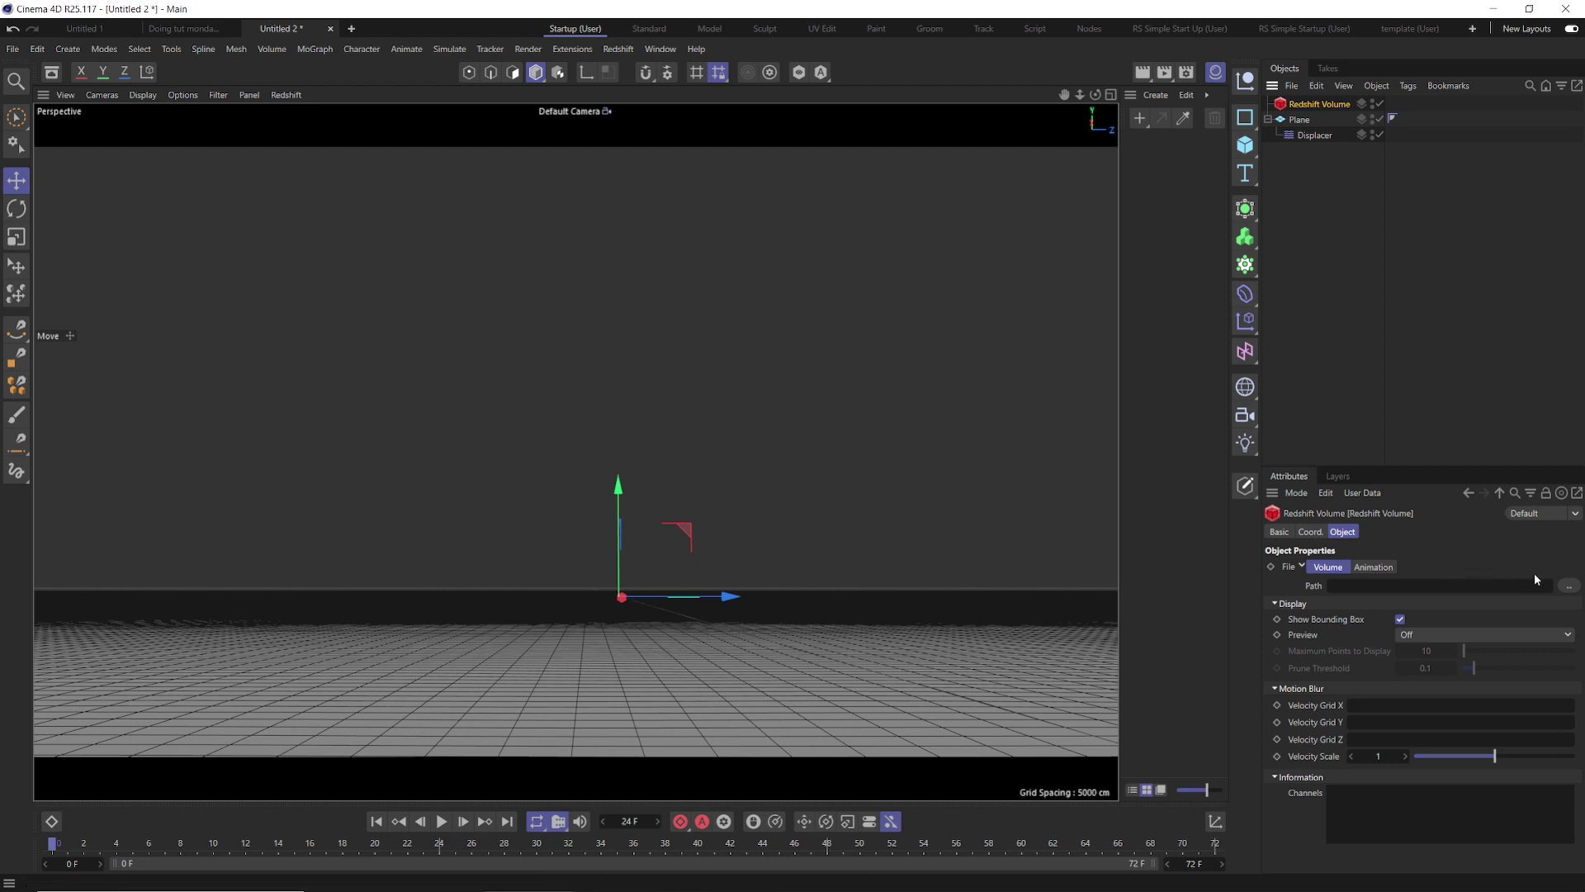
Step: Load high-altitude_big_cloud_flat.14.vdb from the FLAT/HD folder into the Redshift Volume and raise the volume above the plane
{"action": "left_click", "coordinate": [1568, 586]}
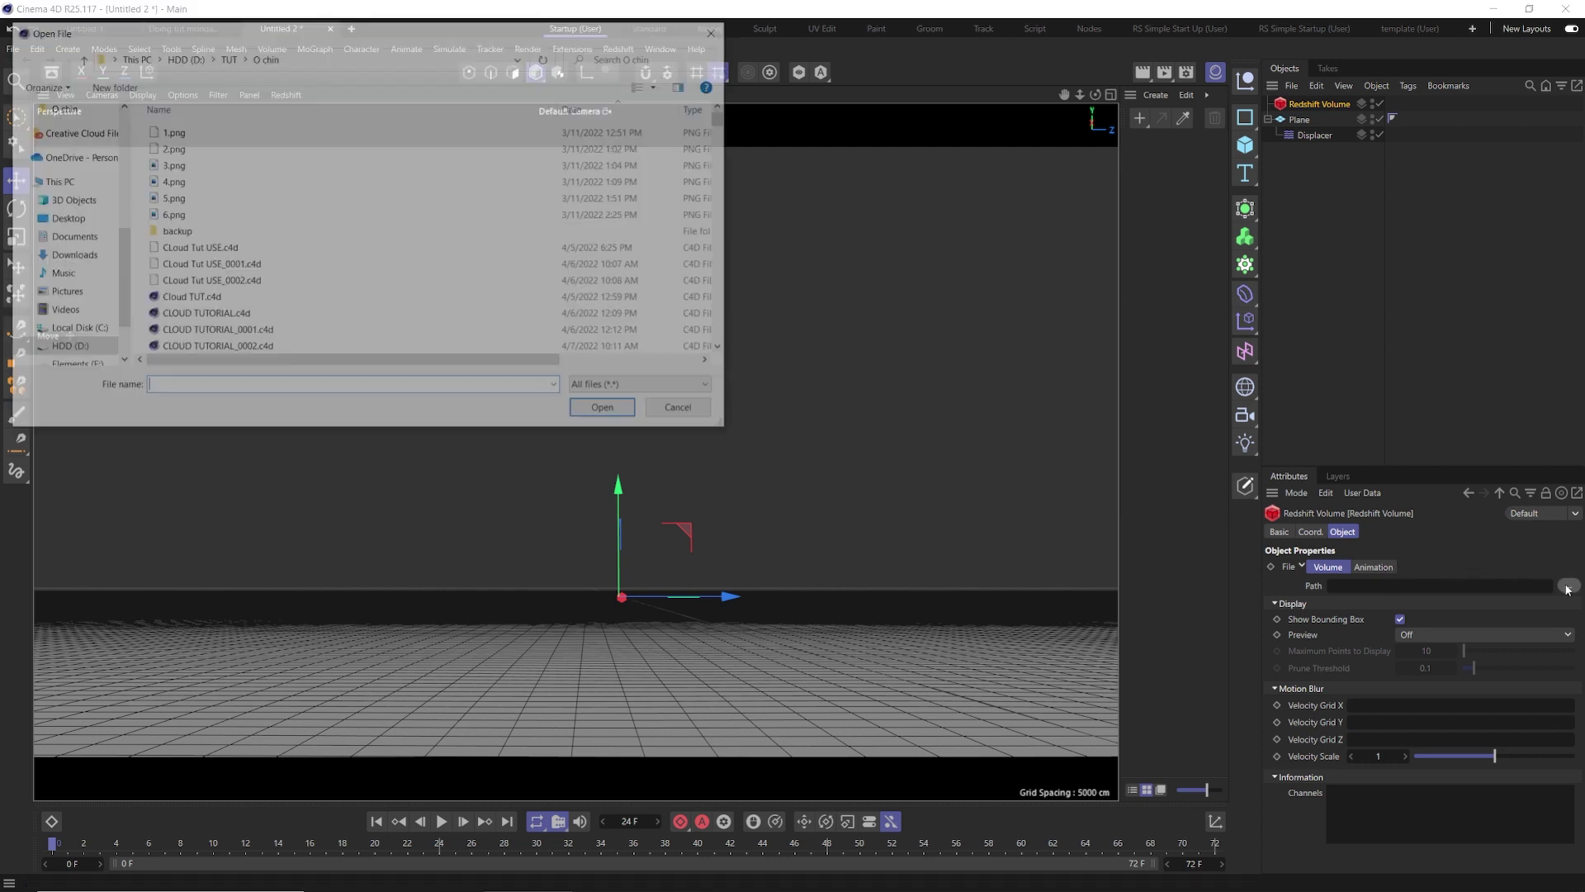
{"action": "scroll", "coordinate": [151, 262], "scroll_direction": "up", "scroll_amount": 3}
{"action": "left_click", "coordinate": [151, 260]}
{"action": "double_click", "coordinate": [152, 260]}
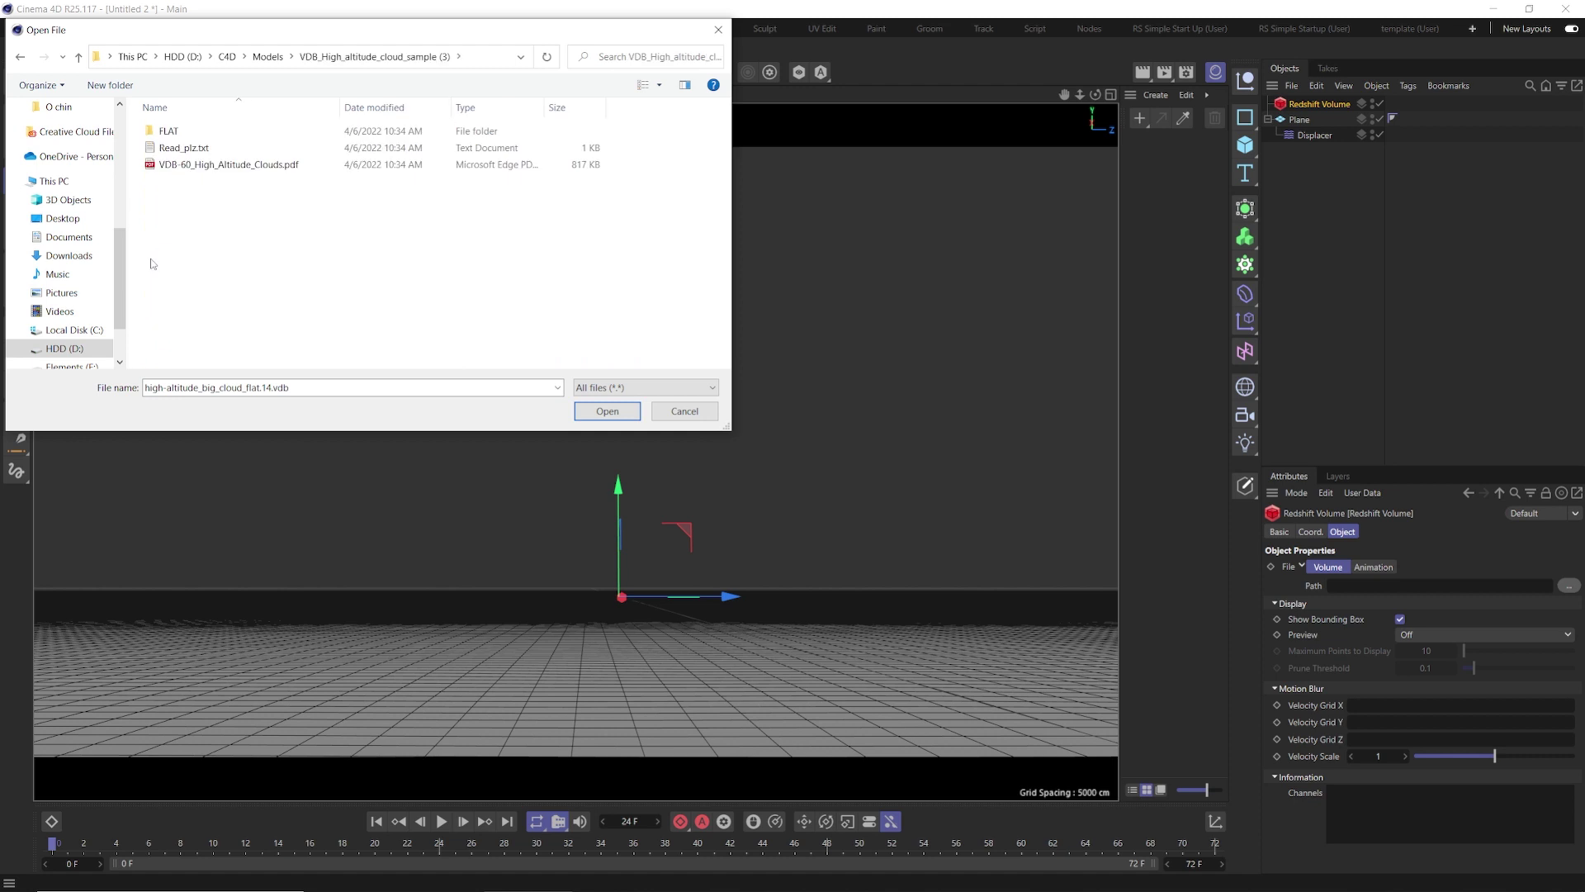
{"action": "double_click", "coordinate": [156, 134]}
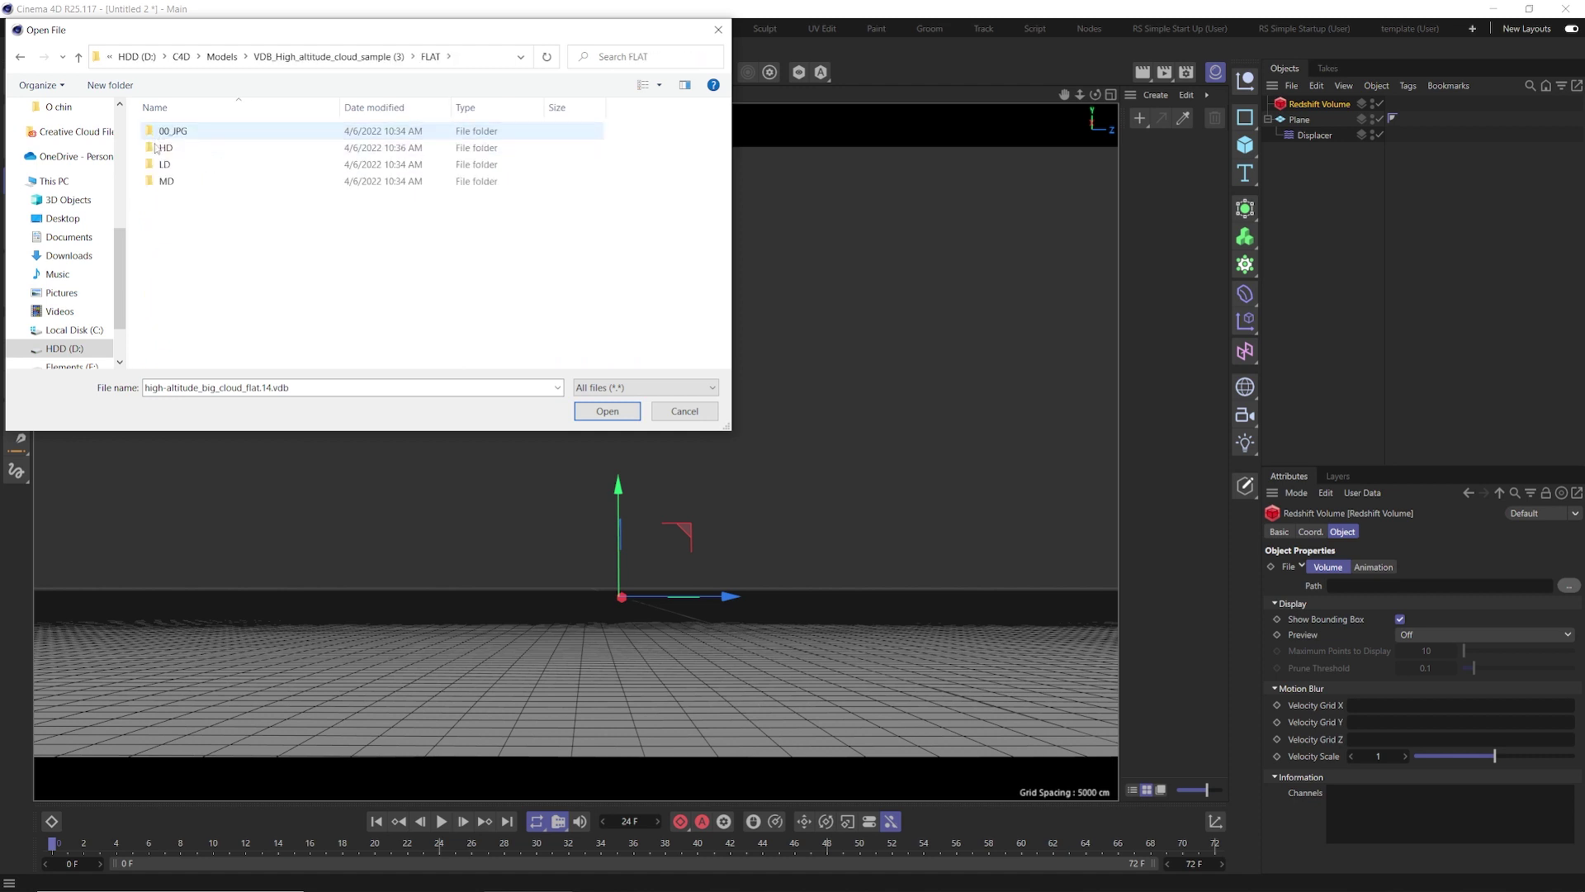
{"action": "double_click", "coordinate": [165, 148]}
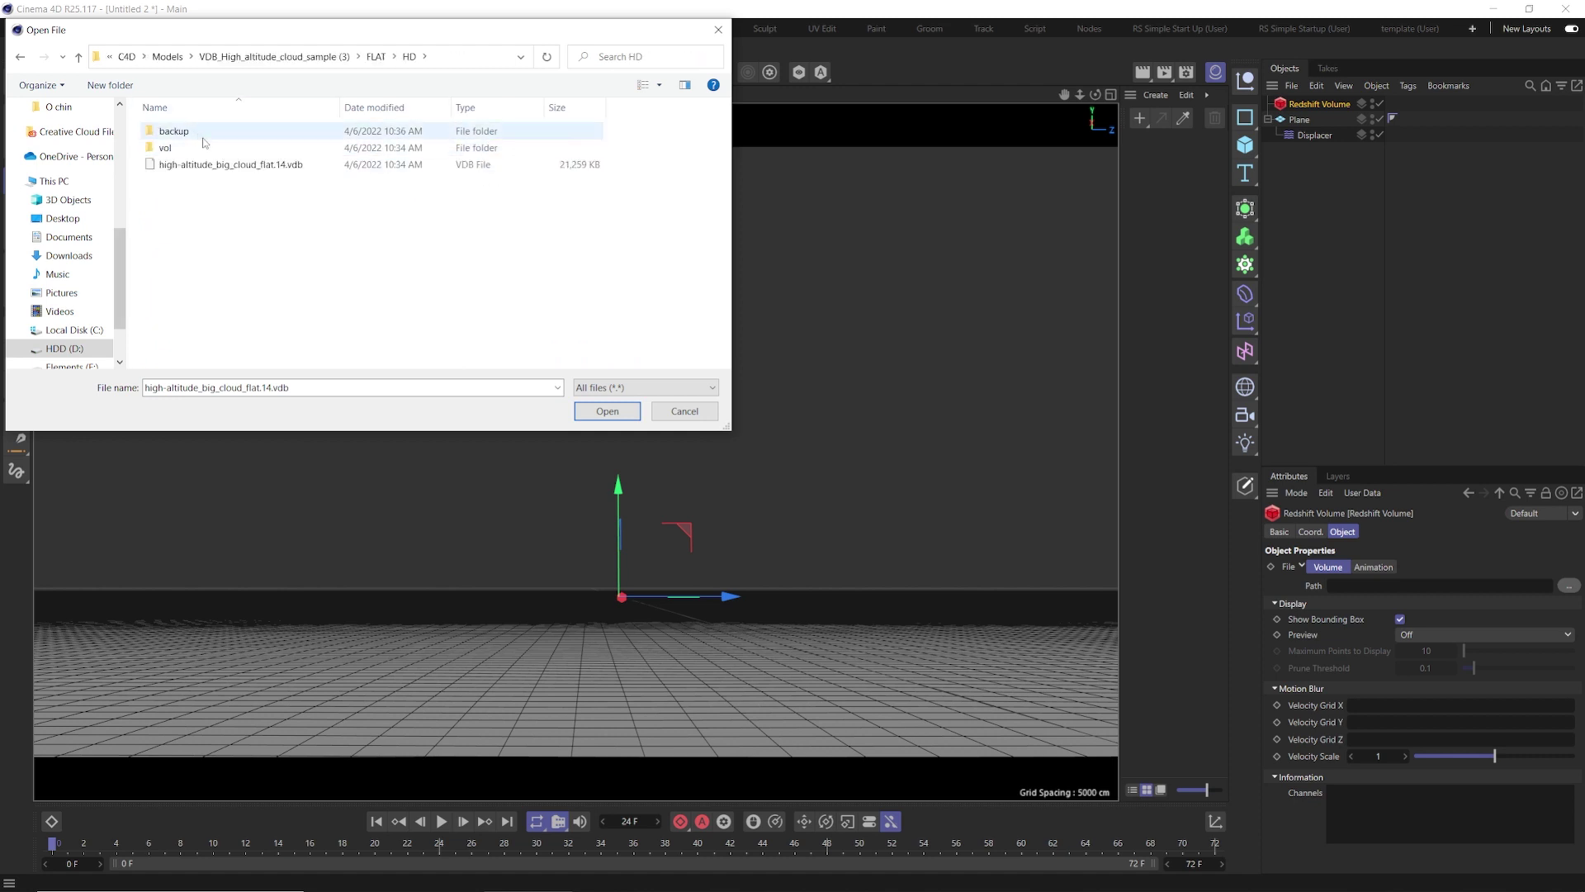
{"action": "left_click", "coordinate": [219, 166]}
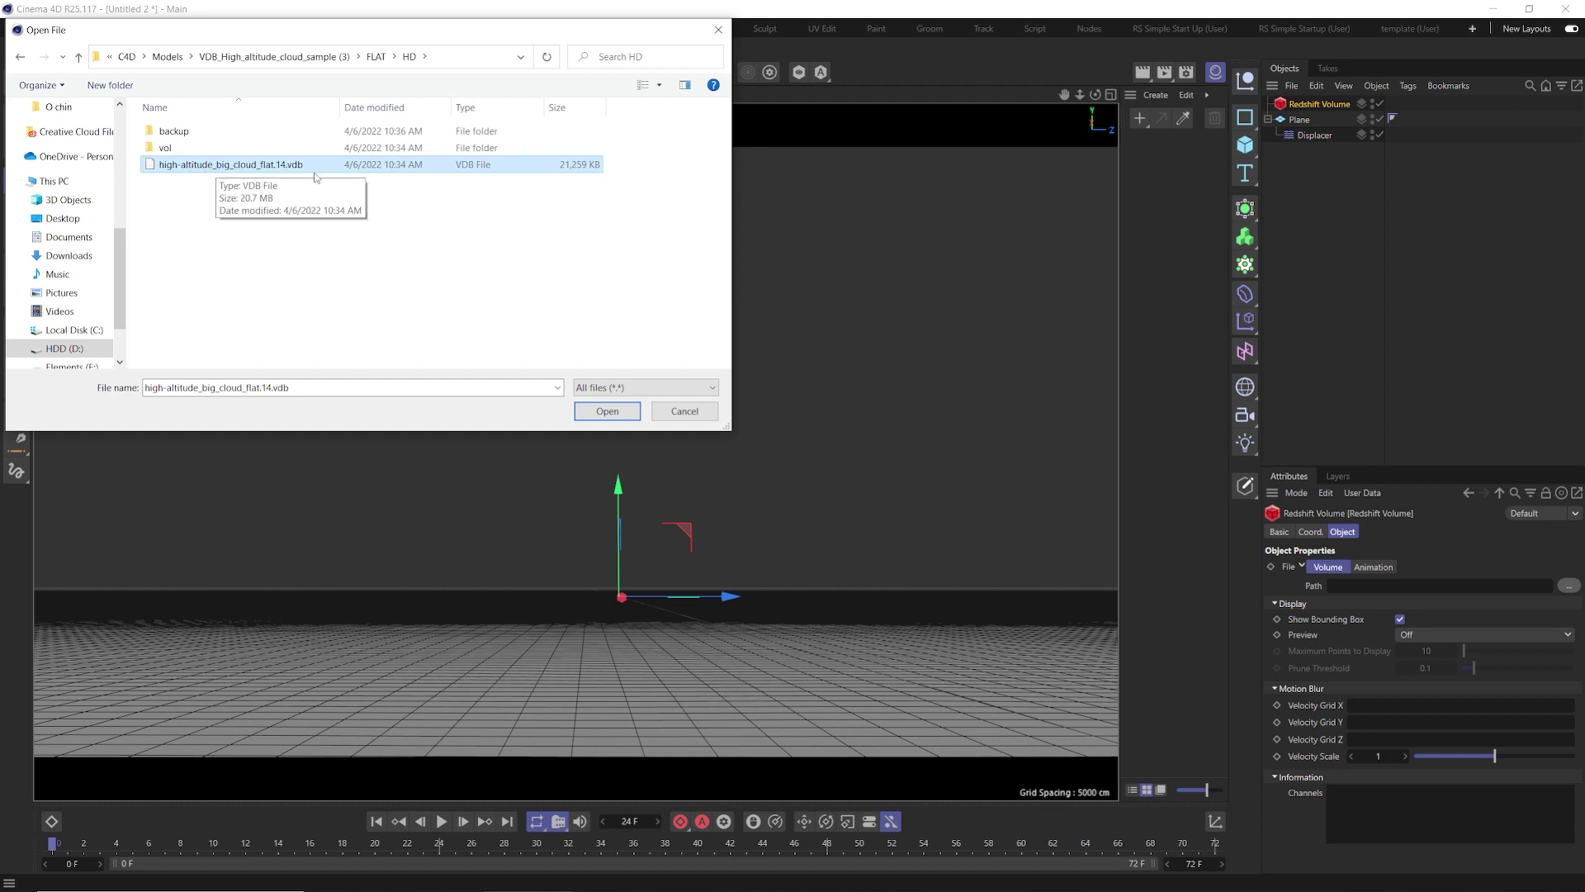
{"action": "left_click", "coordinate": [615, 411]}
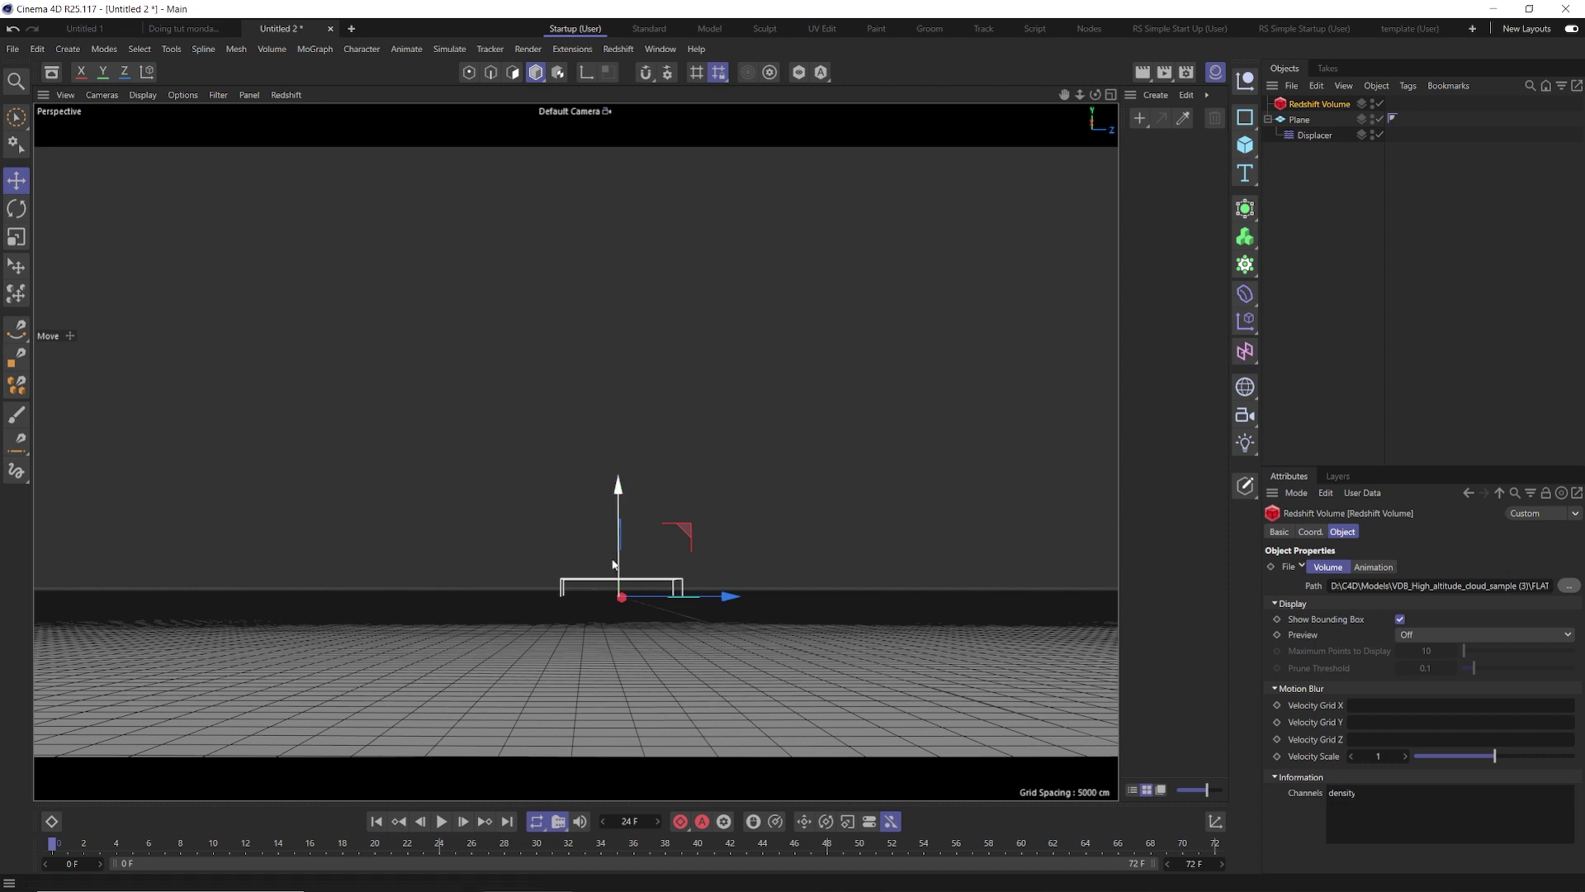
{"action": "left_click_drag", "start_coordinate": [620, 555], "coordinate": [620, 516]}
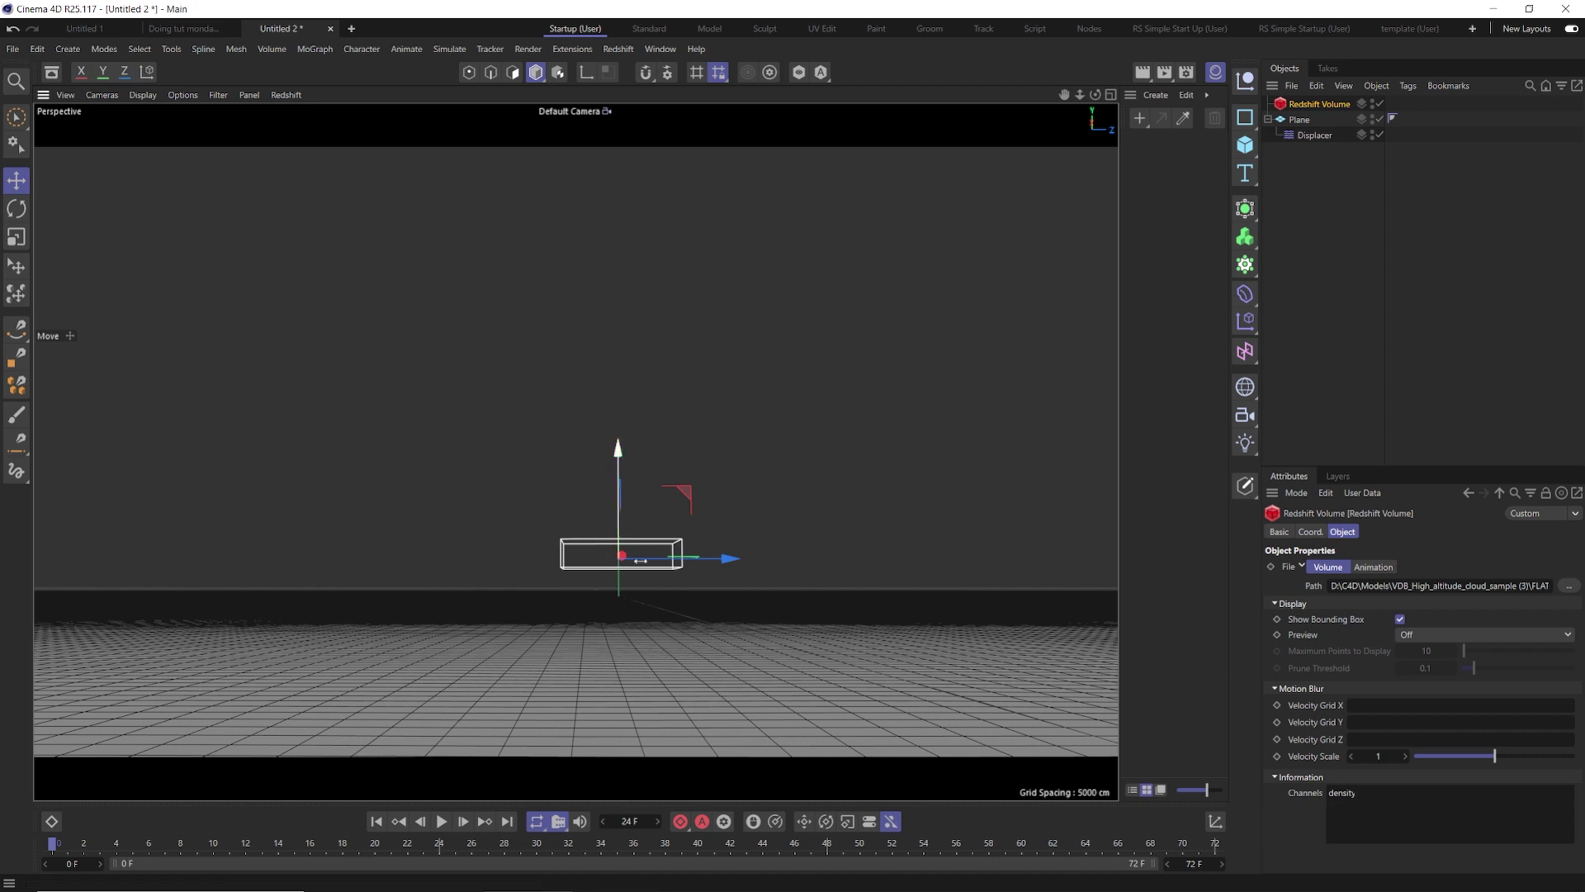
Step: Set the Redshift Volume's preview to Points with Maximum Points to Display 20 and Prune Threshold 0.001
{"action": "left_click", "coordinate": [1412, 634]}
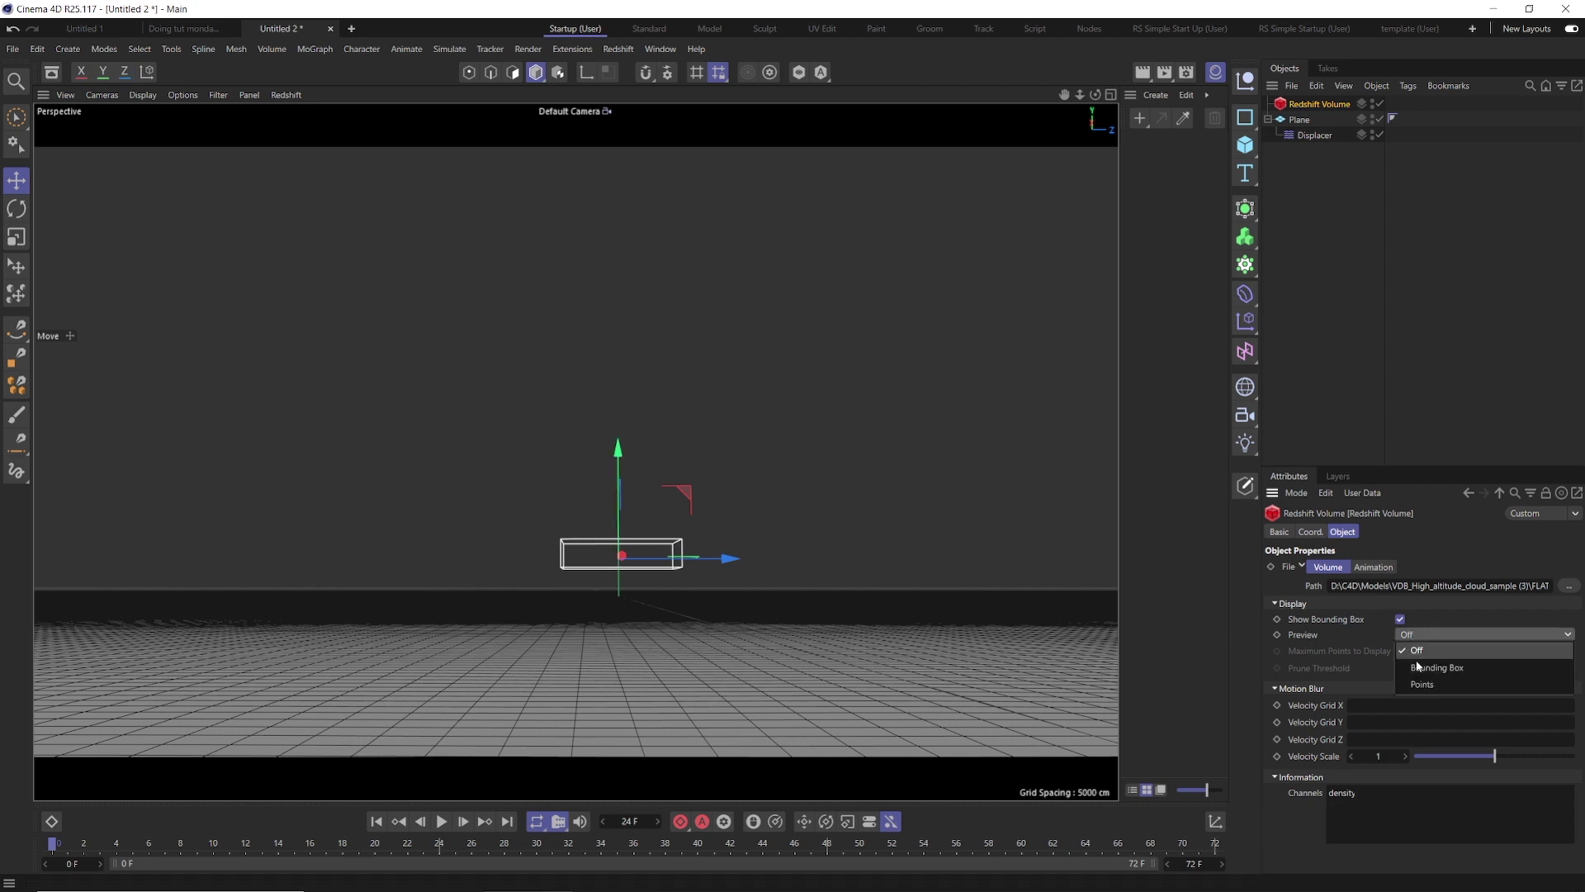
{"action": "left_click", "coordinate": [1413, 680]}
{"action": "left_click", "coordinate": [1426, 651]}
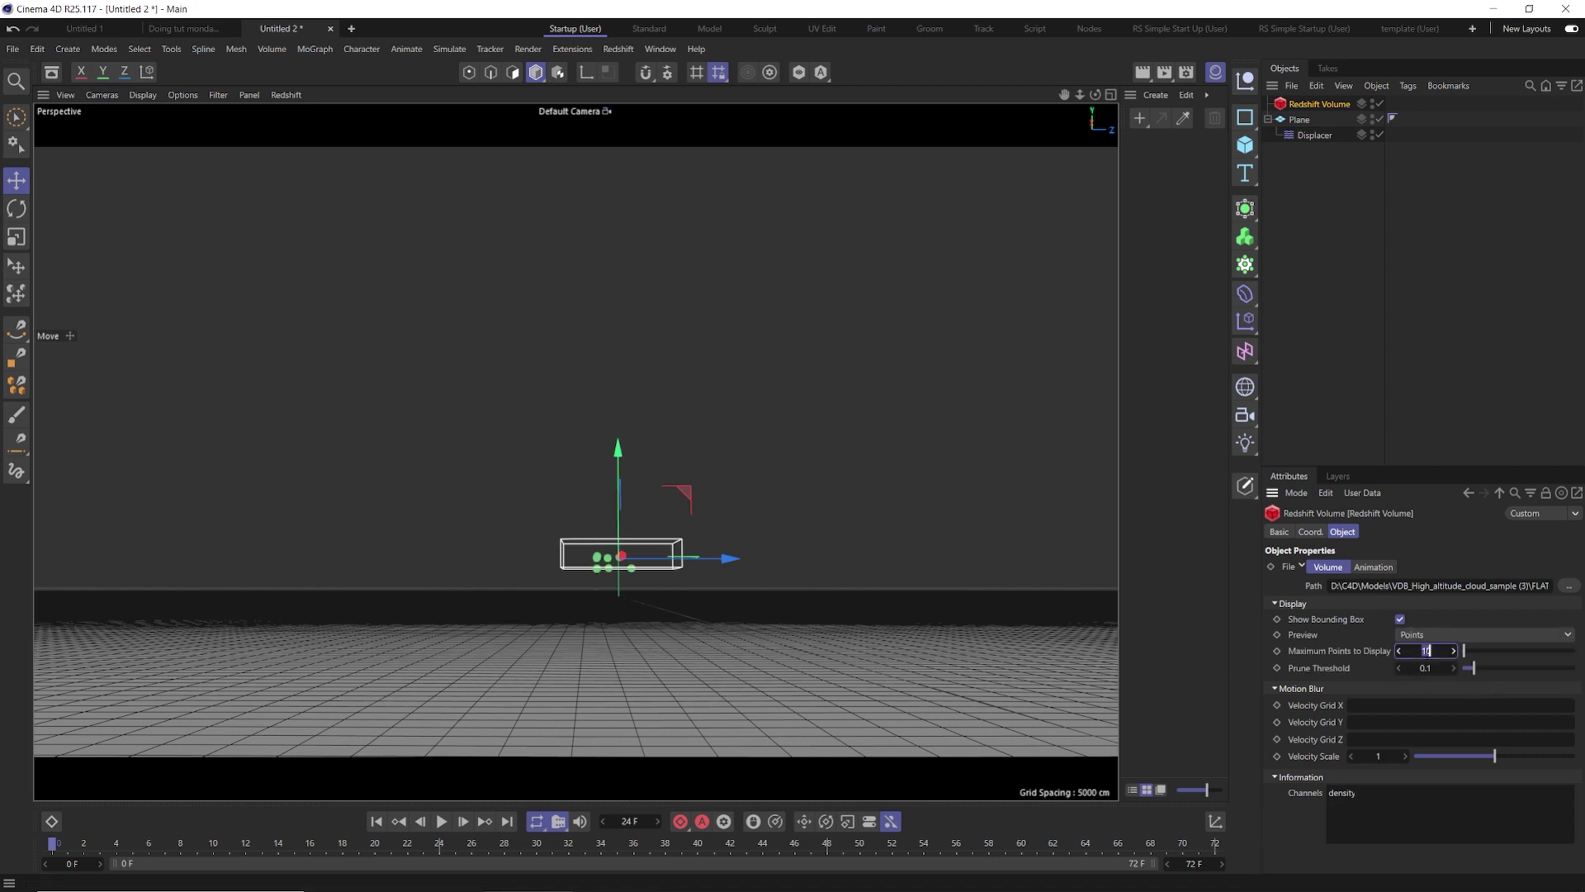
{"action": "key", "text": "Return"}
{"action": "left_click", "coordinate": [1426, 667]}
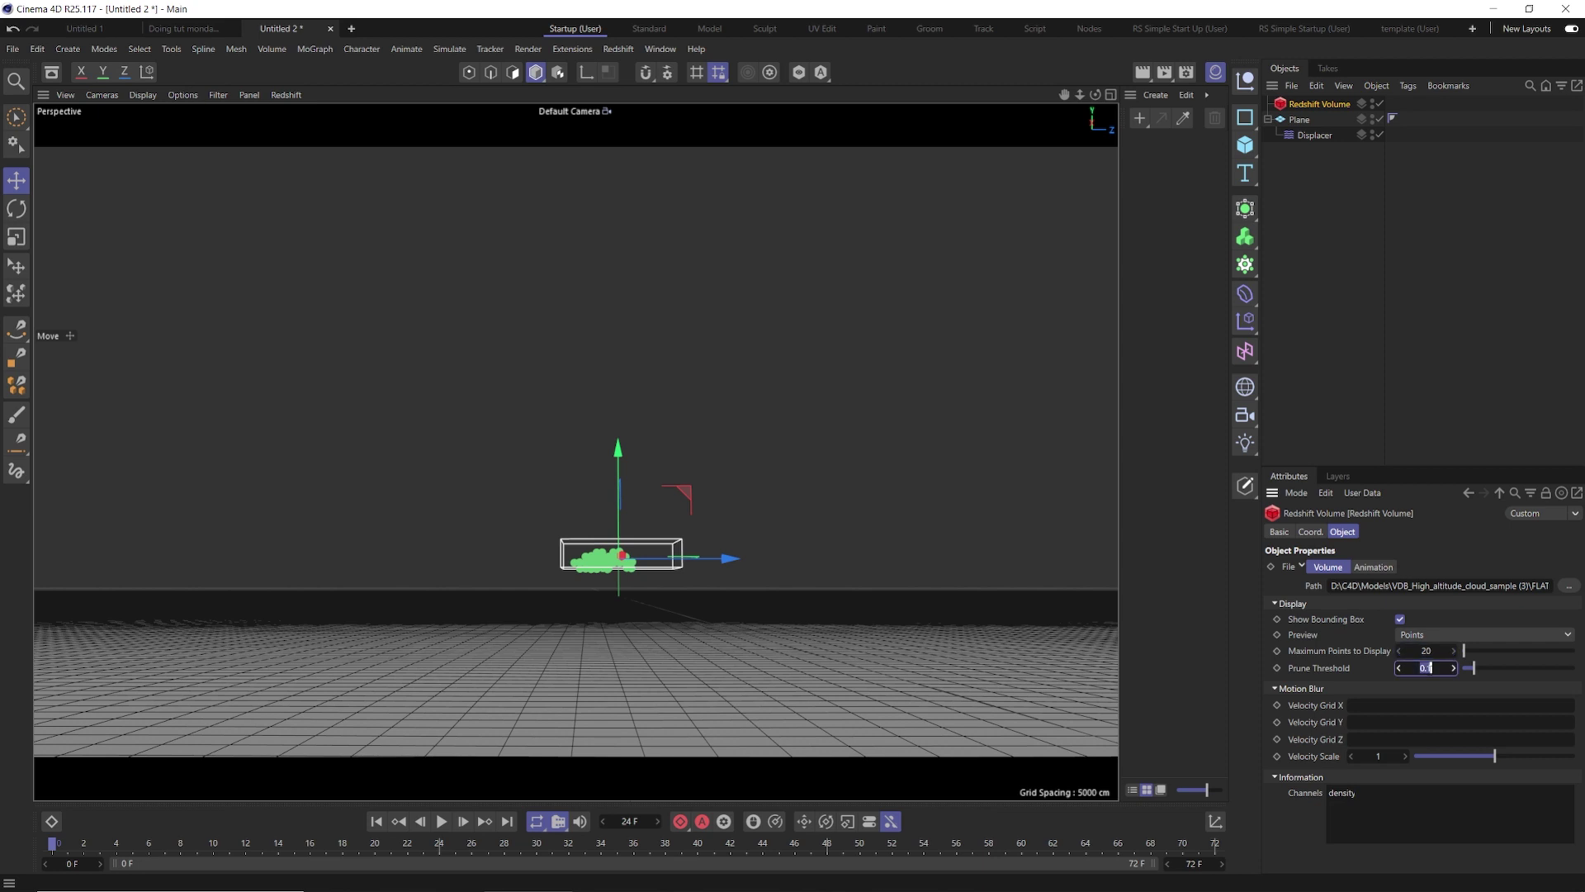
{"action": "type", "text": "0.001"}
{"action": "key", "text": "Return"}
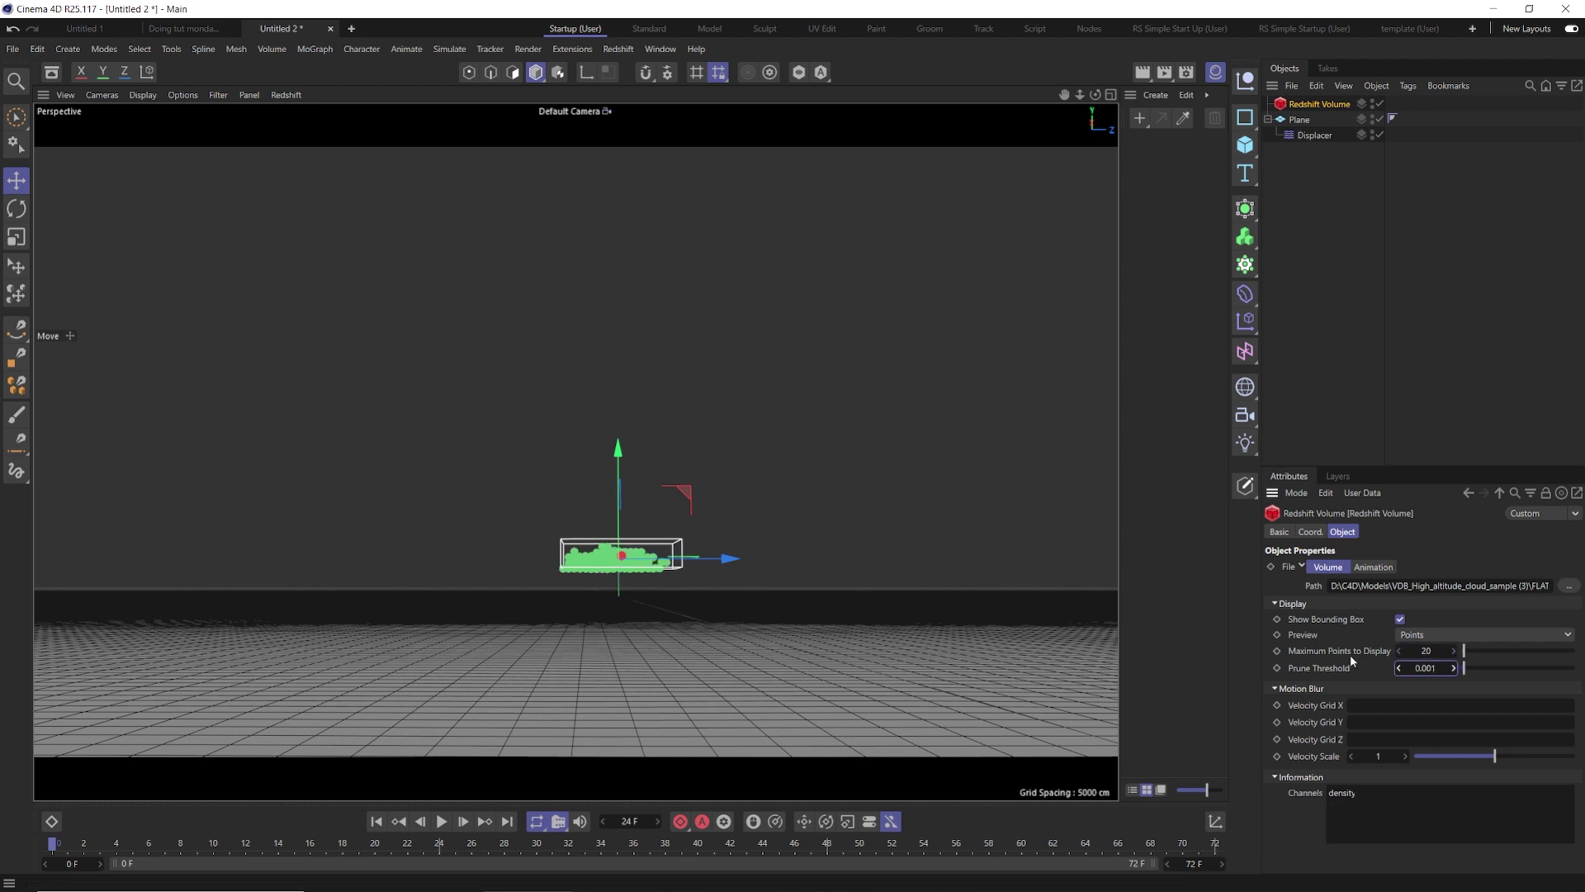
Step: Add a MoGraph Cloner and make the Redshift Volume its child
{"action": "left_click_drag", "start_coordinate": [611, 582], "coordinate": [702, 614], "text": "alt"}
{"action": "key", "text": "o"}
{"action": "left_click_drag", "start_coordinate": [726, 396], "coordinate": [590, 370], "text": "alt"}
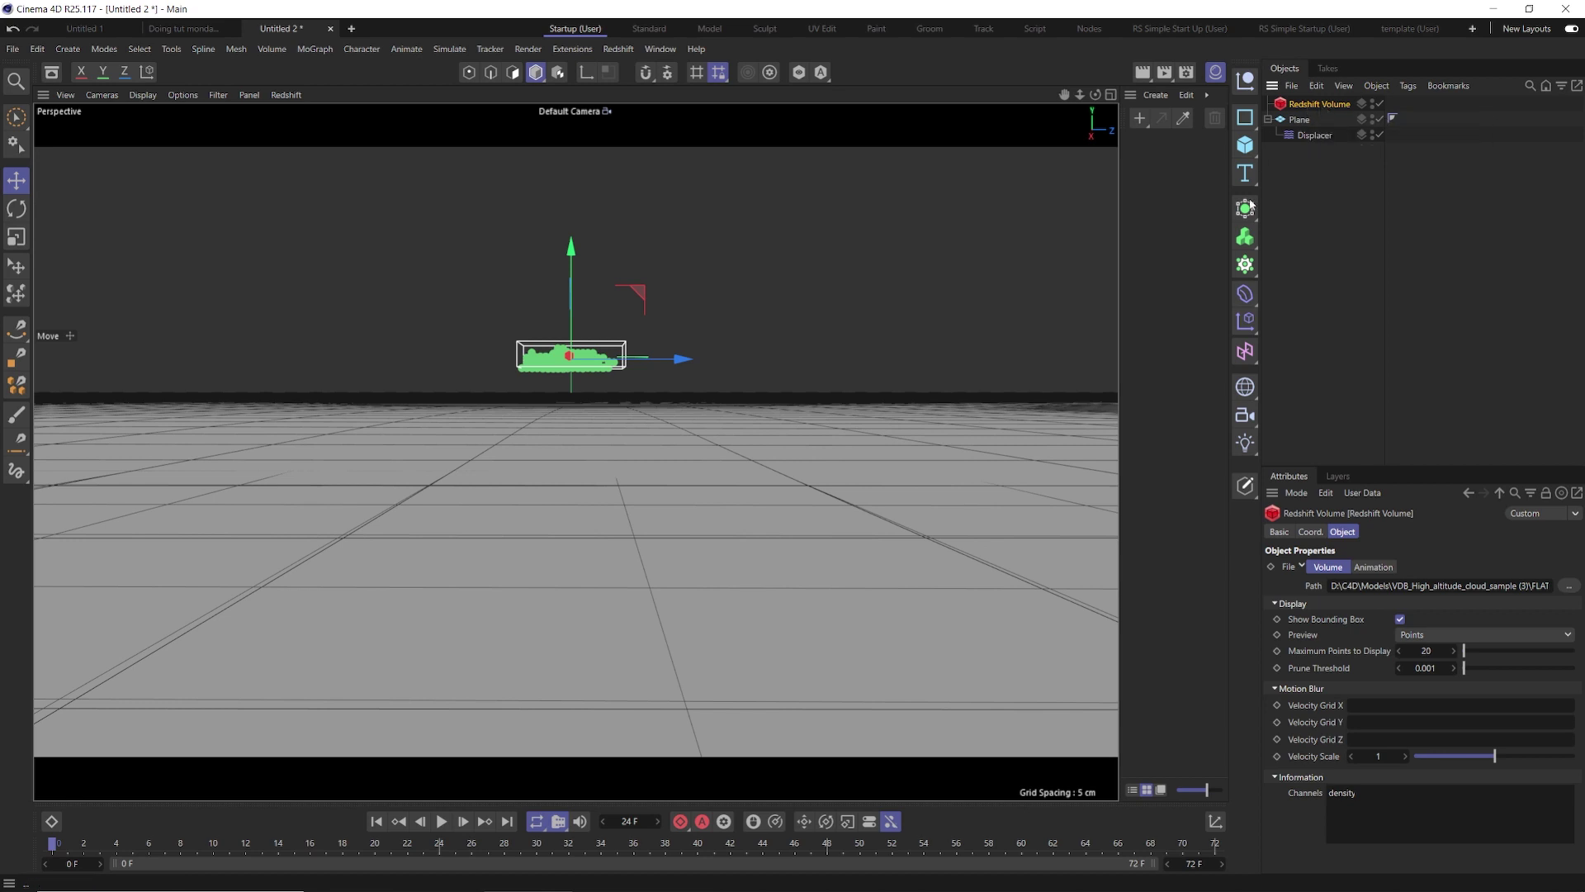
{"action": "left_click", "coordinate": [1245, 265]}
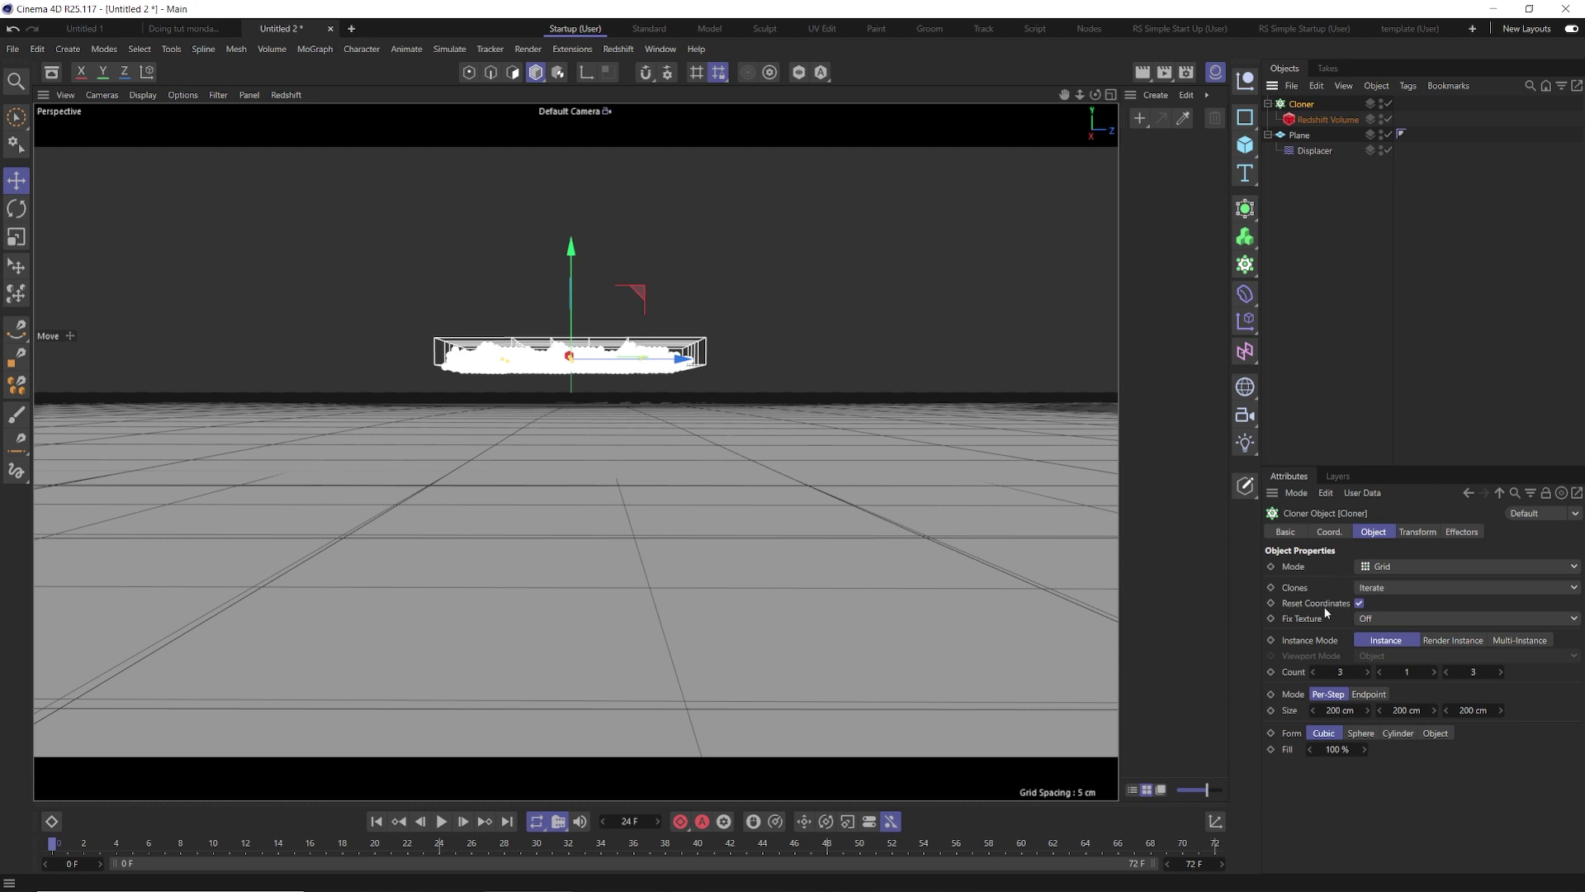
Step: Set the Cloner's grid count to 12 in X and 12 in Z
{"action": "left_click", "coordinate": [1342, 670]}
{"action": "type", "text": "12"}
{"action": "left_click", "coordinate": [1475, 671]}
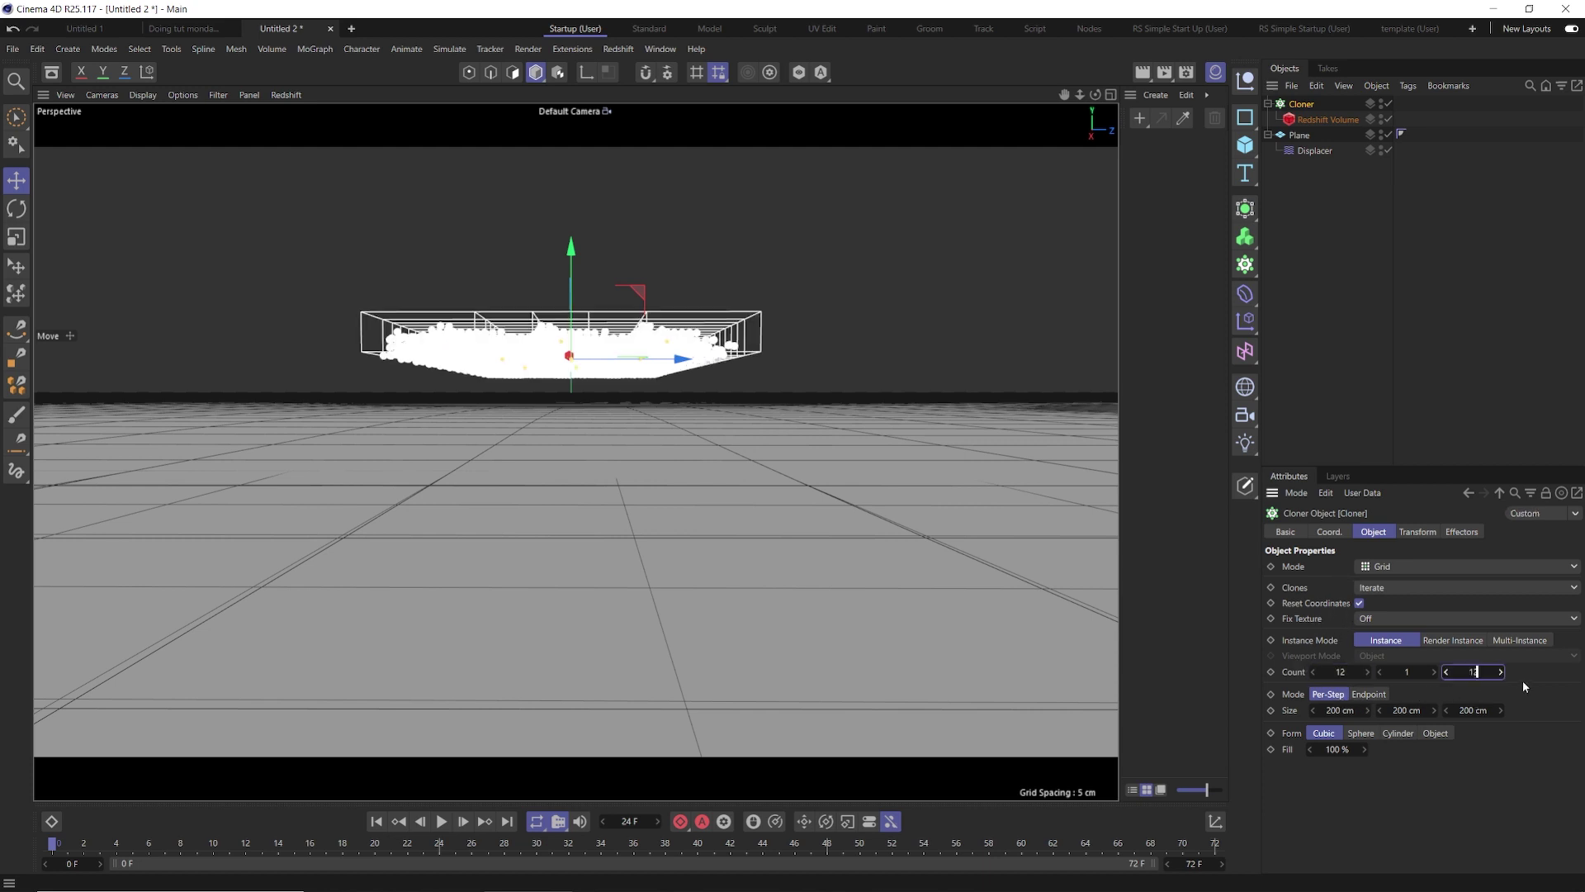
{"action": "type", "text": "12"}
{"action": "key", "text": "Return"}
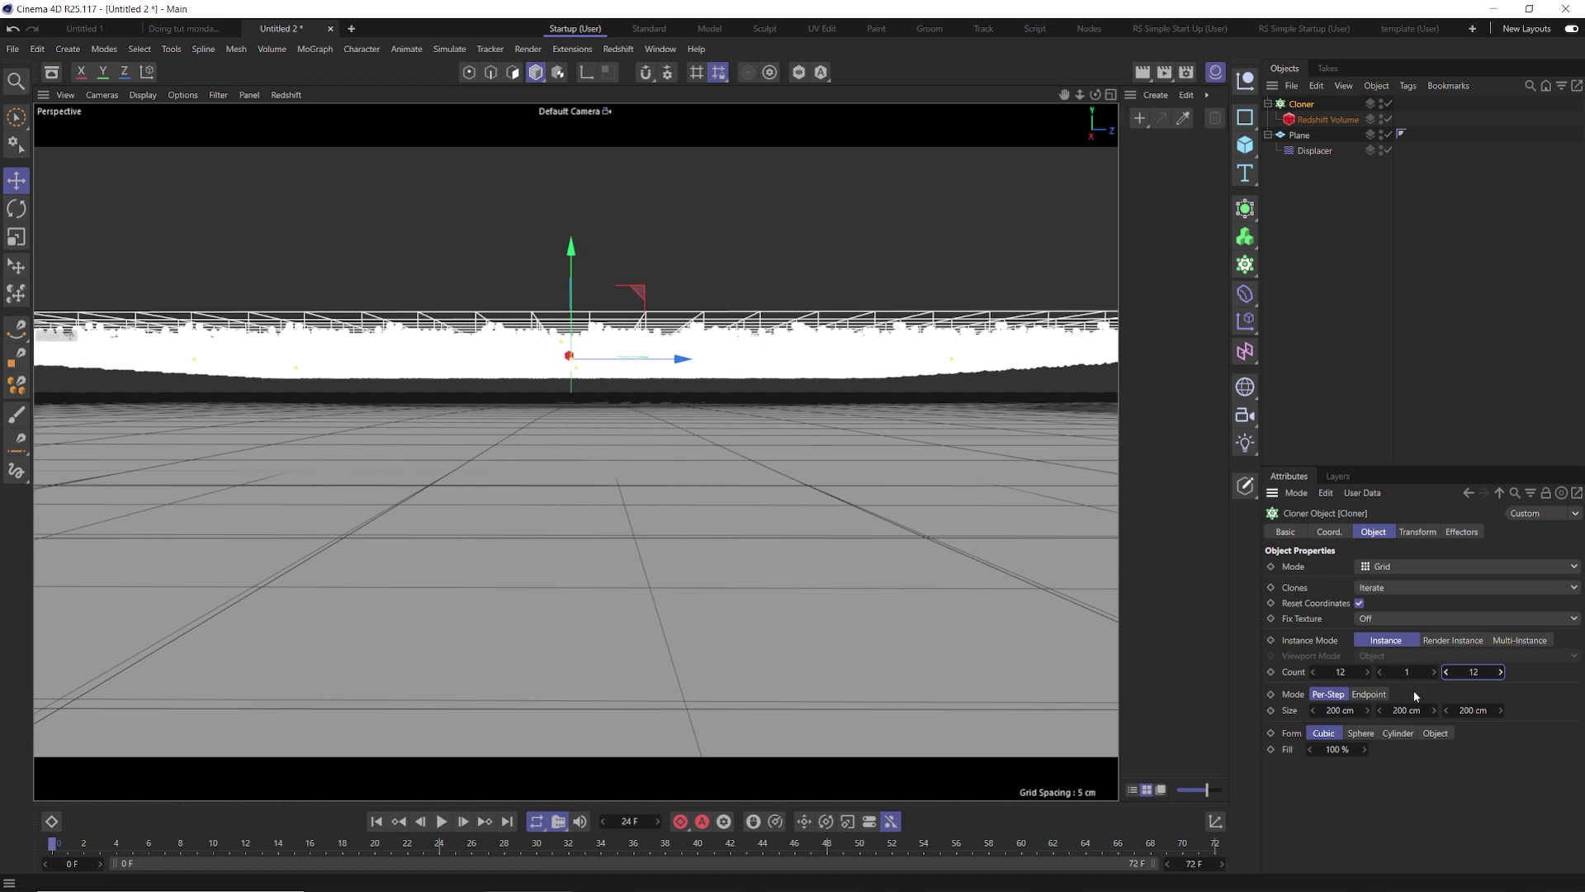
Step: Set the Cloner's per-step grid spacing to 180 cm in X and 180 cm in Z
{"action": "left_click", "coordinate": [1335, 710]}
{"action": "type", "text": "180"}
{"action": "left_click", "coordinate": [1478, 710]}
{"action": "type", "text": "180"}
{"action": "key", "text": "Return"}
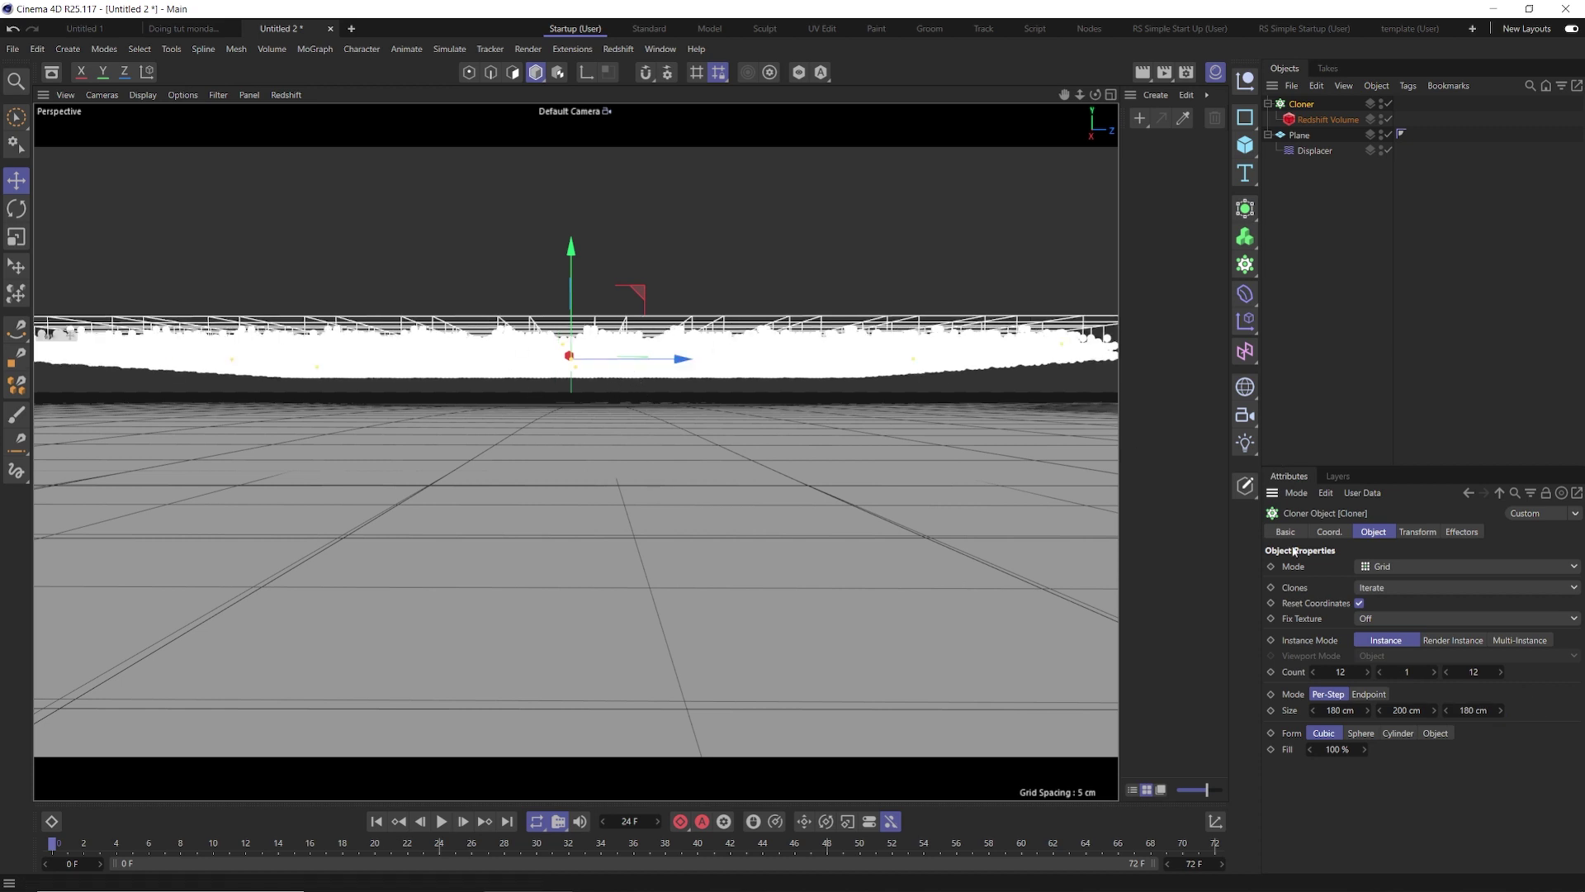
Step: Rotate the Cloner 180° in bank to flip the cloud layer upside down
{"action": "key", "text": "h"}
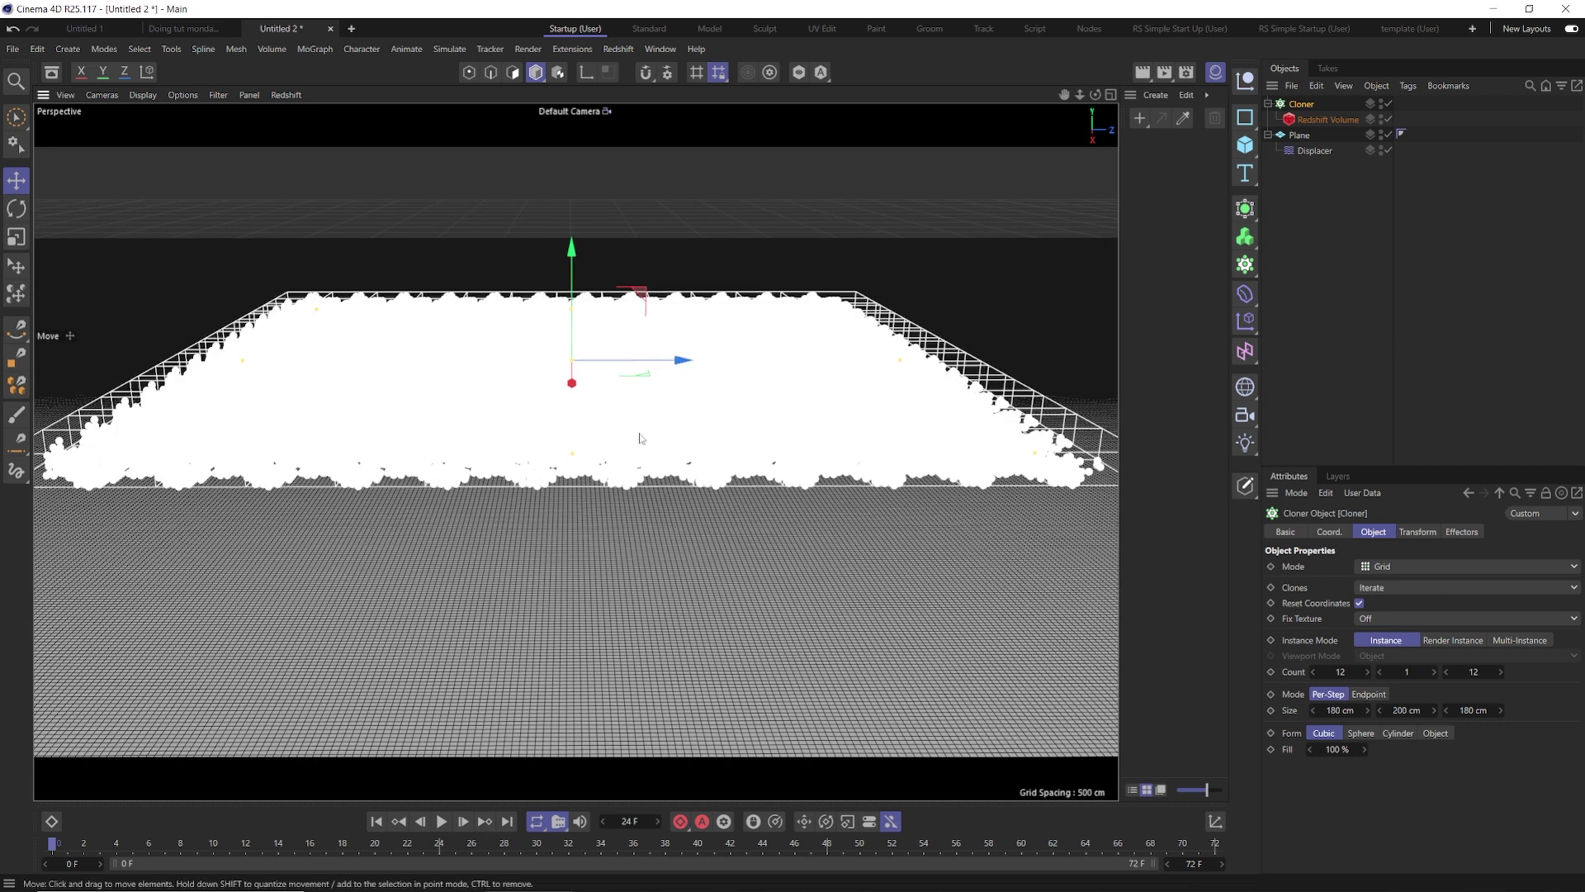
{"action": "key", "text": "r"}
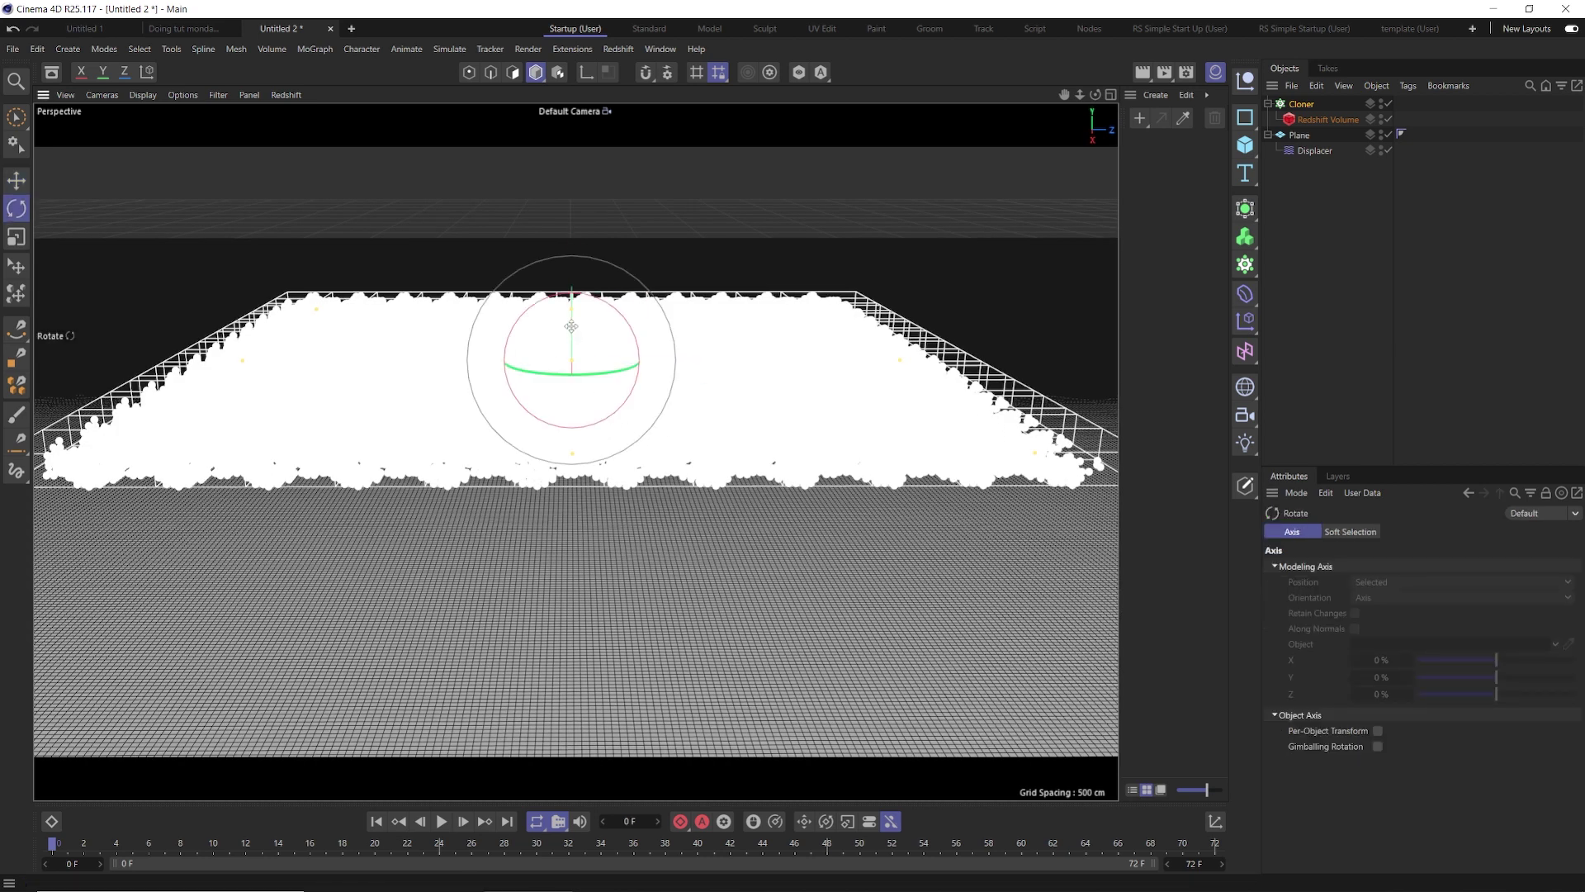
{"action": "left_click_drag", "start_coordinate": [571, 326], "coordinate": [581, 676]}
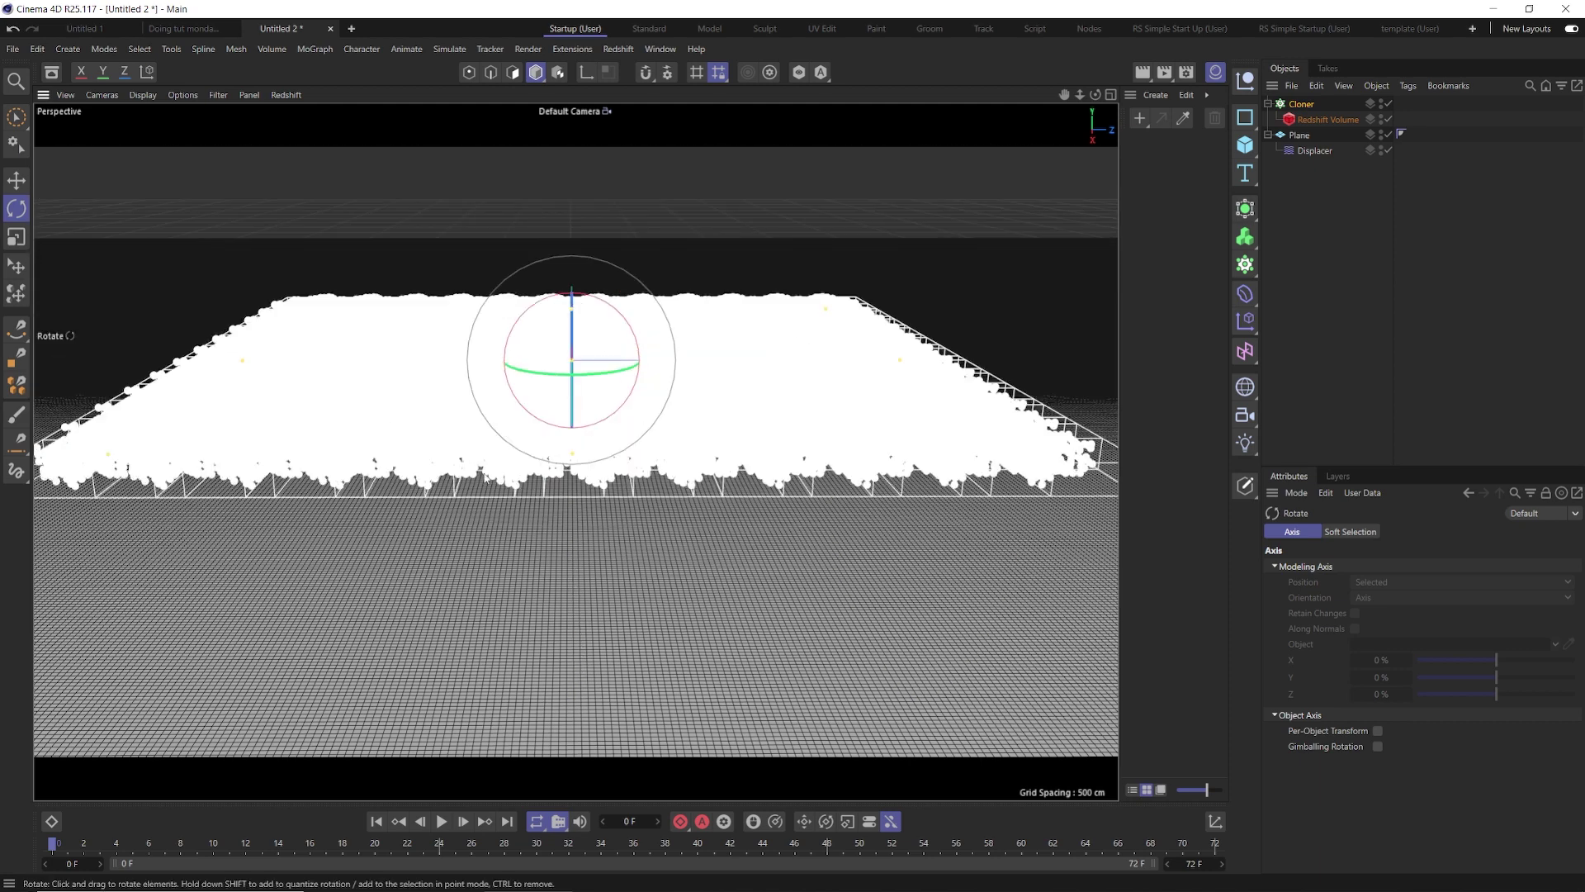
{"action": "scroll", "coordinate": [540, 543], "scroll_direction": "down", "scroll_amount": 5}
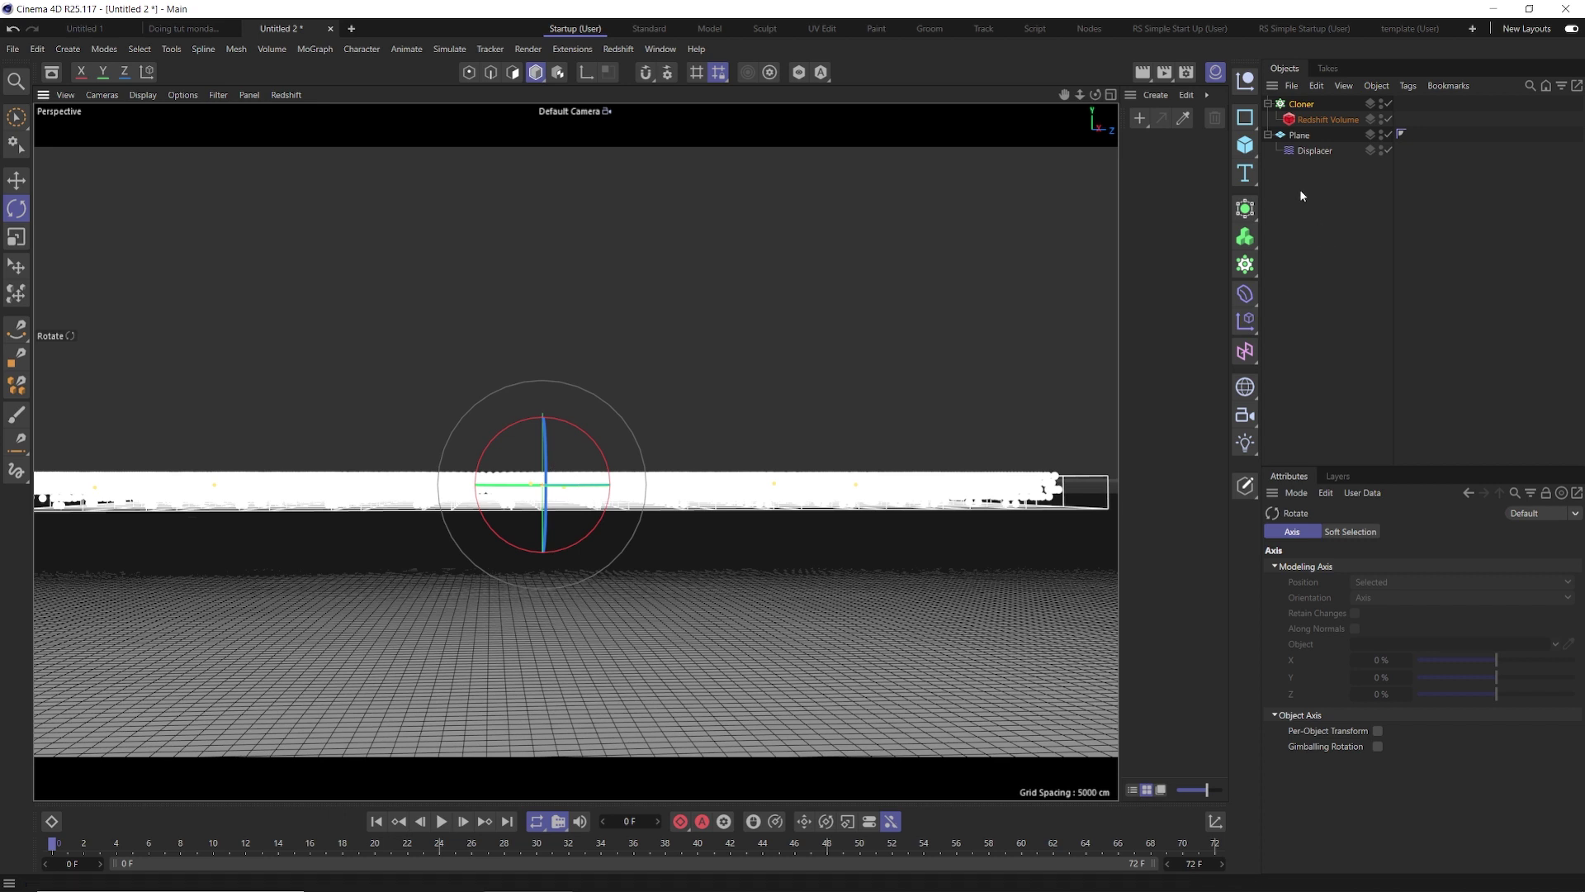
Step: Add a MoGraph Random effector to the Cloner and verify that it is in the Cloner's effector list
{"action": "left_click", "coordinate": [1302, 103]}
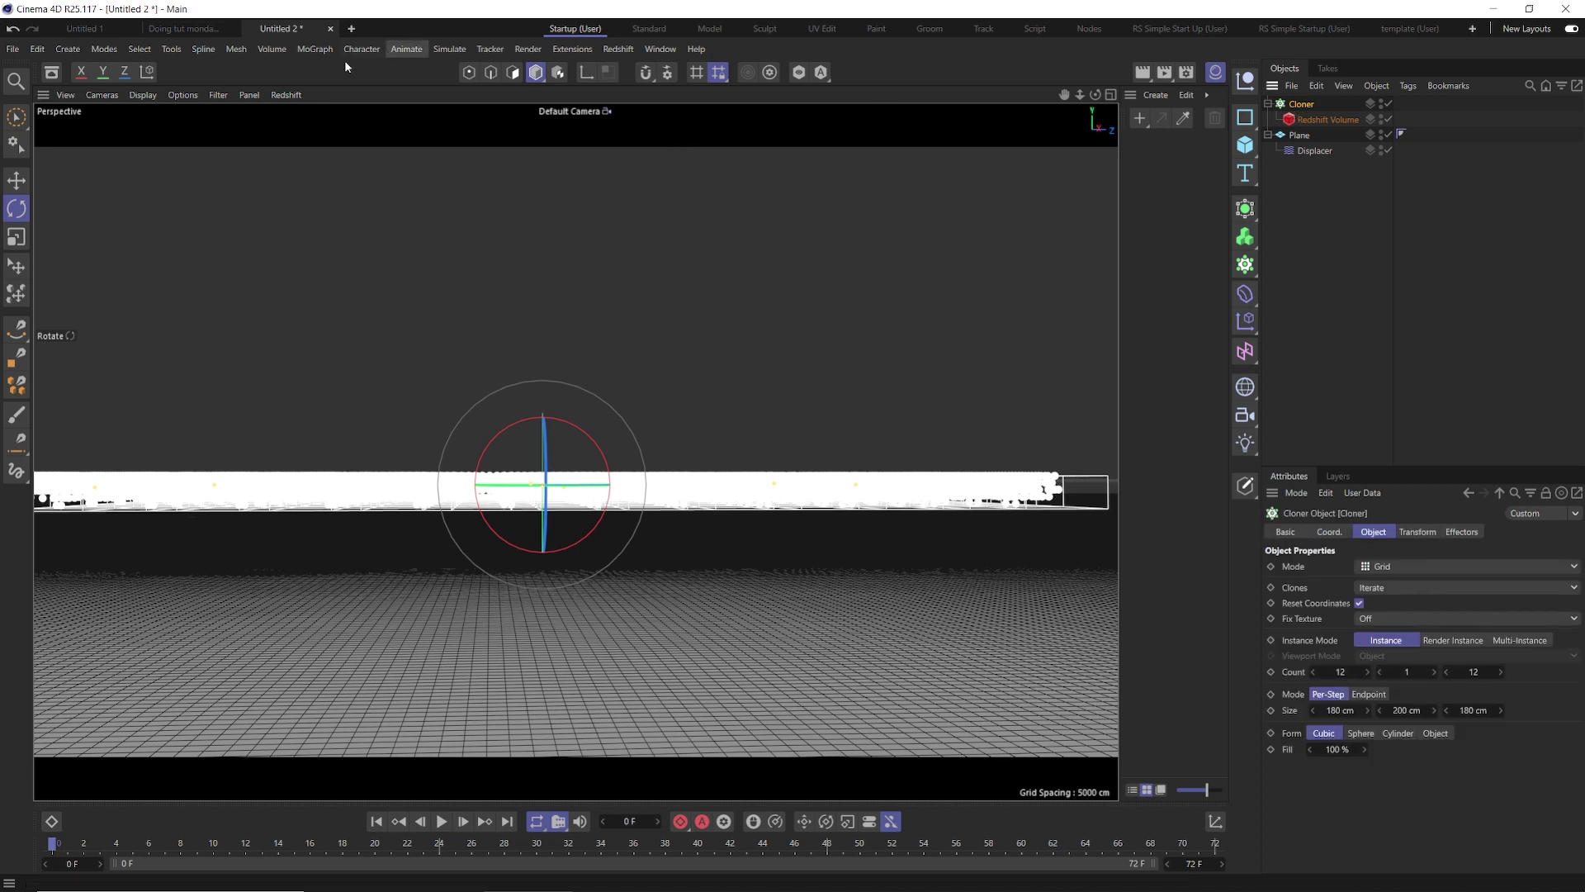
{"action": "left_click", "coordinate": [315, 49]}
{"action": "mouse_move", "coordinate": [315, 74]}
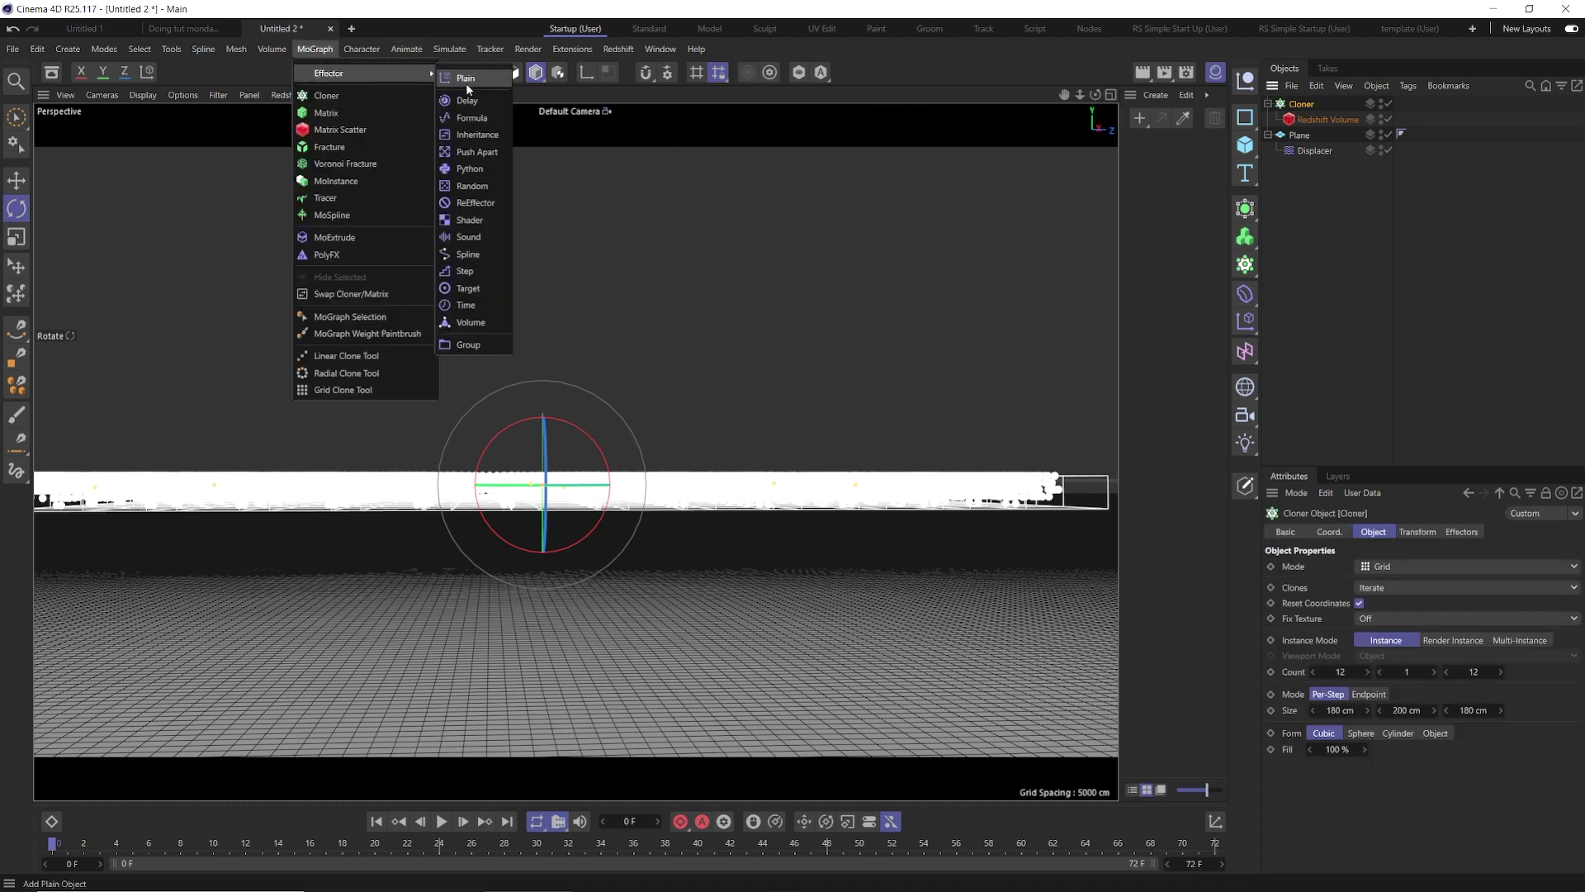
{"action": "left_click", "coordinate": [477, 183]}
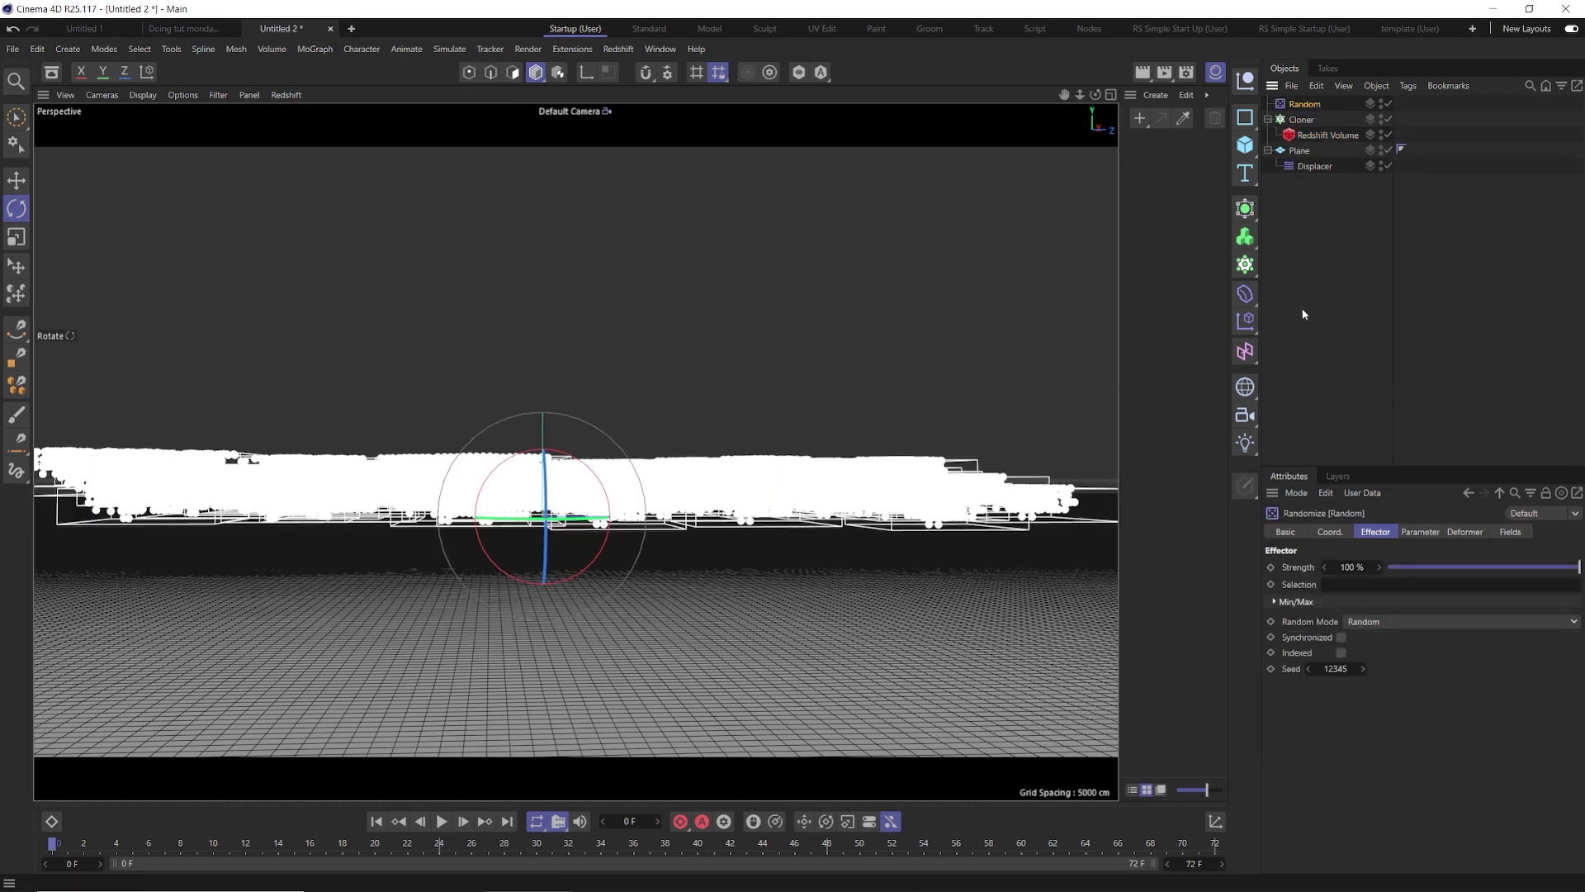
{"action": "left_click", "coordinate": [1302, 120]}
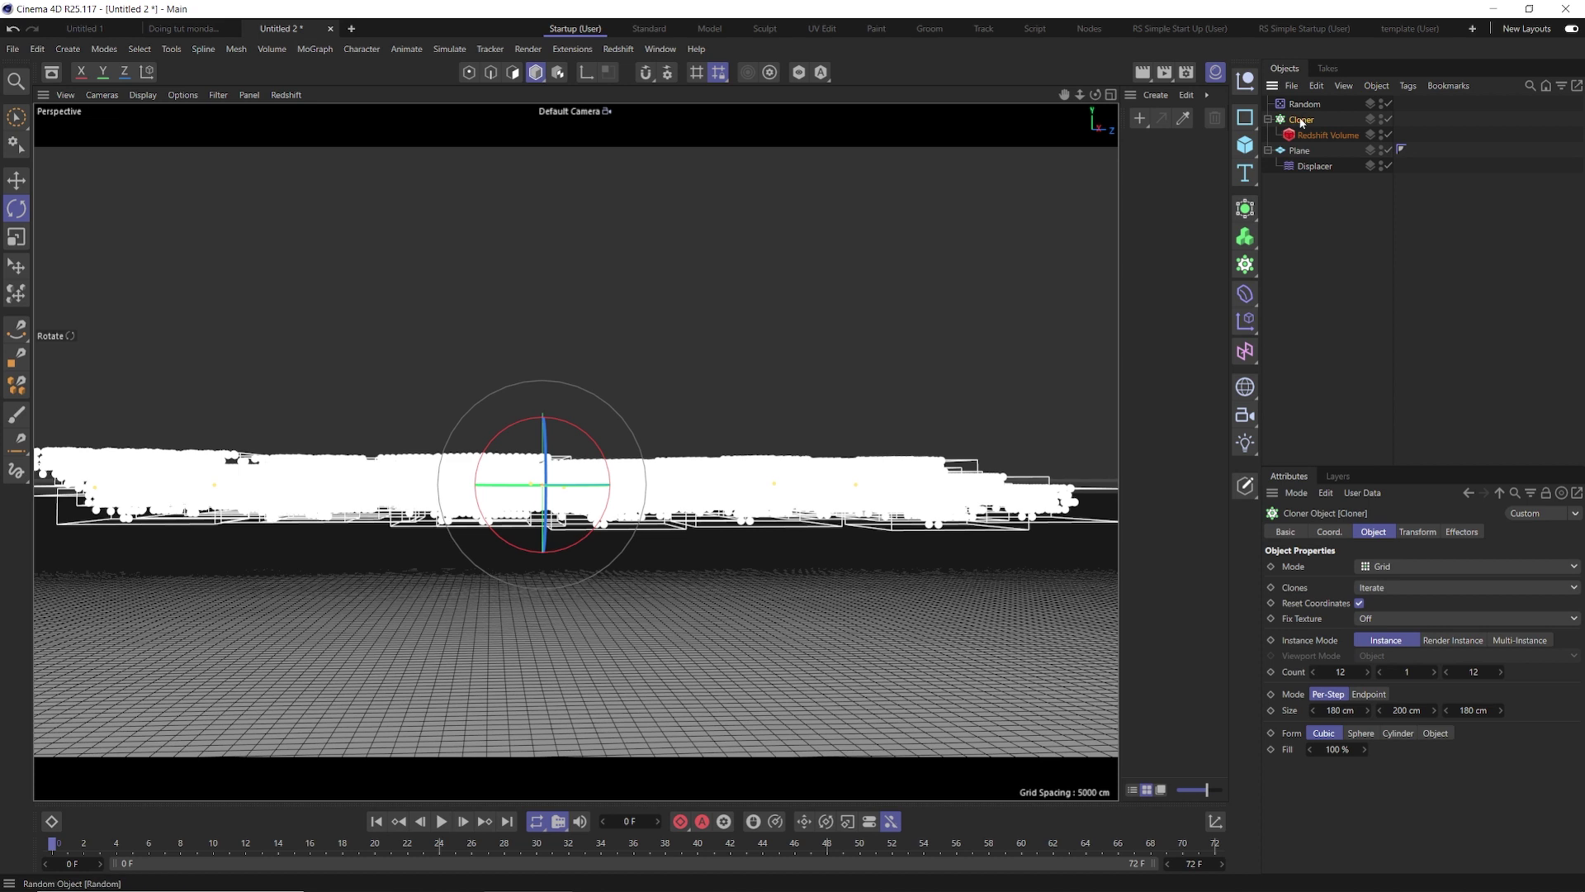
{"action": "left_click", "coordinate": [1459, 532]}
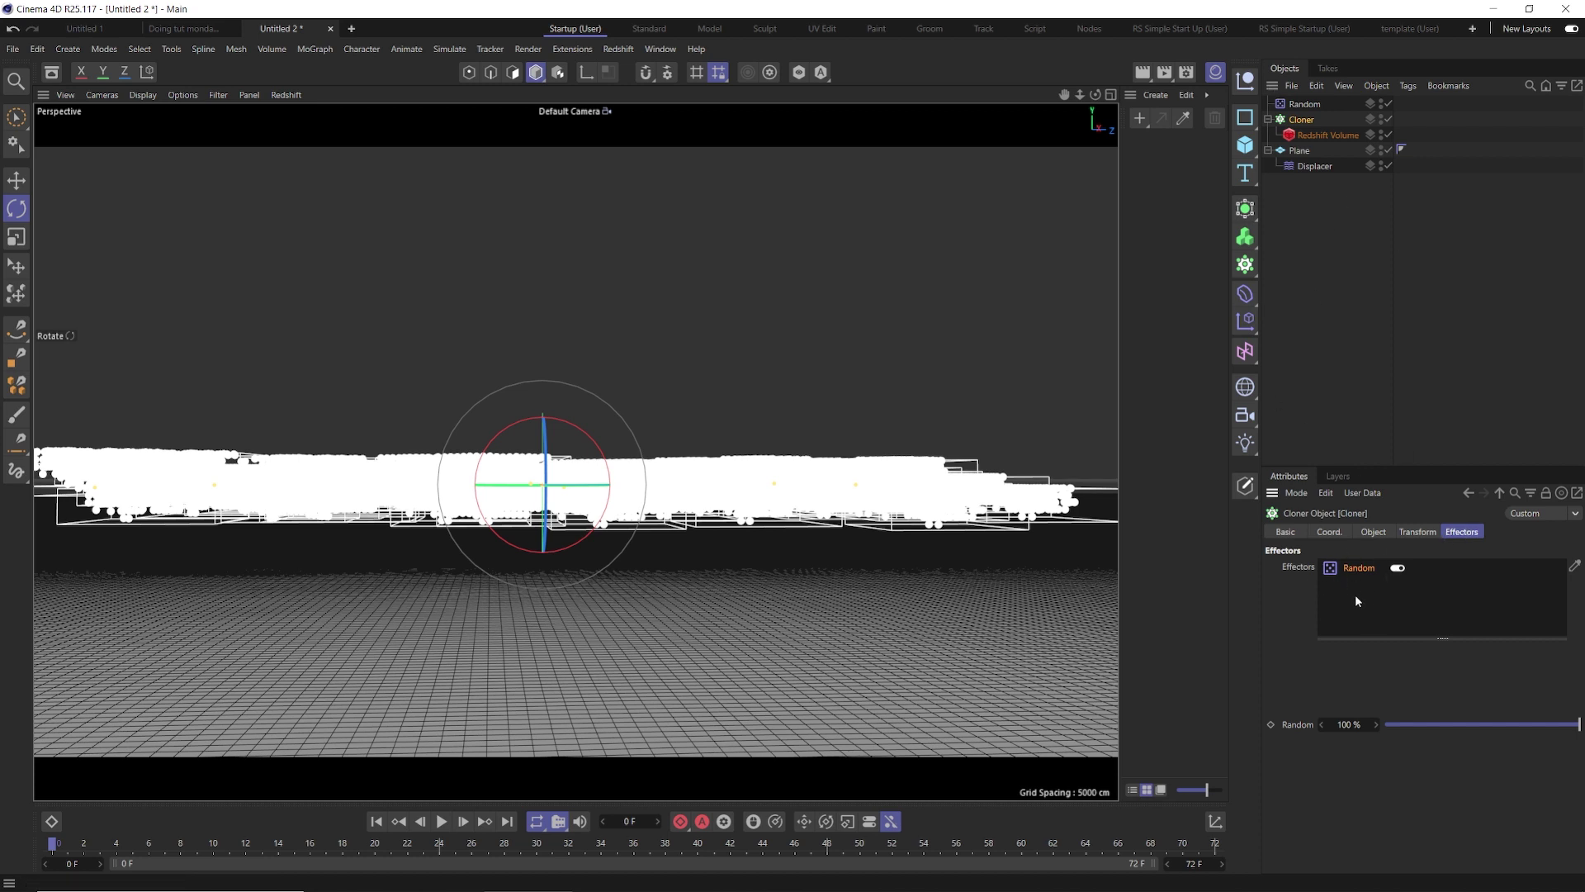
{"action": "left_click", "coordinate": [1303, 104]}
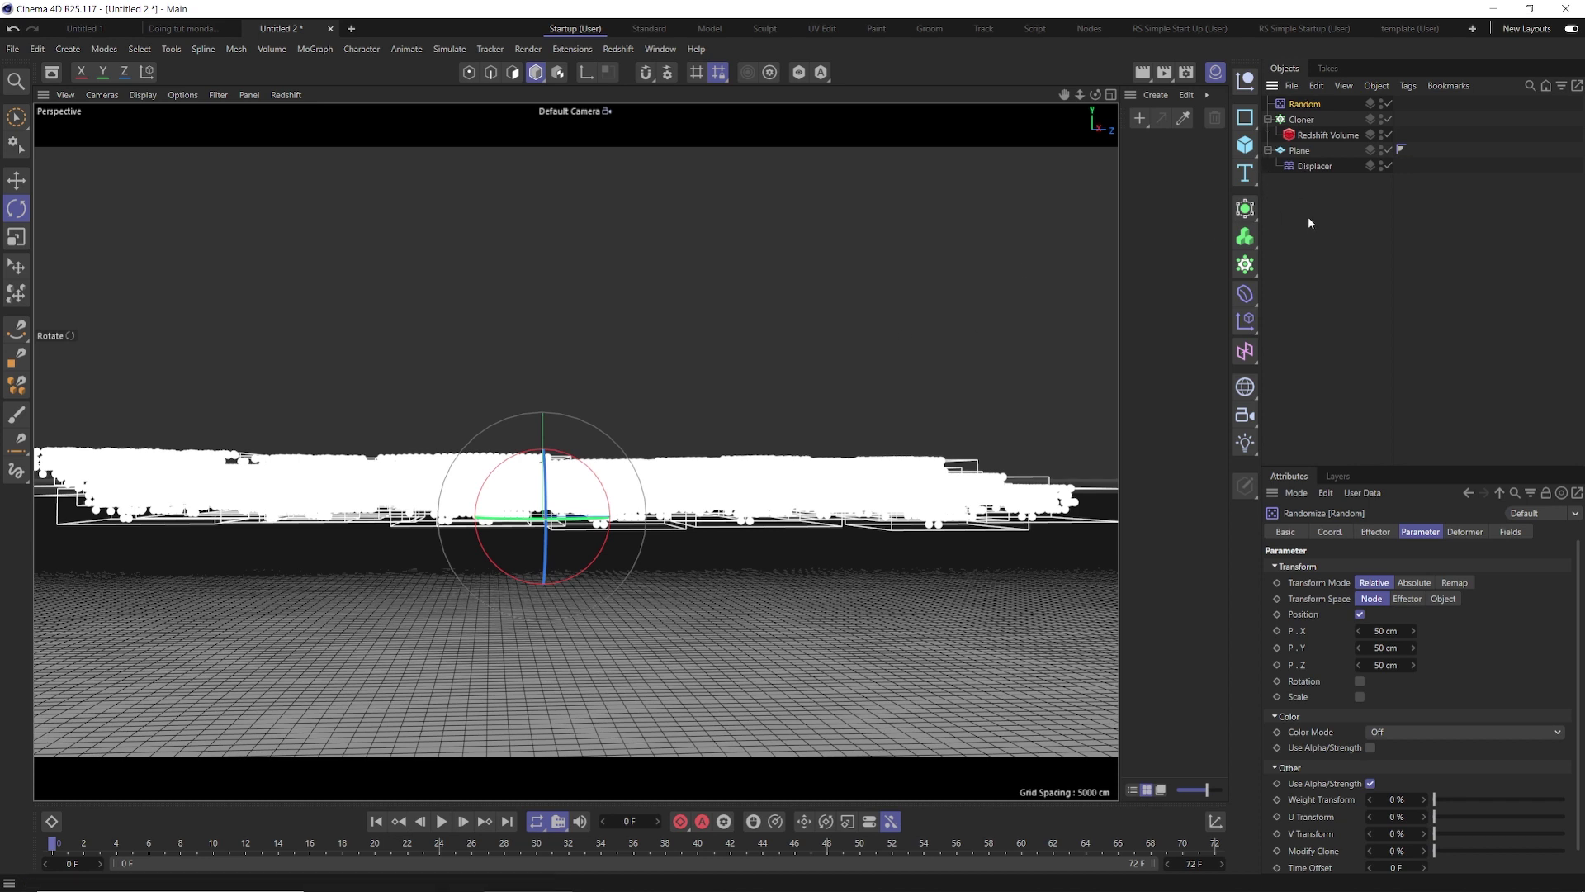
Step: Take the Redshift Volume out of the Cloner to try scaling it in Object mode, and put it back under the Cloner
{"action": "left_click", "coordinate": [1309, 136]}
{"action": "left_click_drag", "start_coordinate": [1309, 174], "coordinate": [1309, 175]}
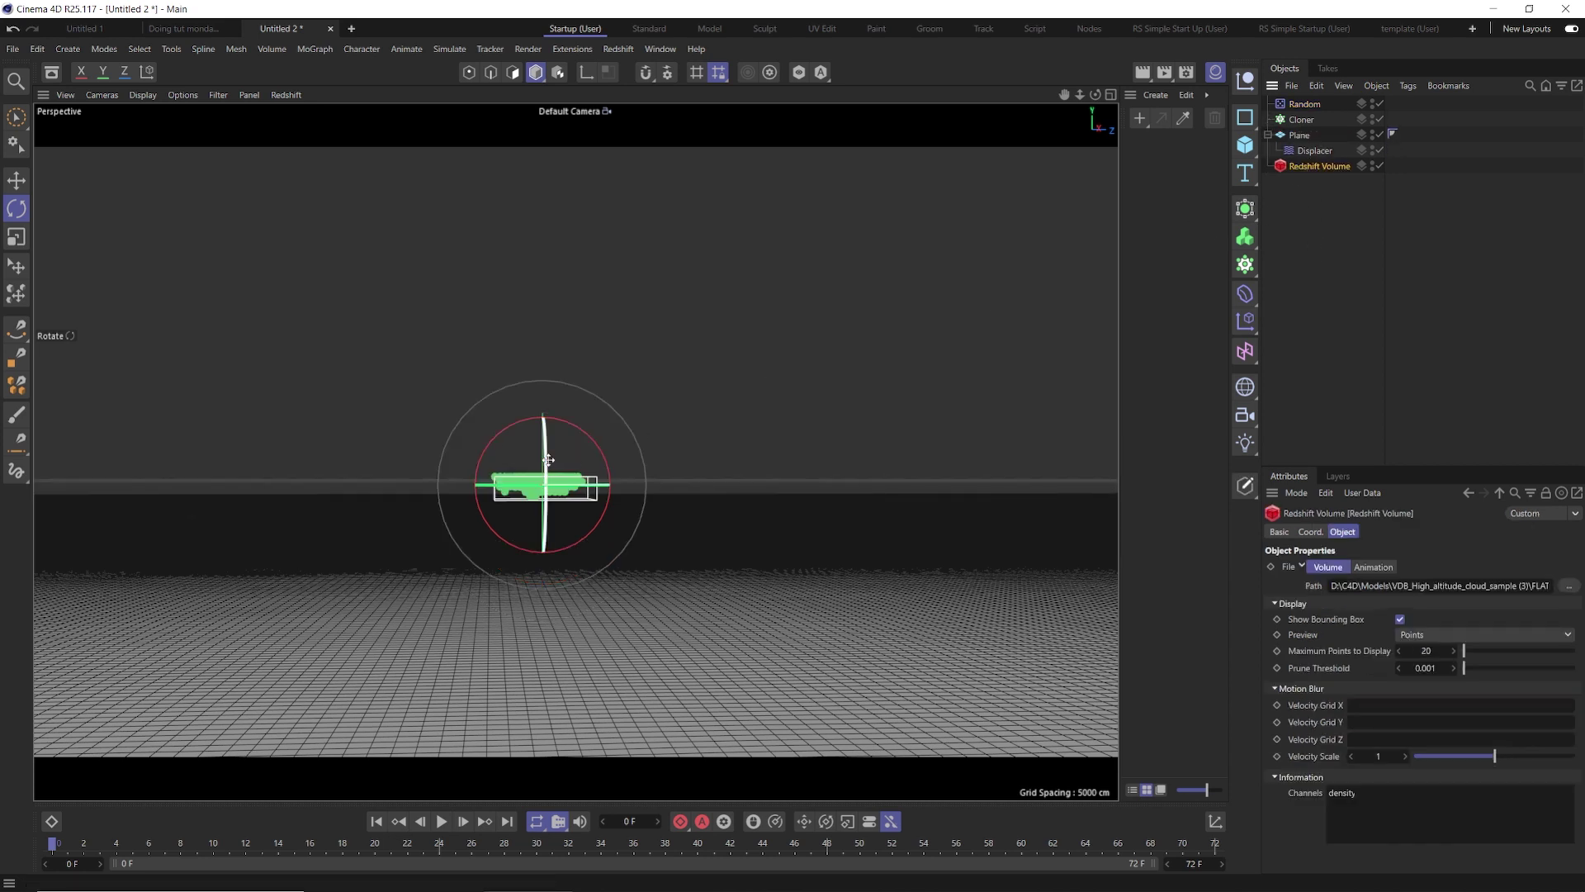
{"action": "key", "text": "t"}
{"action": "left_click_drag", "start_coordinate": [520, 458], "coordinate": [599, 338]}
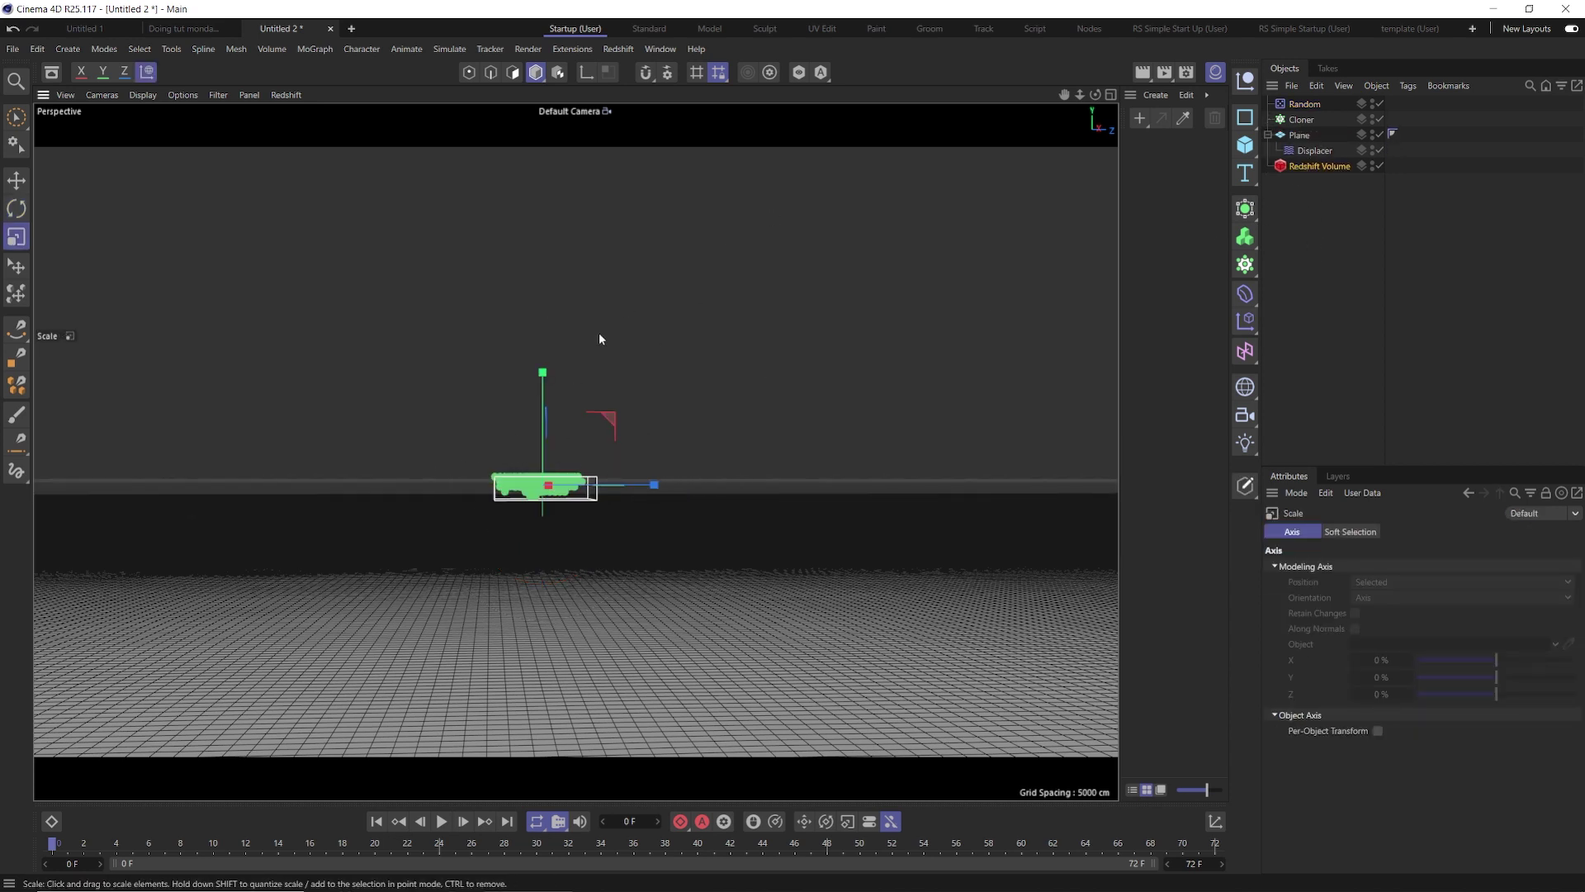
{"action": "left_click", "coordinate": [535, 73]}
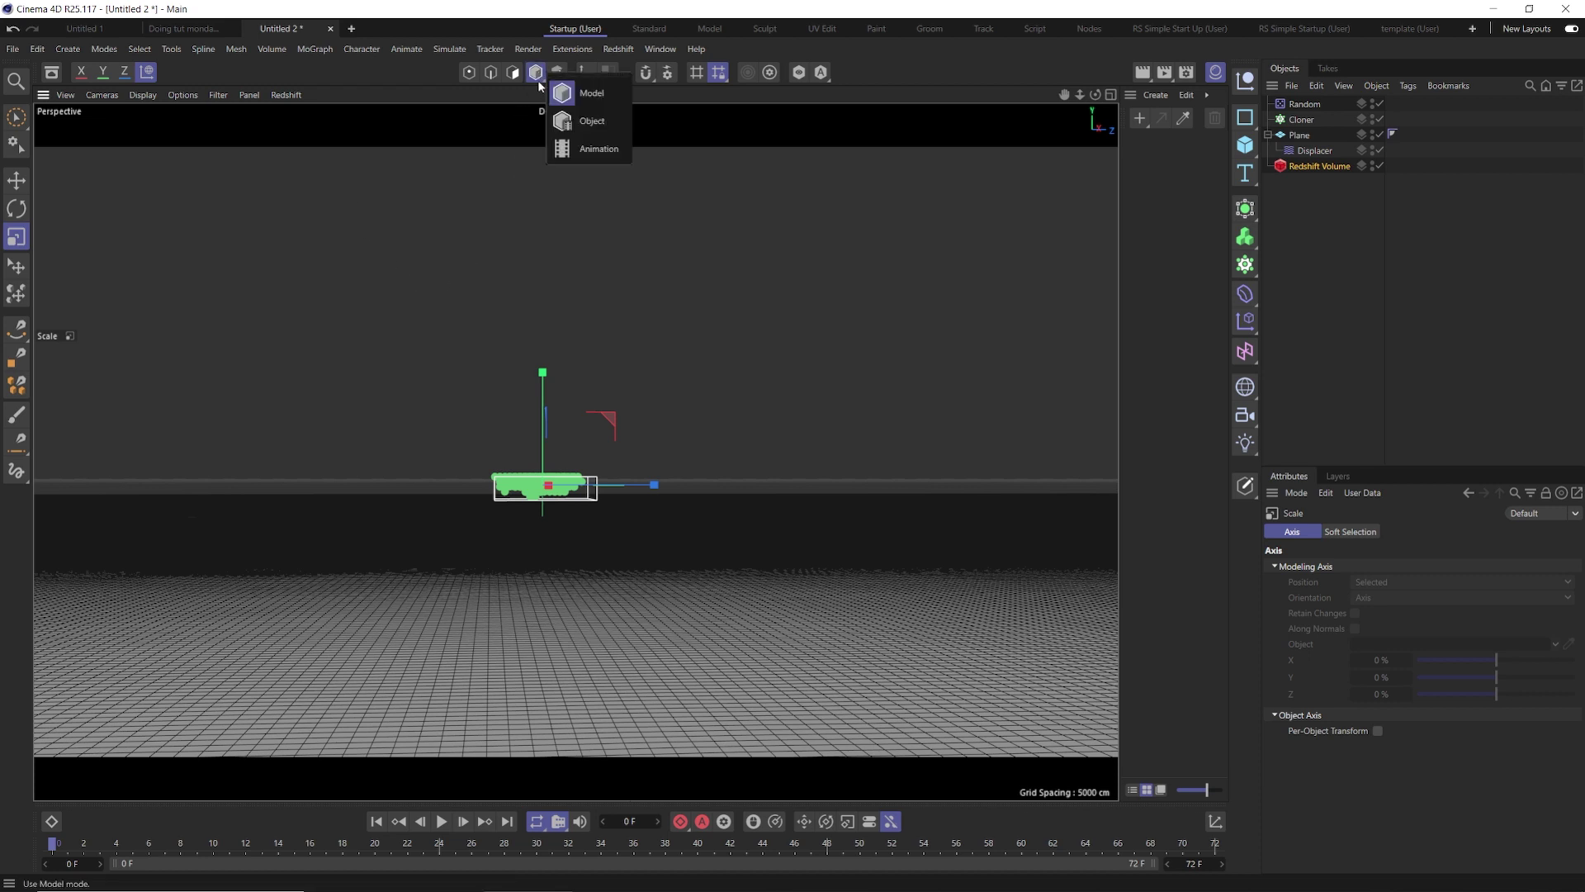
{"action": "left_click", "coordinate": [604, 123]}
{"action": "left_click_drag", "start_coordinate": [619, 170], "coordinate": [567, 370]}
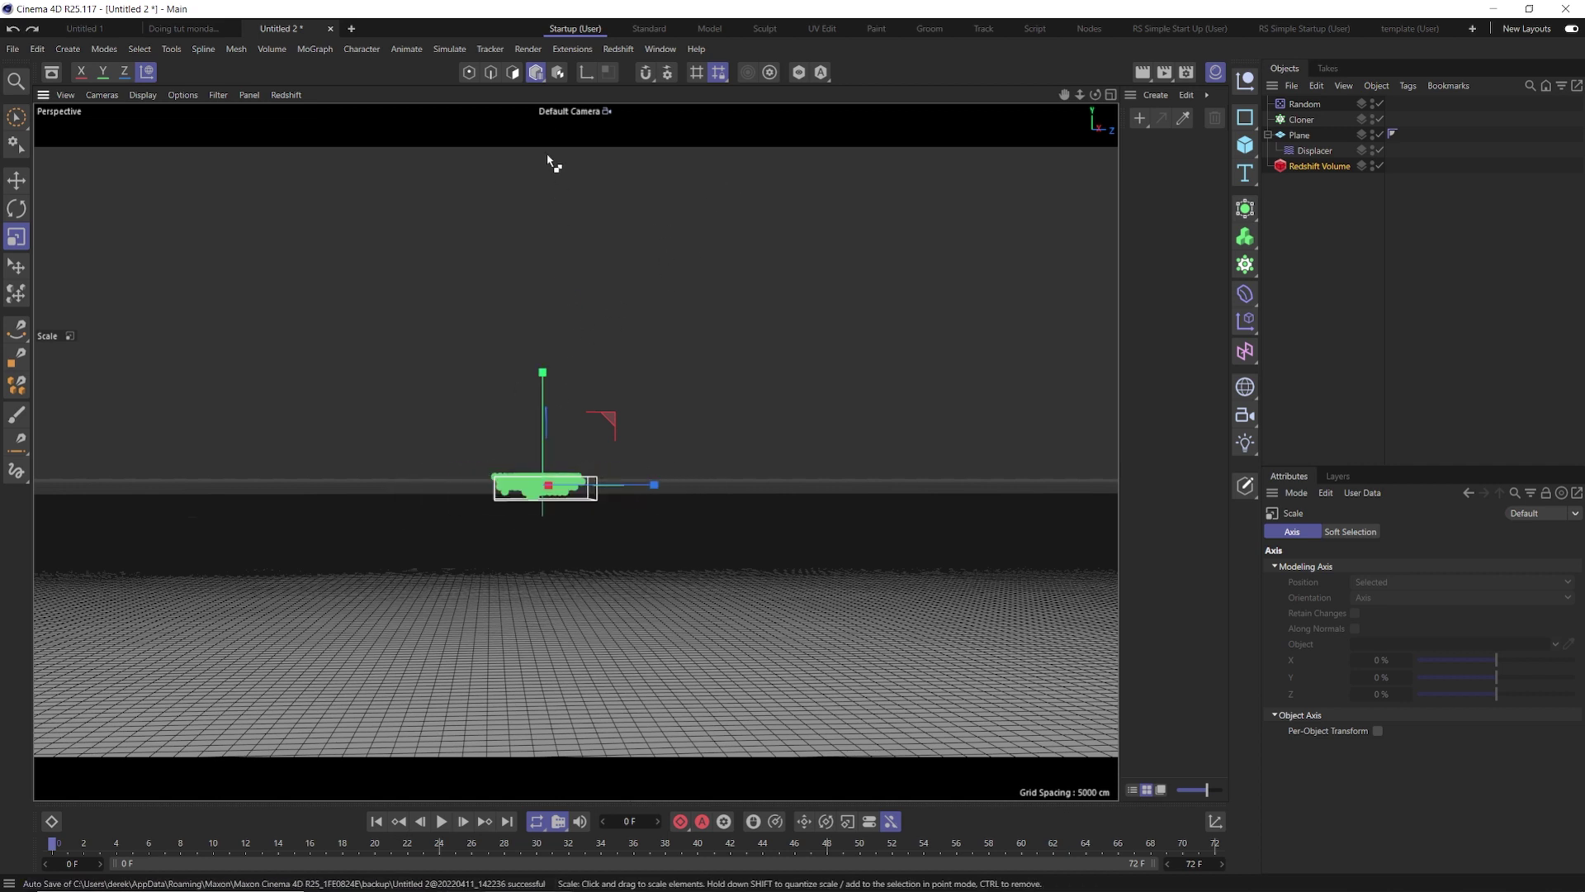
{"action": "left_click", "coordinate": [537, 74]}
{"action": "left_click_drag", "start_coordinate": [1319, 166], "coordinate": [1303, 124]}
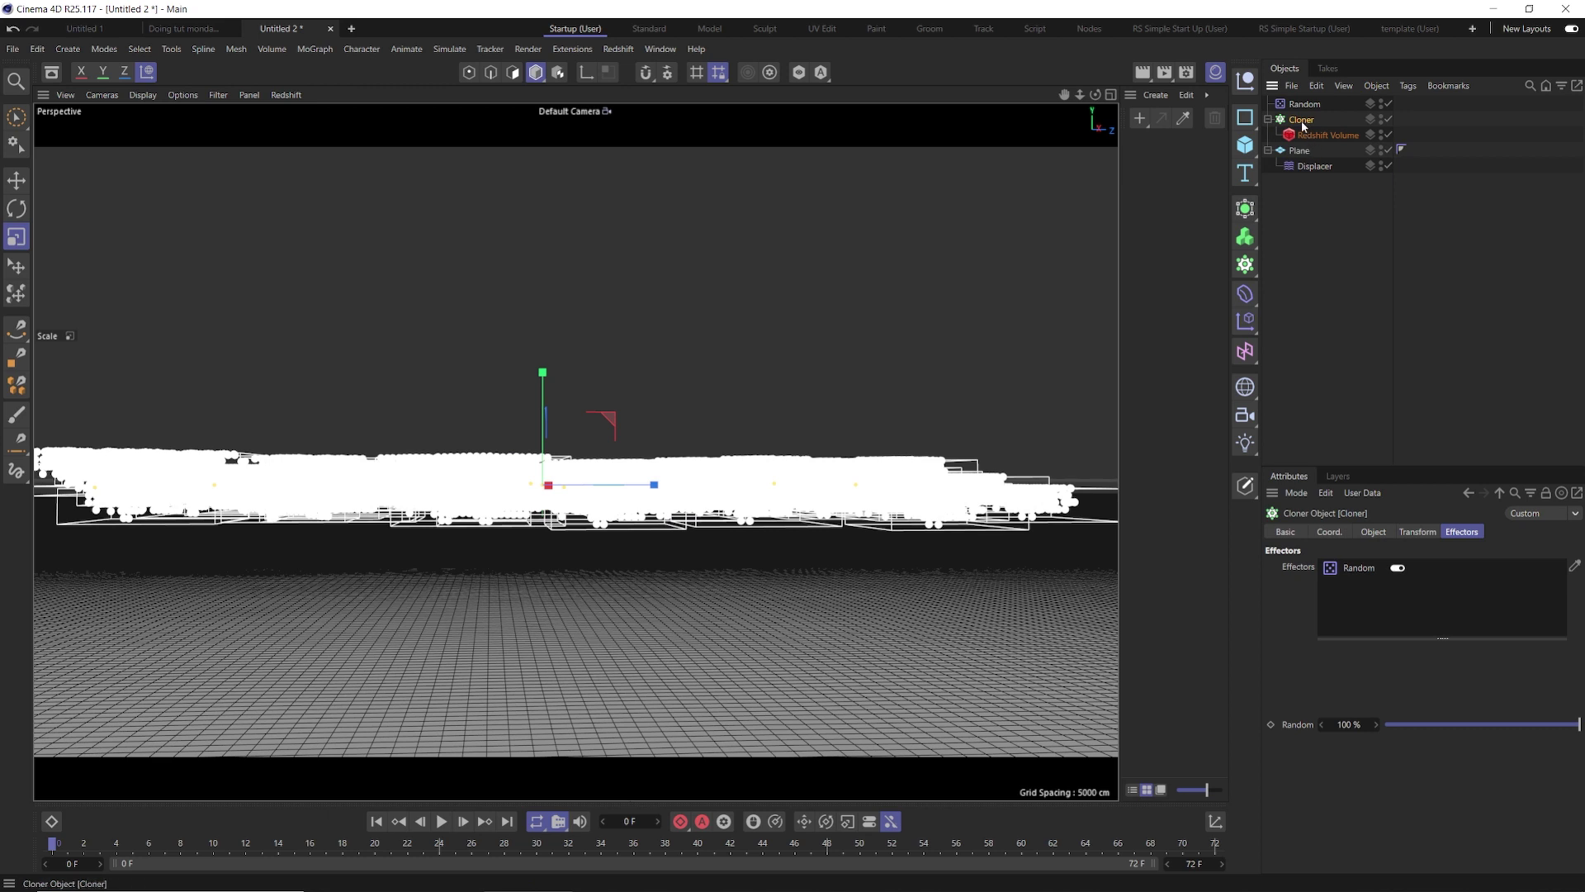
Step: Set the Random effector's position variation to 300 cm in X, 150 cm in Y and 300 cm in Z
{"action": "left_click", "coordinate": [1304, 104]}
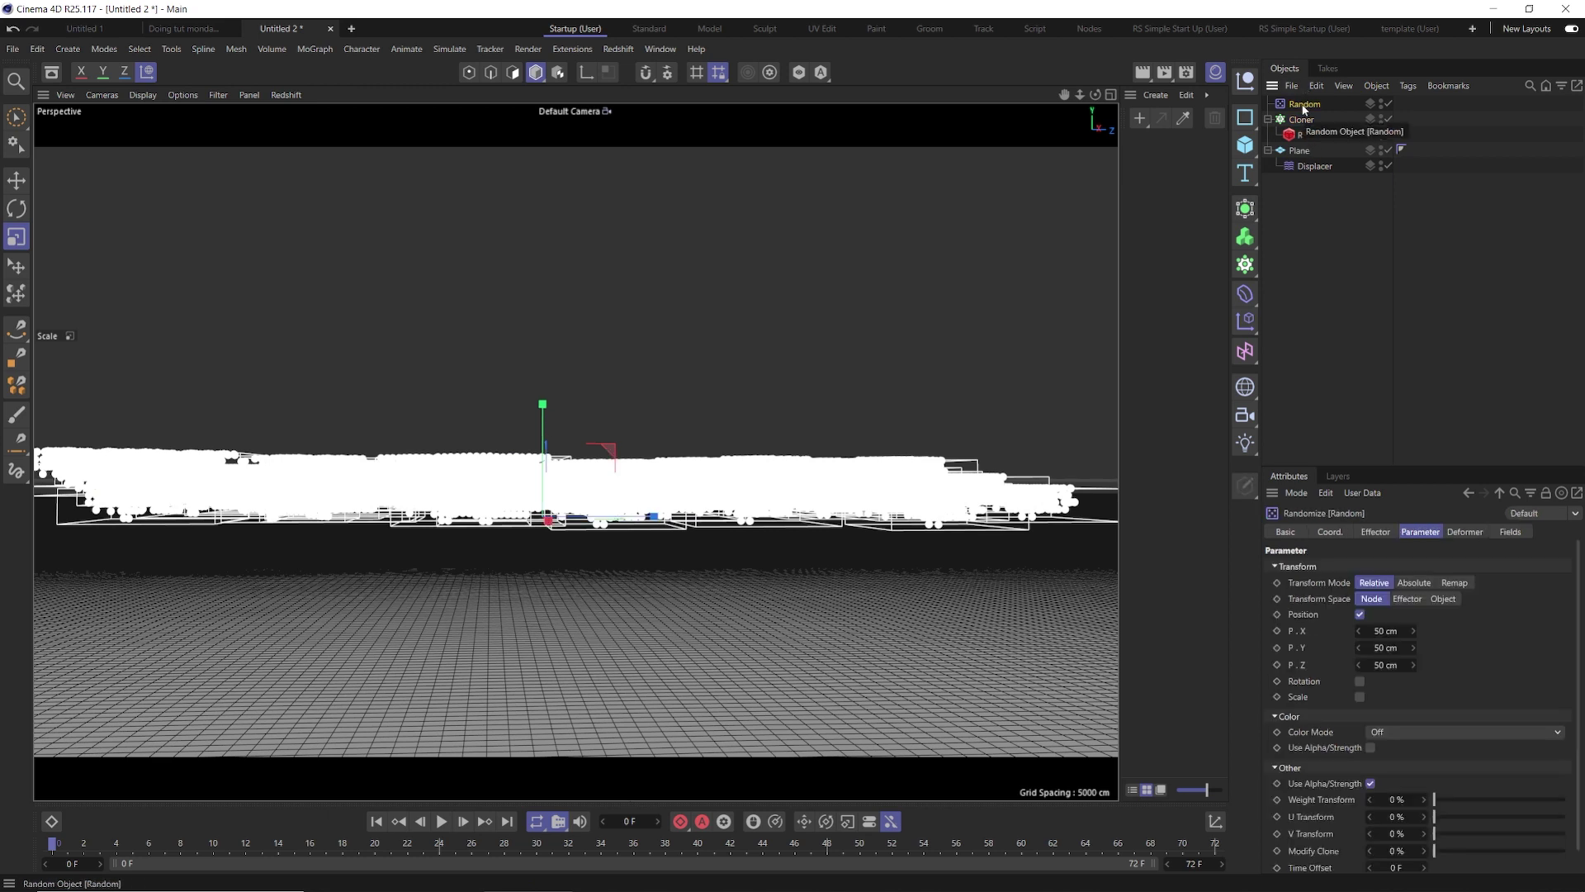
{"action": "left_click", "coordinate": [1394, 631]}
{"action": "type", "text": "300"}
{"action": "key", "text": "Return"}
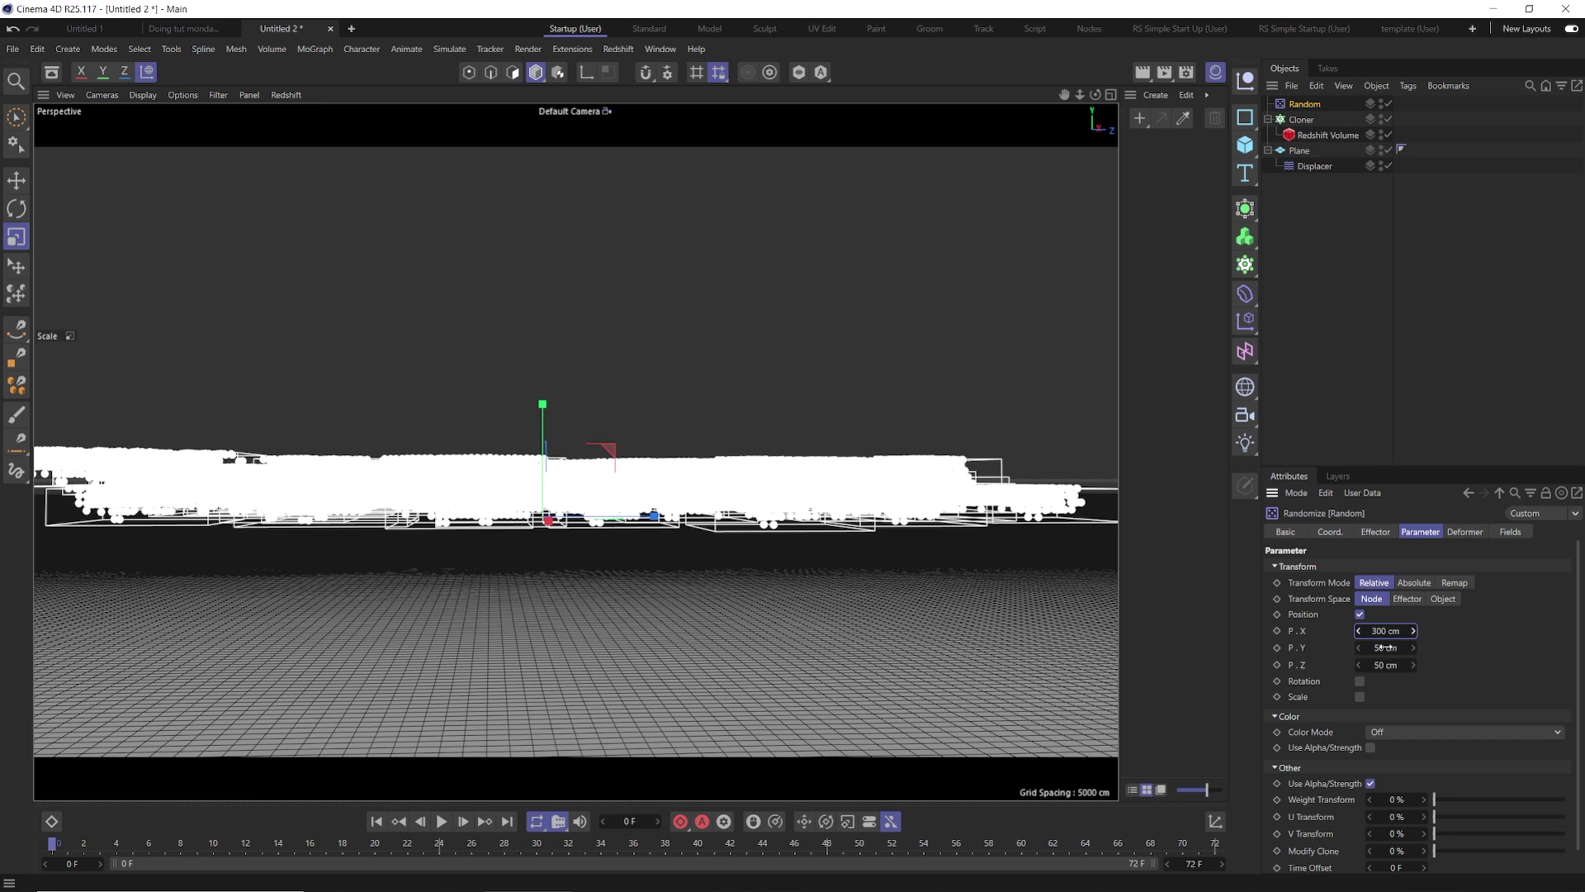
{"action": "left_click", "coordinate": [1385, 648]}
{"action": "type", "text": "150"}
{"action": "key", "text": "Return"}
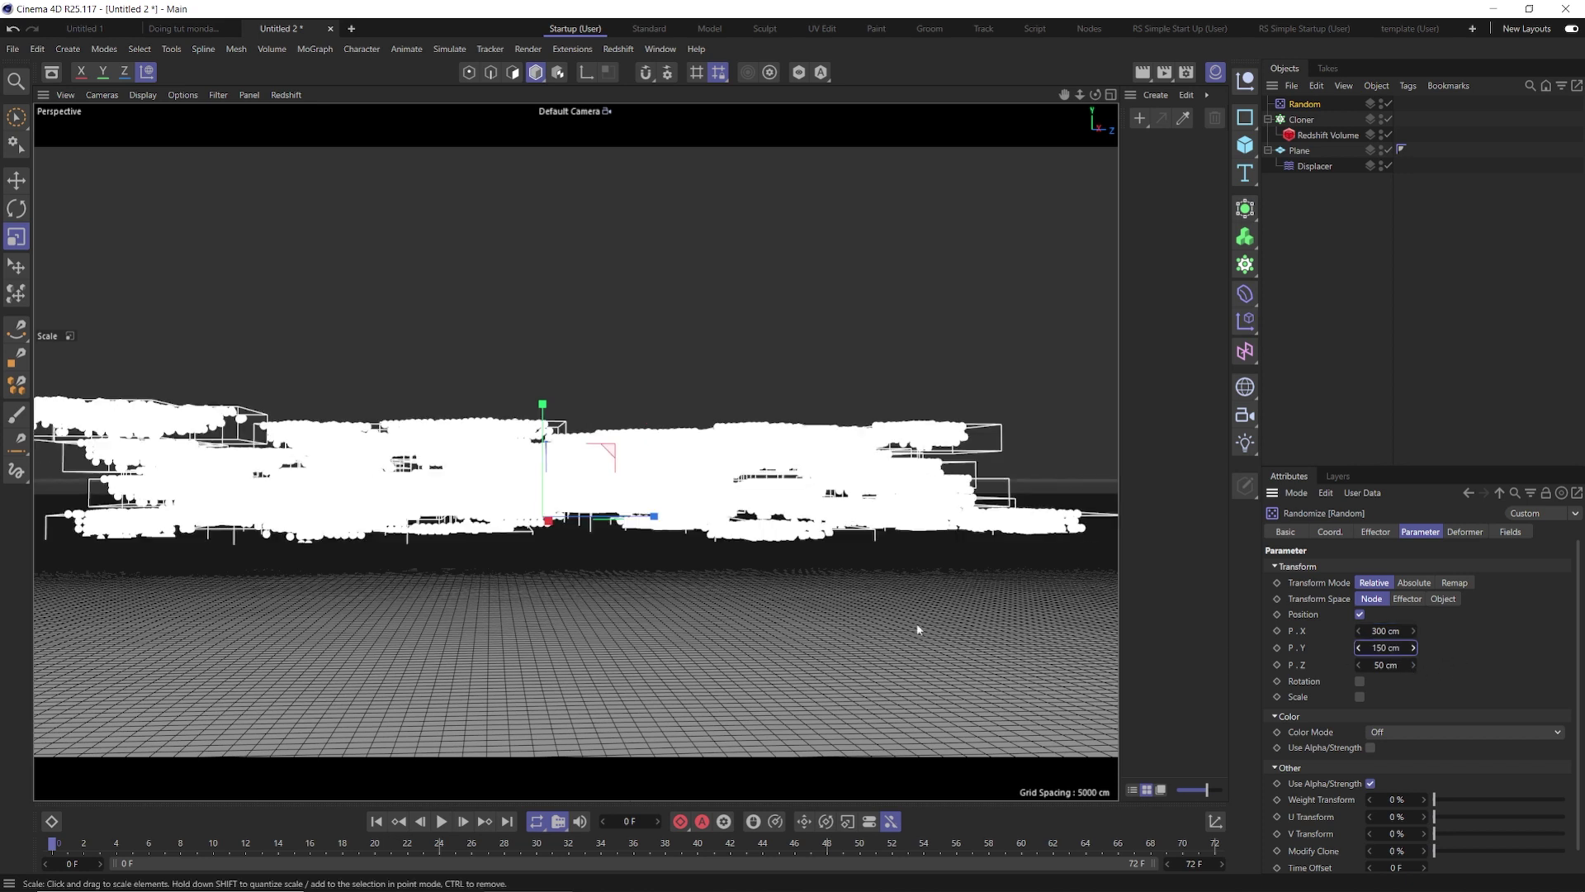
{"action": "left_click", "coordinate": [1370, 664]}
{"action": "type", "text": "300"}
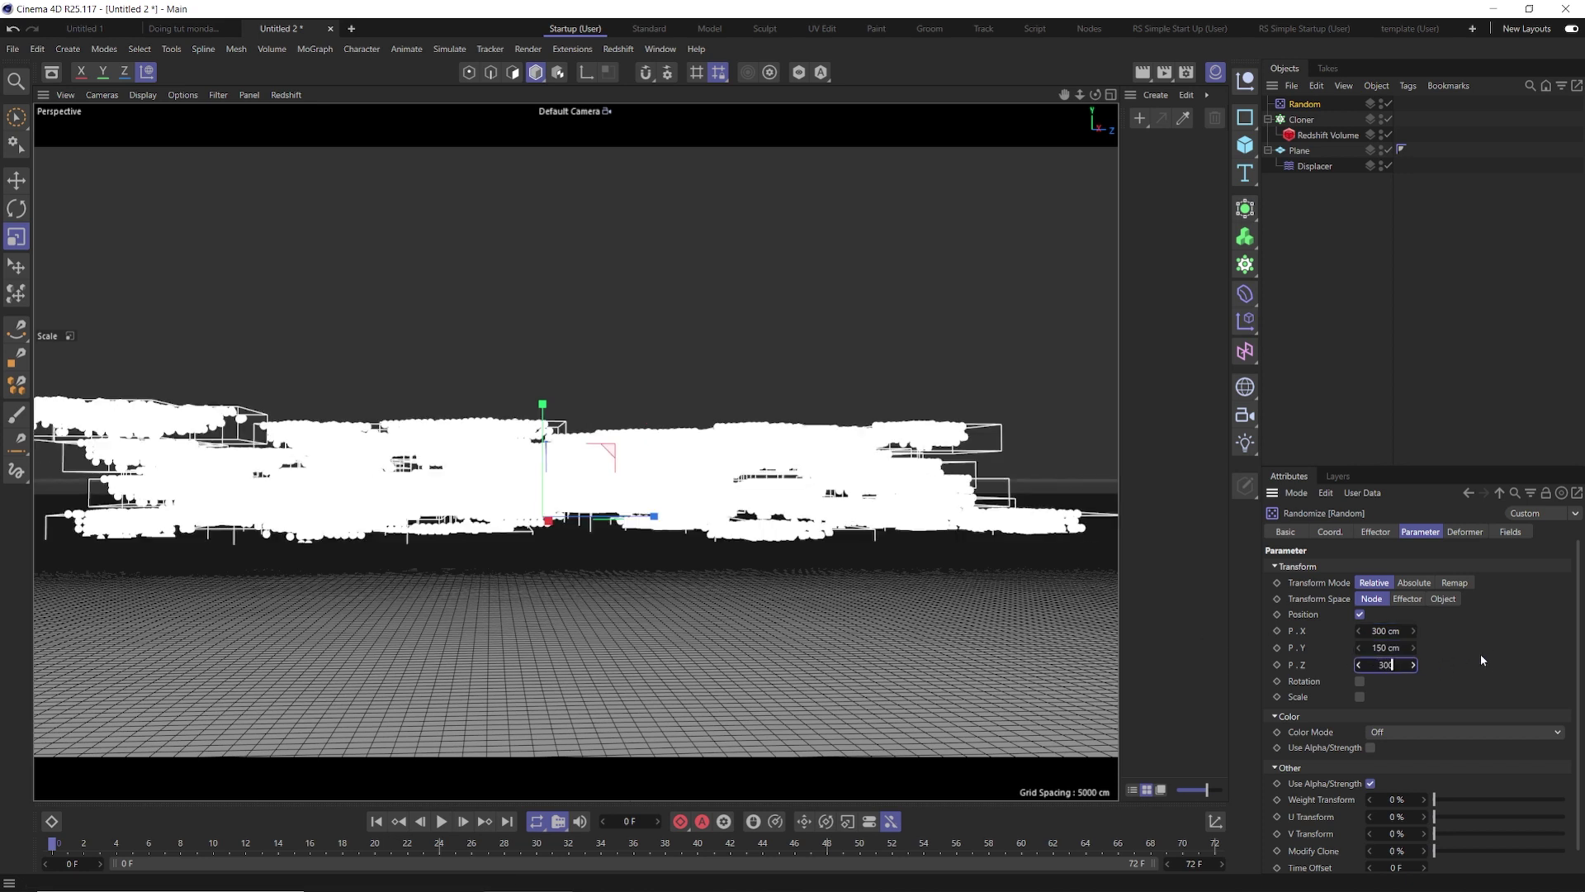
{"action": "key", "text": "Return"}
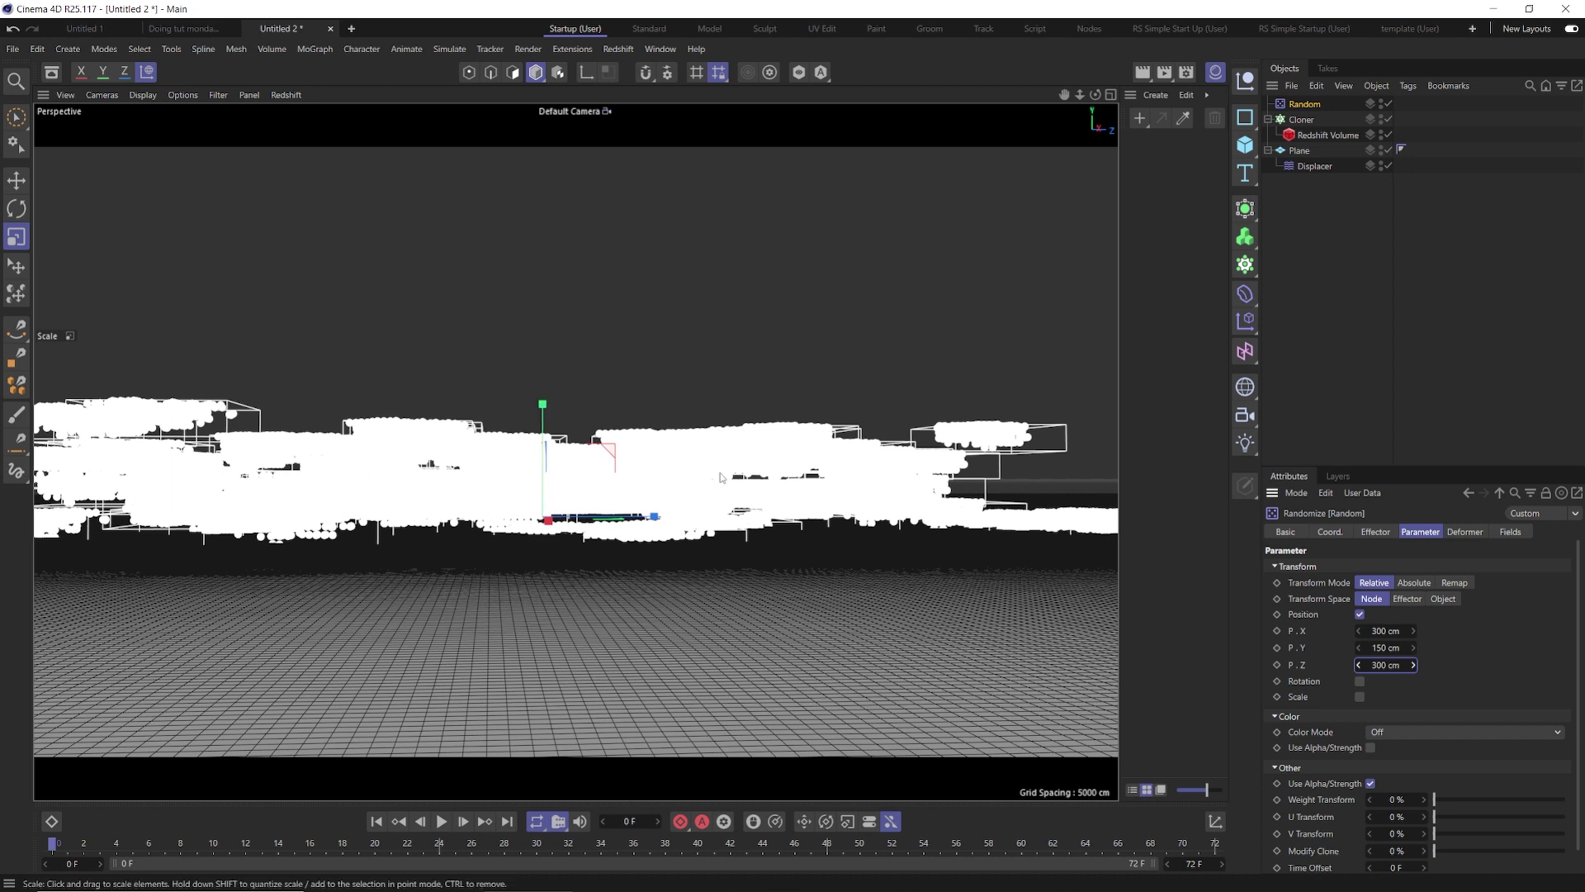
Step: Enable rotation in the Random effector with heading 360° and pitch 0°
{"action": "left_click", "coordinate": [1360, 680]}
{"action": "left_click_drag", "start_coordinate": [1375, 697], "coordinate": [1403, 714]}
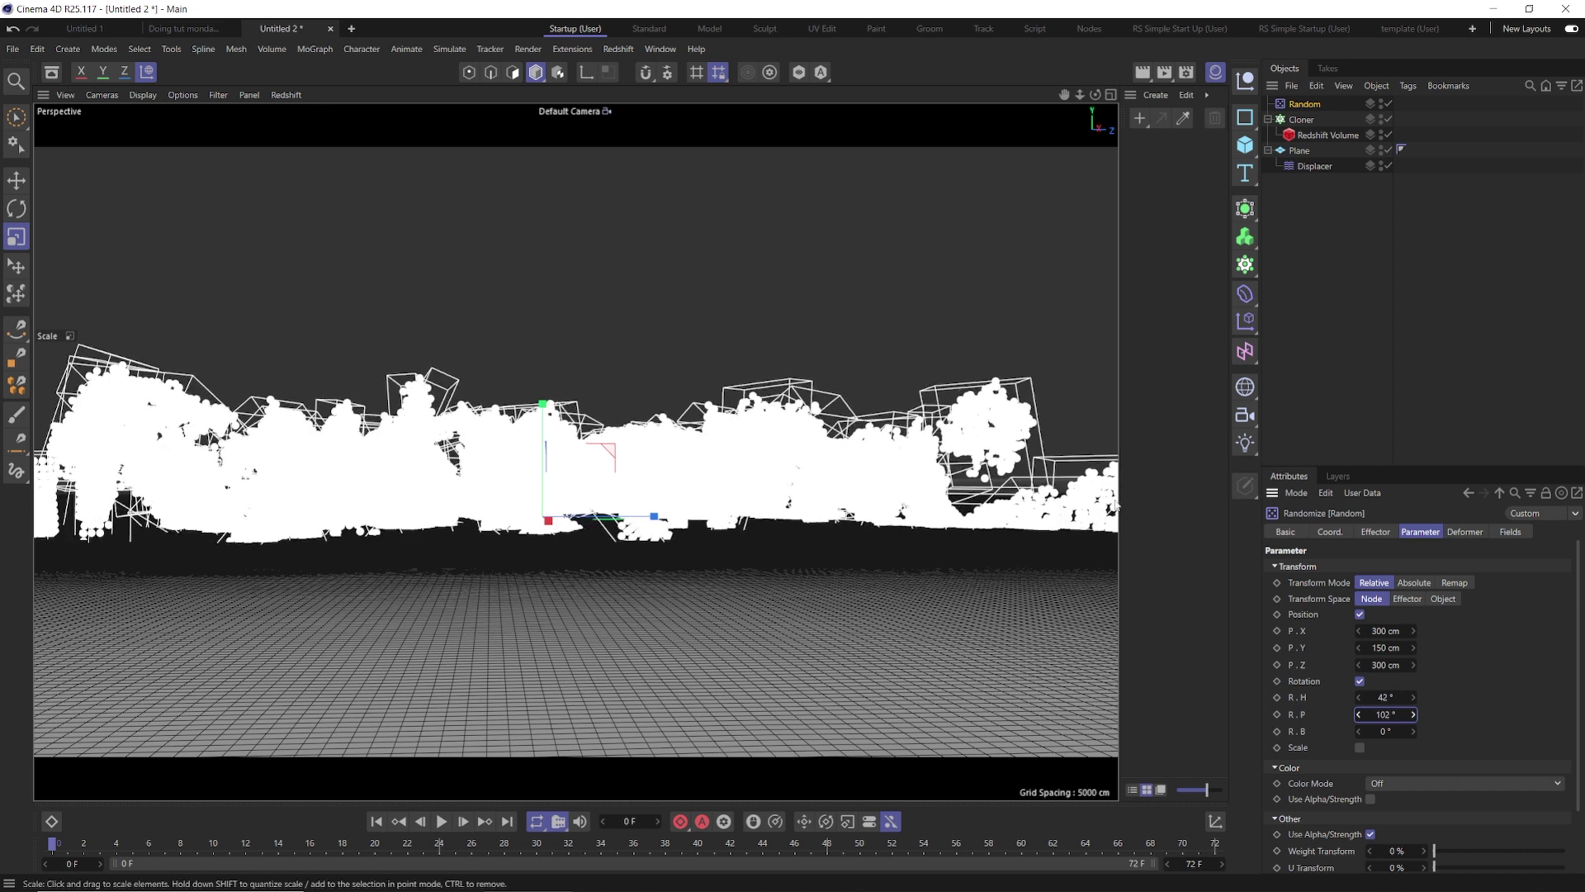
{"action": "double_click", "coordinate": [1385, 714]}
{"action": "key", "text": "BackSpace"}
{"action": "type", "text": "0"}
{"action": "key", "text": "Return"}
{"action": "double_click", "coordinate": [1394, 696]}
{"action": "type", "text": "360"}
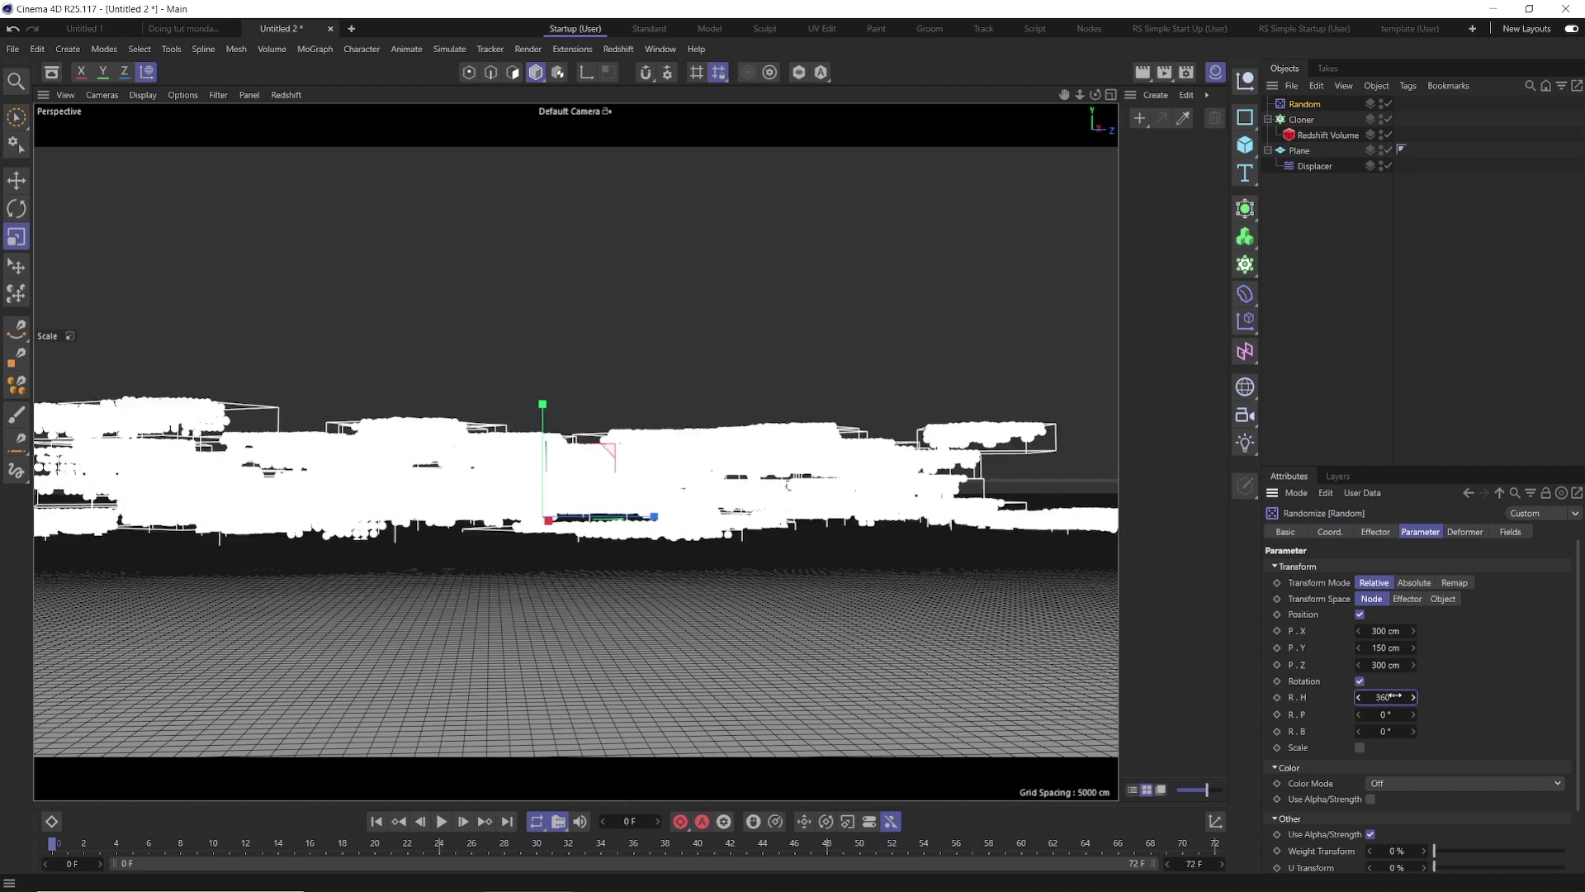
Step: Enable uniform scale variation in the Random effector with a scale value of 1
{"action": "left_click", "coordinate": [1360, 747]}
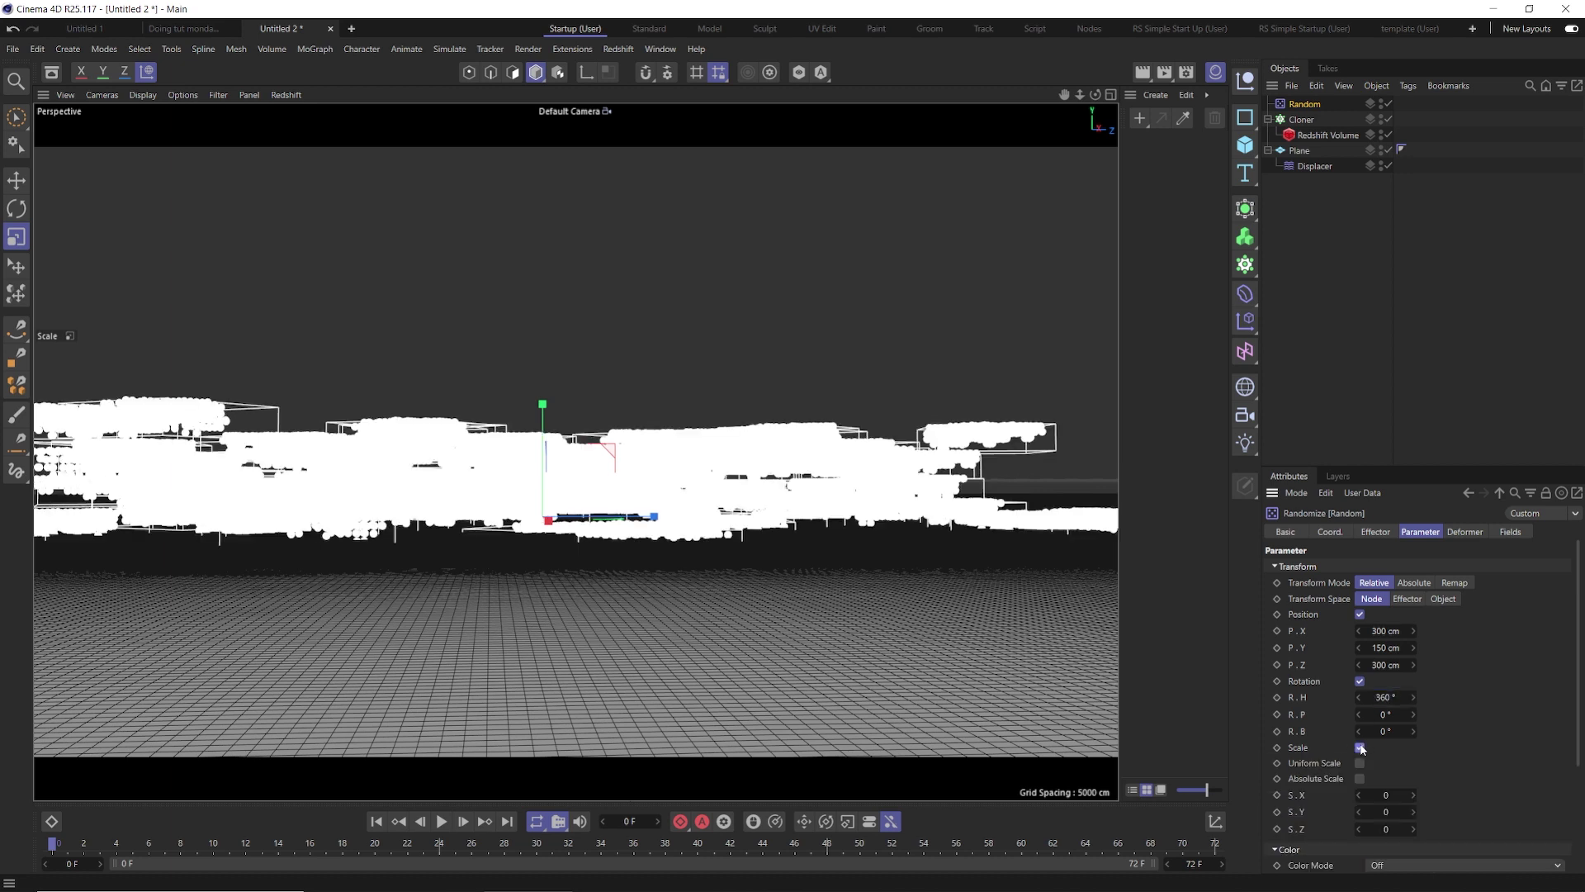
{"action": "scroll", "coordinate": [1307, 712], "scroll_direction": "down", "scroll_amount": 3}
{"action": "left_click", "coordinate": [1360, 608]}
{"action": "double_click", "coordinate": [1386, 674]}
{"action": "type", "text": "1"}
{"action": "key", "text": "Return"}
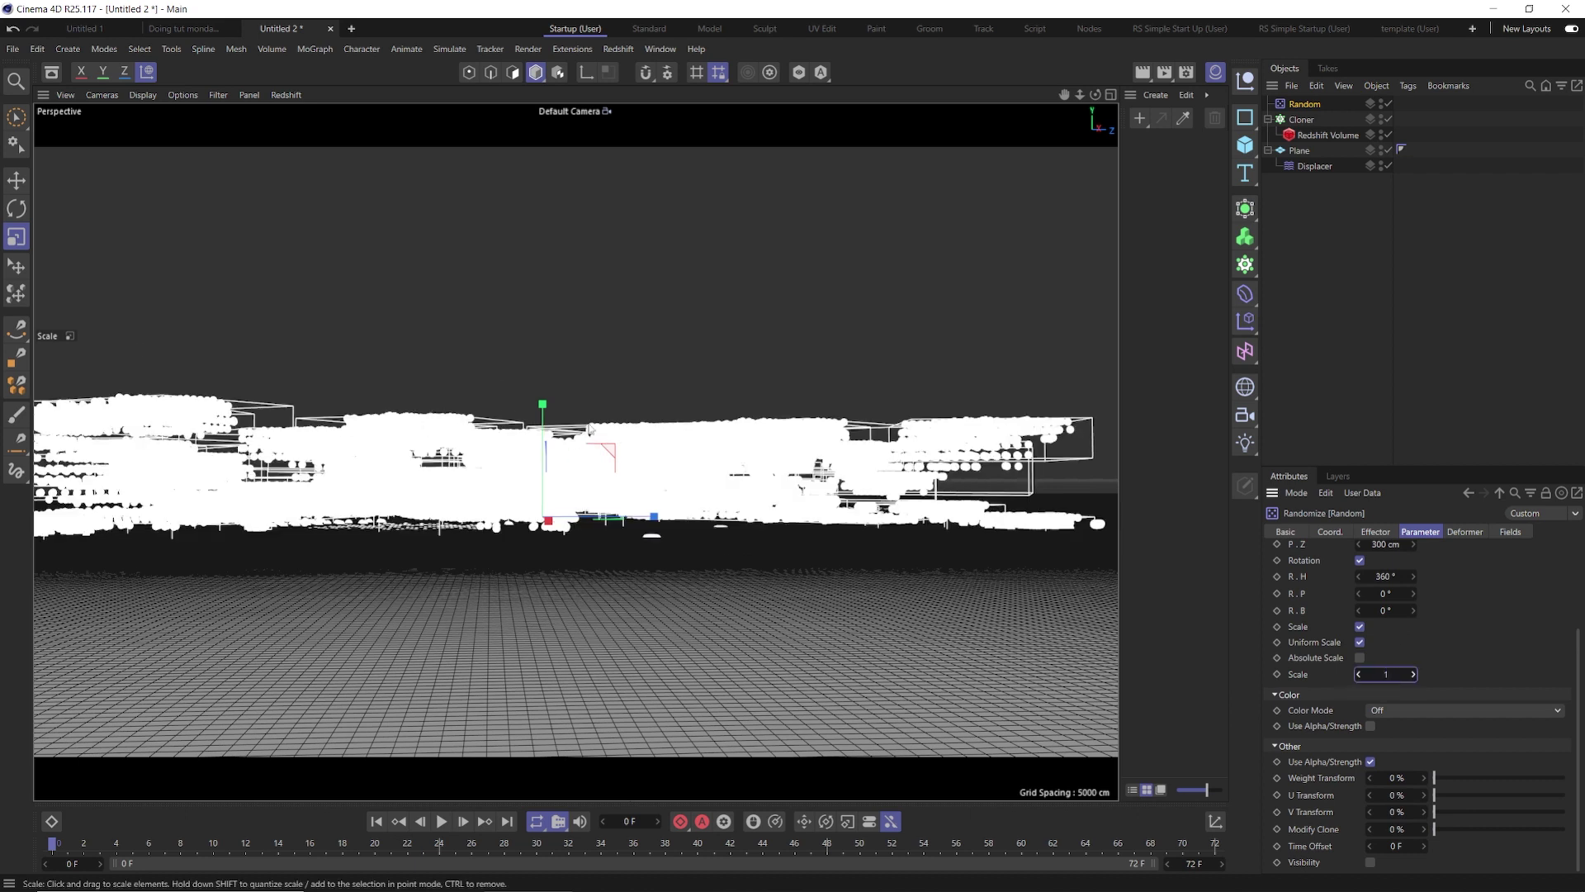
Step: Add a Random Field to the Random effector's fields
{"action": "left_click", "coordinate": [1298, 119]}
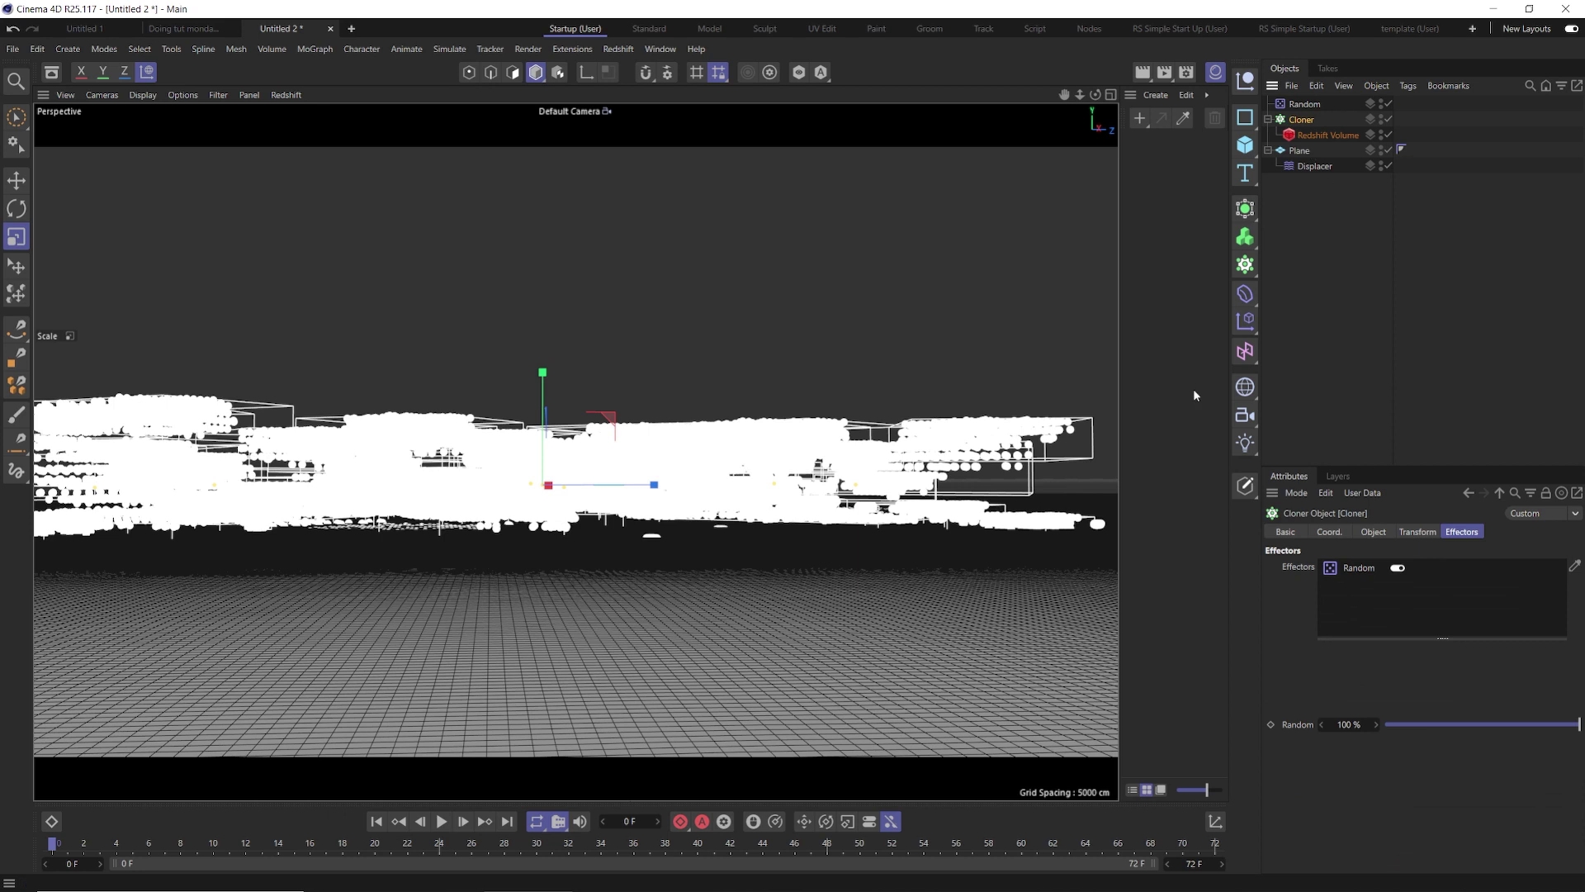
{"action": "left_click", "coordinate": [1304, 104]}
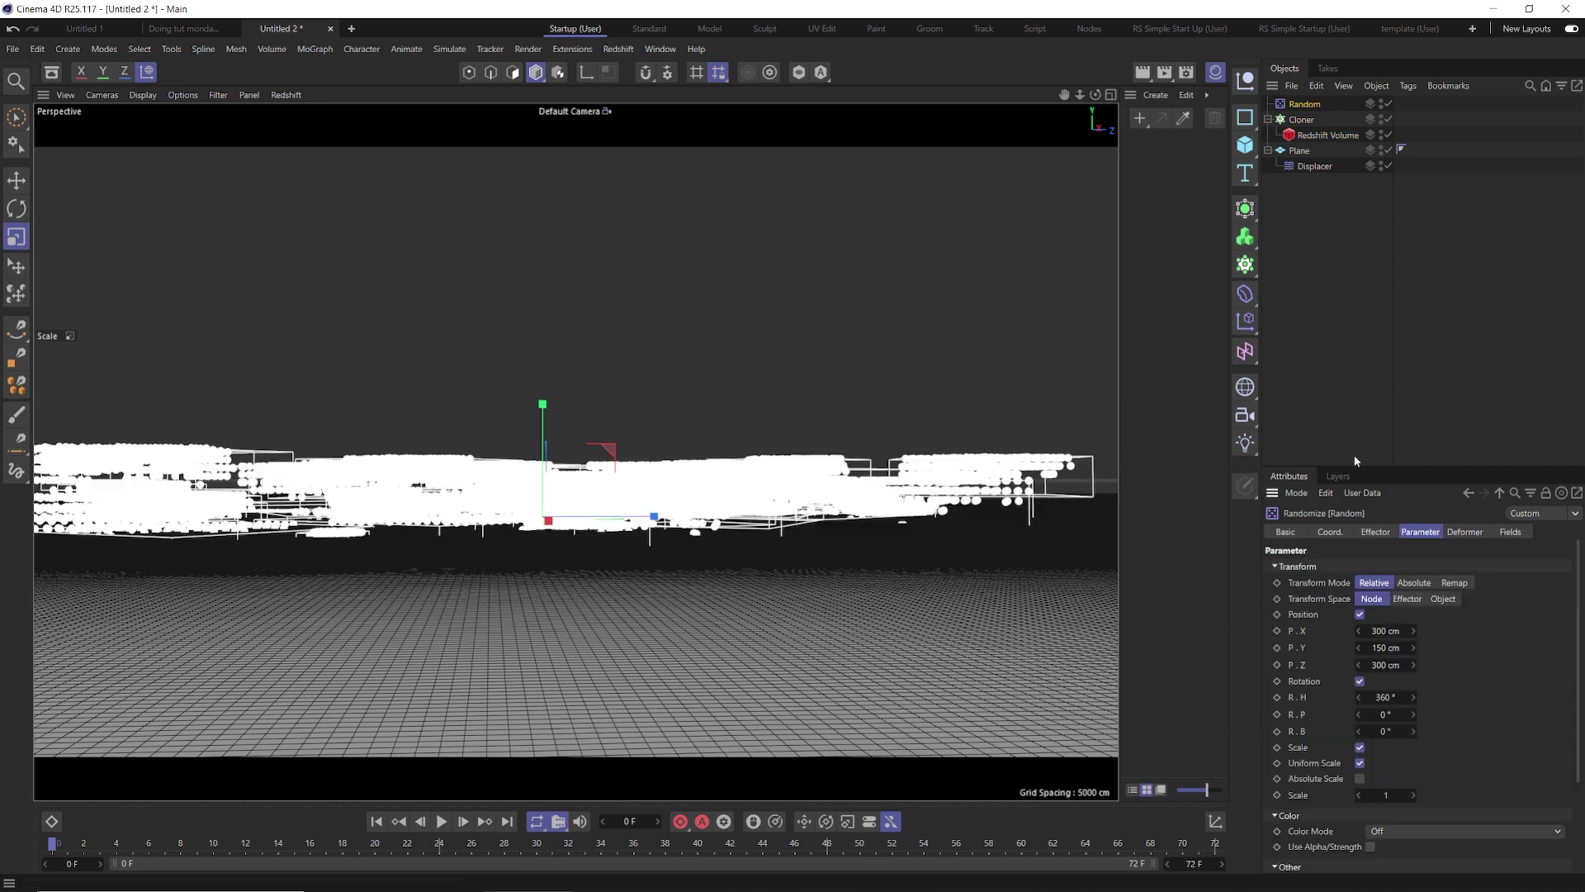
{"action": "left_click", "coordinate": [1520, 532]}
{"action": "left_click", "coordinate": [1281, 685]}
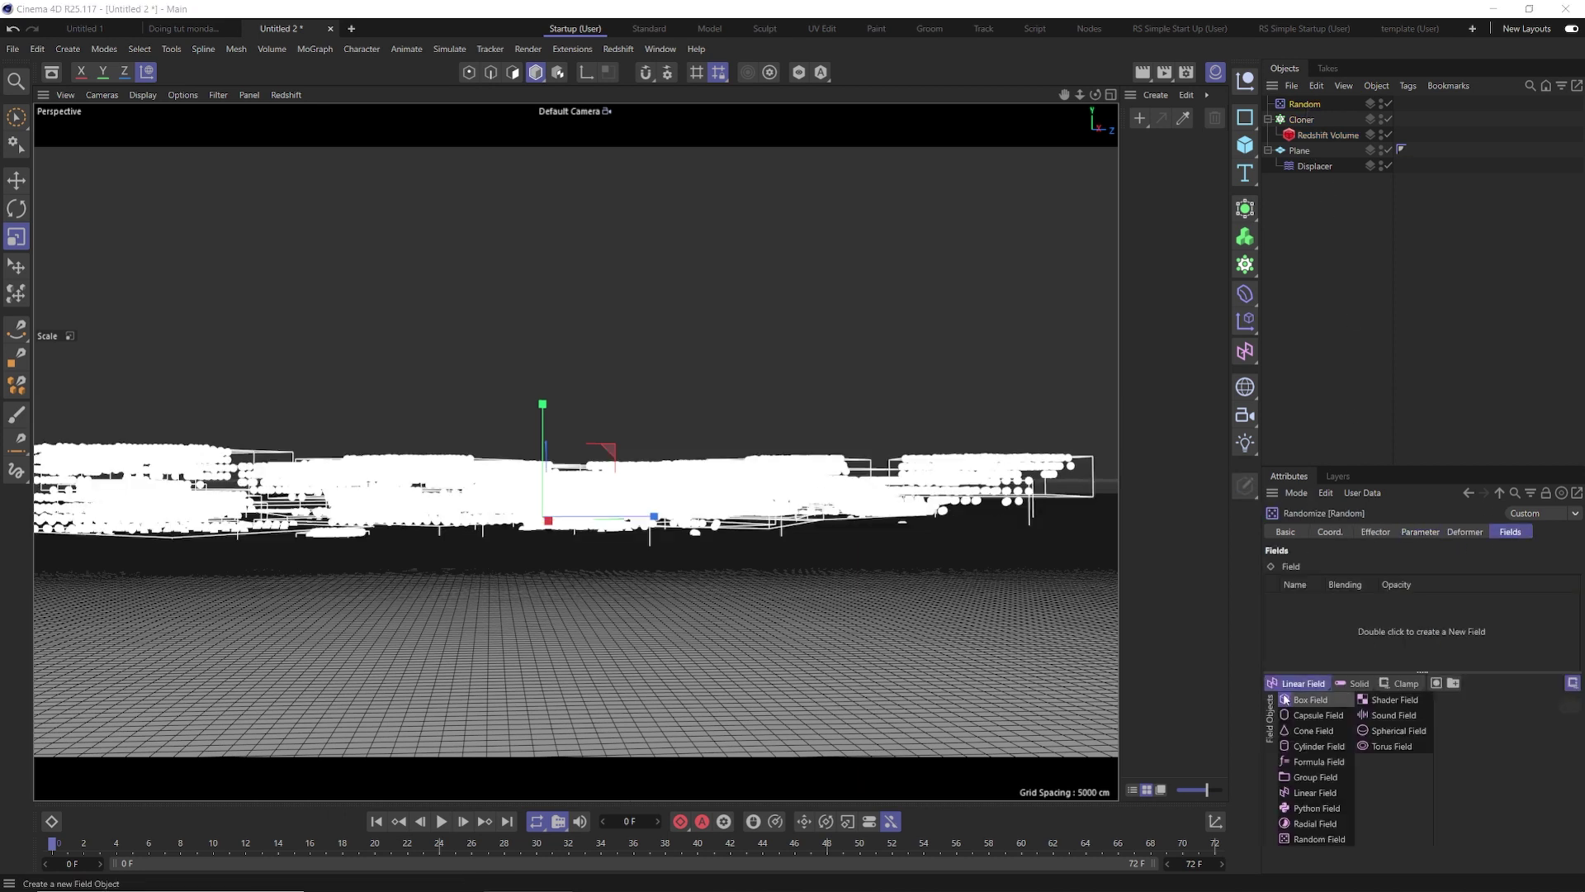
{"action": "left_click", "coordinate": [1318, 839]}
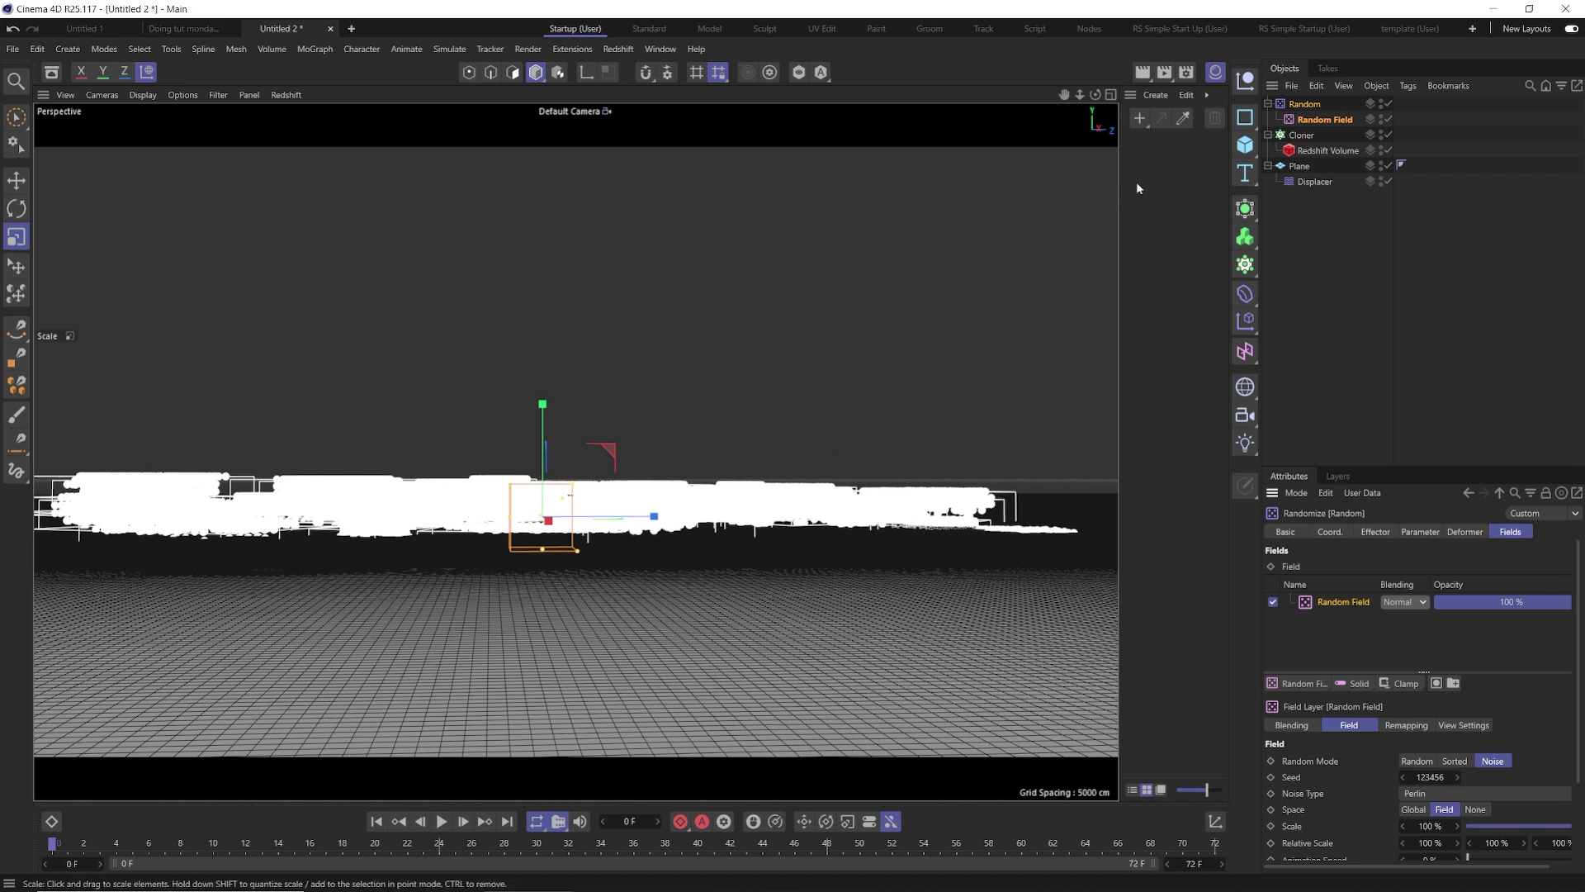
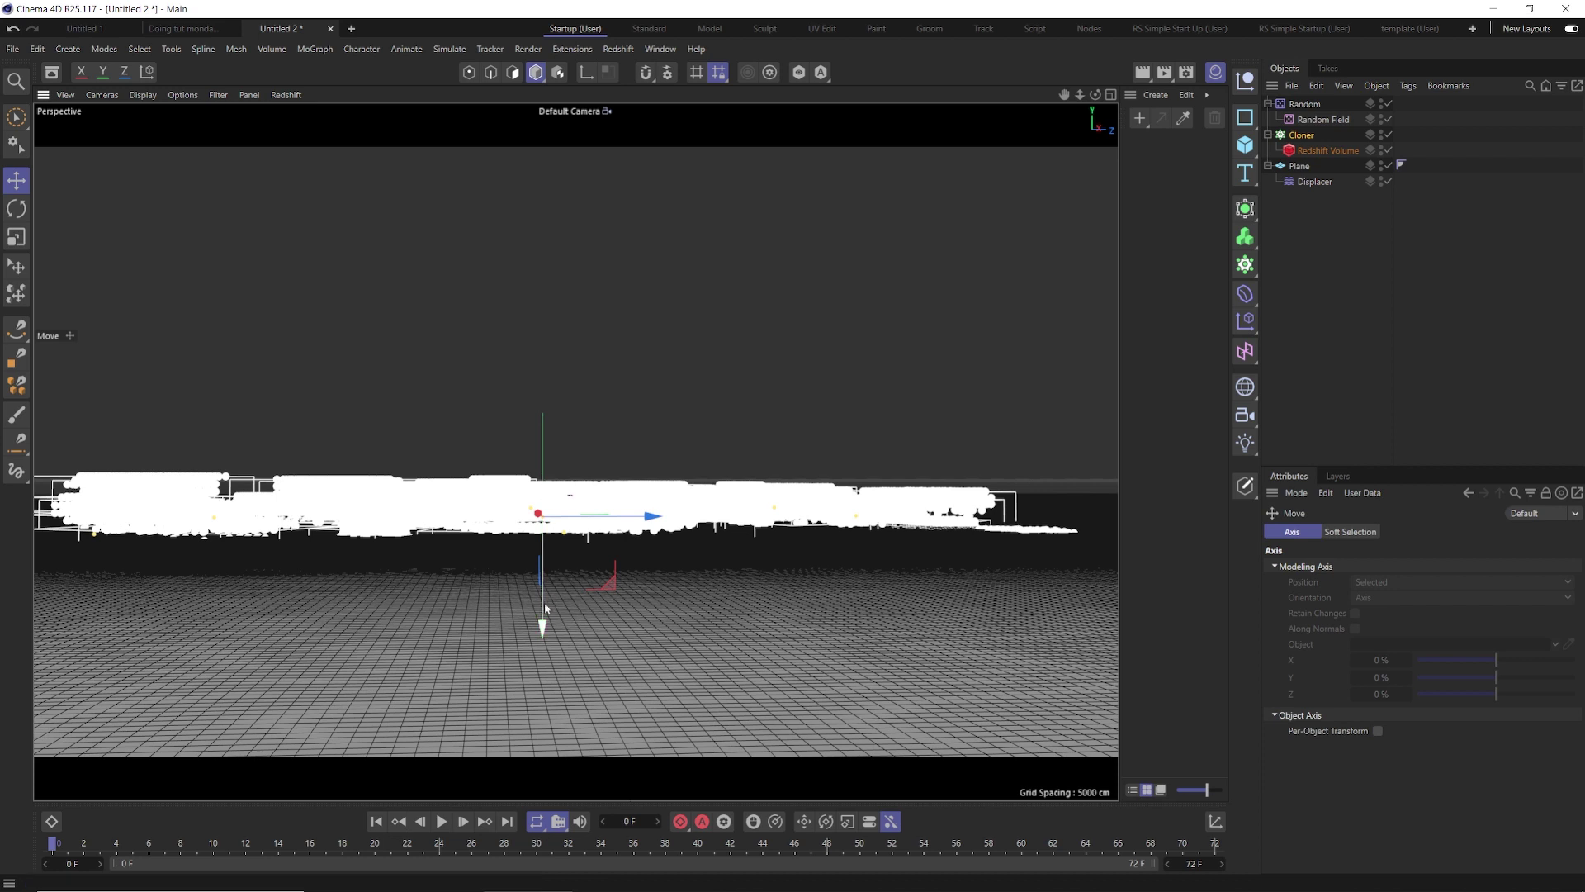
Step: Set the Cloner's Y position to 250 cm
{"action": "left_click", "coordinate": [542, 627]}
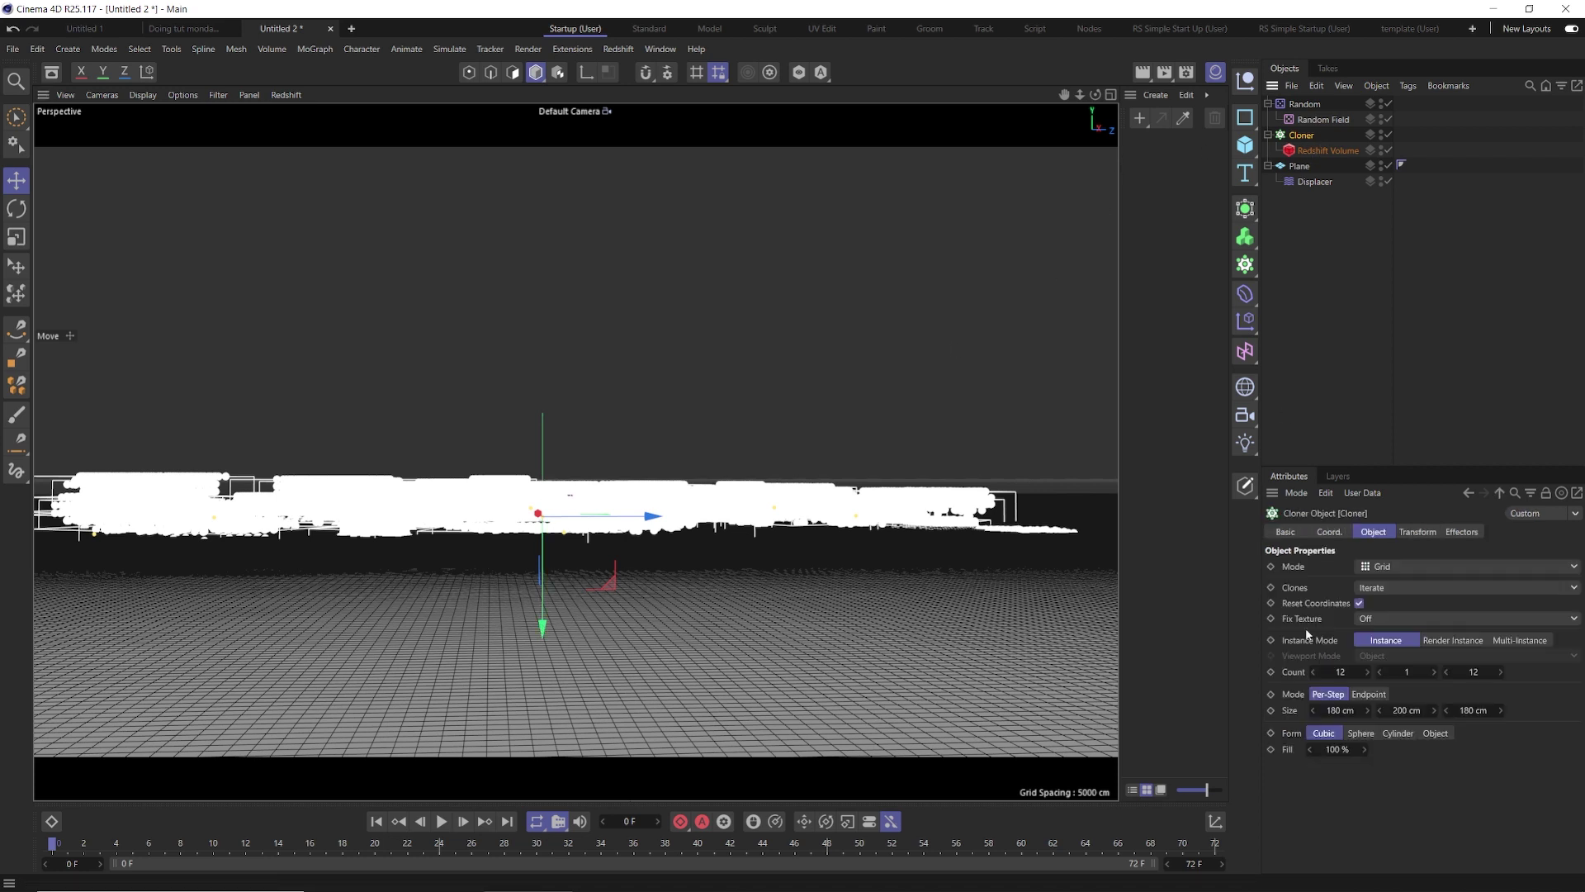
{"action": "left_click", "coordinate": [1329, 532]}
{"action": "left_click", "coordinate": [1333, 584]}
{"action": "type", "text": "2"}
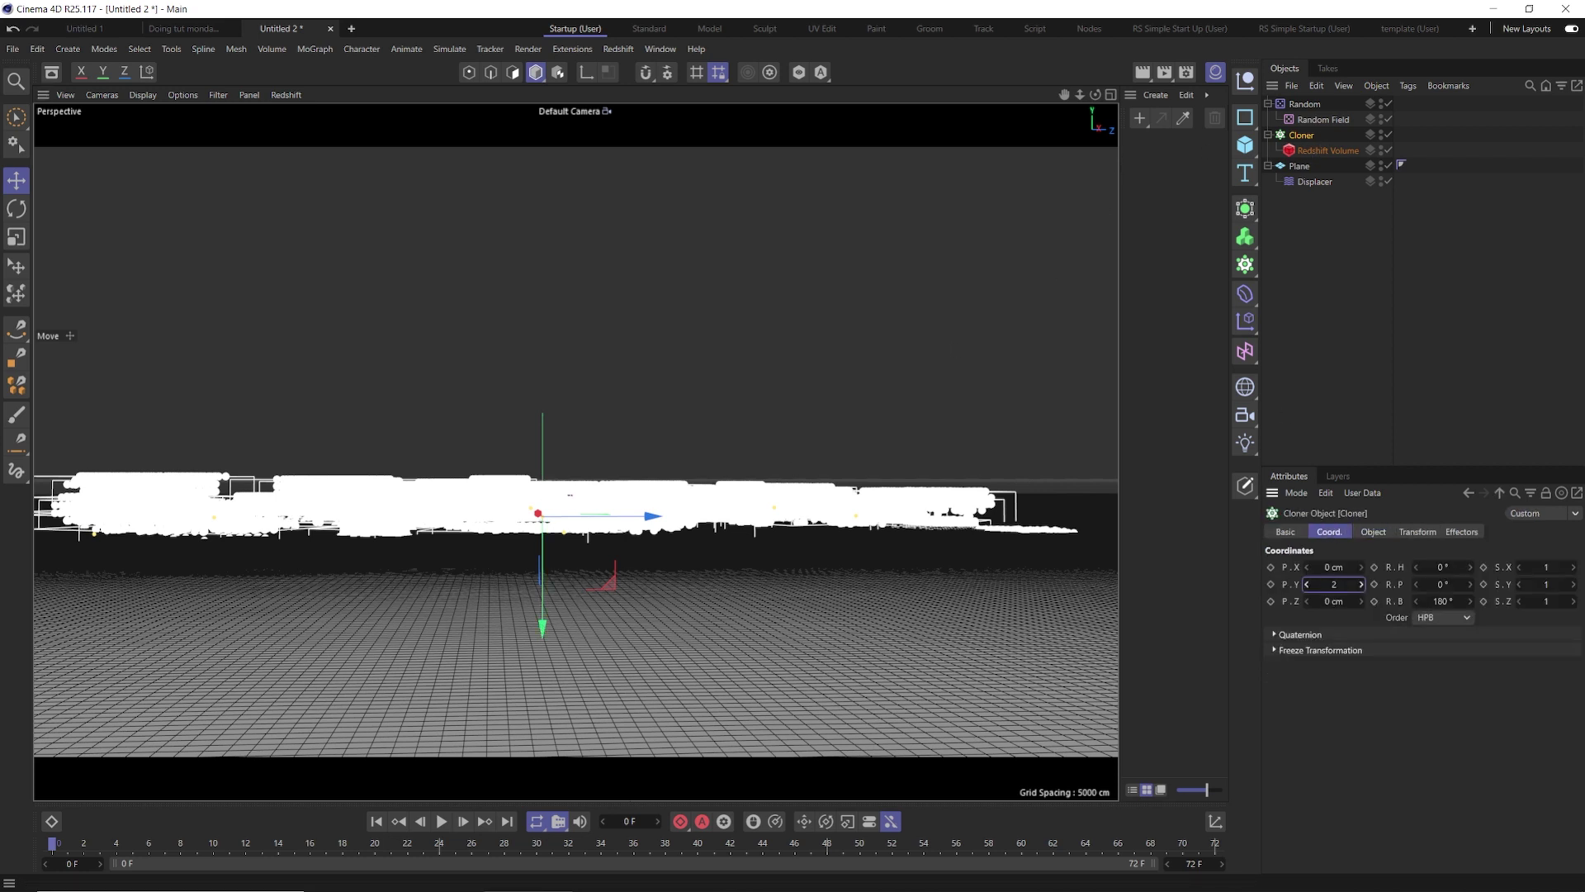
{"action": "type", "text": "50"}
{"action": "key", "text": "Return"}
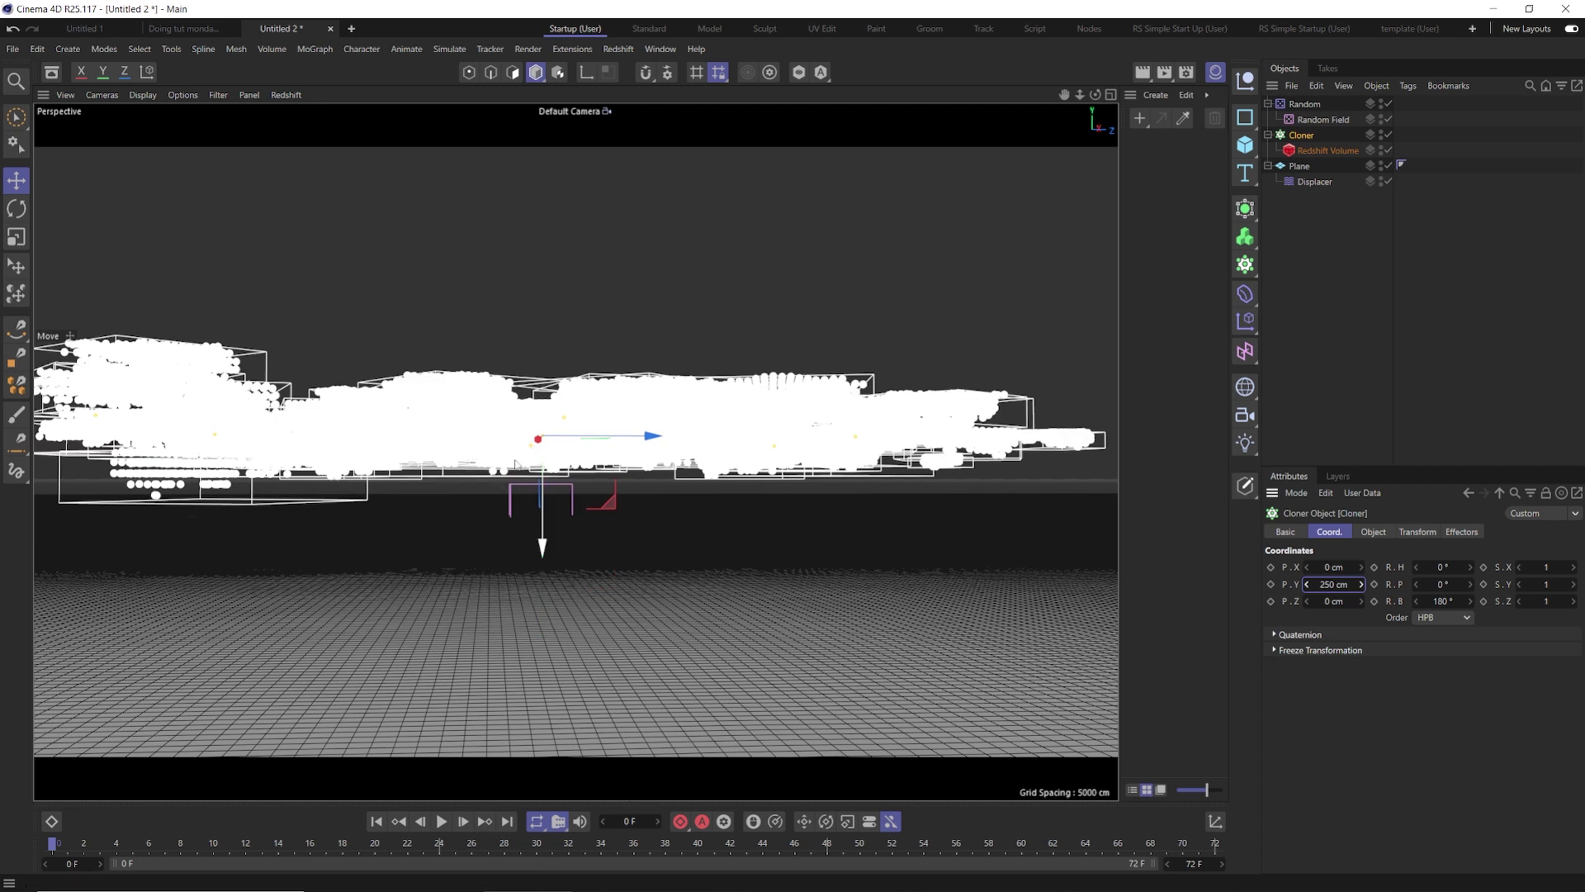
Step: Move the Cloner toward one edge of the plane, with X position 2800 cm and Z position 26 cm
{"action": "middle_click", "coordinate": [550, 295]}
{"action": "left_click_drag", "start_coordinate": [781, 284], "coordinate": [814, 284]}
{"action": "double_click", "coordinate": [1333, 568]}
{"action": "type", "text": "2800"}
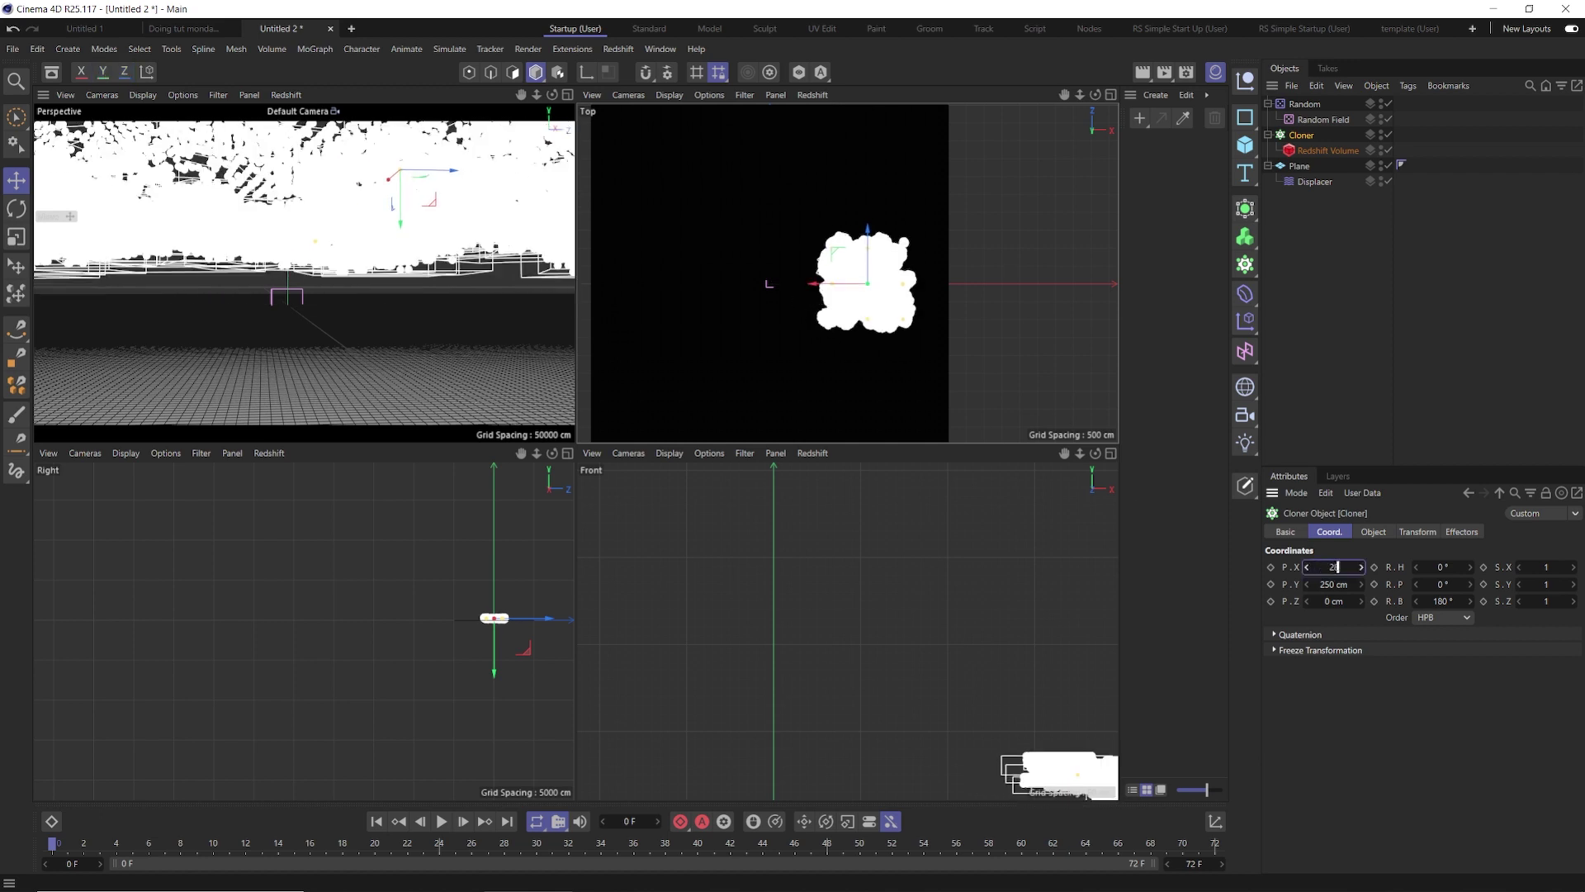
{"action": "key", "text": "Return"}
{"action": "double_click", "coordinate": [1333, 601]}
{"action": "left_click", "coordinate": [1335, 604]}
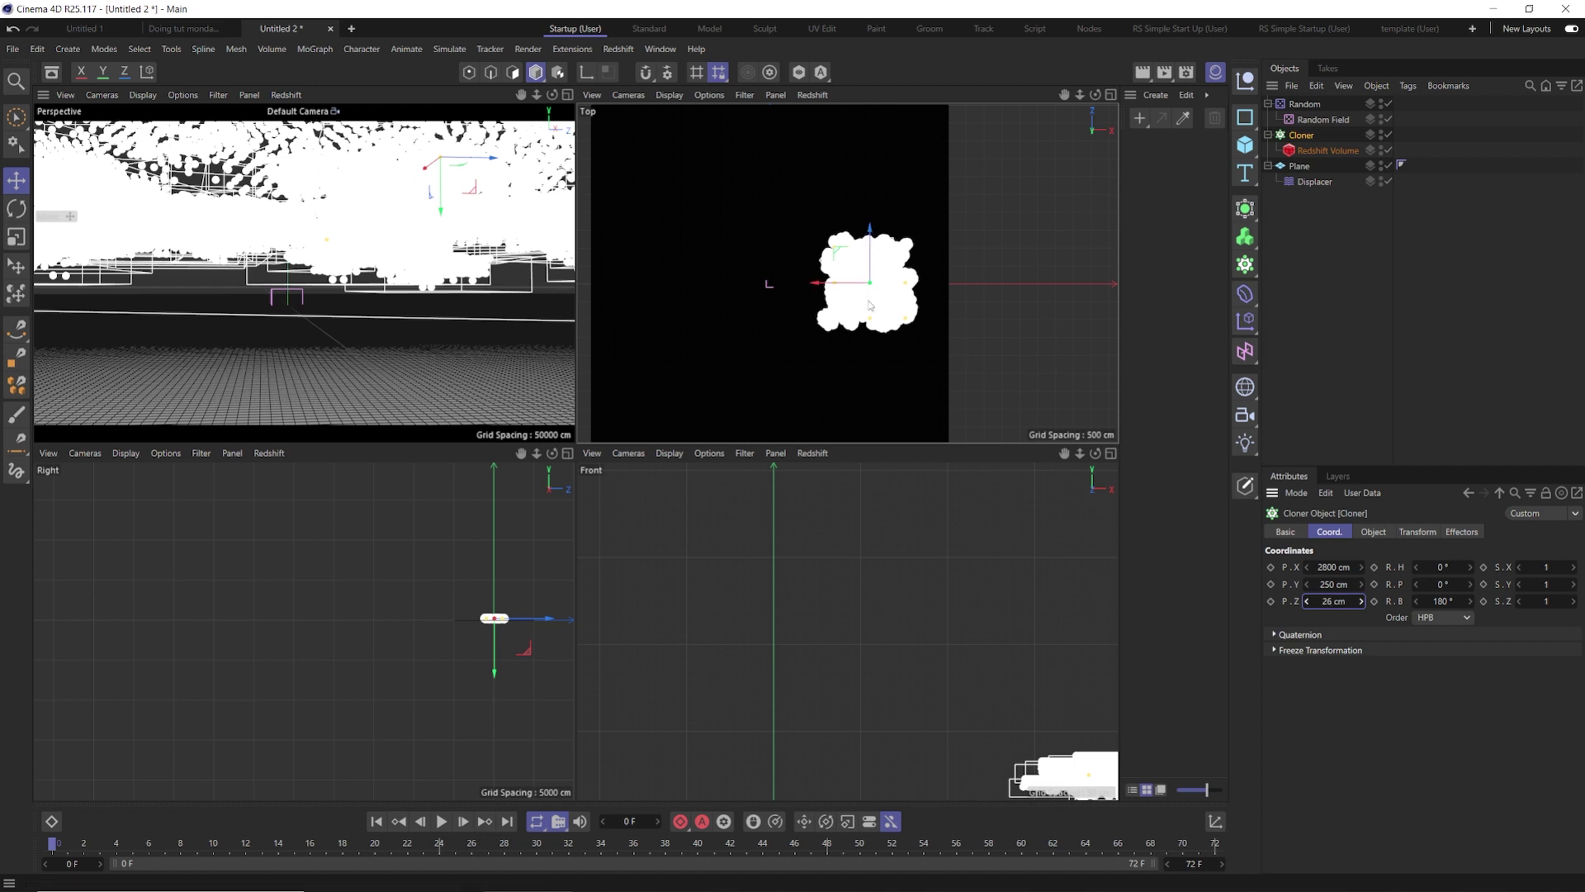
Step: Frame the perspective view low over the plane beneath the clouds, add a standard Redshift camera and look through it
{"action": "middle_click", "coordinate": [397, 228]}
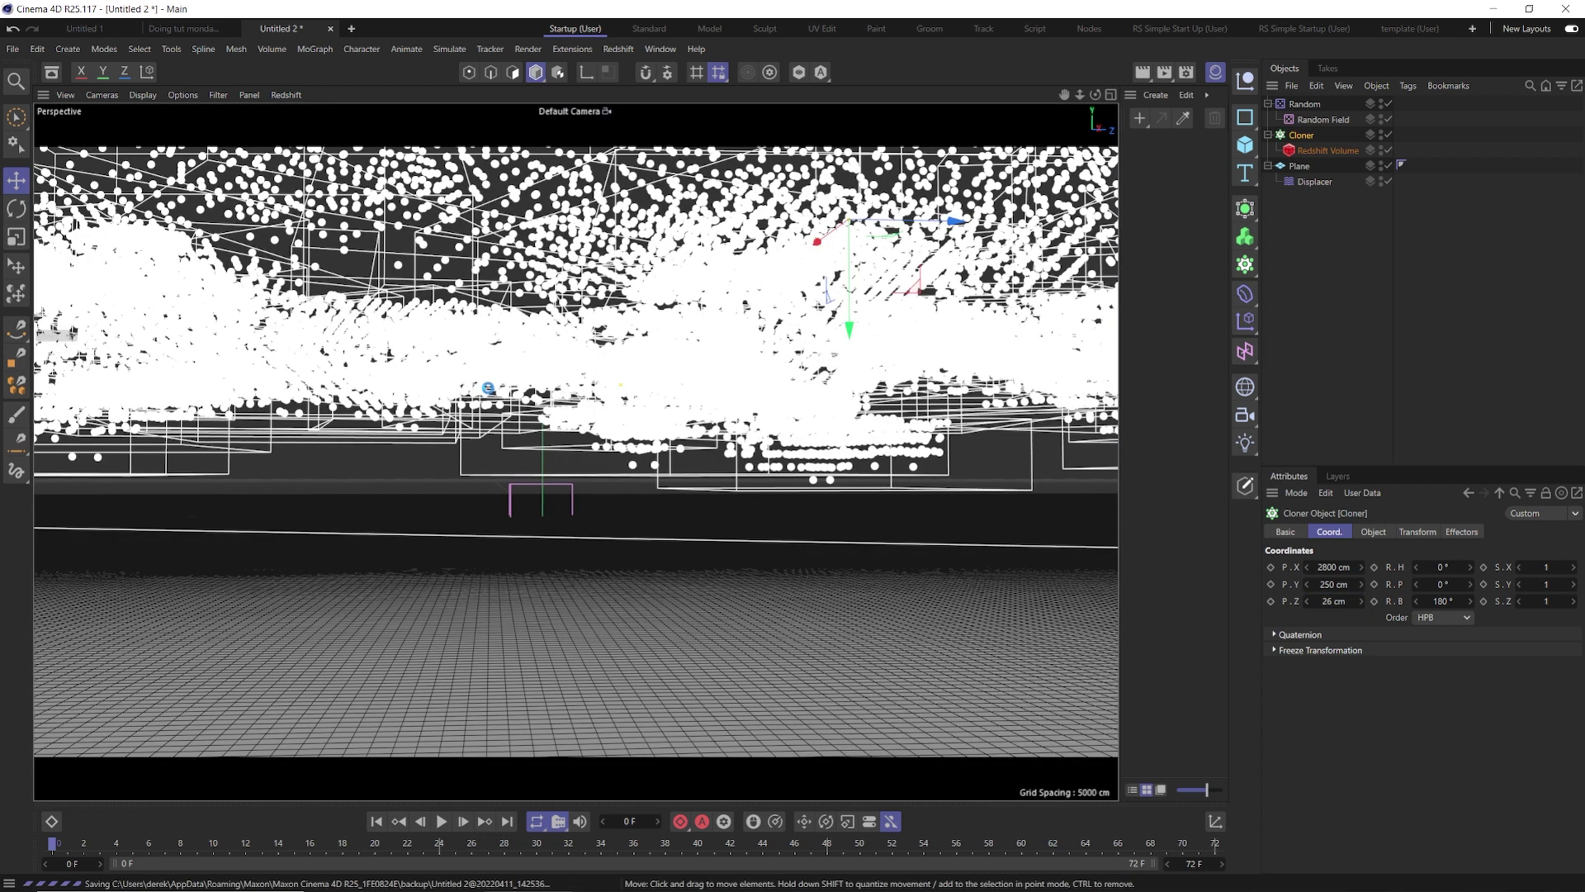
{"action": "scroll", "coordinate": [540, 413], "scroll_direction": "up", "scroll_amount": 6}
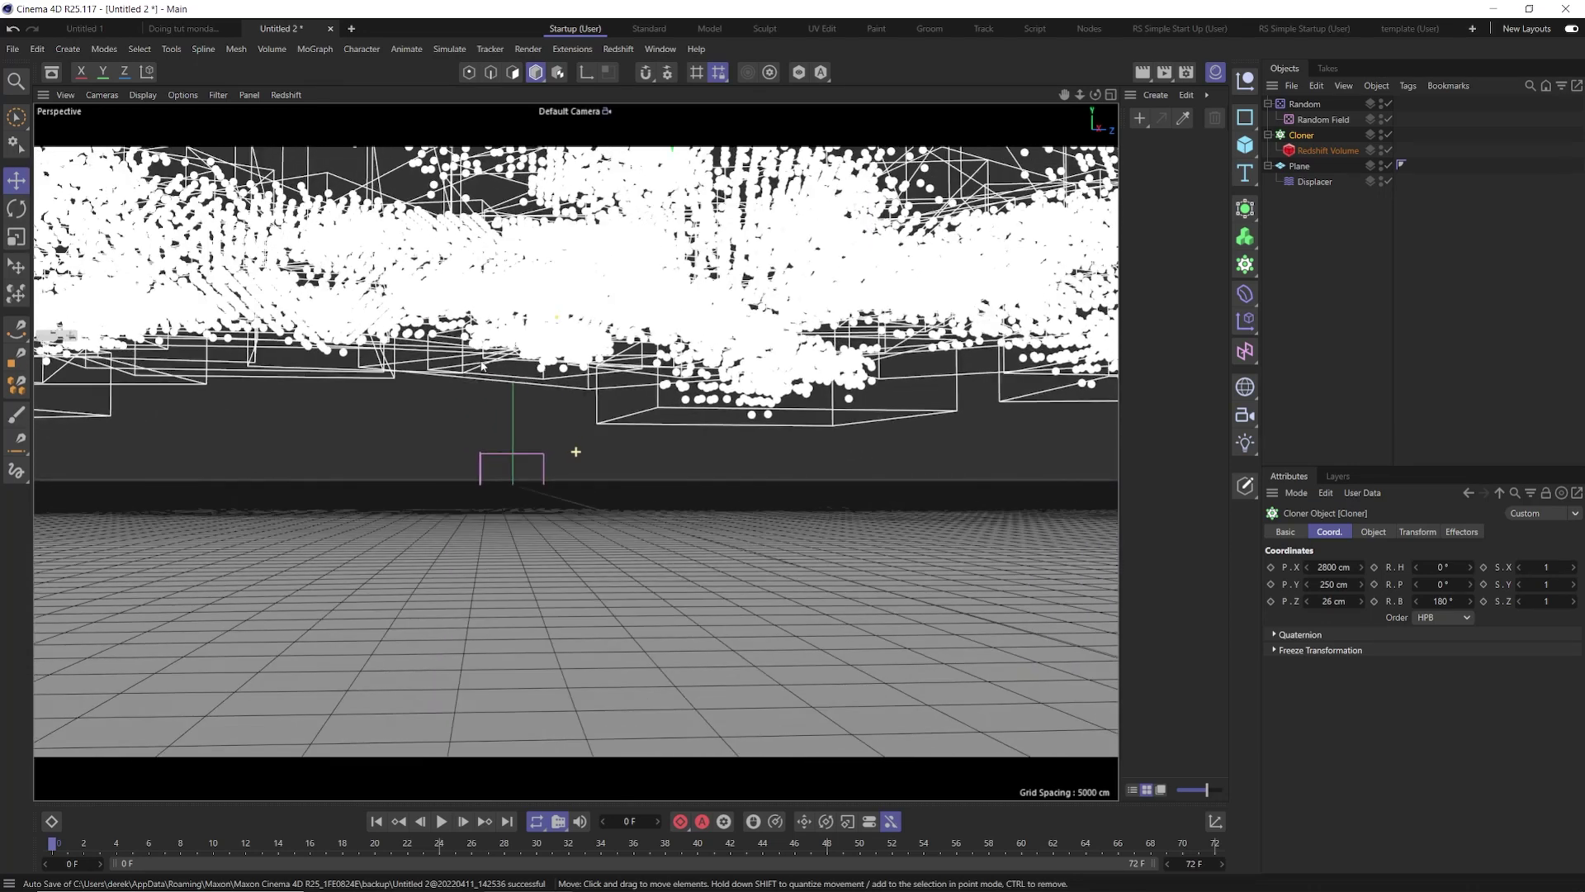
{"action": "left_click", "coordinate": [1336, 273]}
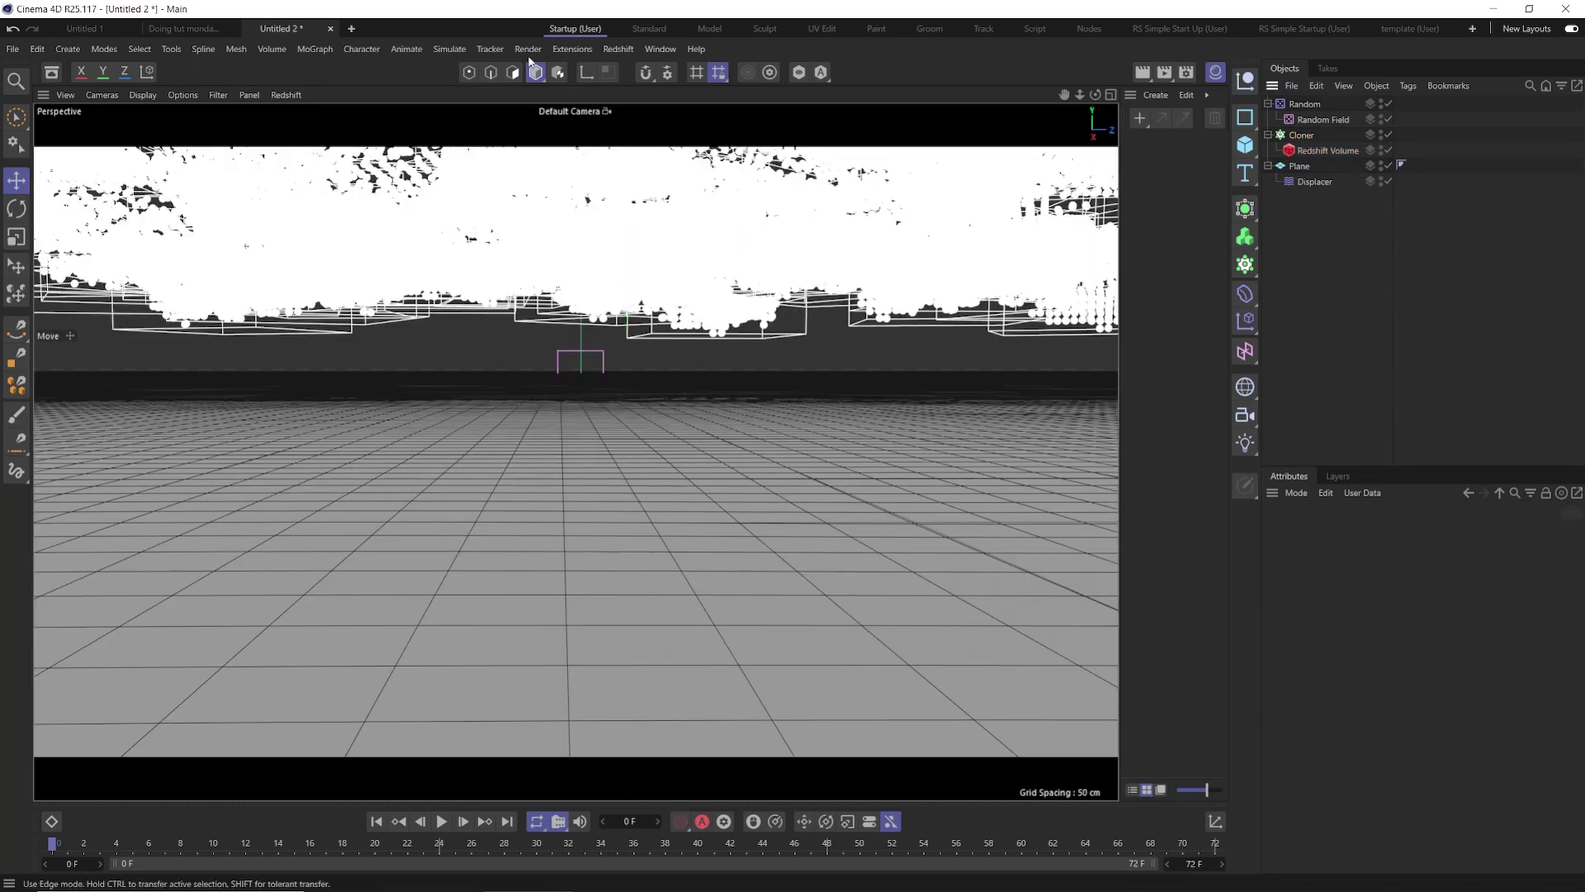
{"action": "left_click", "coordinate": [618, 49]}
{"action": "mouse_move", "coordinate": [635, 107]}
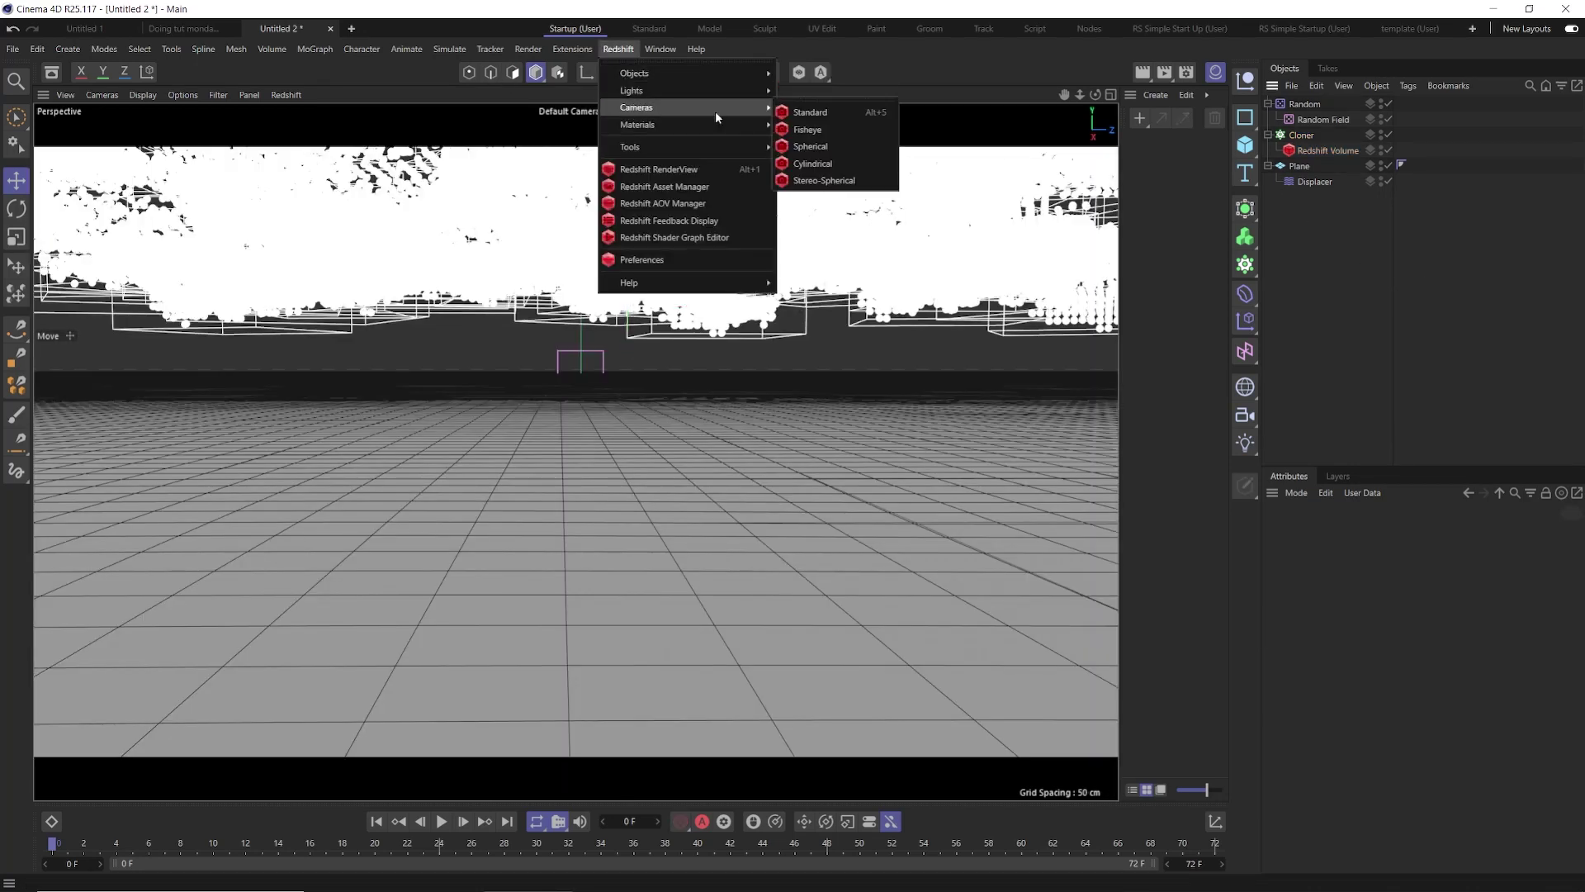
{"action": "left_click", "coordinate": [830, 107]}
{"action": "left_click", "coordinate": [1388, 105]}
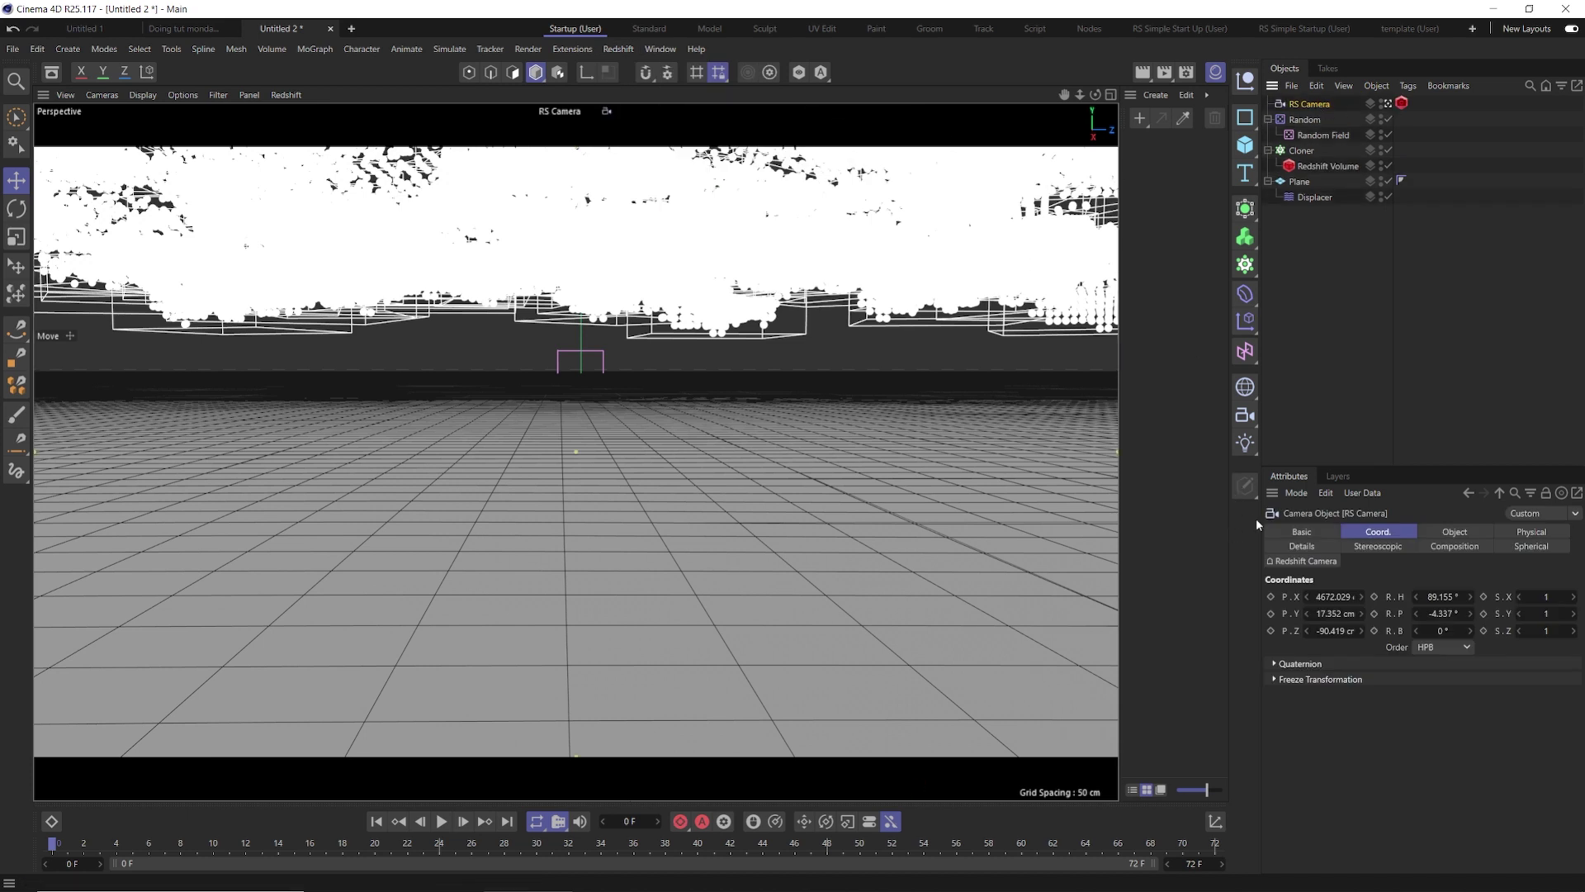
Step: Set the RS Camera's position to X 4500 cm, Y 40 cm and Z 0 cm
{"action": "double_click", "coordinate": [1337, 595]}
{"action": "type", "text": "1"}
{"action": "type", "text": "500"}
{"action": "key", "text": "Return"}
{"action": "double_click", "coordinate": [1329, 612]}
{"action": "type", "text": "40"}
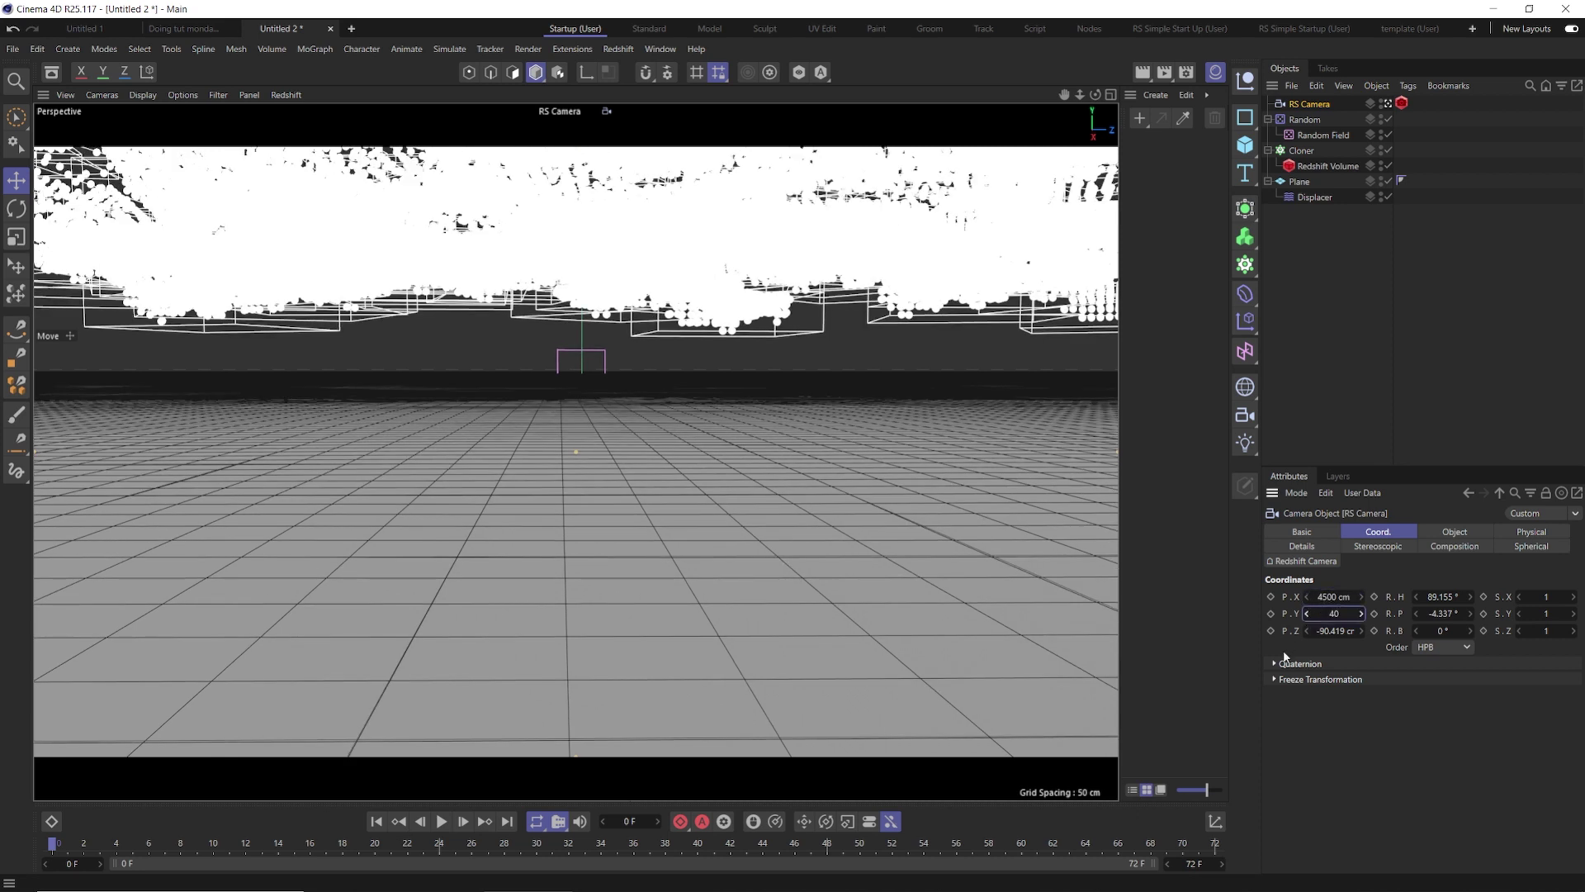
{"action": "key", "text": "Return"}
{"action": "double_click", "coordinate": [1327, 631]}
{"action": "type", "text": "0"}
{"action": "key", "text": "Return"}
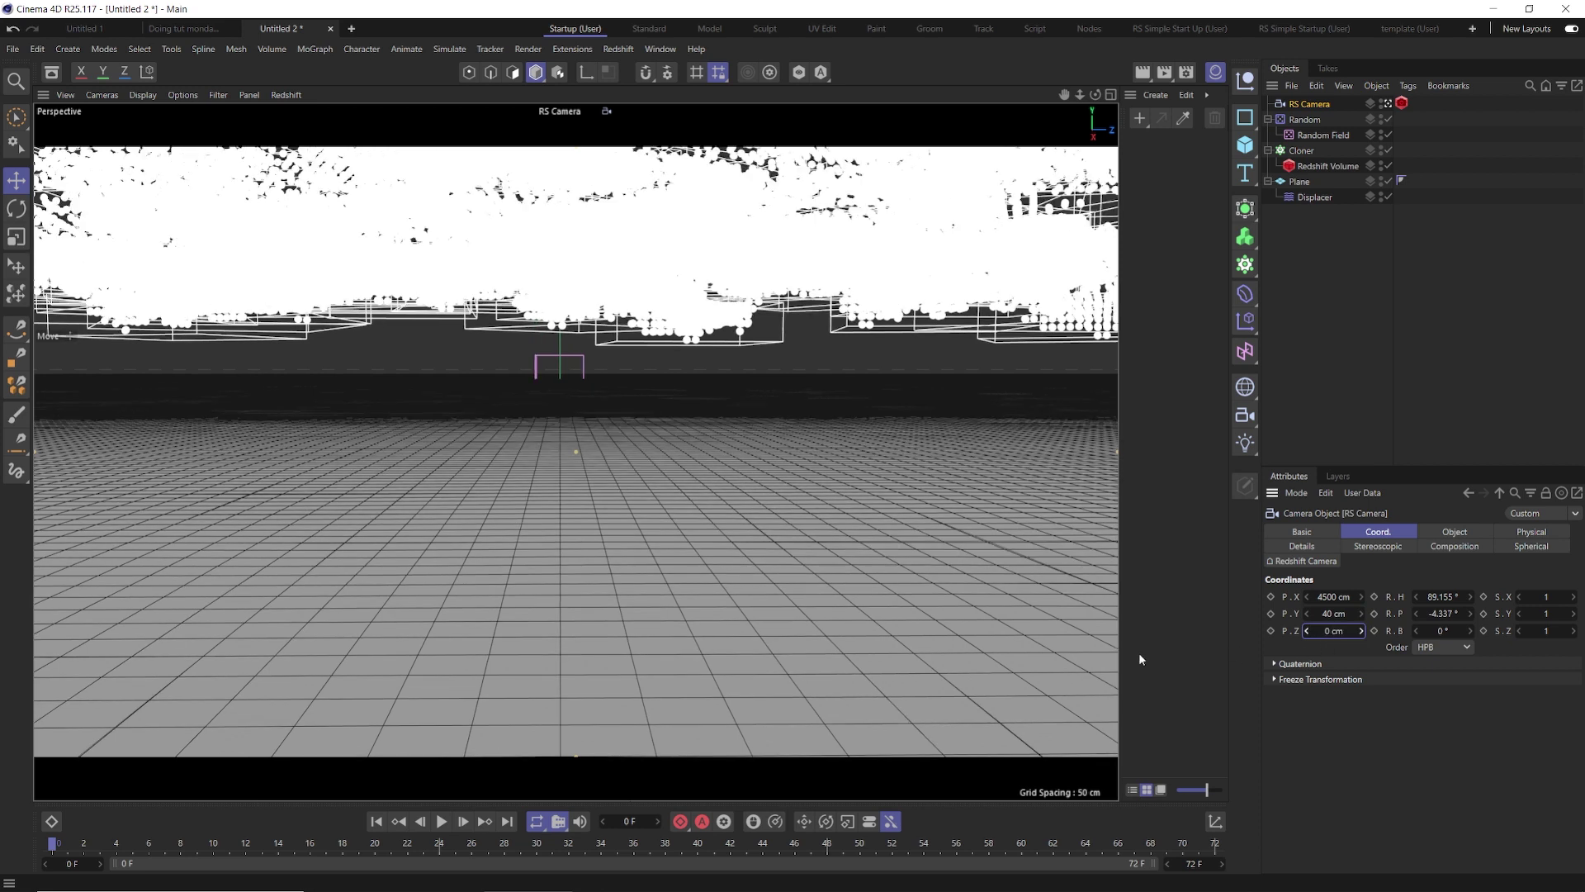
Step: Set the RS Camera's rotation to 90° heading and -3° pitch
{"action": "double_click", "coordinate": [1458, 596]}
{"action": "type", "text": "90"}
{"action": "key", "text": "Return"}
{"action": "double_click", "coordinate": [1444, 613]}
{"action": "key", "text": "BackSpace"}
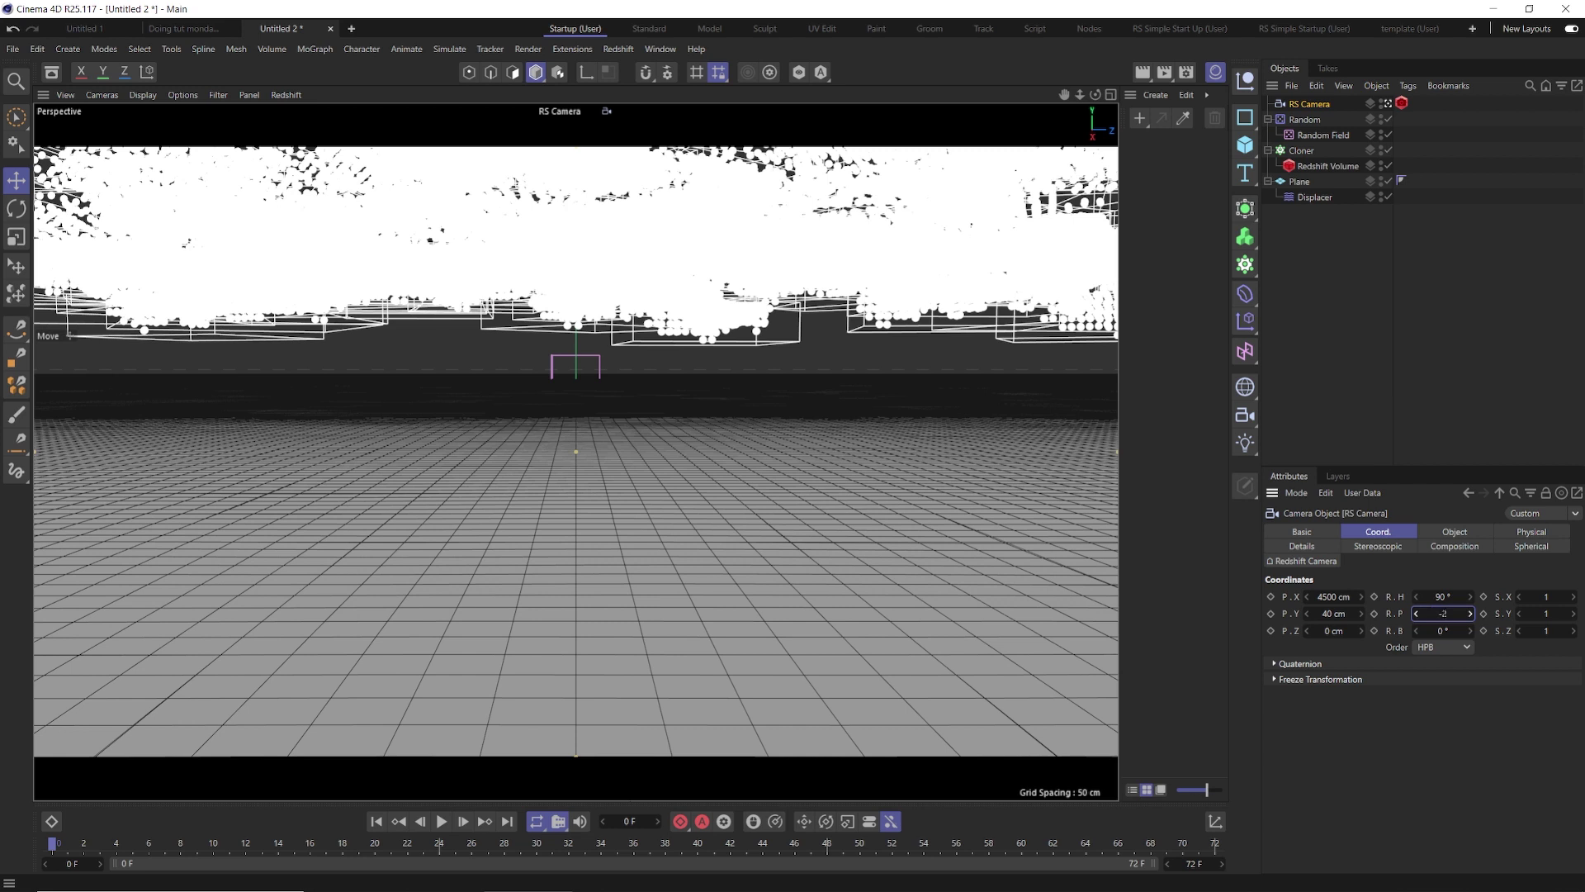
{"action": "key", "text": "Return"}
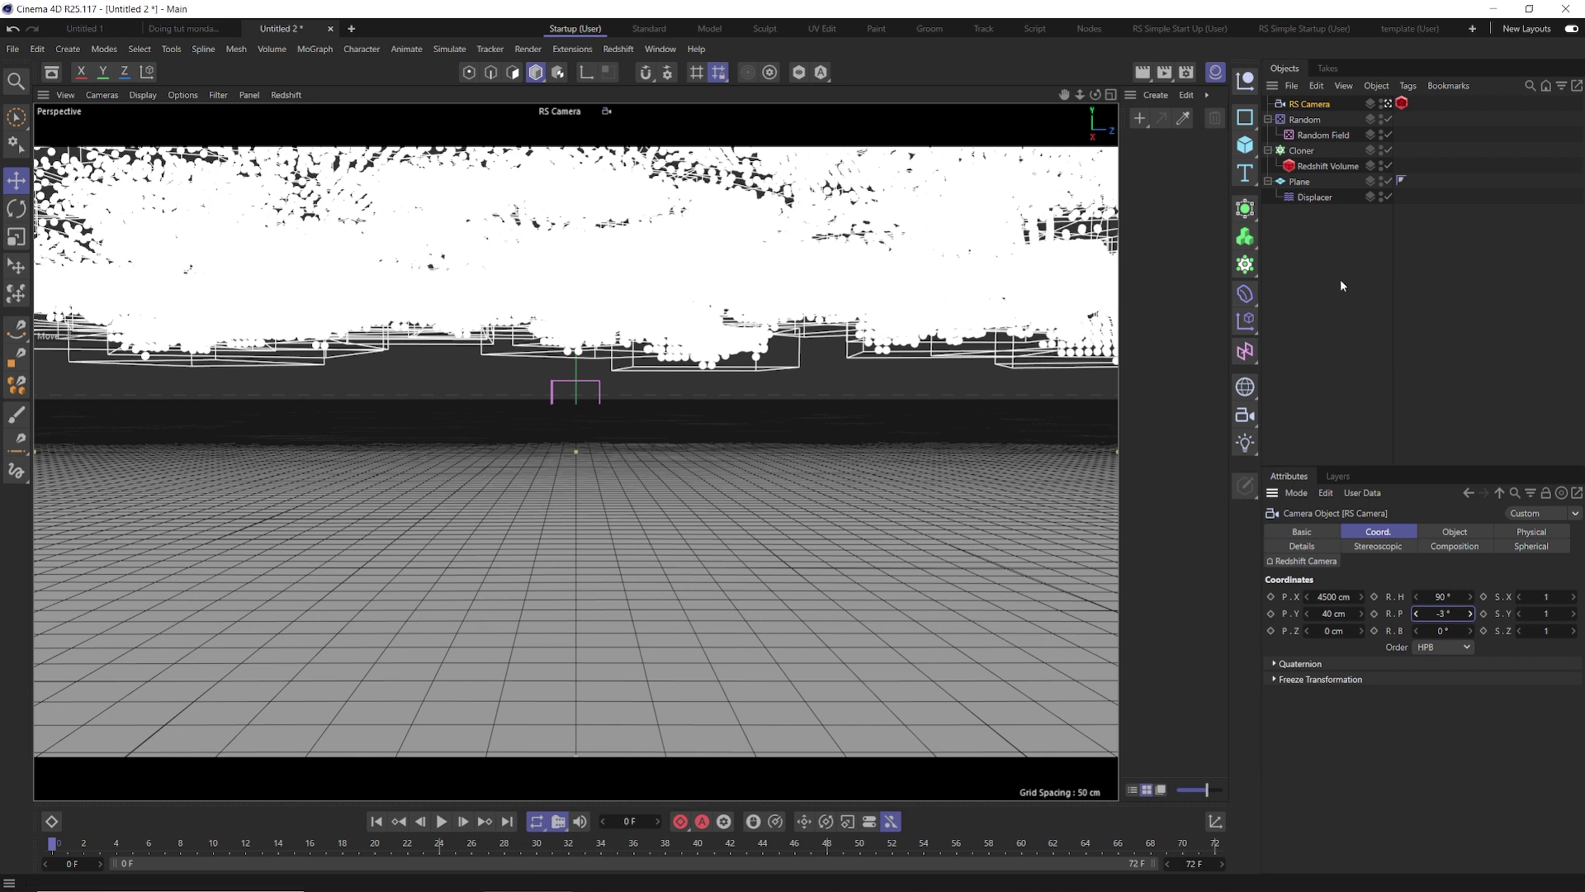
Step: Add a Redshift Dome Light to the scene
{"action": "left_click", "coordinate": [617, 51]}
{"action": "mouse_move", "coordinate": [638, 80]}
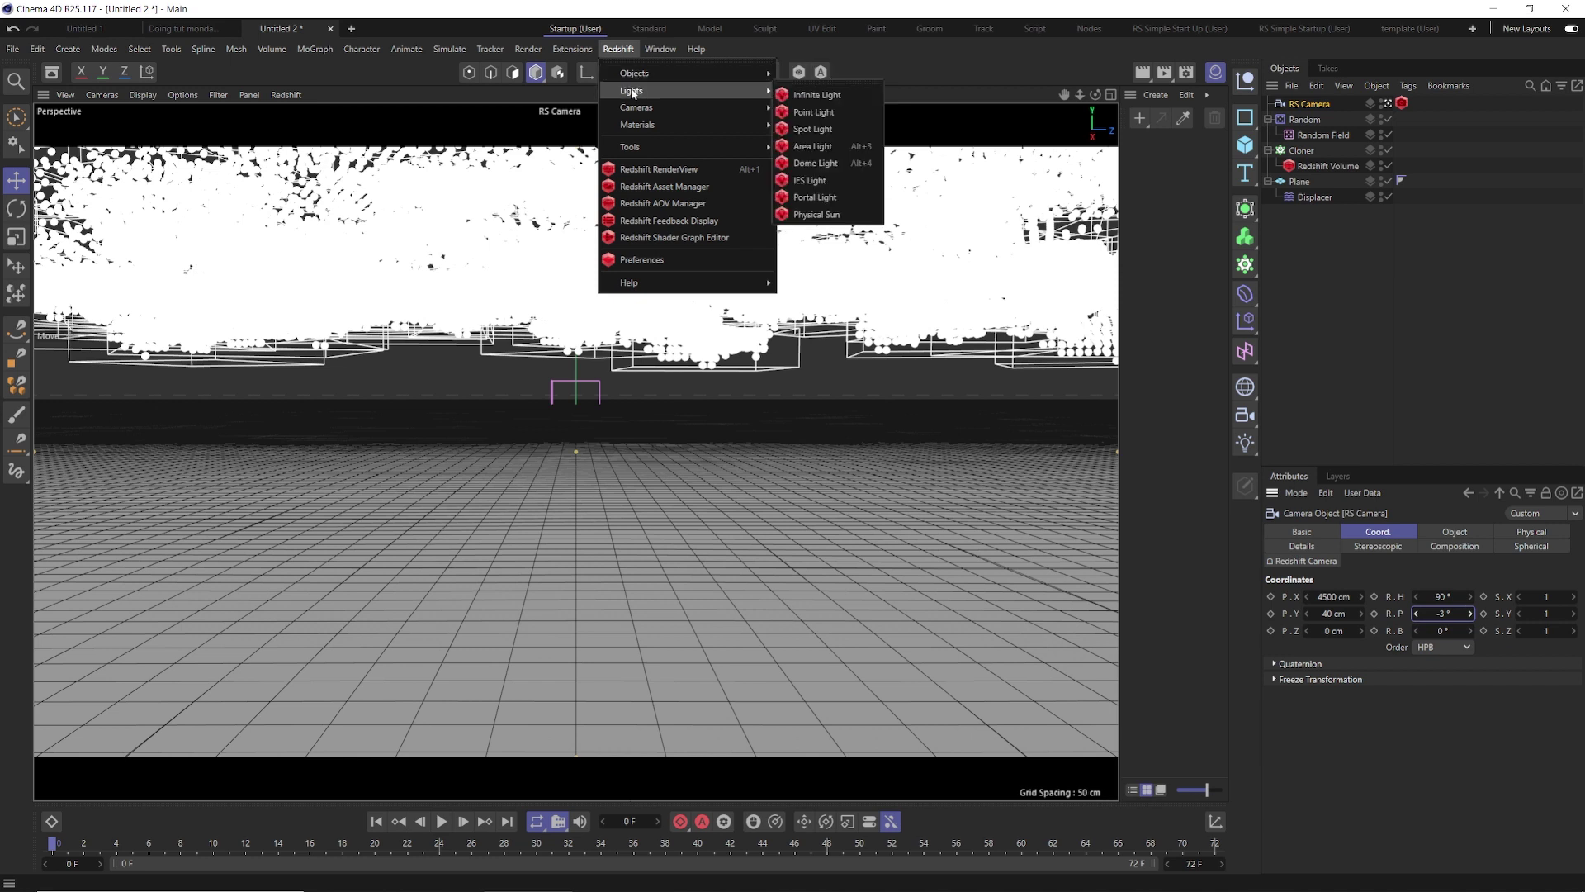
{"action": "left_click", "coordinate": [817, 164]}
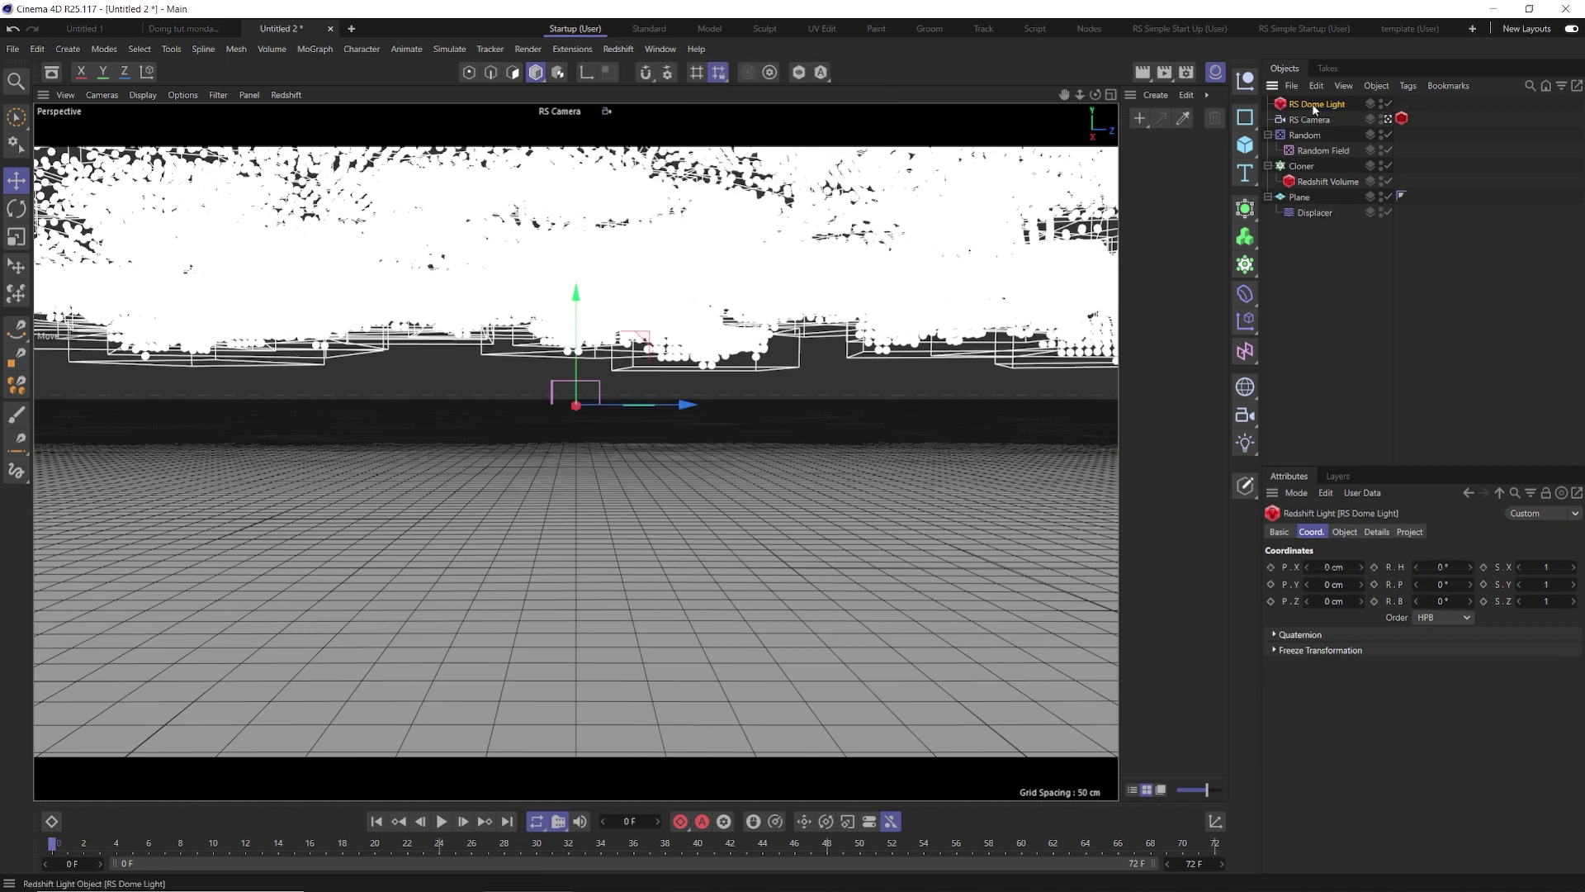
Step: Open the Redshift RenderView, start the interactive render and place its window beside the object list
{"action": "key", "text": "alt+r"}
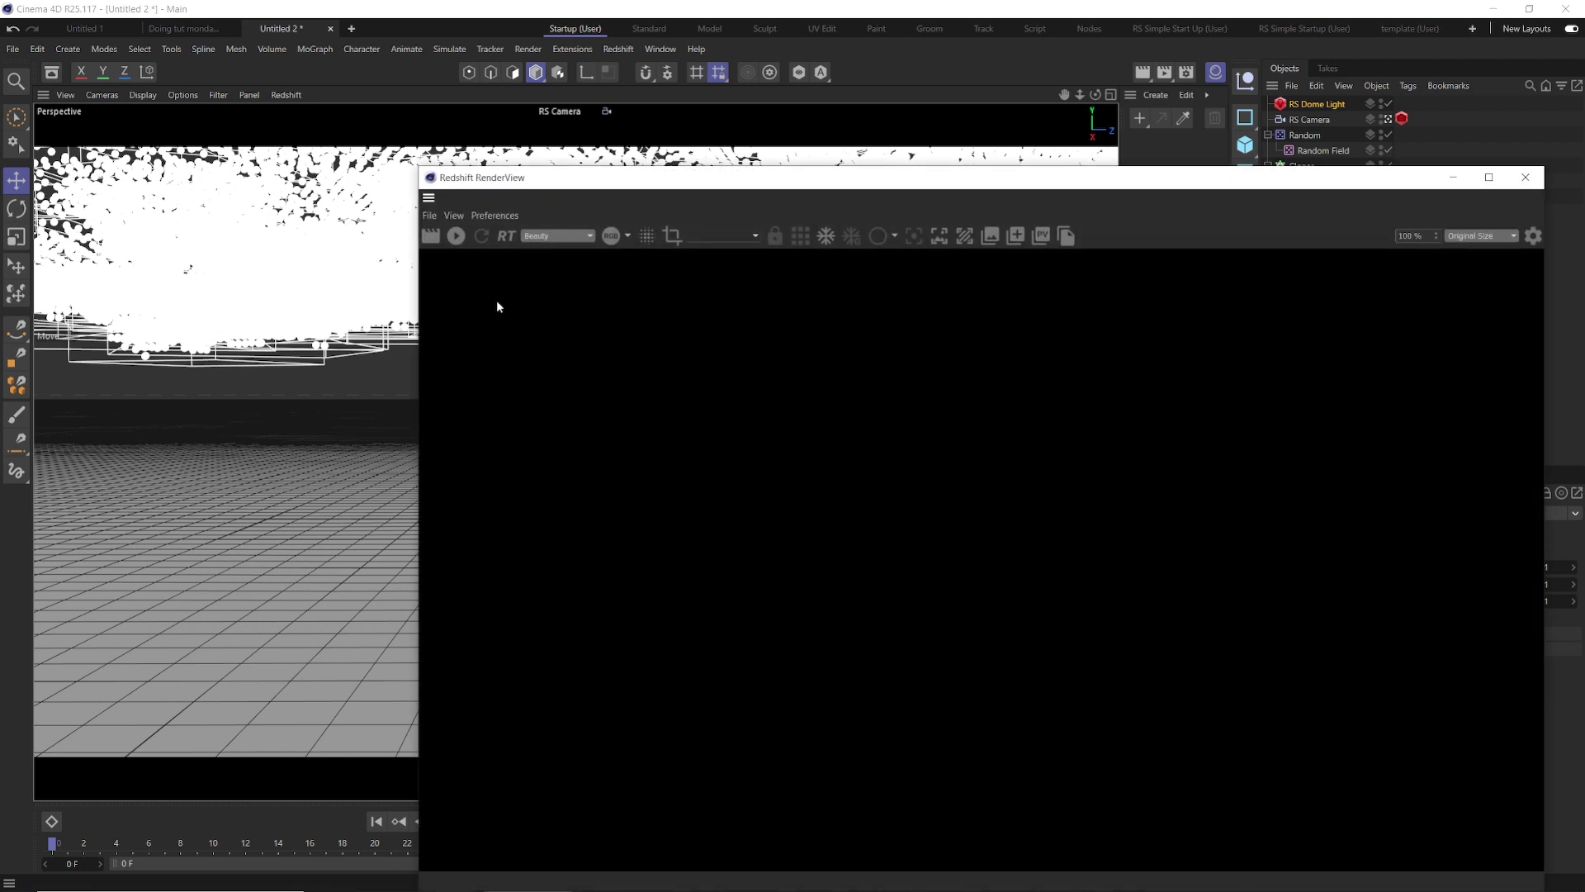
{"action": "left_click", "coordinate": [456, 235]}
{"action": "left_click_drag", "start_coordinate": [790, 176], "coordinate": [583, 85]}
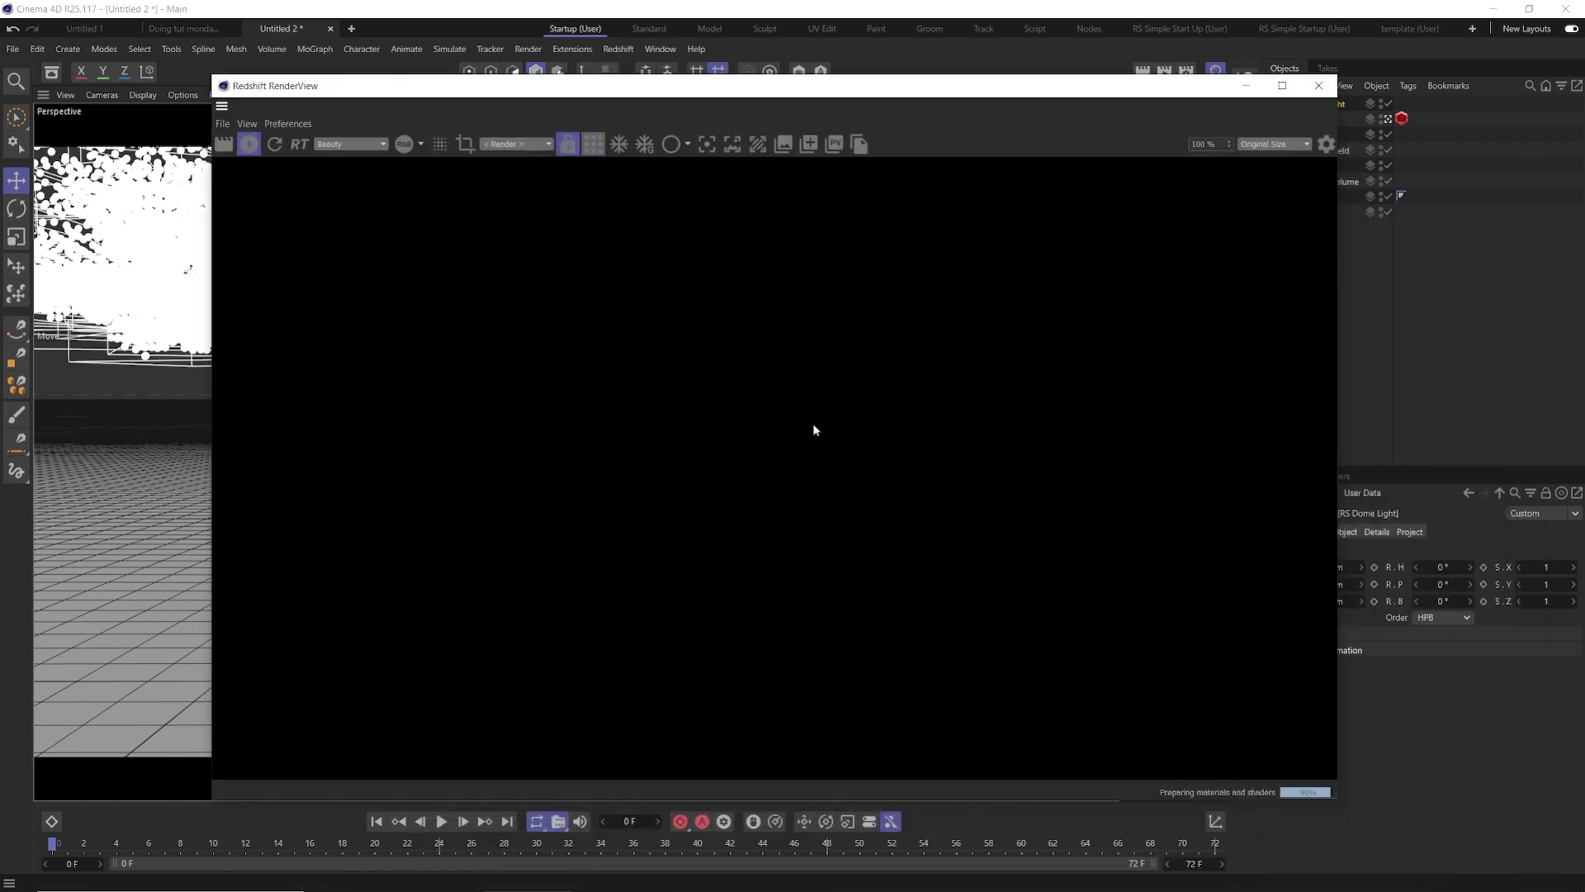
{"action": "scroll", "coordinate": [788, 439], "scroll_direction": "up", "scroll_amount": 1}
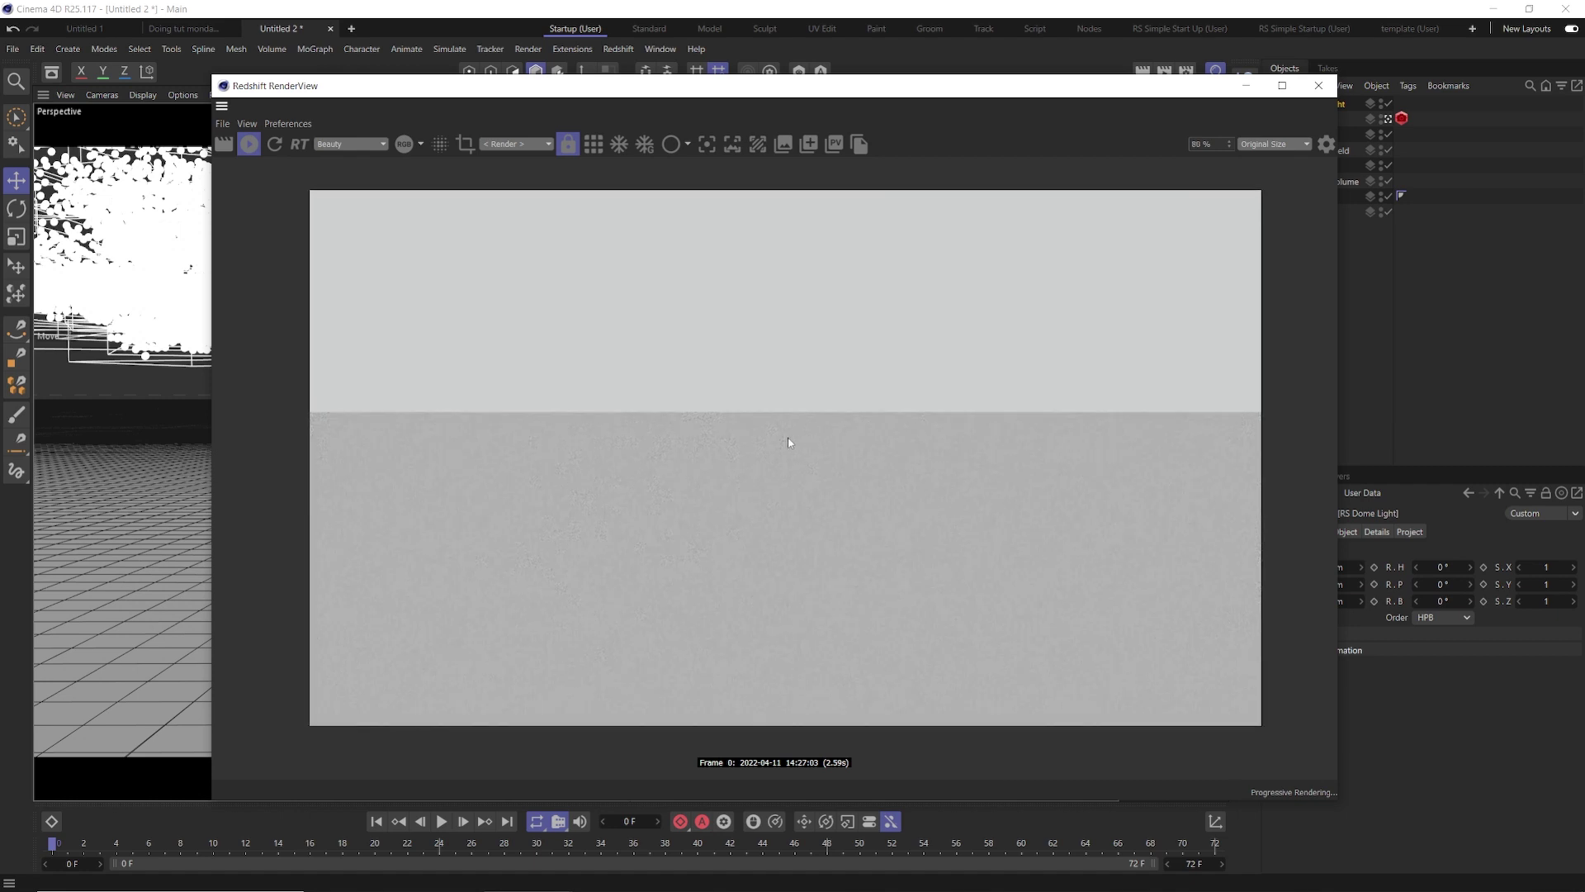
{"action": "left_click_drag", "start_coordinate": [848, 94], "coordinate": [635, 99]}
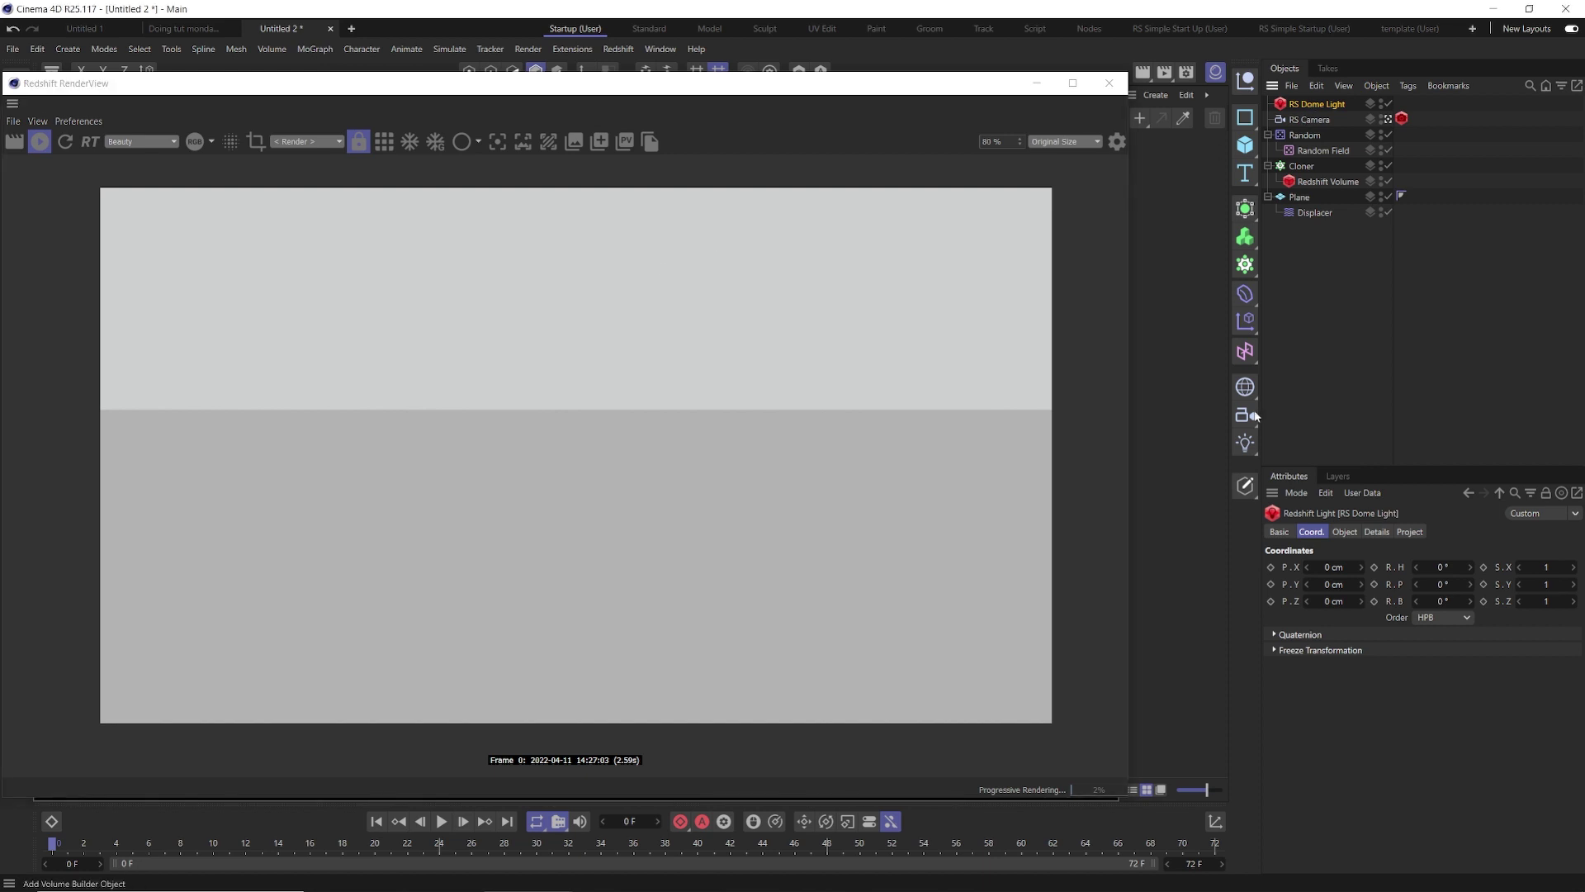
Step: Load drackenstein_quarry_4k.exr as the dome light's texture
{"action": "left_click", "coordinate": [1345, 532]}
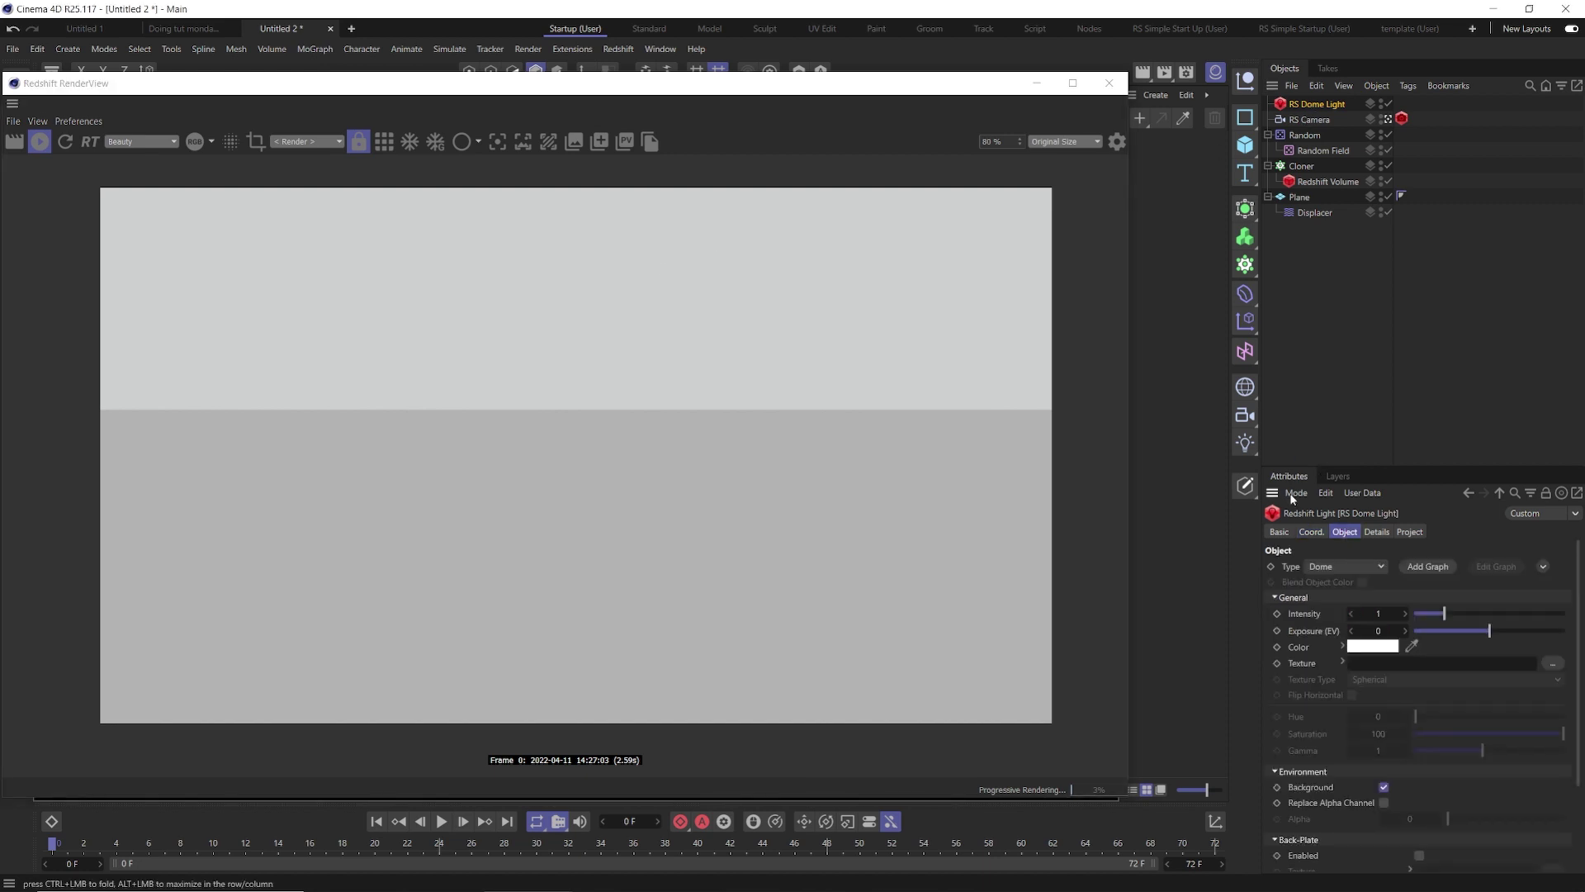
{"action": "left_click", "coordinate": [1555, 664]}
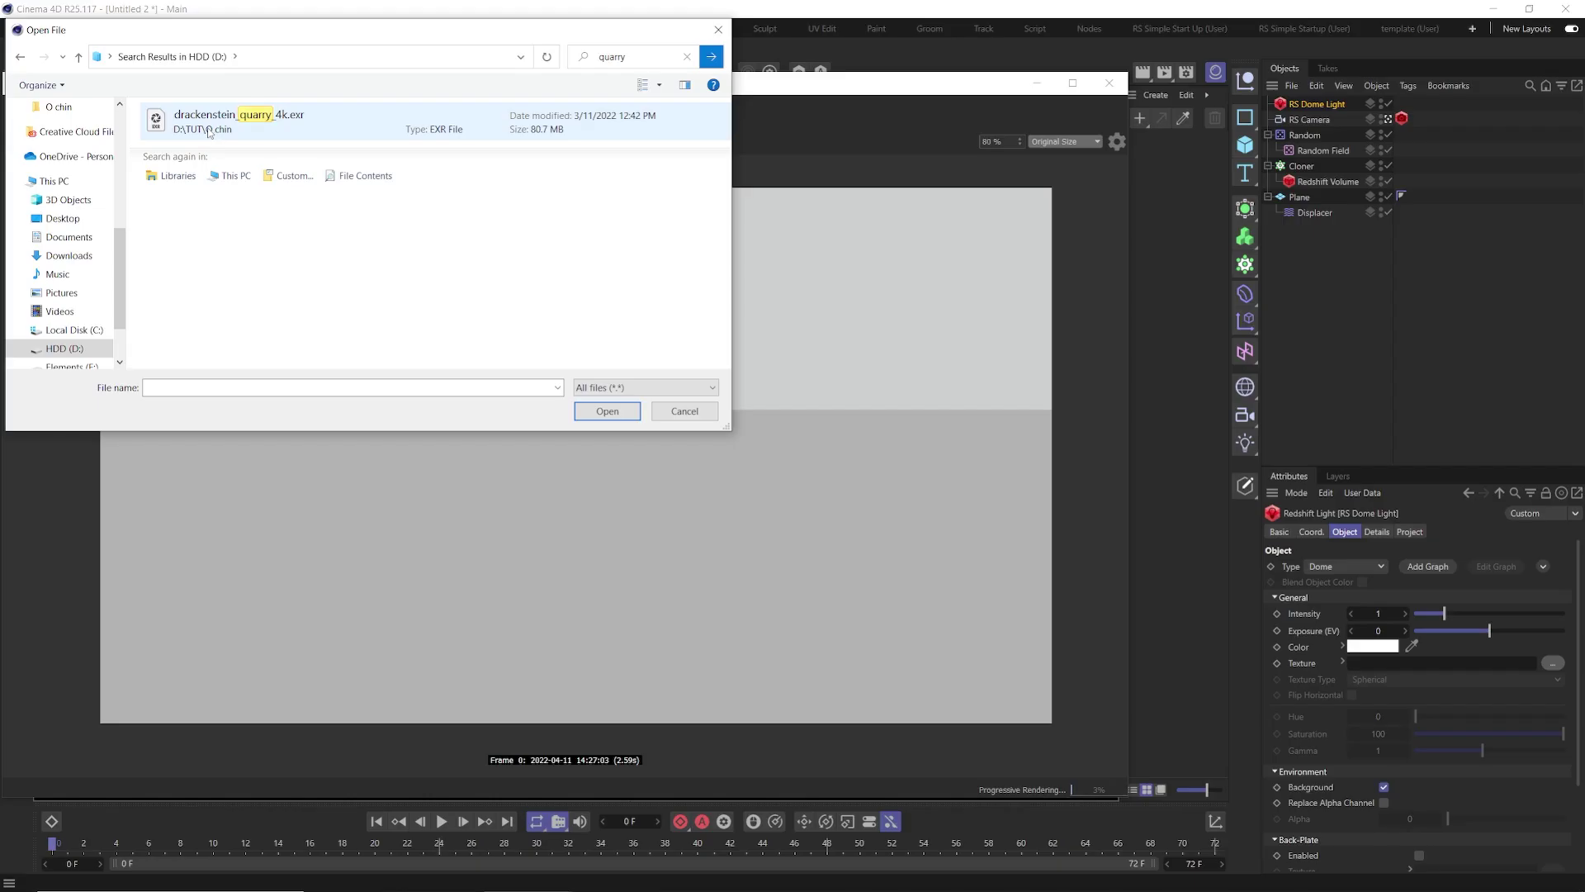
{"action": "left_click", "coordinate": [209, 125]}
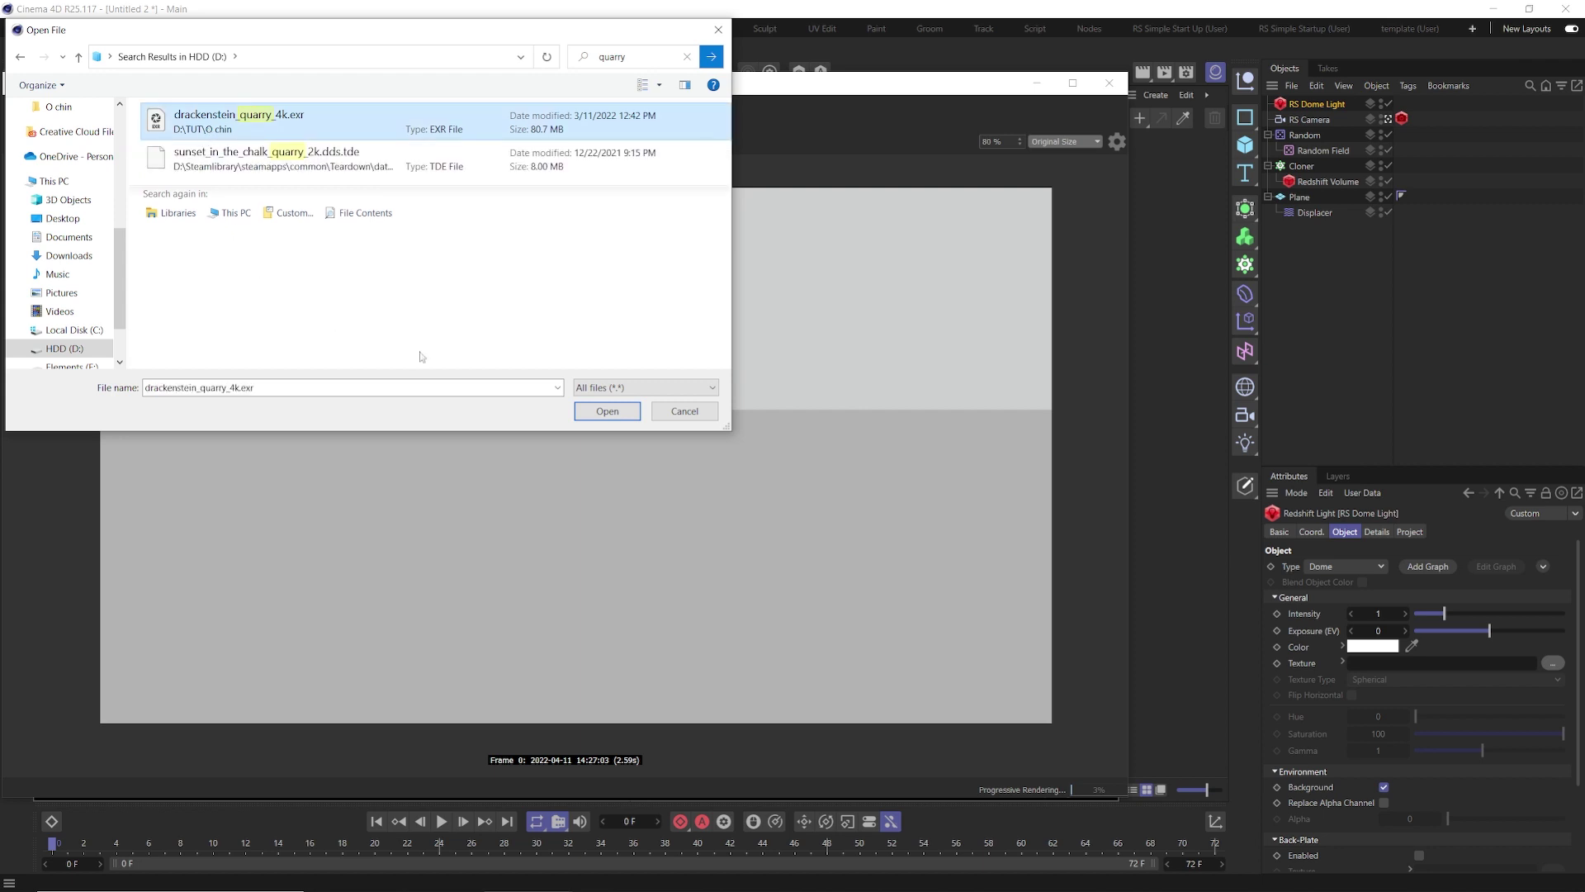
{"action": "left_click", "coordinate": [605, 411]}
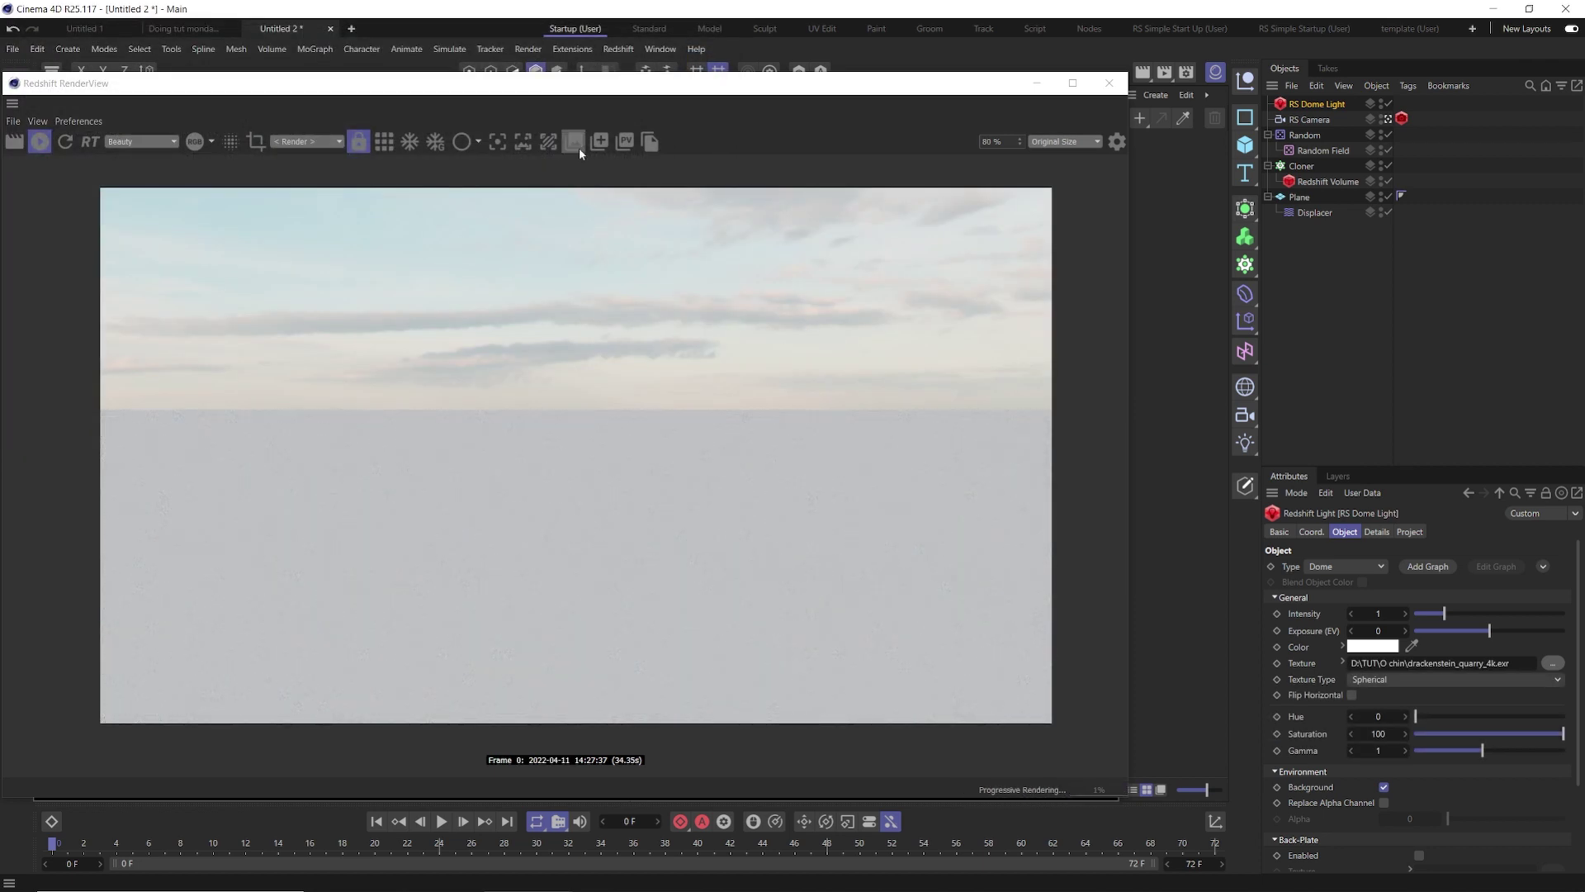
Step: Shrink the render window to uncover the viewport and rotate the dome light's heading until the bright sunset horizon faces the camera
{"action": "left_click_drag", "start_coordinate": [594, 91], "coordinate": [1020, 61]}
{"action": "left_click_drag", "start_coordinate": [424, 46], "coordinate": [274, 134]}
{"action": "scroll", "coordinate": [454, 407], "scroll_direction": "down", "scroll_amount": 3}
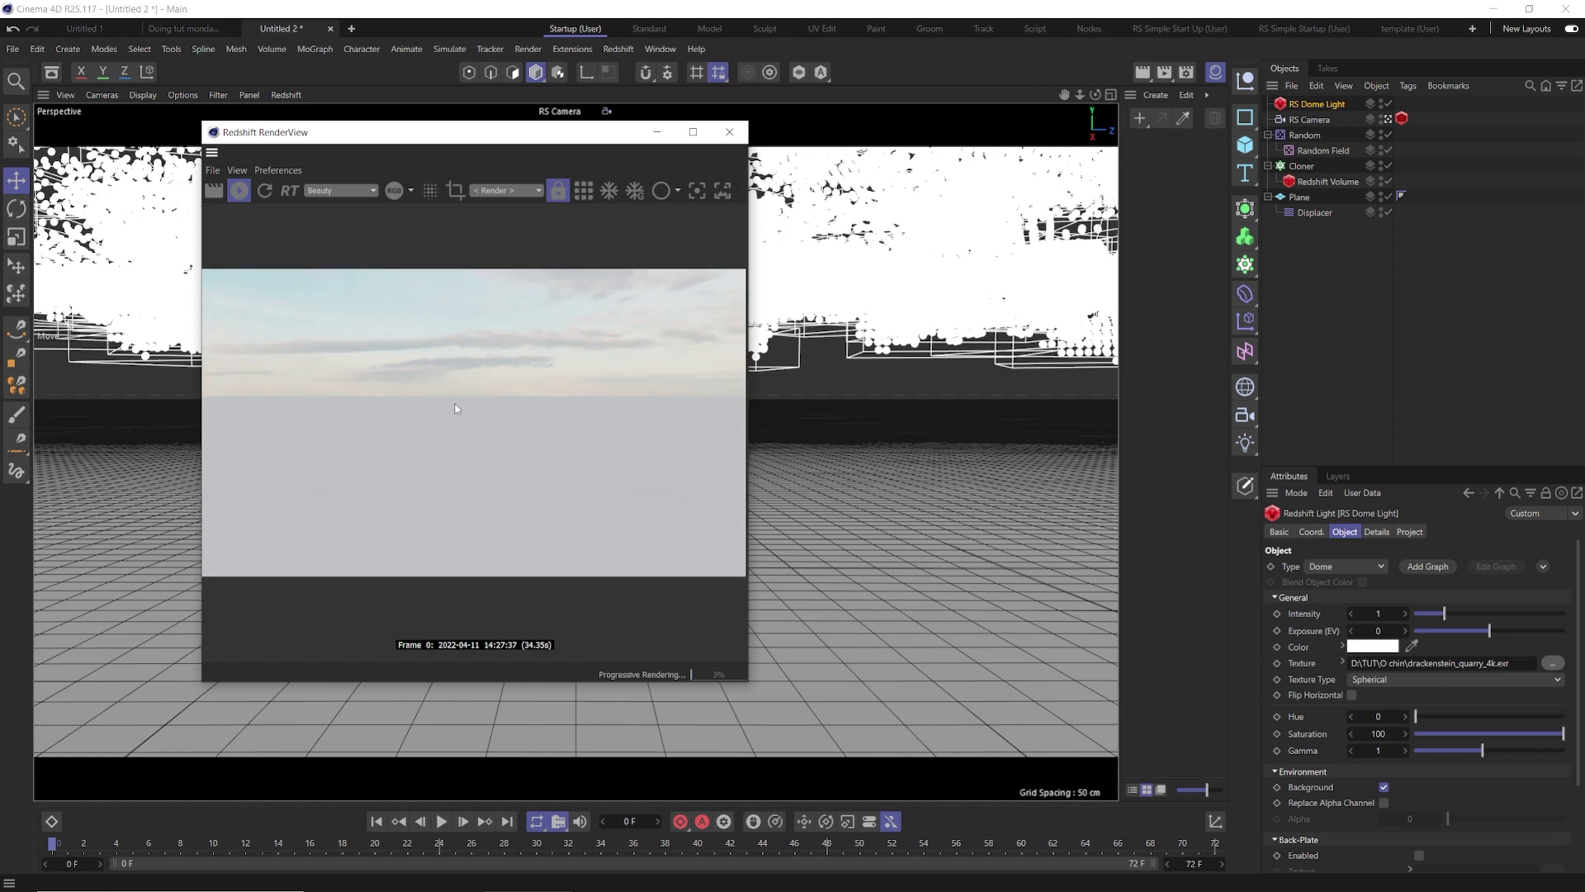
{"action": "left_click_drag", "start_coordinate": [462, 132], "coordinate": [277, 122]}
{"action": "key", "text": "r"}
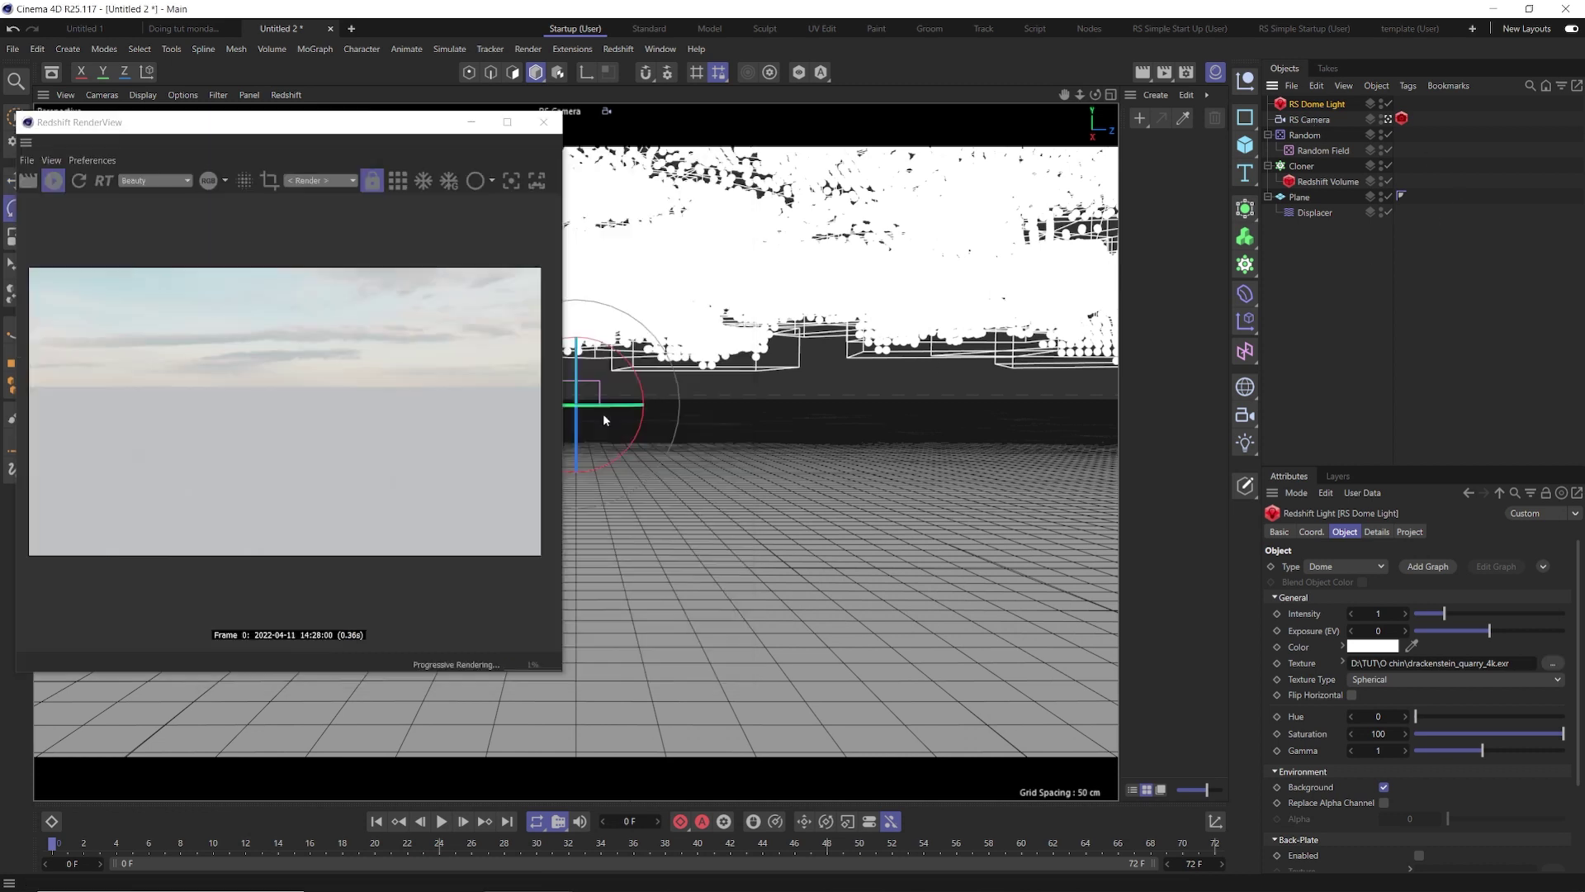
{"action": "left_click_drag", "start_coordinate": [616, 406], "coordinate": [346, 418]}
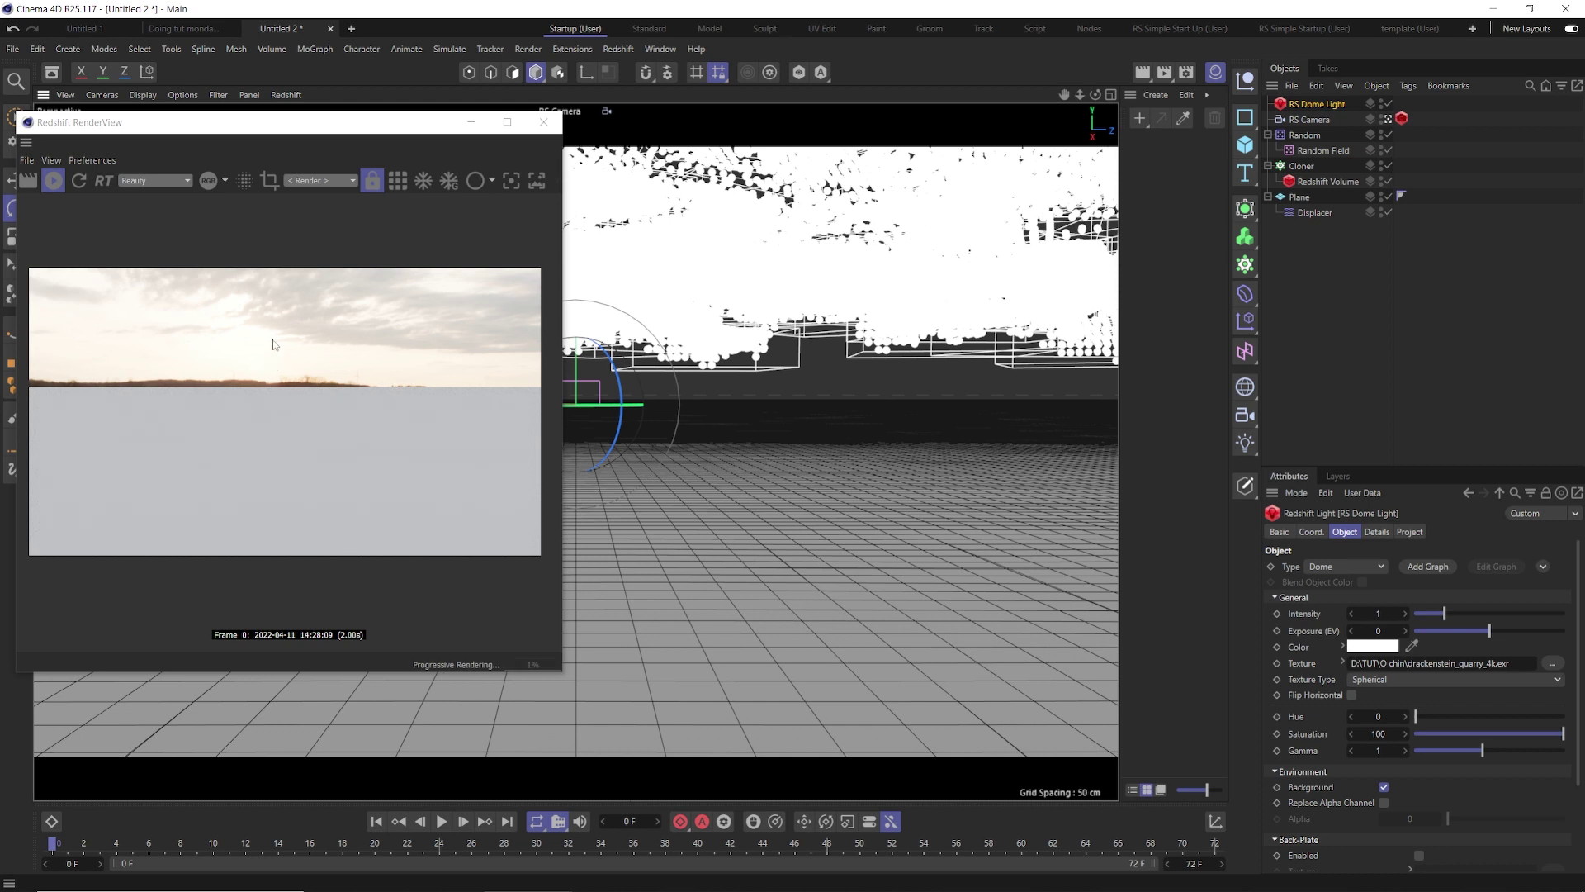
Step: Using world axes, rotate the dome light to about -142.4° heading, 1.7° pitch and 2° bank to hide the treeline, and close the RenderView
{"action": "left_click_drag", "start_coordinate": [301, 134], "coordinate": [1078, 128]}
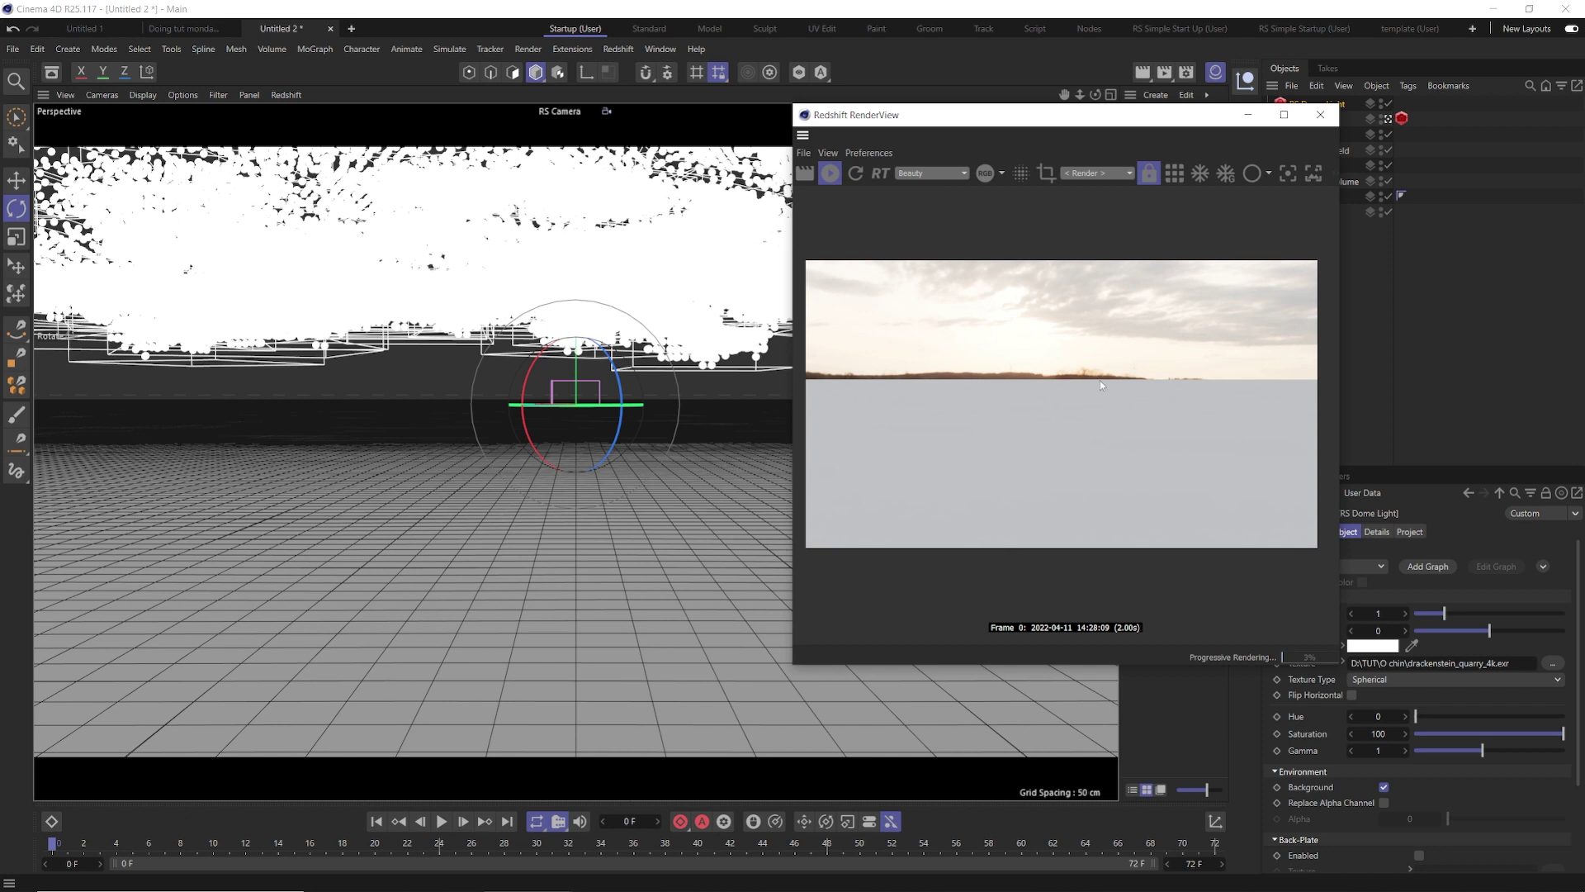
{"action": "key", "text": "w"}
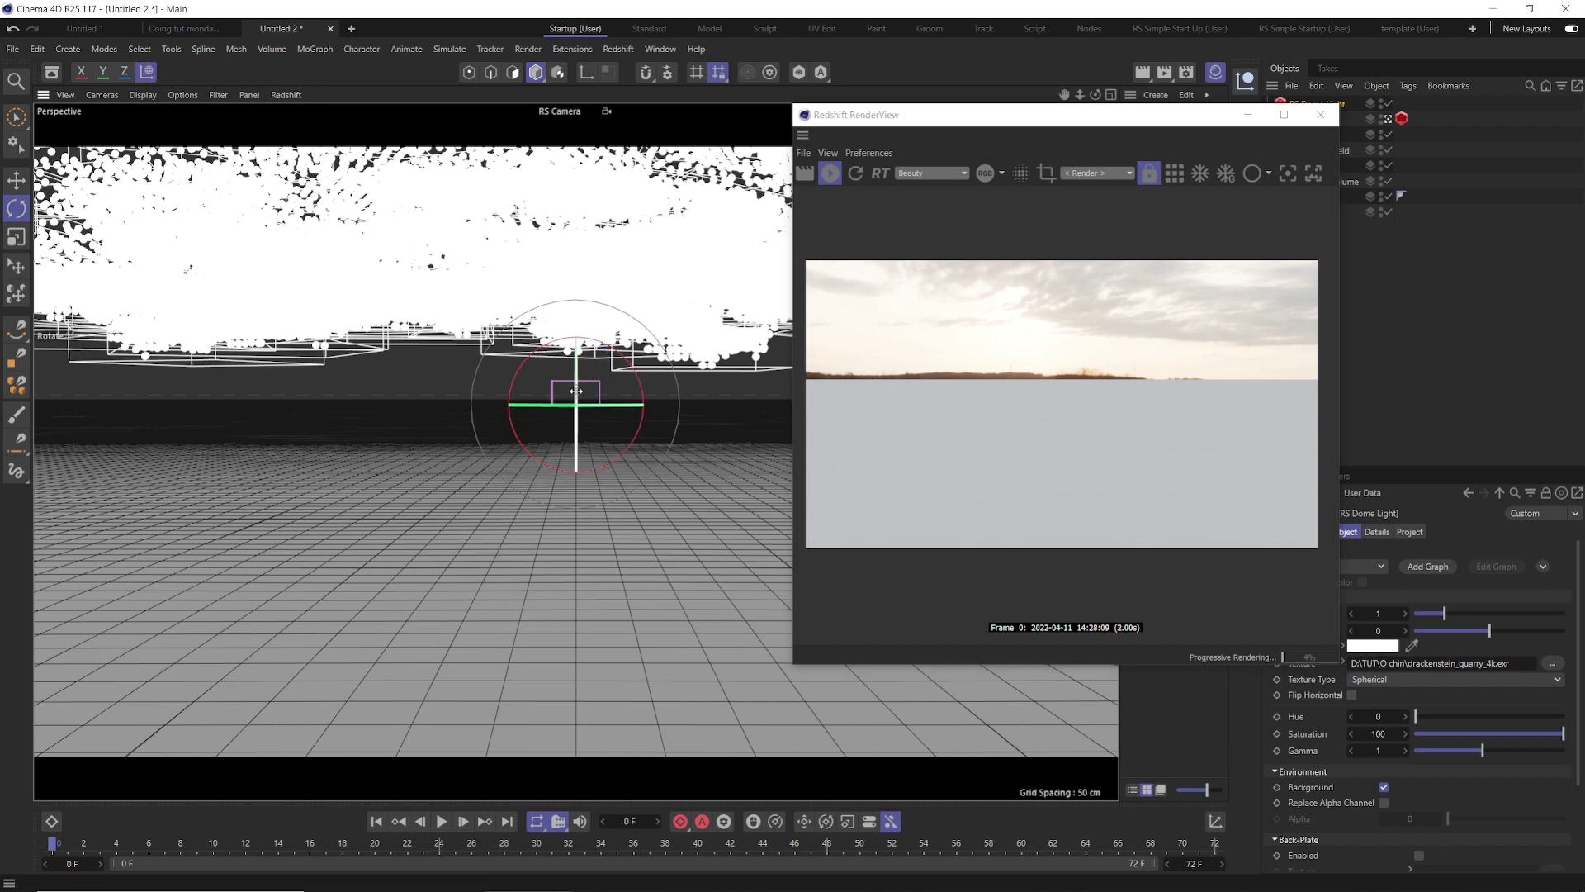
{"action": "left_click_drag", "start_coordinate": [577, 390], "coordinate": [576, 386]}
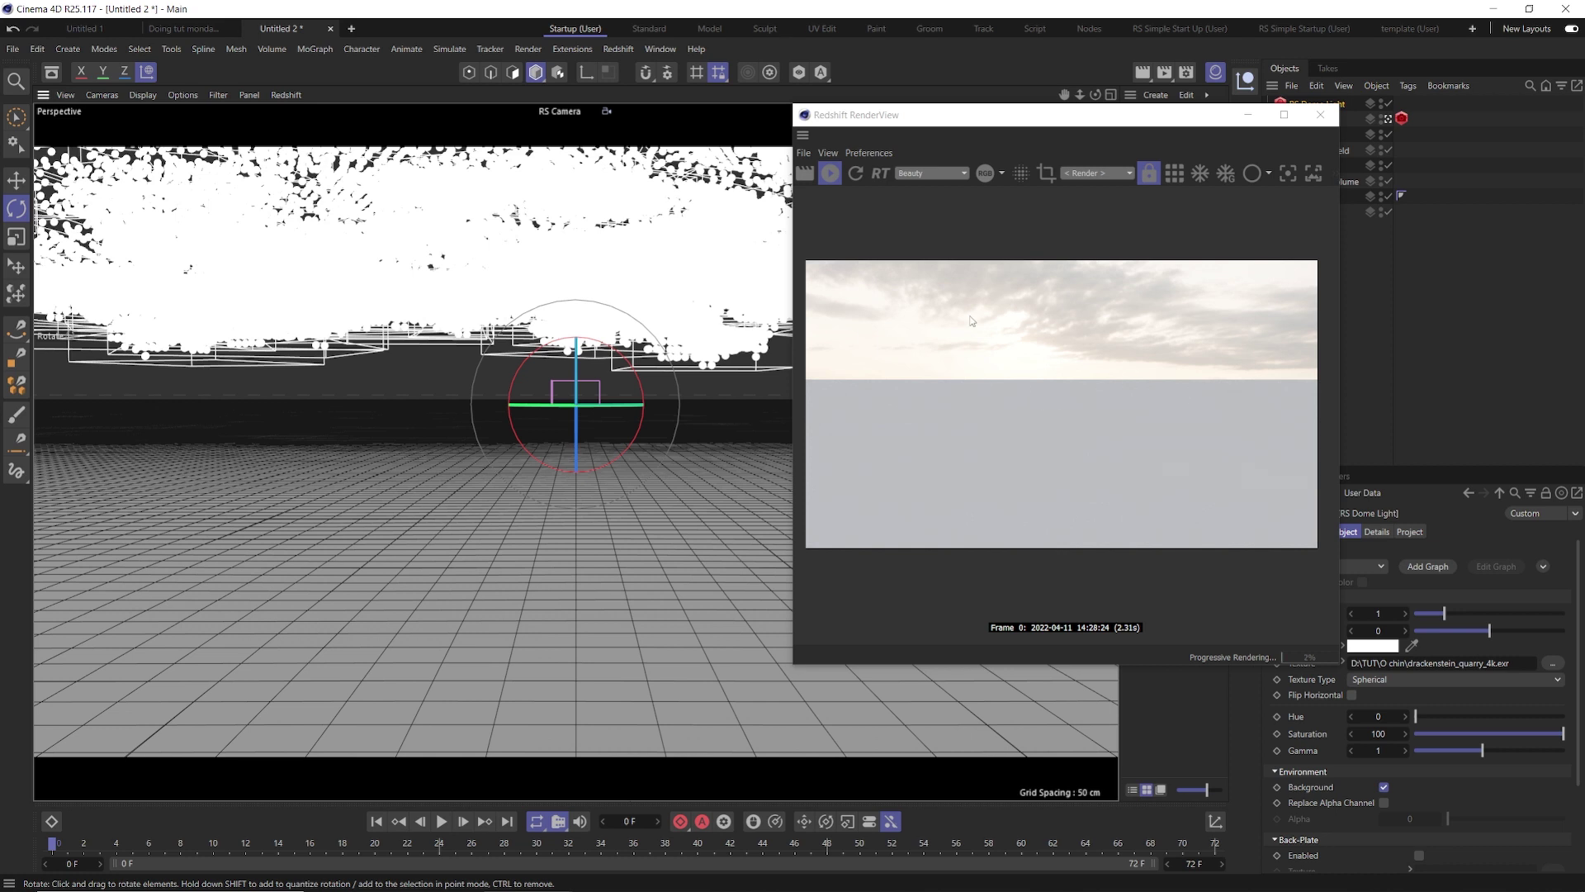
{"action": "mouse_move", "coordinate": [586, 405]}
{"action": "left_mouse_down"}
{"action": "mouse_move", "coordinate": [638, 405]}
{"action": "mouse_move", "coordinate": [614, 406]}
{"action": "left_mouse_up"}
{"action": "left_click_drag", "start_coordinate": [1034, 118], "coordinate": [531, 80]}
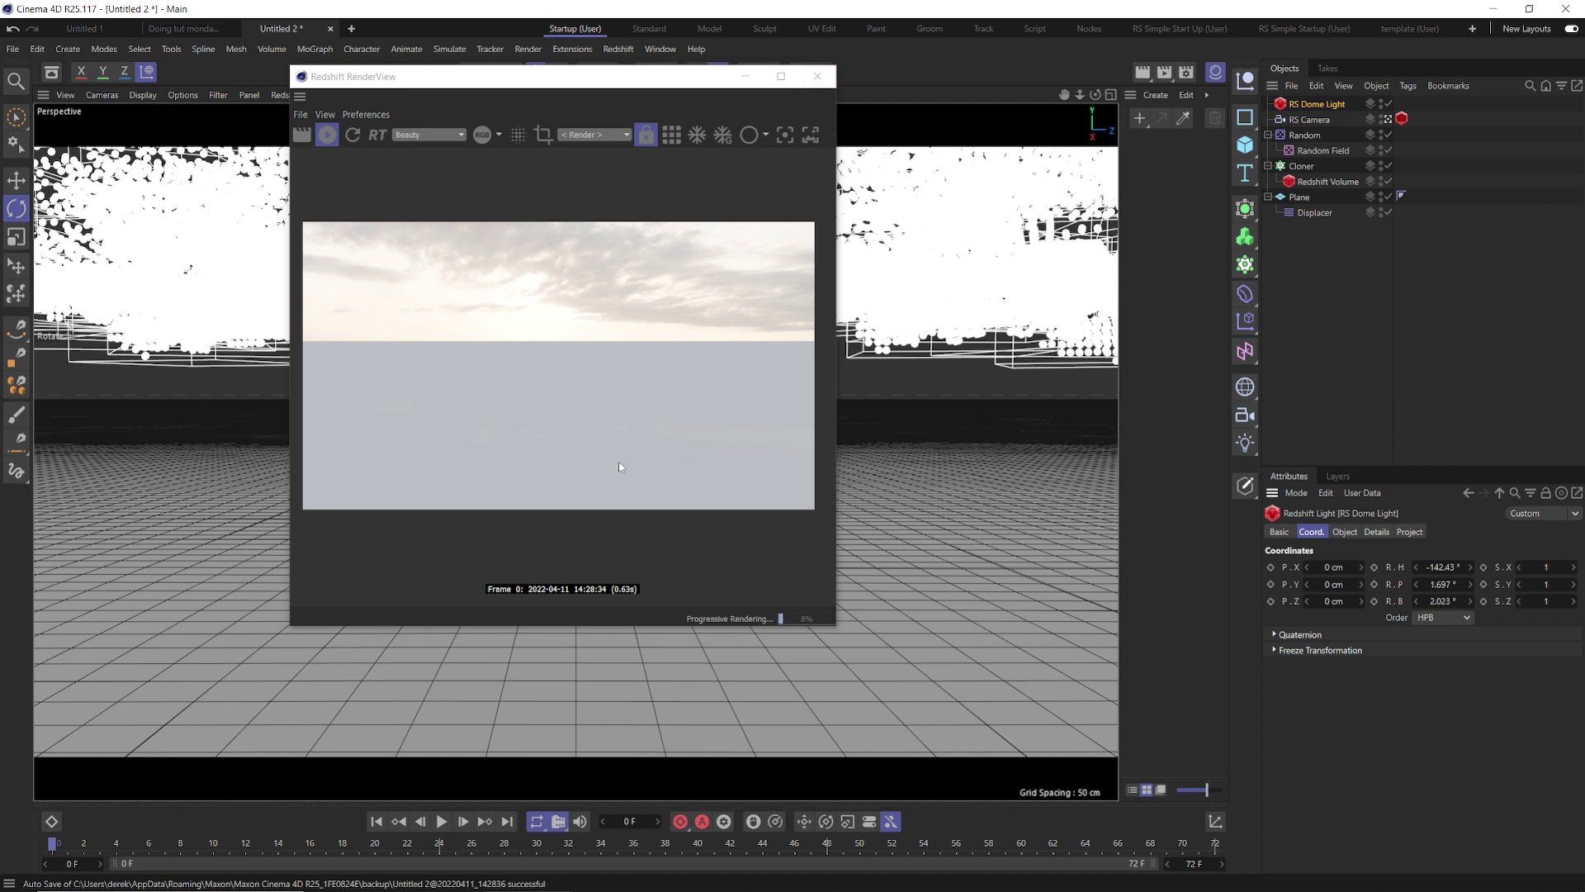
{"action": "left_click", "coordinate": [817, 76]}
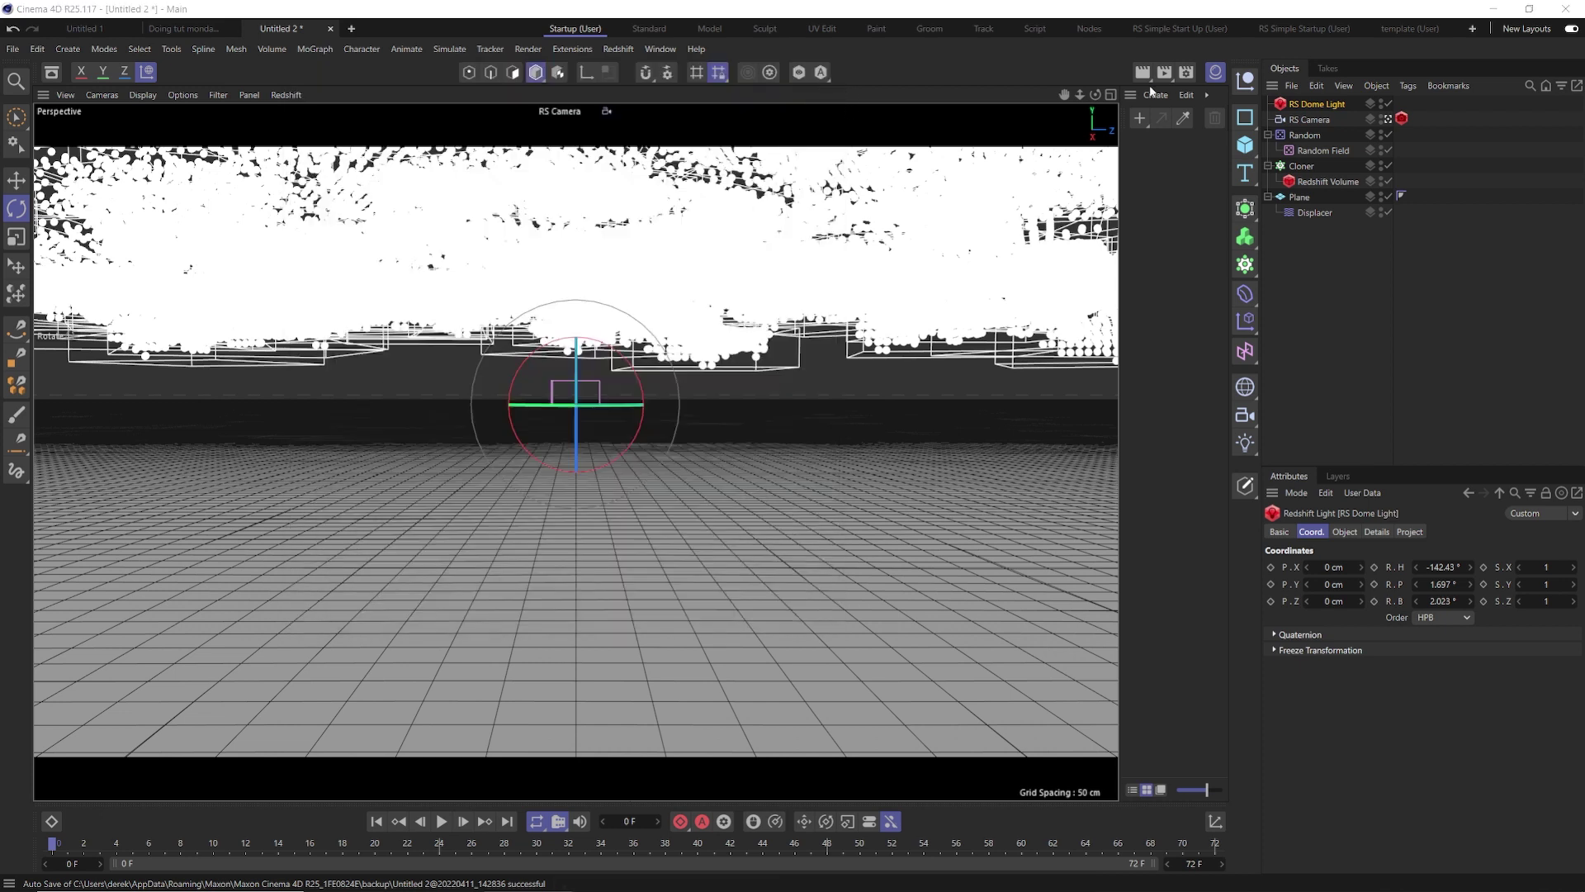
Step: Create a Redshift material and set its diffuse color to black in the shader graph
{"action": "left_click", "coordinate": [1153, 95]}
{"action": "mouse_move", "coordinate": [1188, 169]}
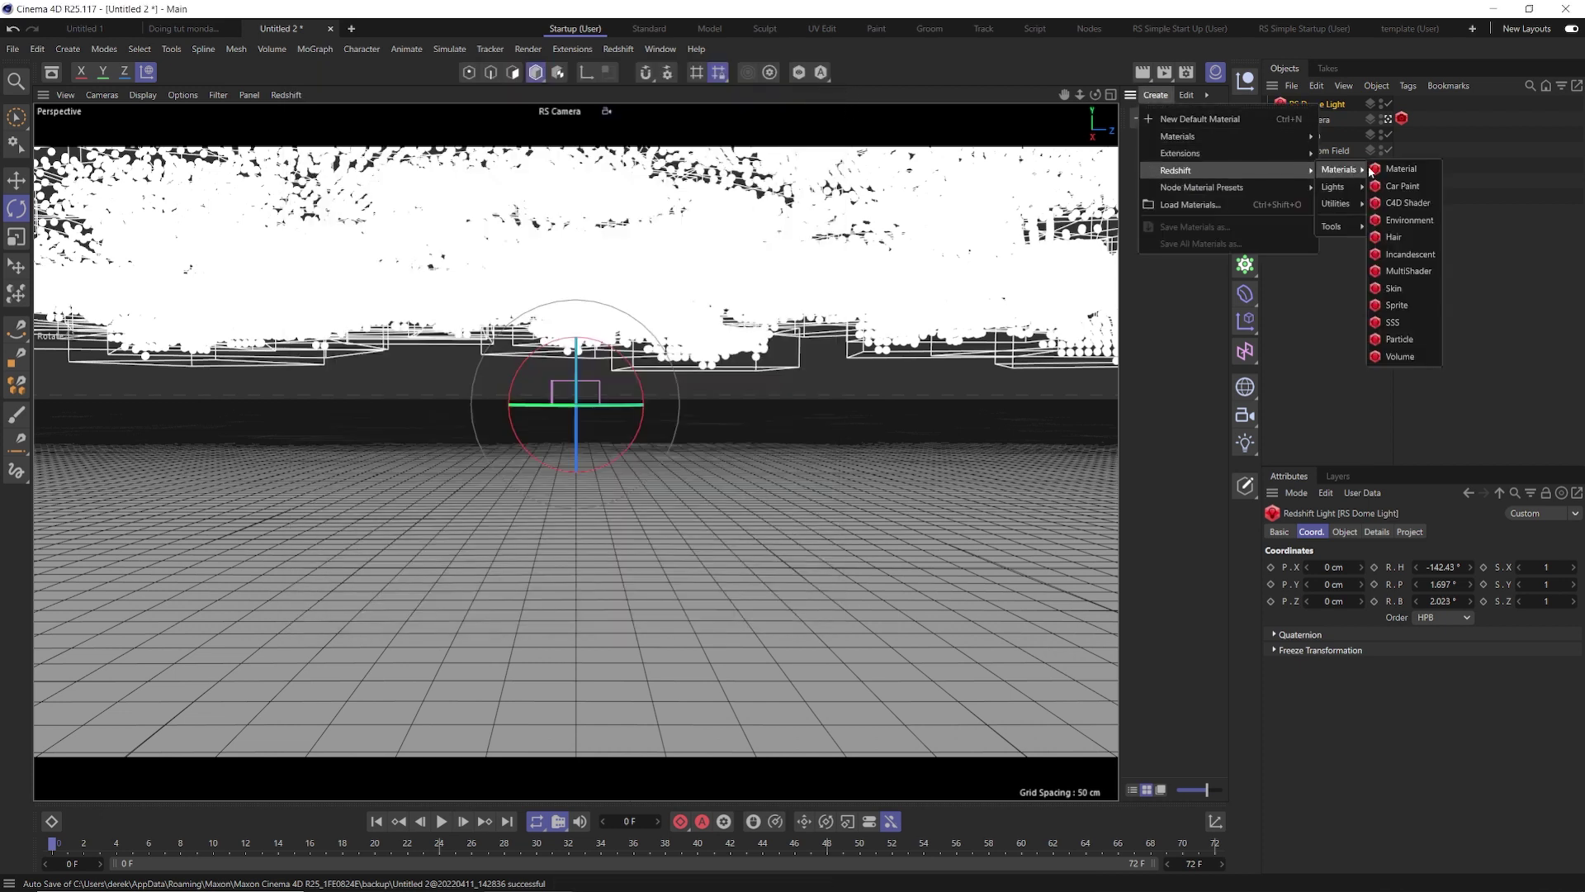
{"action": "left_click", "coordinate": [1404, 169]}
{"action": "double_click", "coordinate": [1143, 156]}
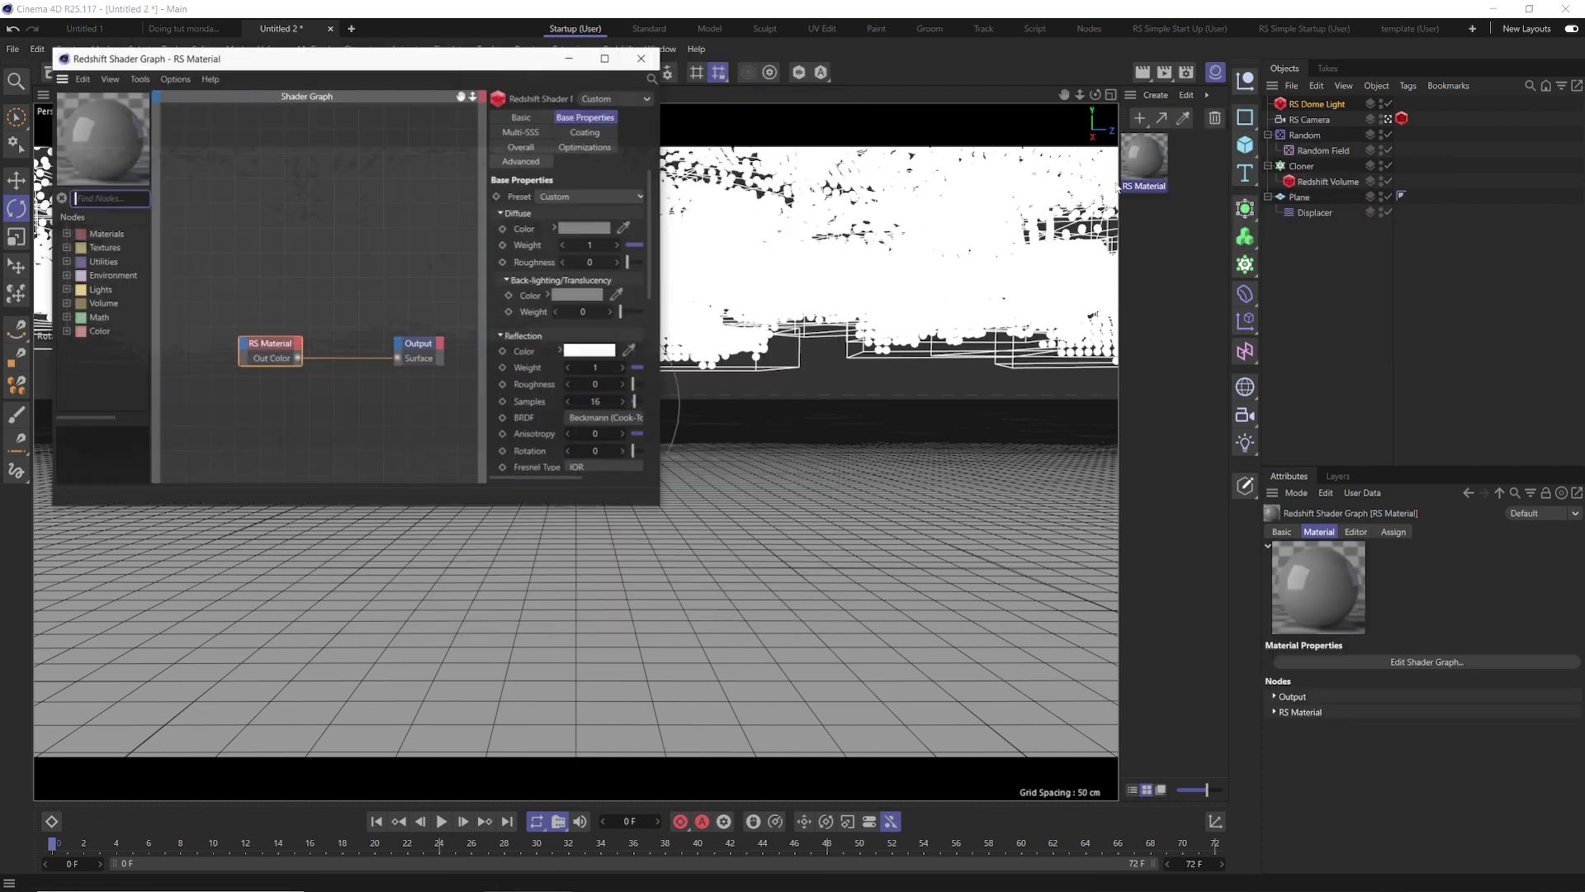
{"action": "left_click", "coordinate": [584, 228]}
{"action": "left_click_drag", "start_coordinate": [430, 364], "coordinate": [430, 417]}
{"action": "left_click", "coordinate": [738, 246]}
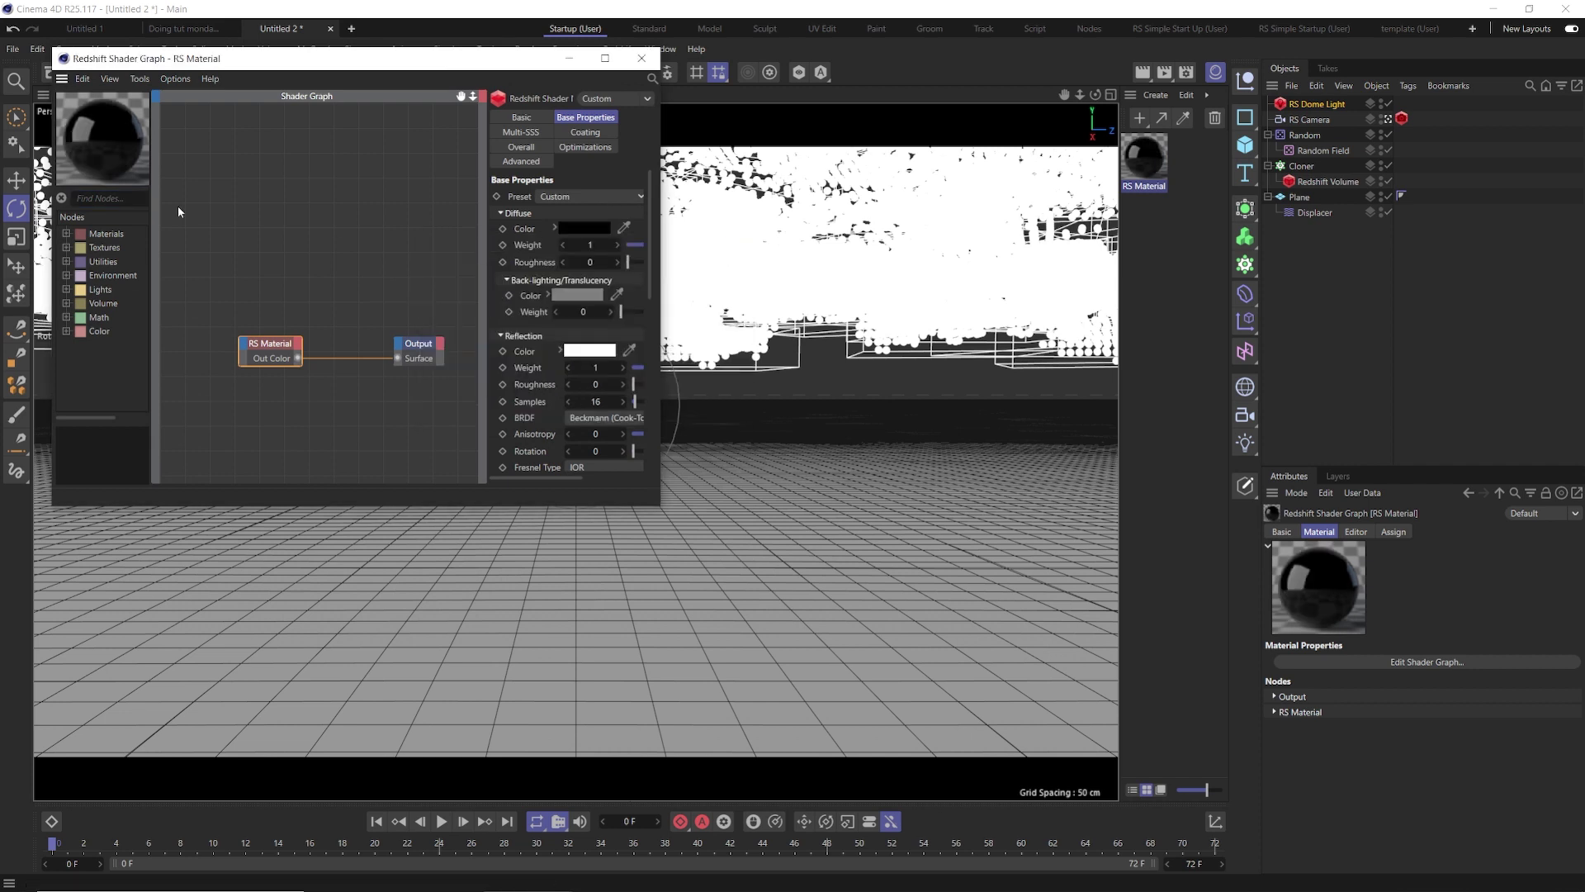
Step: Add a Maxon Noise node and a Bump Map node to the material's shader graph
{"action": "type", "text": "max"}
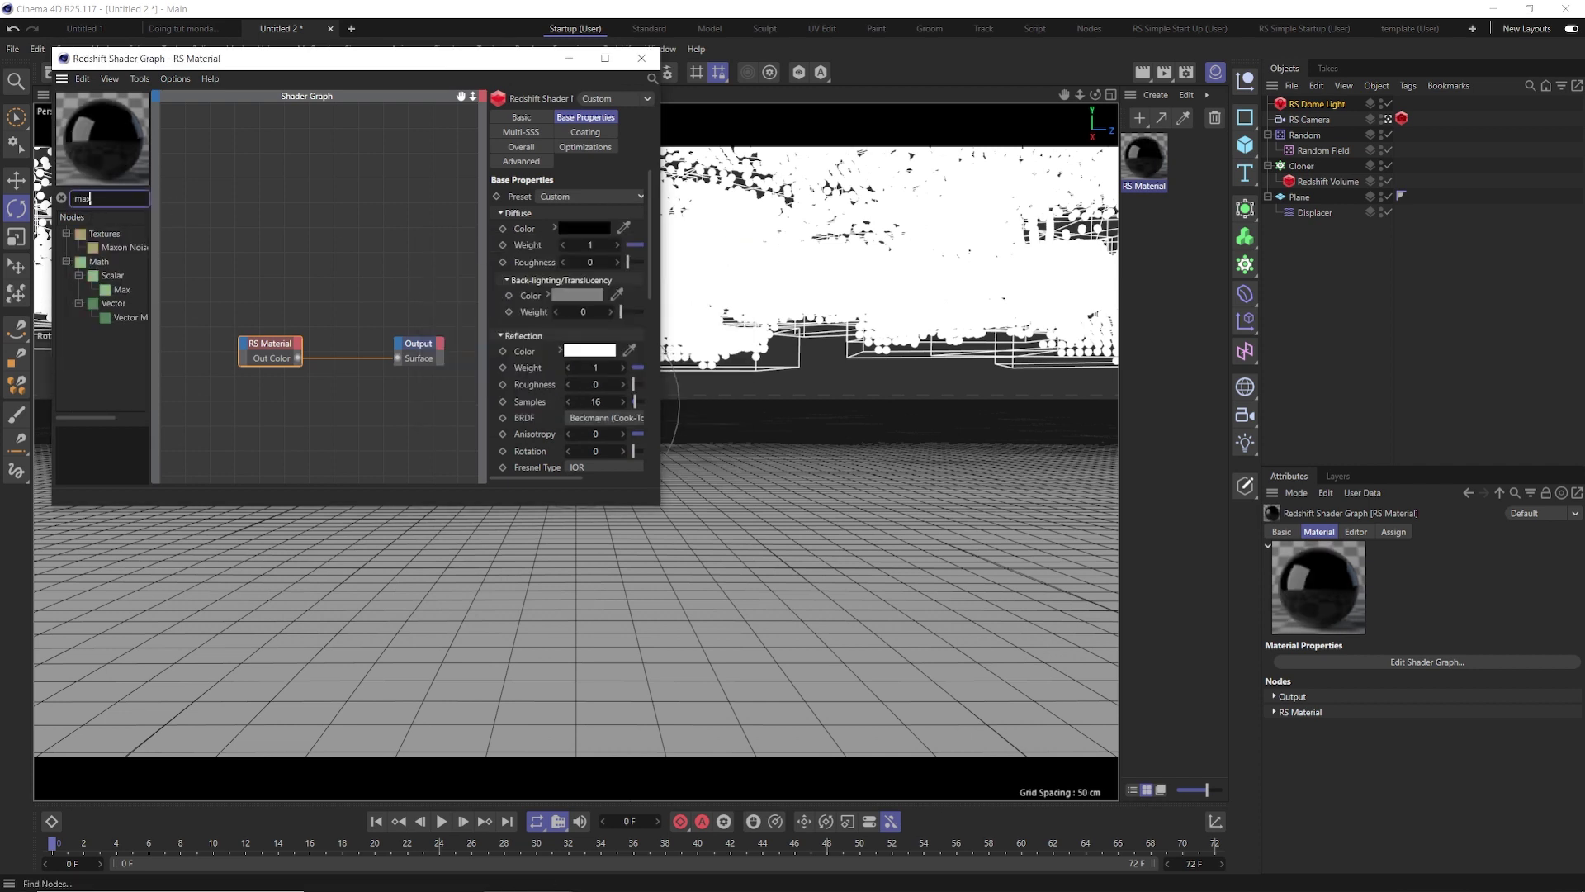
{"action": "left_click_drag", "start_coordinate": [124, 247], "coordinate": [233, 223]}
{"action": "double_click", "coordinate": [107, 198]}
{"action": "type", "text": "bump"}
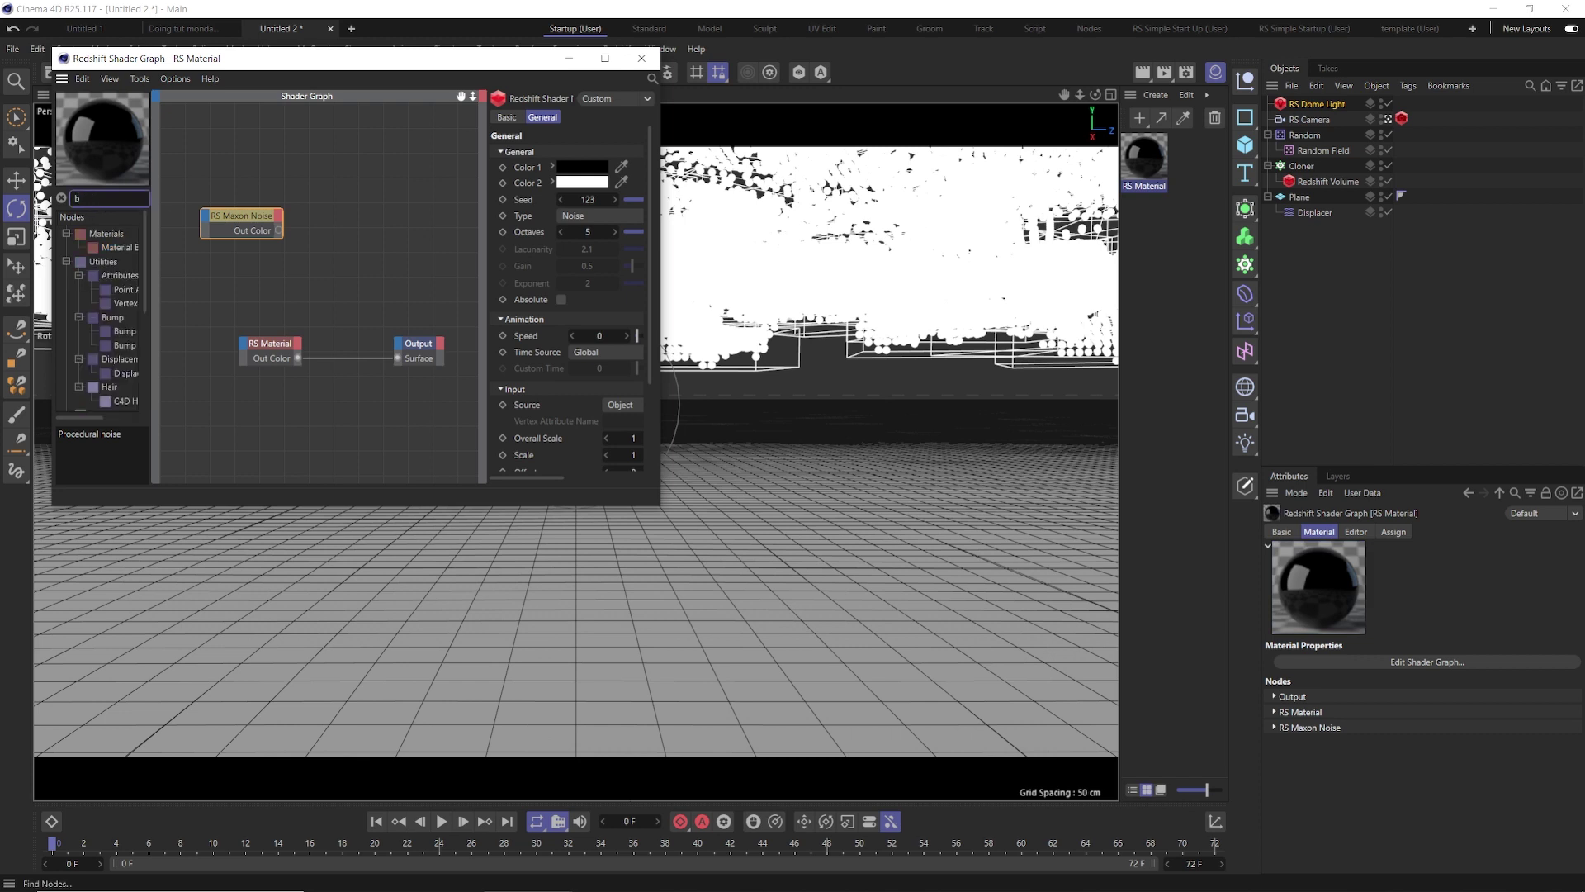
{"action": "left_click_drag", "start_coordinate": [132, 275], "coordinate": [334, 235]}
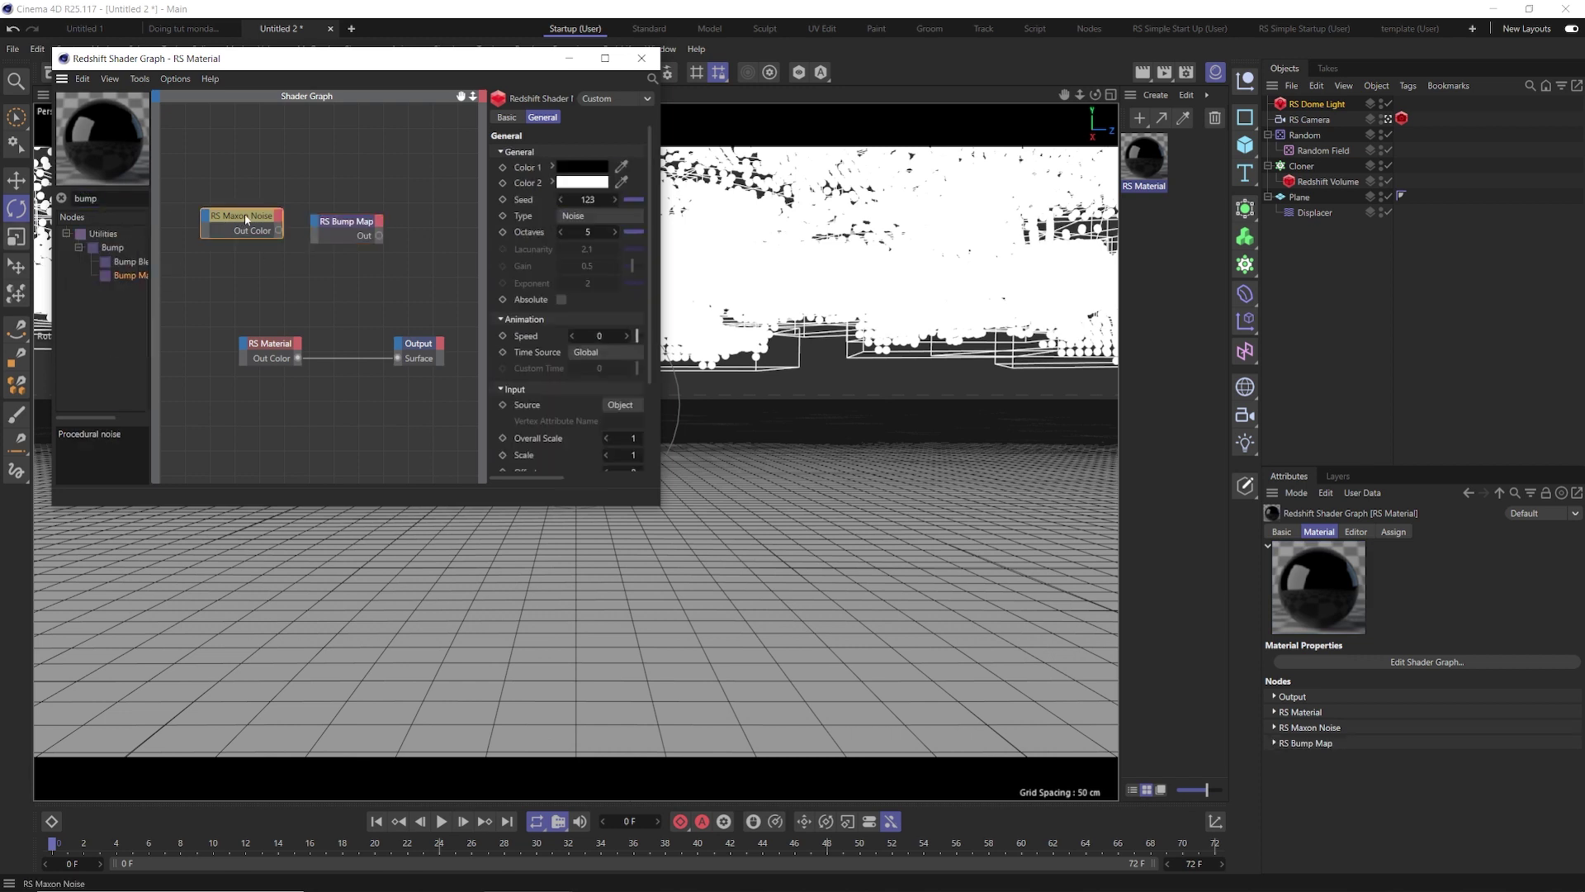
Step: Set the Maxon Noise node's noise type to Pezo
{"action": "left_click", "coordinate": [241, 216]}
{"action": "left_click", "coordinate": [584, 215]}
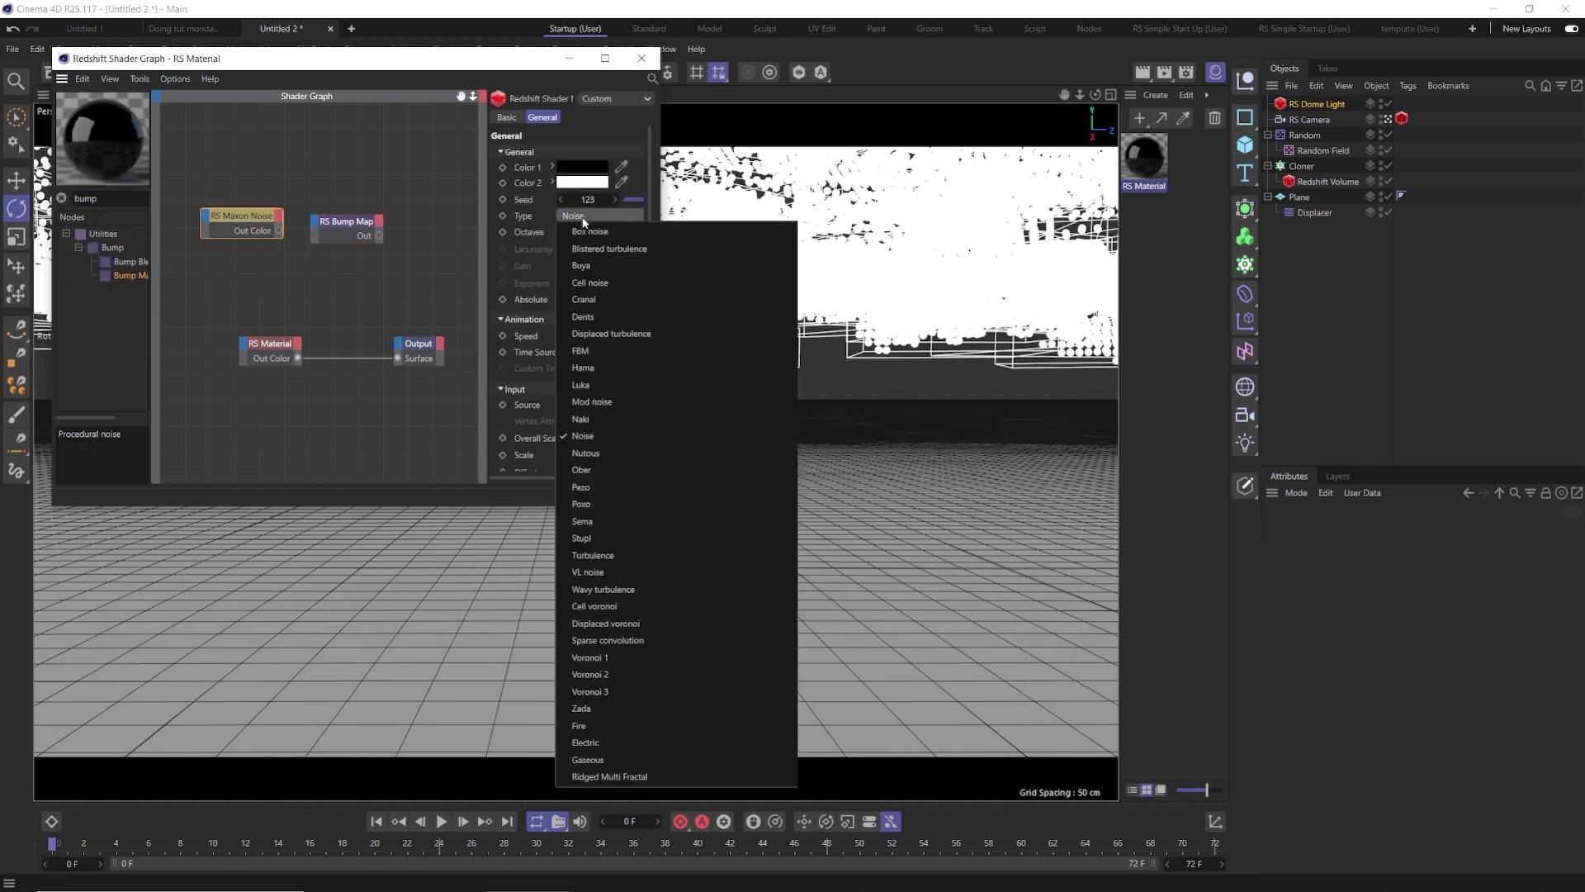
{"action": "left_click", "coordinate": [583, 487]}
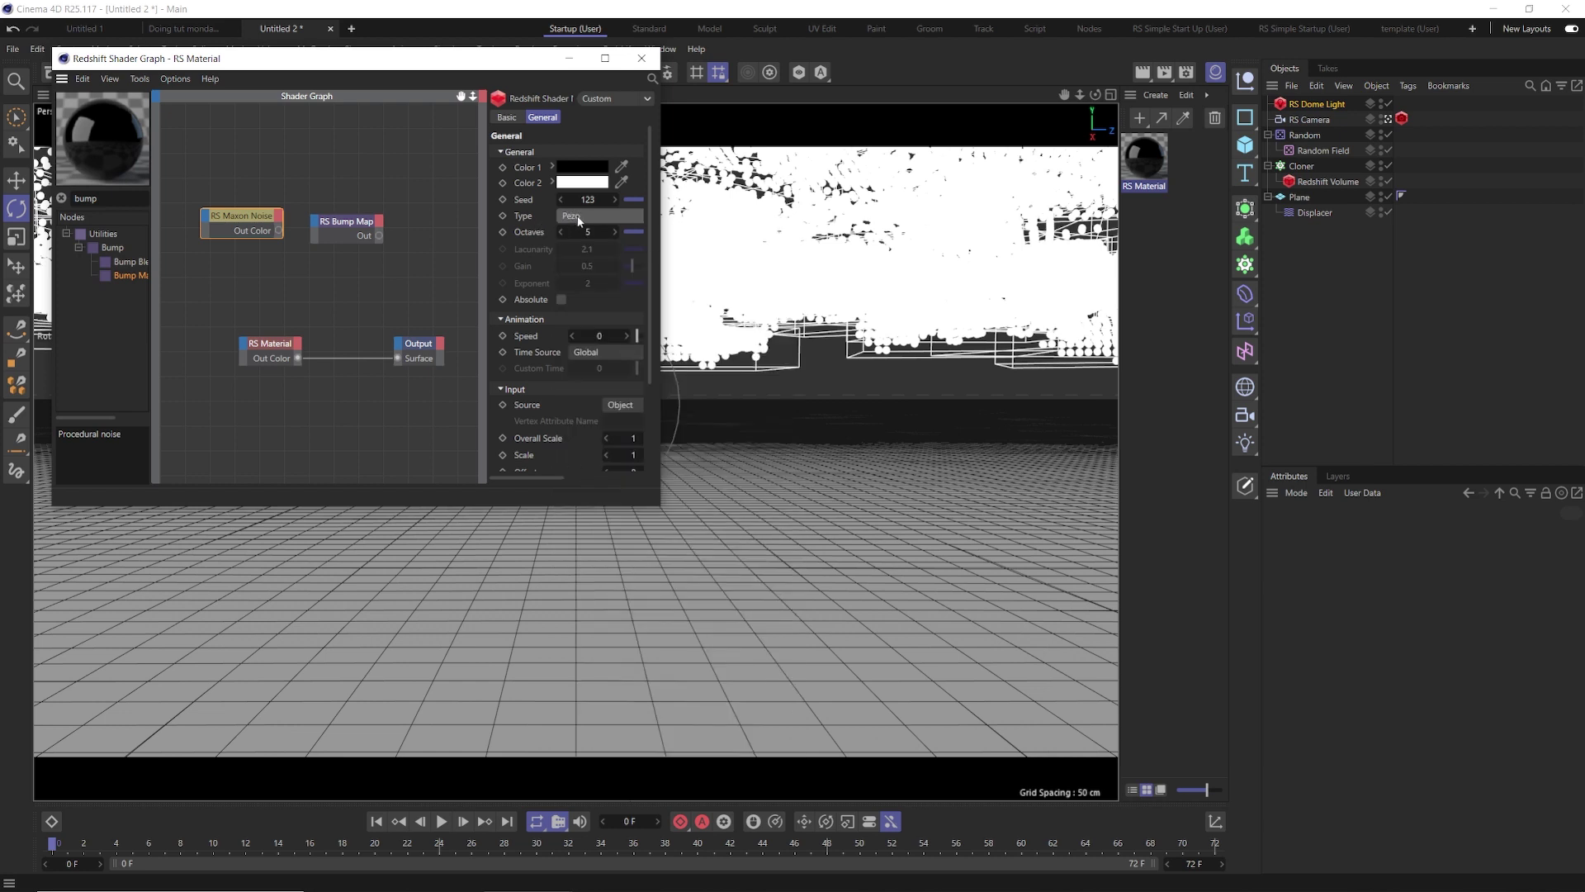
Step: Set the Maxon Noise node's overall scale to 10 and connect its output to the Bump Map node's input
{"action": "left_click", "coordinate": [619, 439]}
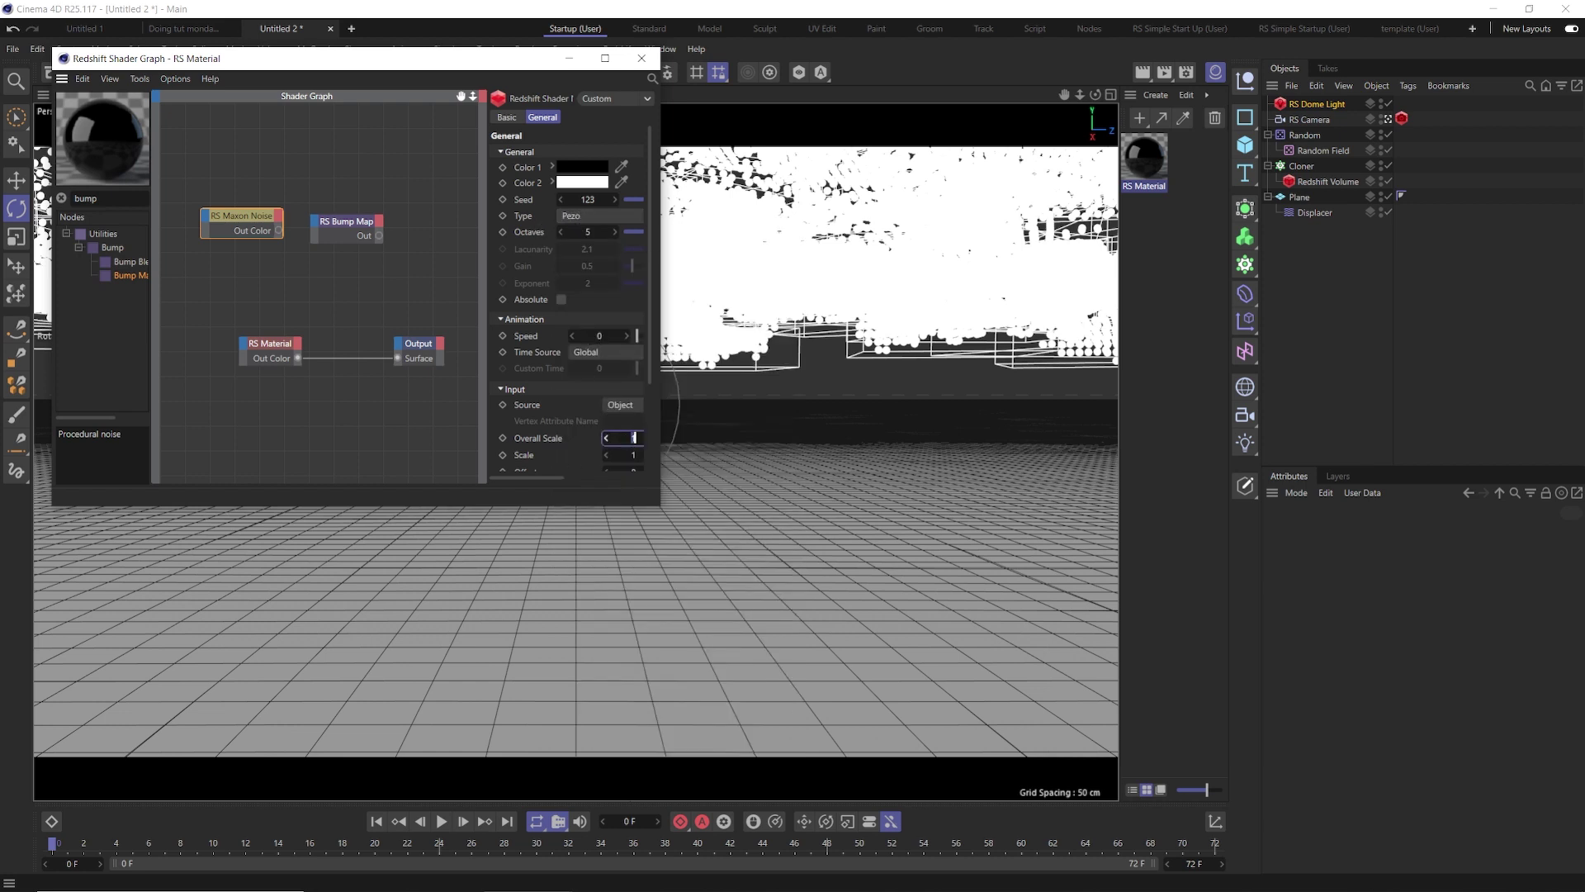
{"action": "type", "text": "10"}
{"action": "key", "text": "Return"}
{"action": "left_click_drag", "start_coordinate": [279, 230], "coordinate": [379, 247]}
Step: Set the Bump Map's height scale to 0.2 and connect its output to the RS Material's overall Bump Input
{"action": "left_click", "coordinate": [353, 230]}
{"action": "left_click", "coordinate": [642, 199]}
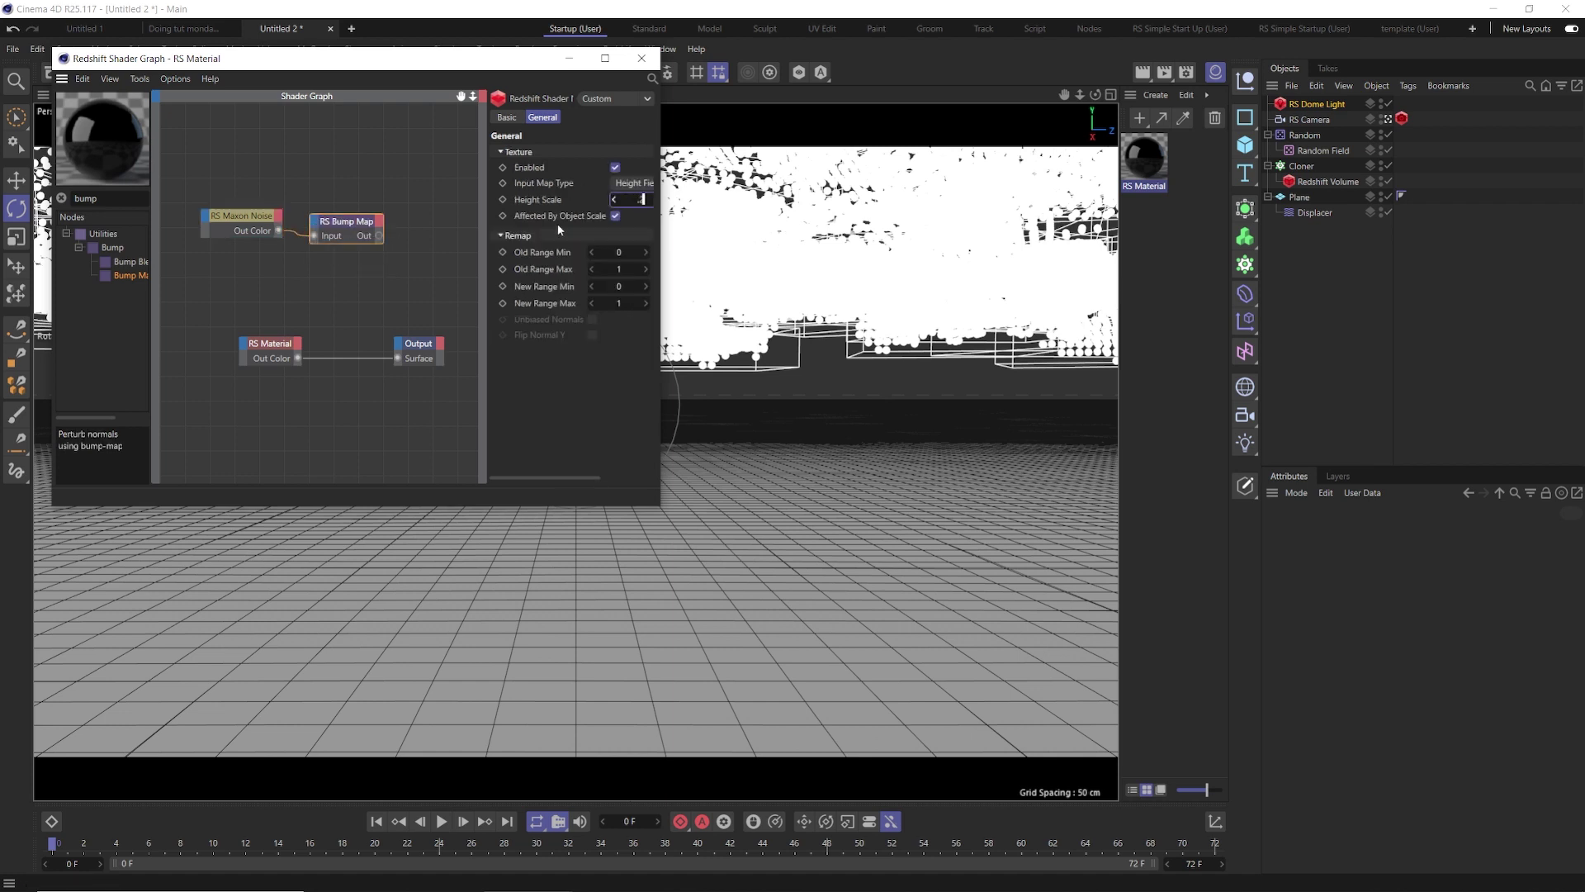
{"action": "type", "text": "0.2"}
{"action": "key", "text": "Return"}
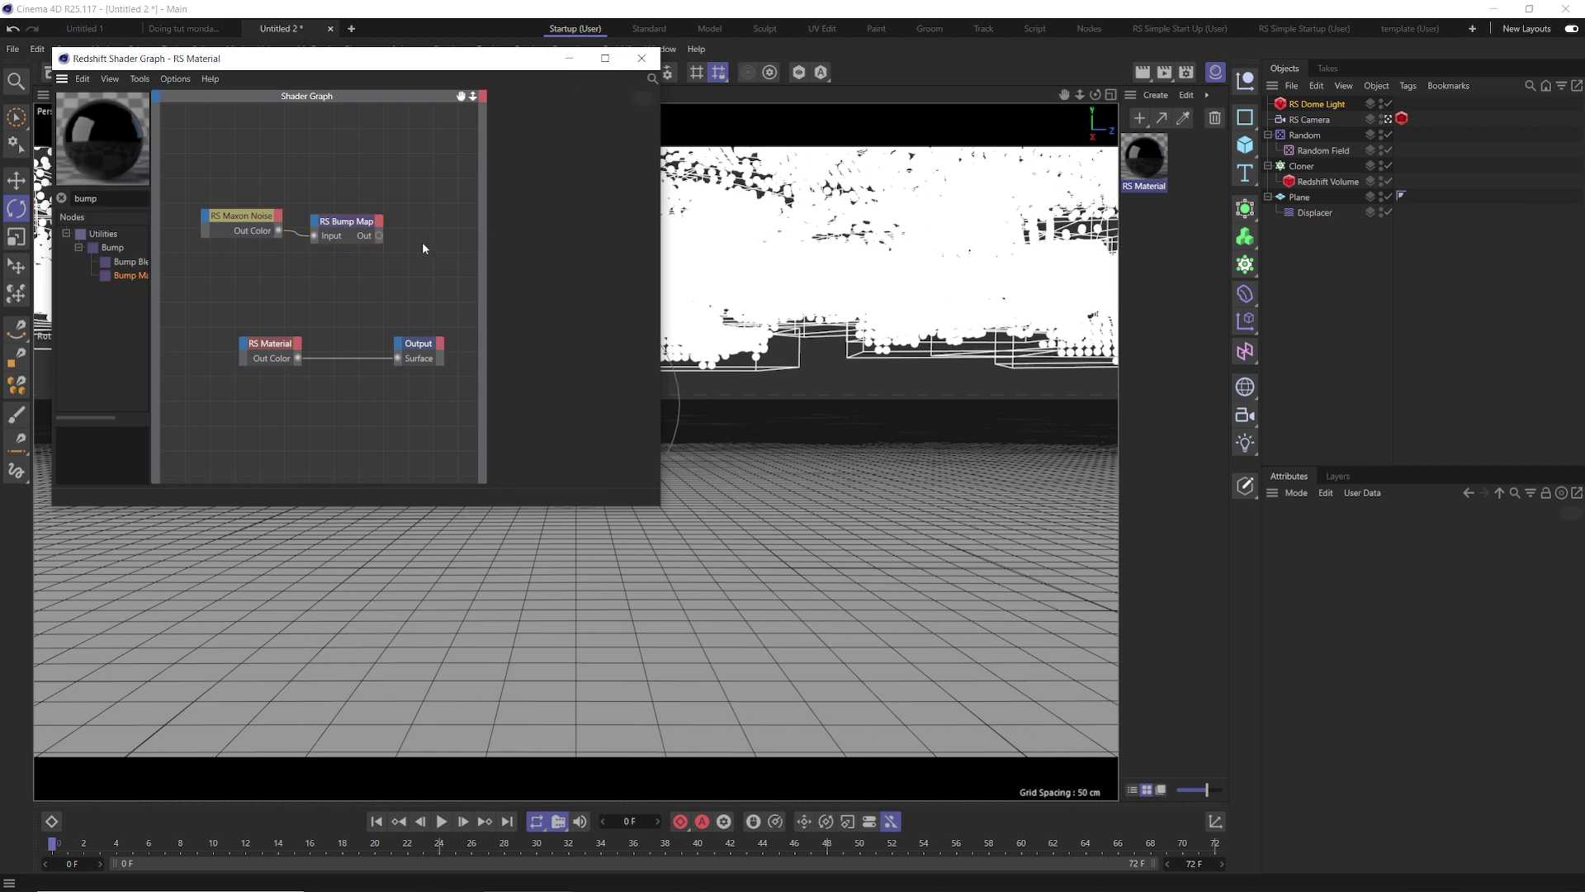
{"action": "left_click_drag", "start_coordinate": [380, 241], "coordinate": [250, 345]}
{"action": "mouse_move", "coordinate": [274, 513]}
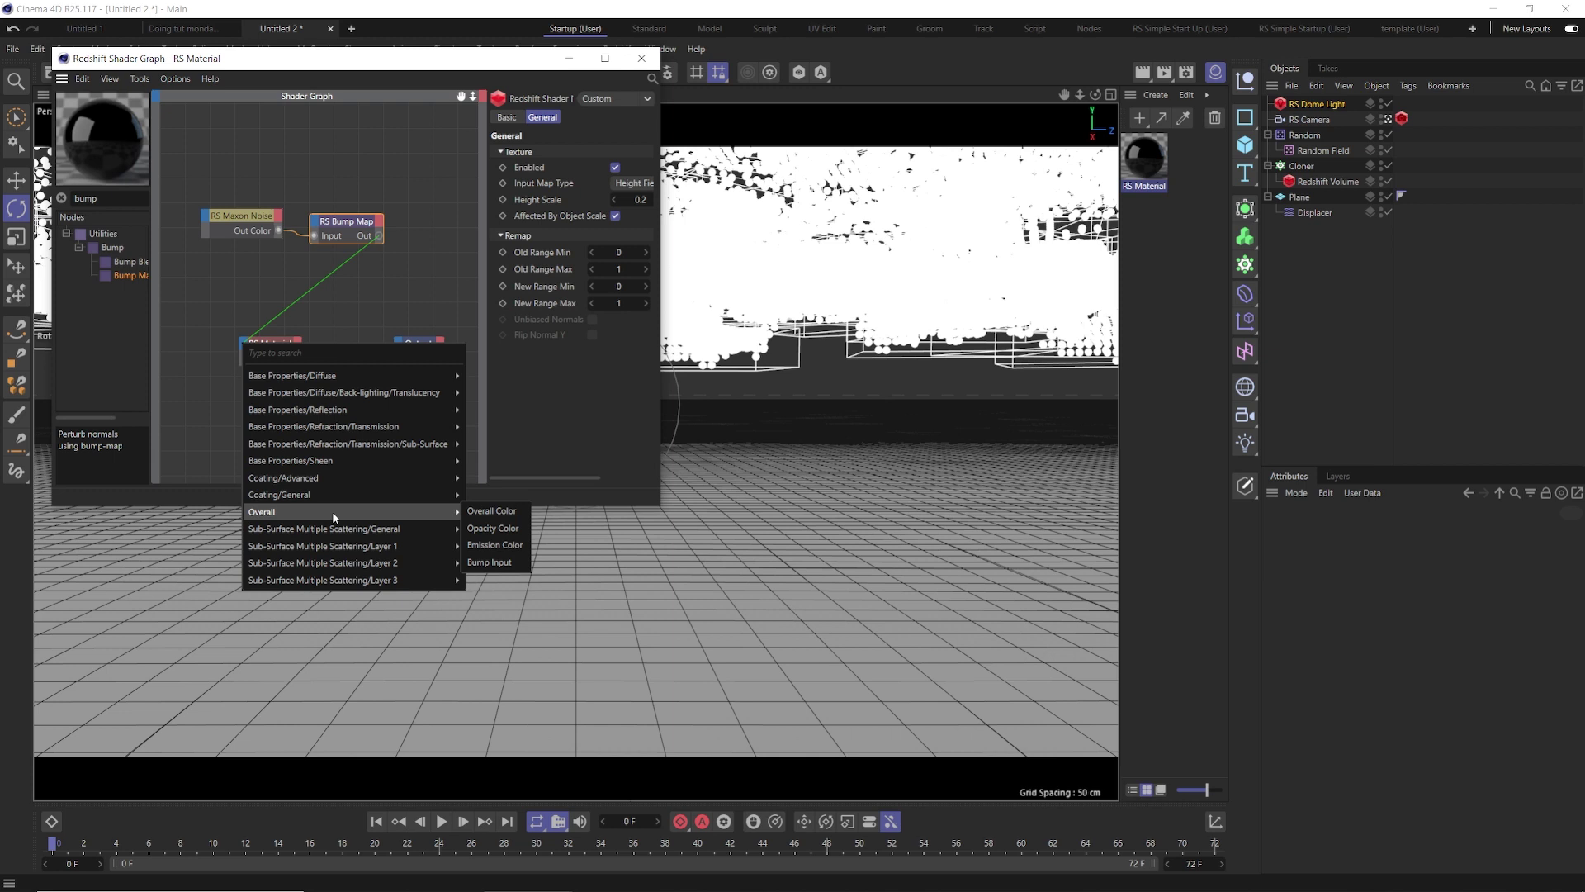
{"action": "left_click", "coordinate": [488, 562]}
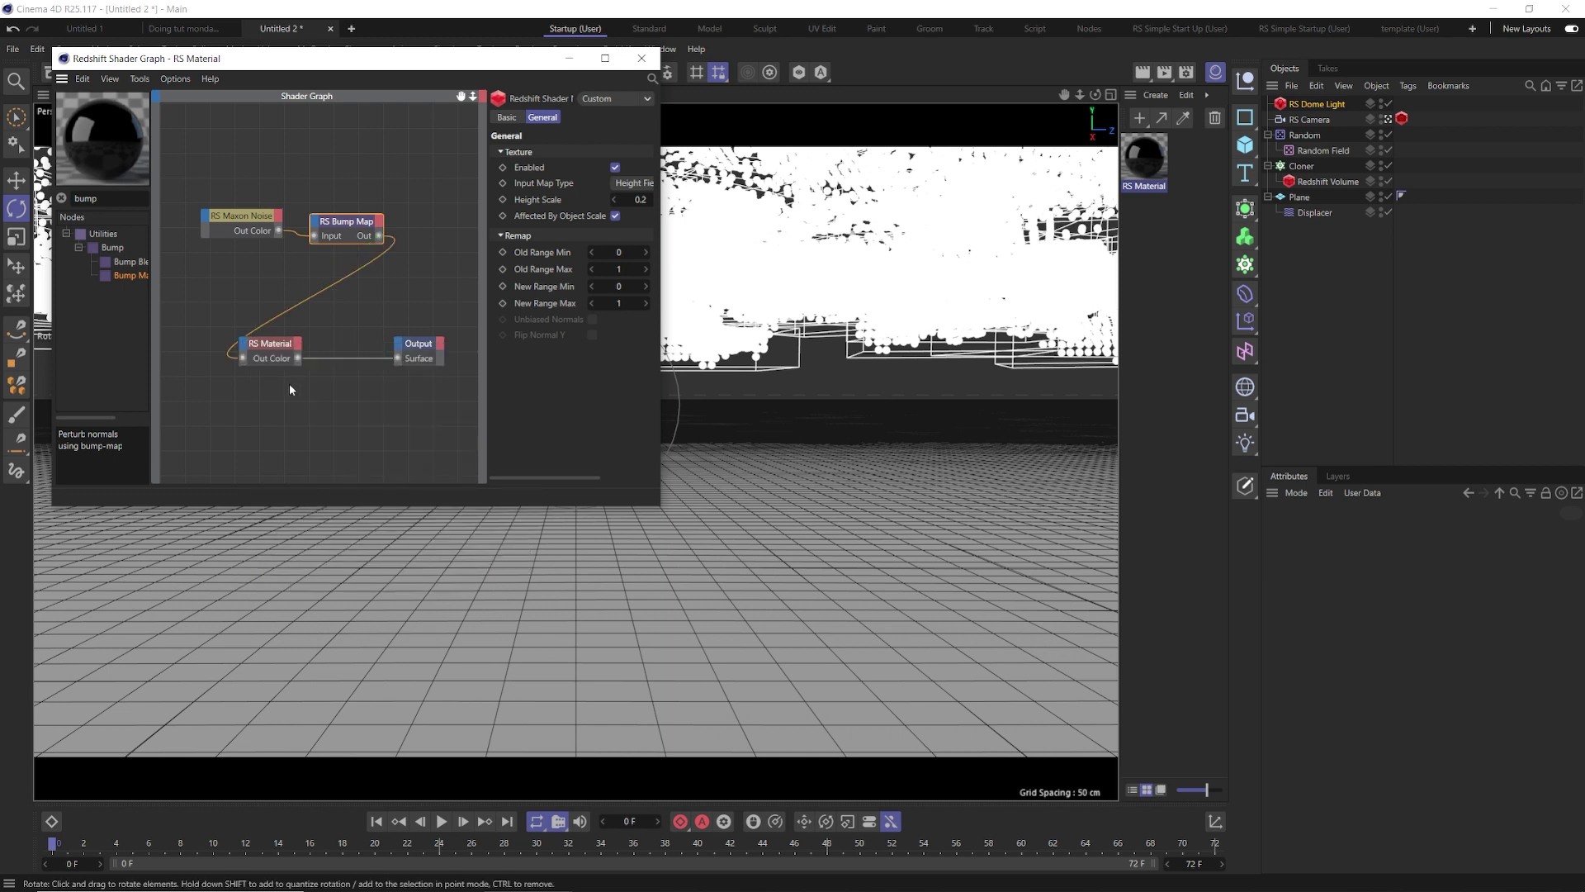
Step: Close the shader graph, apply the black RS Material to the plane, and preview it in the Redshift RenderView
{"action": "left_click", "coordinate": [642, 58]}
{"action": "left_click_drag", "start_coordinate": [1154, 151], "coordinate": [1312, 200]}
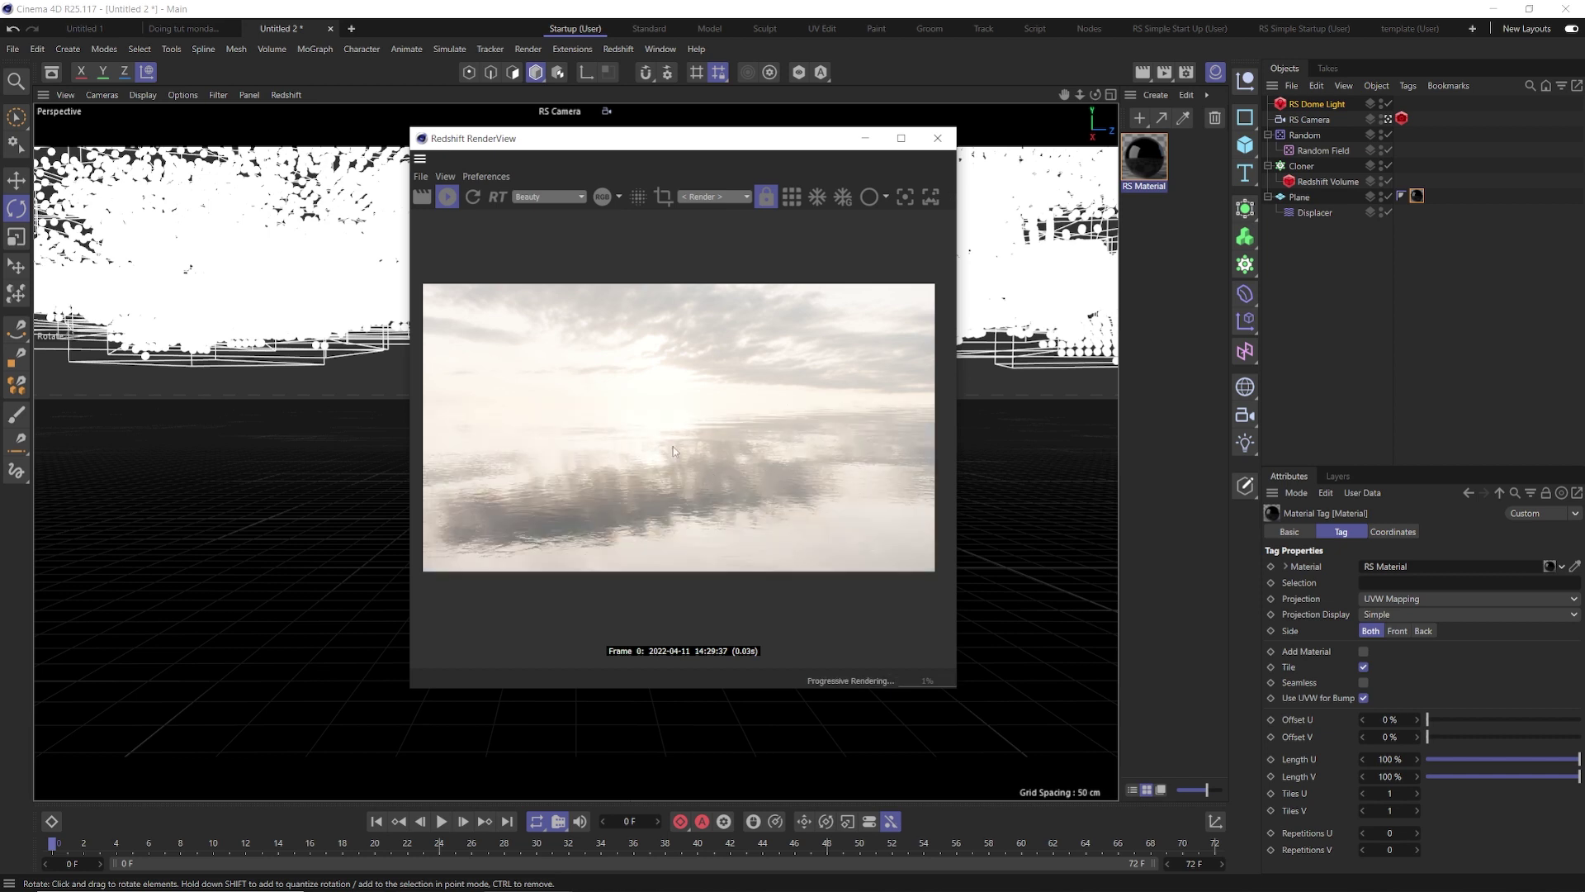
{"action": "left_click_drag", "start_coordinate": [537, 138], "coordinate": [236, 115]}
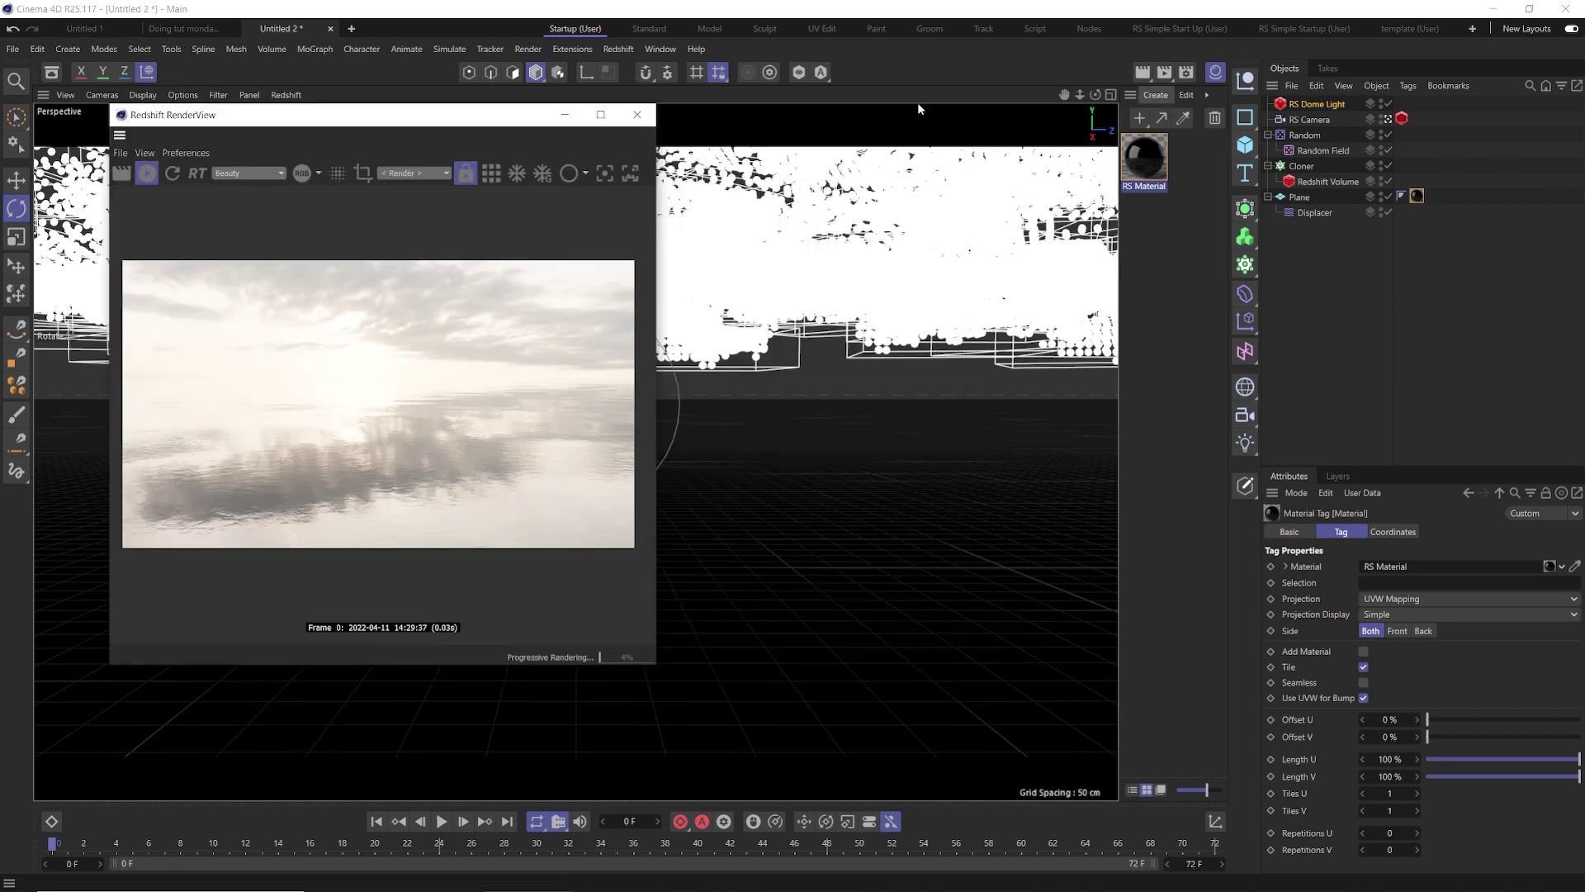
Step: Create a Redshift Volume material, apply it to the Redshift Volume in the cloner, and move the RenderView aside
{"action": "left_click", "coordinate": [1156, 95]}
{"action": "mouse_move", "coordinate": [1175, 170]}
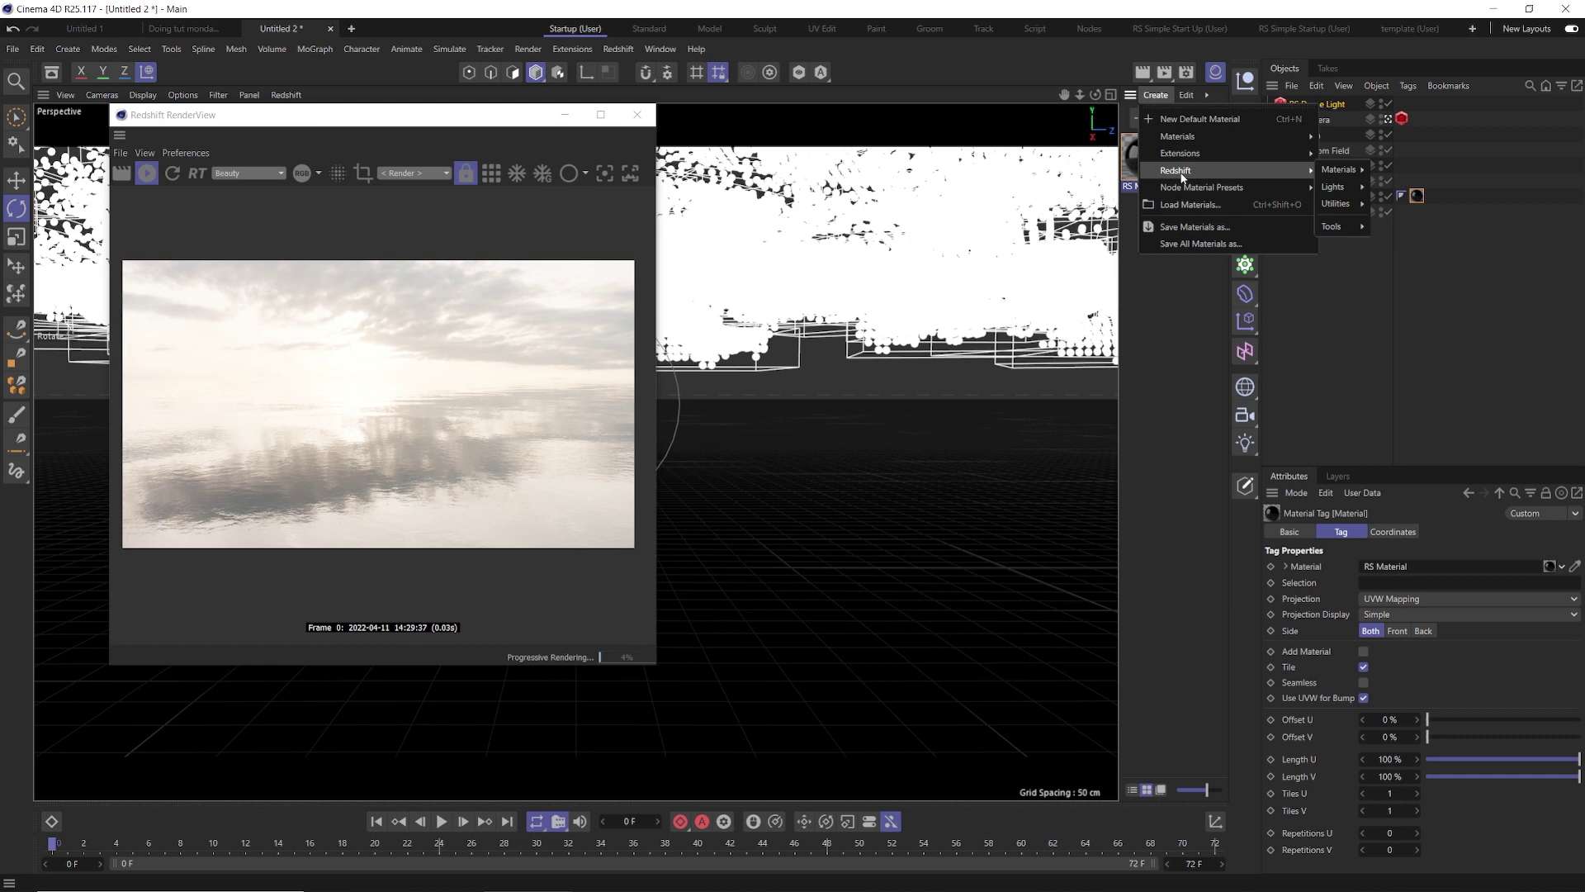
{"action": "mouse_move", "coordinate": [1337, 169]}
{"action": "left_click", "coordinate": [1396, 357]}
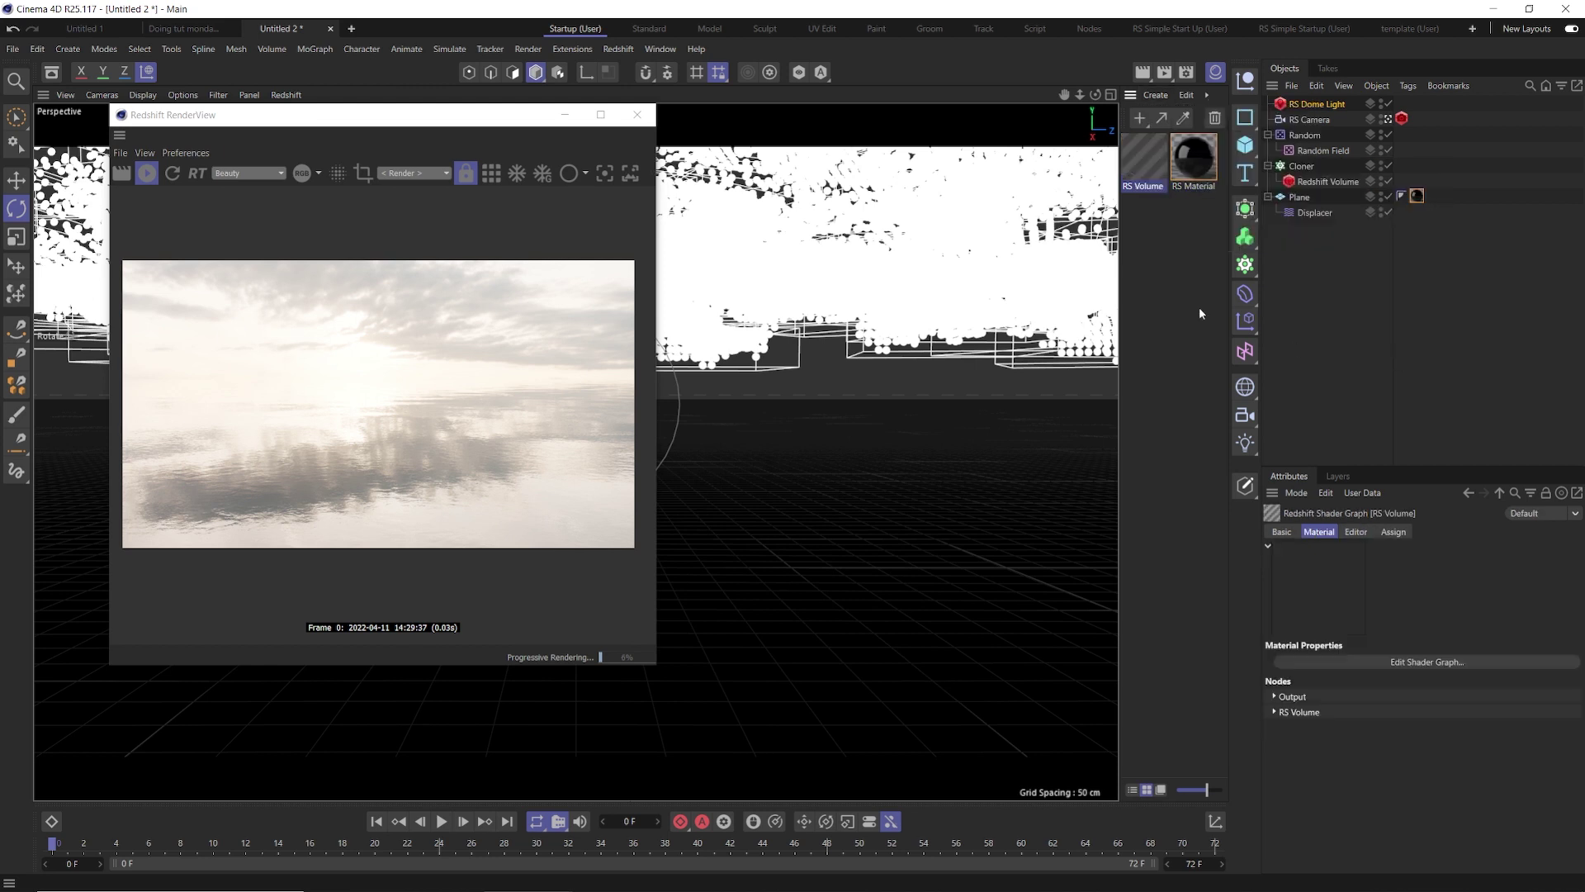
{"action": "left_click_drag", "start_coordinate": [1141, 157], "coordinate": [1325, 181]}
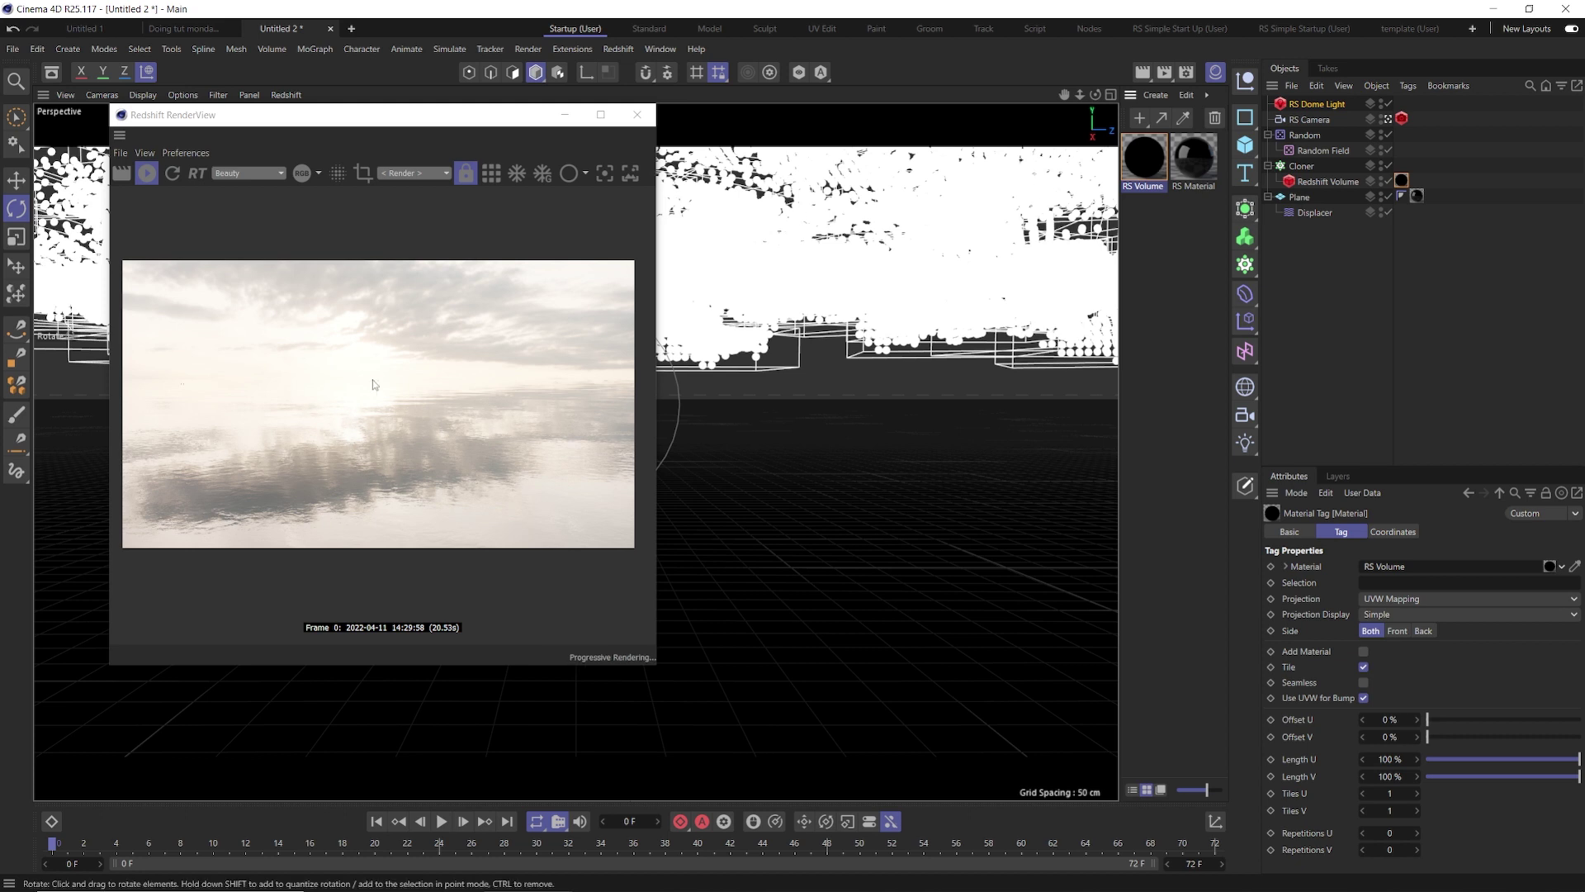
{"action": "left_click_drag", "start_coordinate": [402, 116], "coordinate": [1386, 188]}
Step: Set the RS Volume's scatter channel to the Redshift Volume density, check the render, and stop the live preview
{"action": "double_click", "coordinate": [1143, 155]}
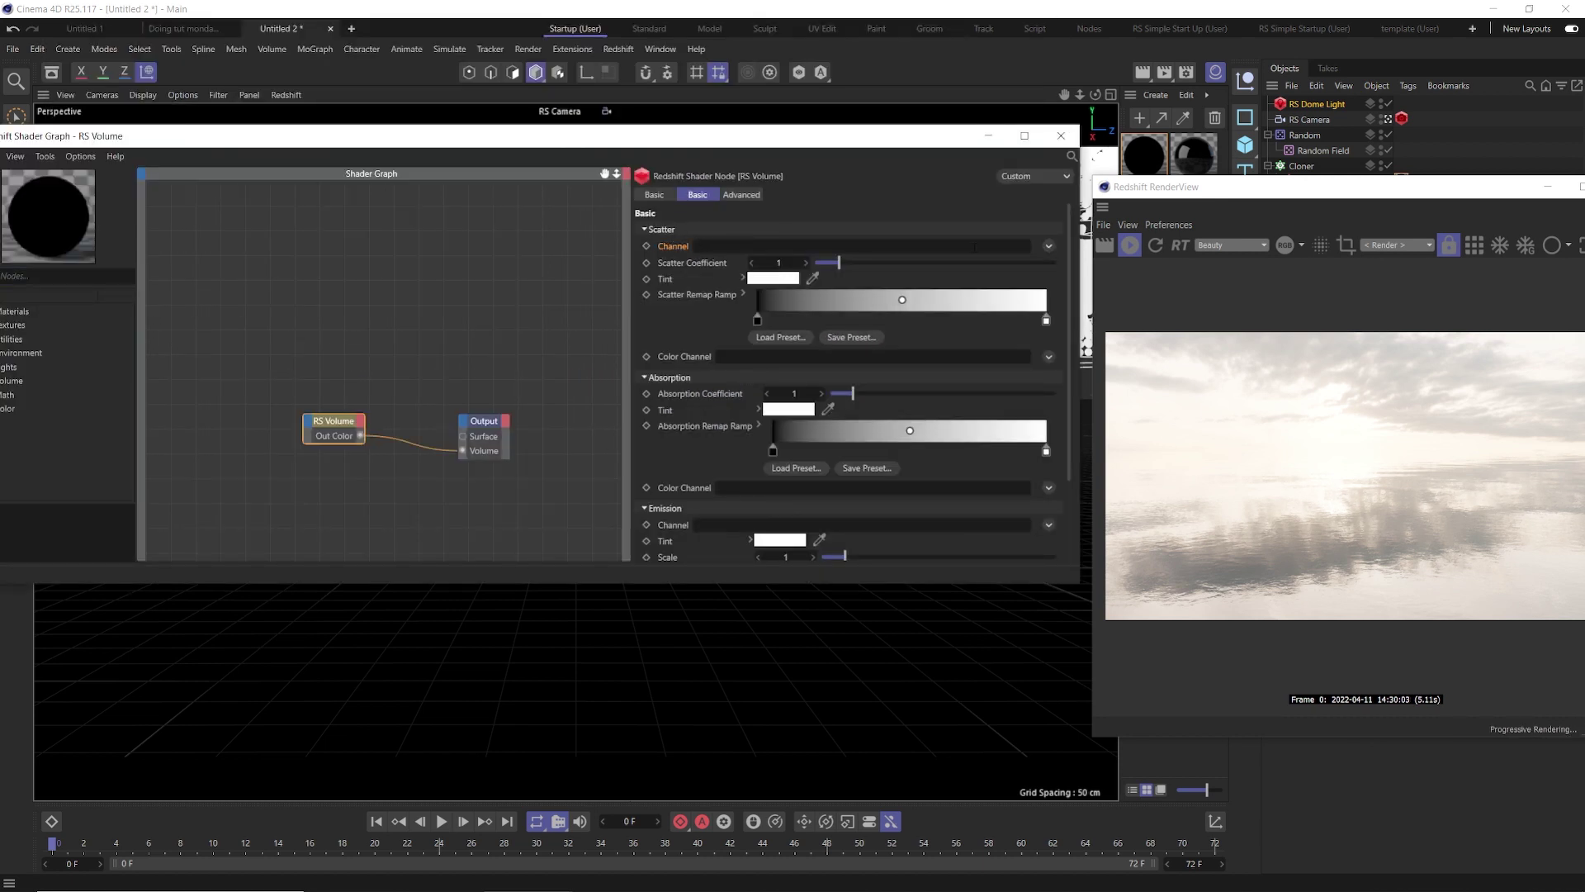
{"action": "left_click", "coordinate": [1049, 246]}
{"action": "mouse_move", "coordinate": [1060, 302]}
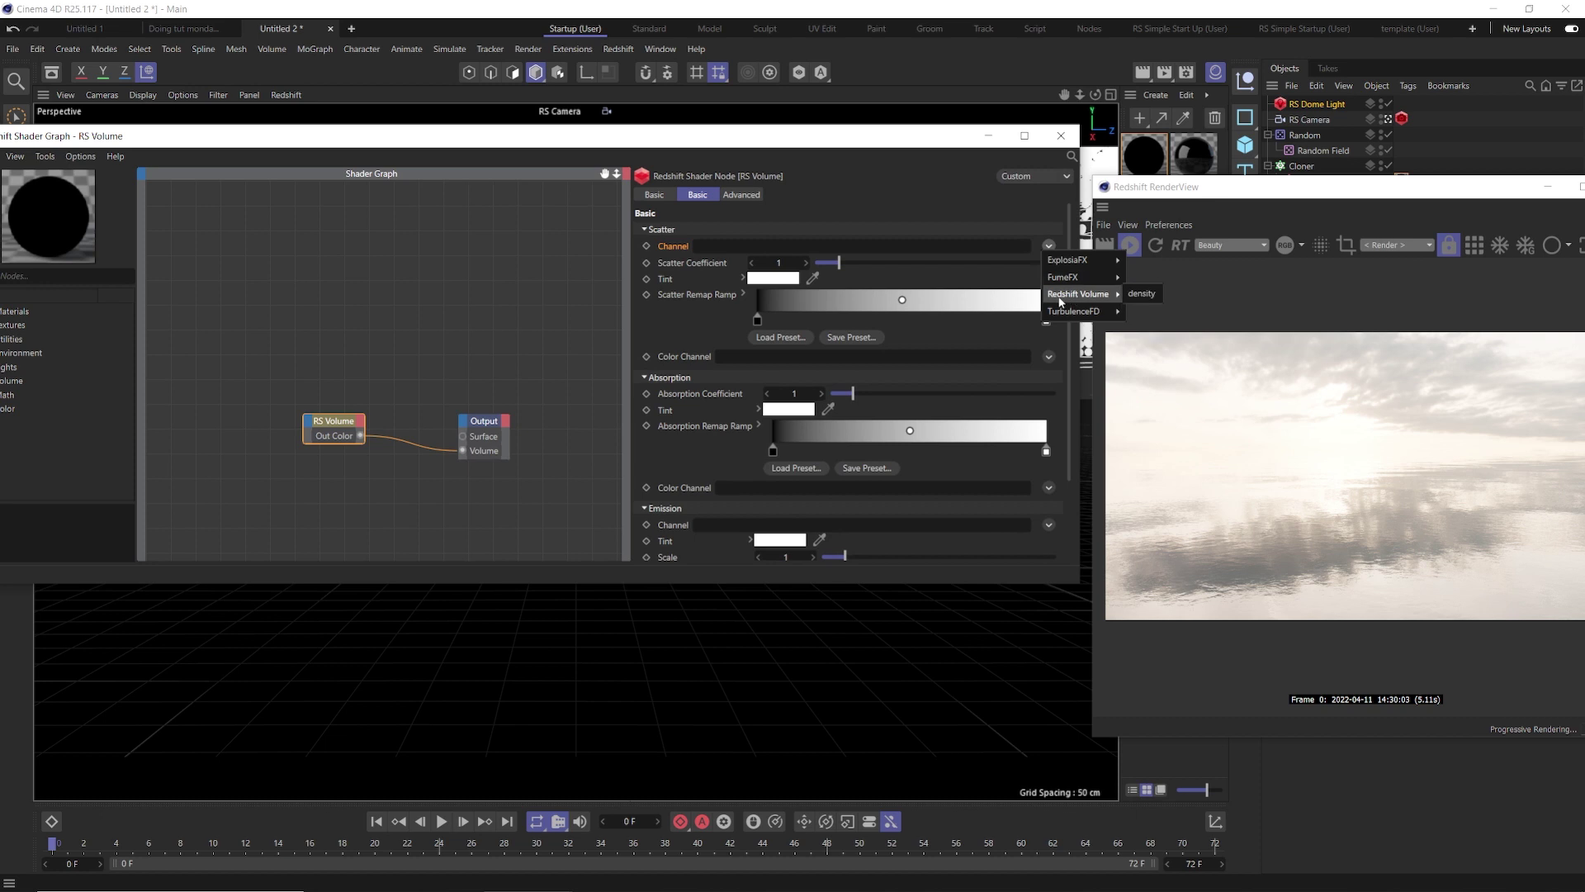
{"action": "left_click", "coordinate": [1139, 294]}
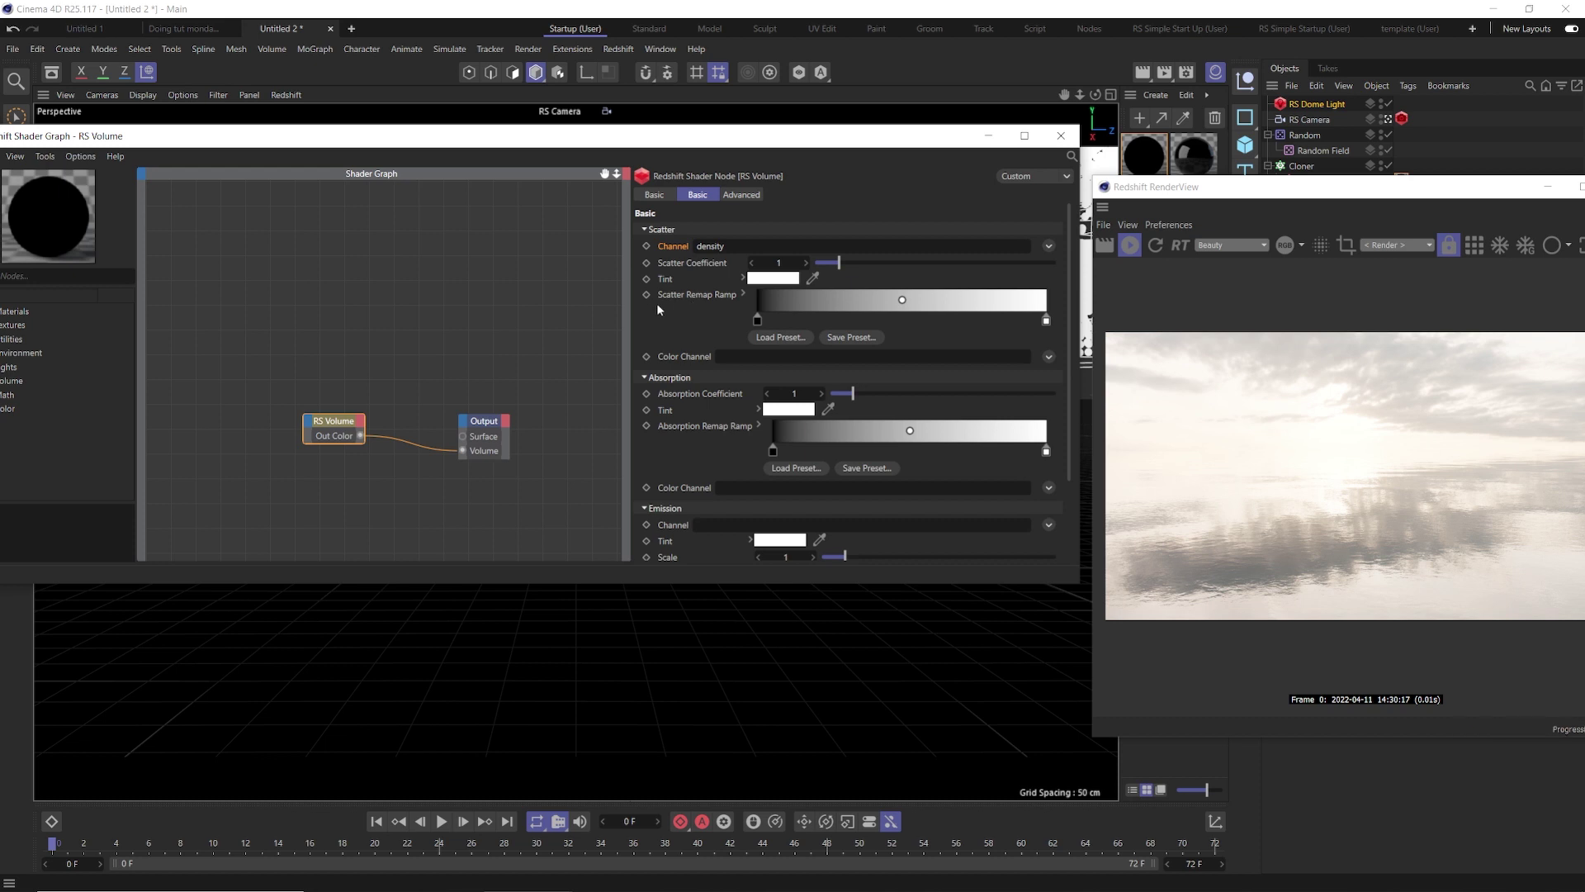
{"action": "left_click_drag", "start_coordinate": [1361, 188], "coordinate": [1322, 173]}
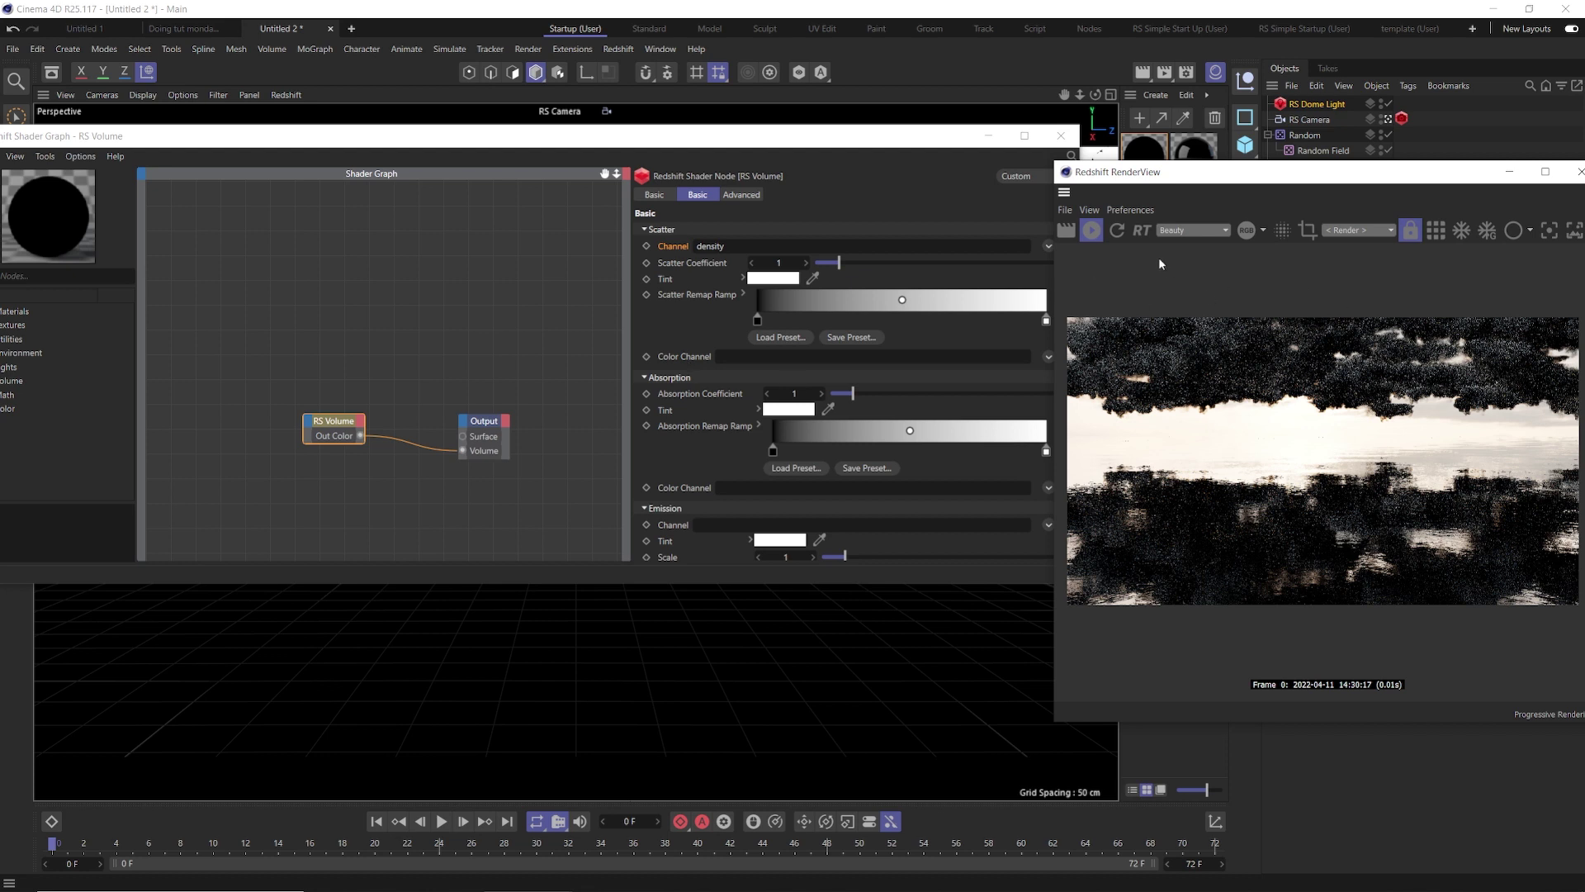
{"action": "left_click", "coordinate": [1091, 230]}
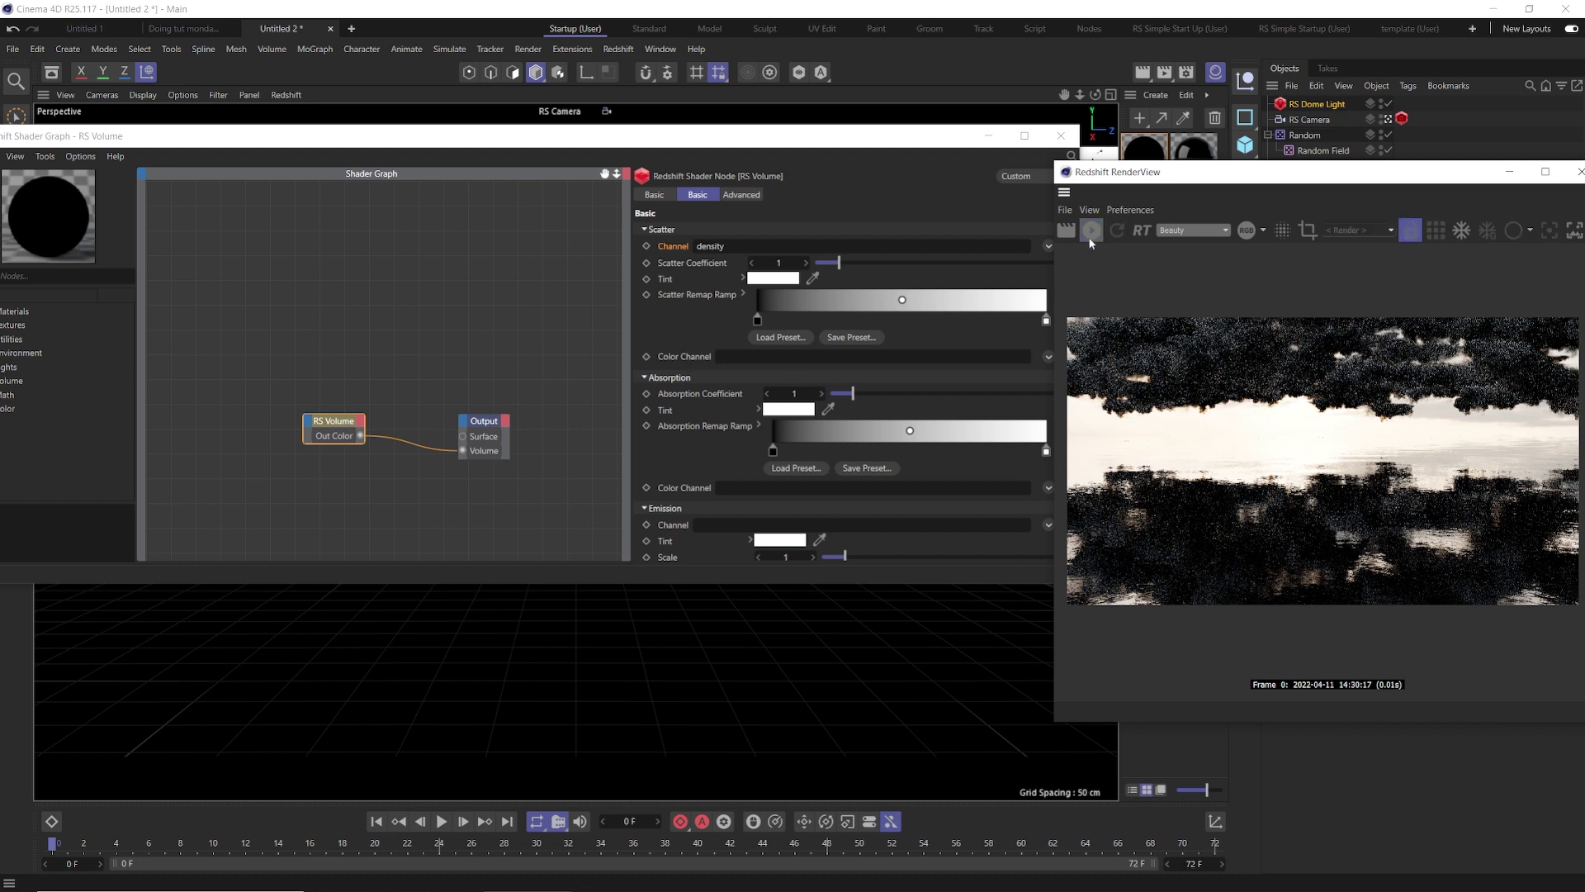
Step: Set the RS Volume's scatter coefficient to 1.5
{"action": "left_click", "coordinate": [800, 139]}
{"action": "left_click", "coordinate": [780, 263]}
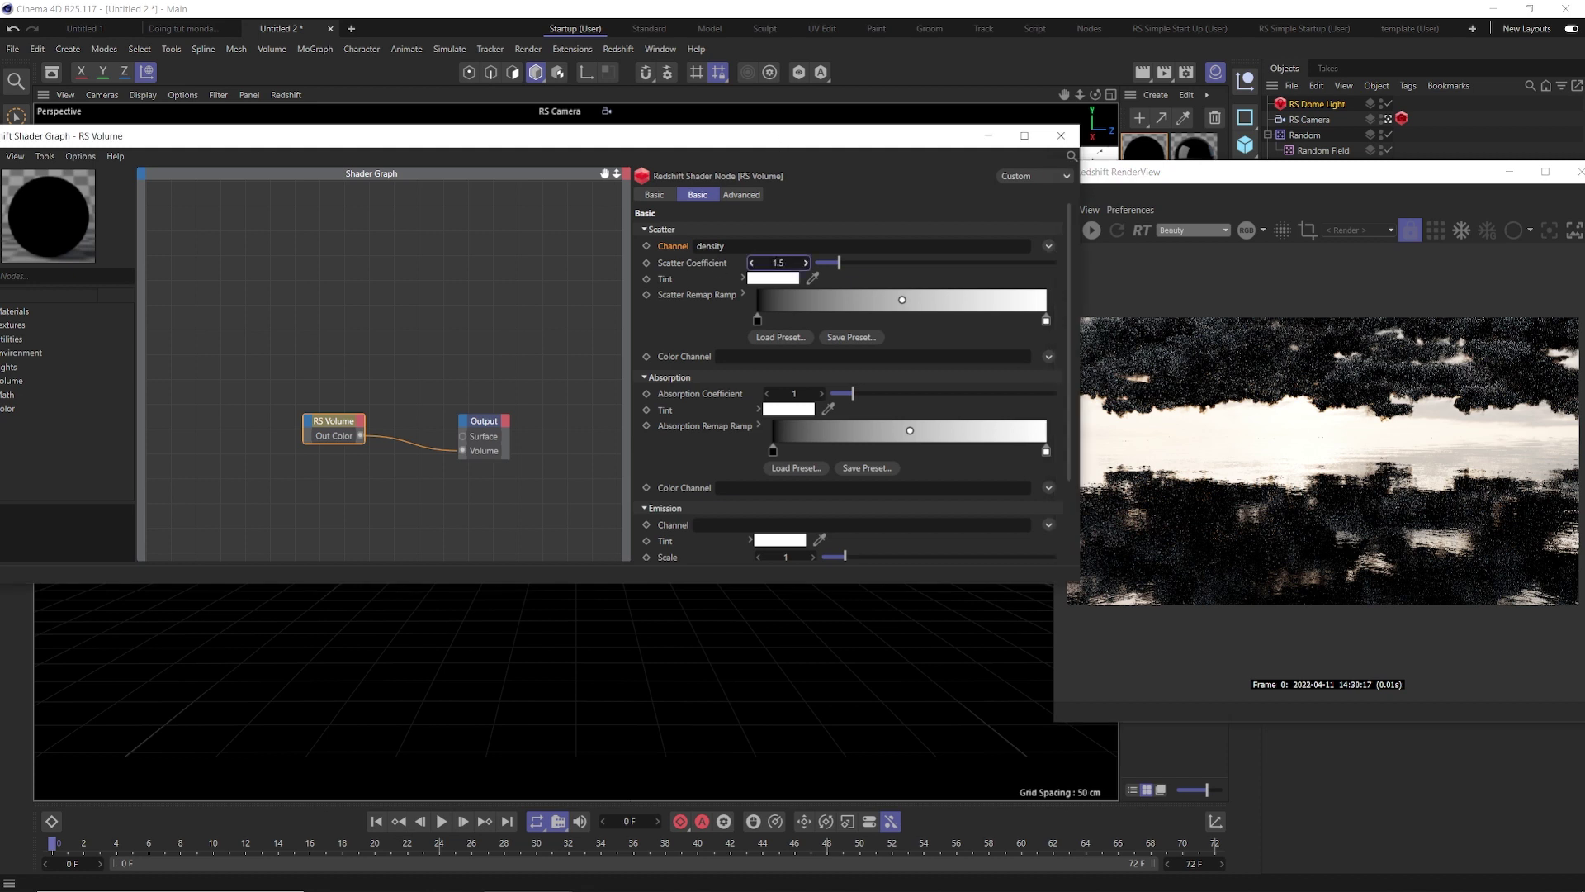
{"action": "key", "text": "Return"}
Step: Recolor the white end knot of the Scatter Remap Ramp to a warm cream with hue 31° and saturation 21%
{"action": "left_click", "coordinate": [1046, 320]}
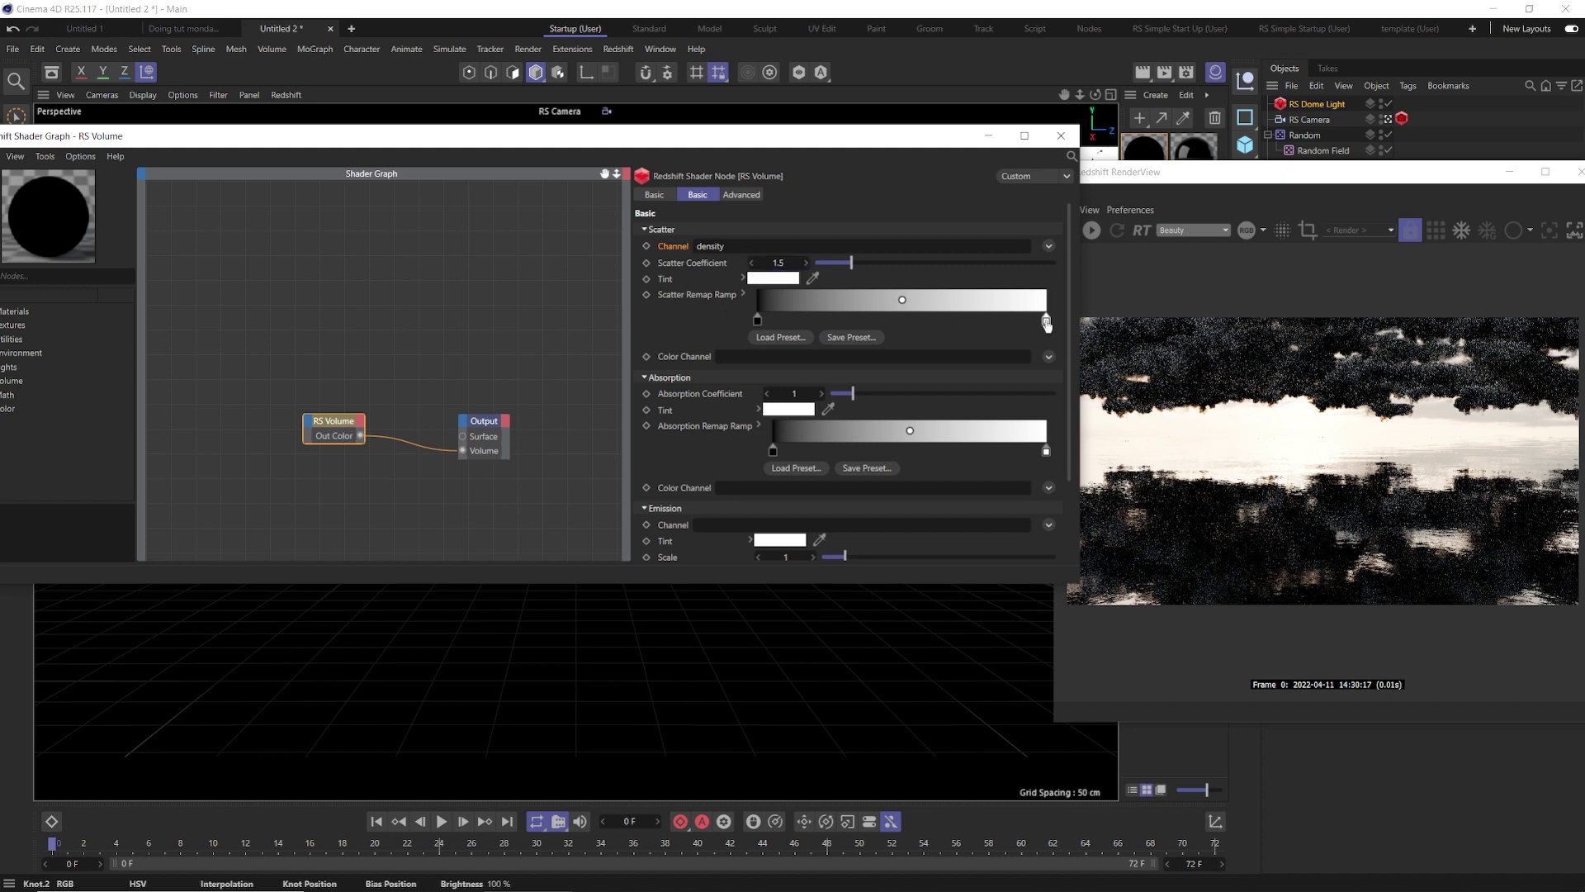
{"action": "double_click", "coordinate": [1046, 320]}
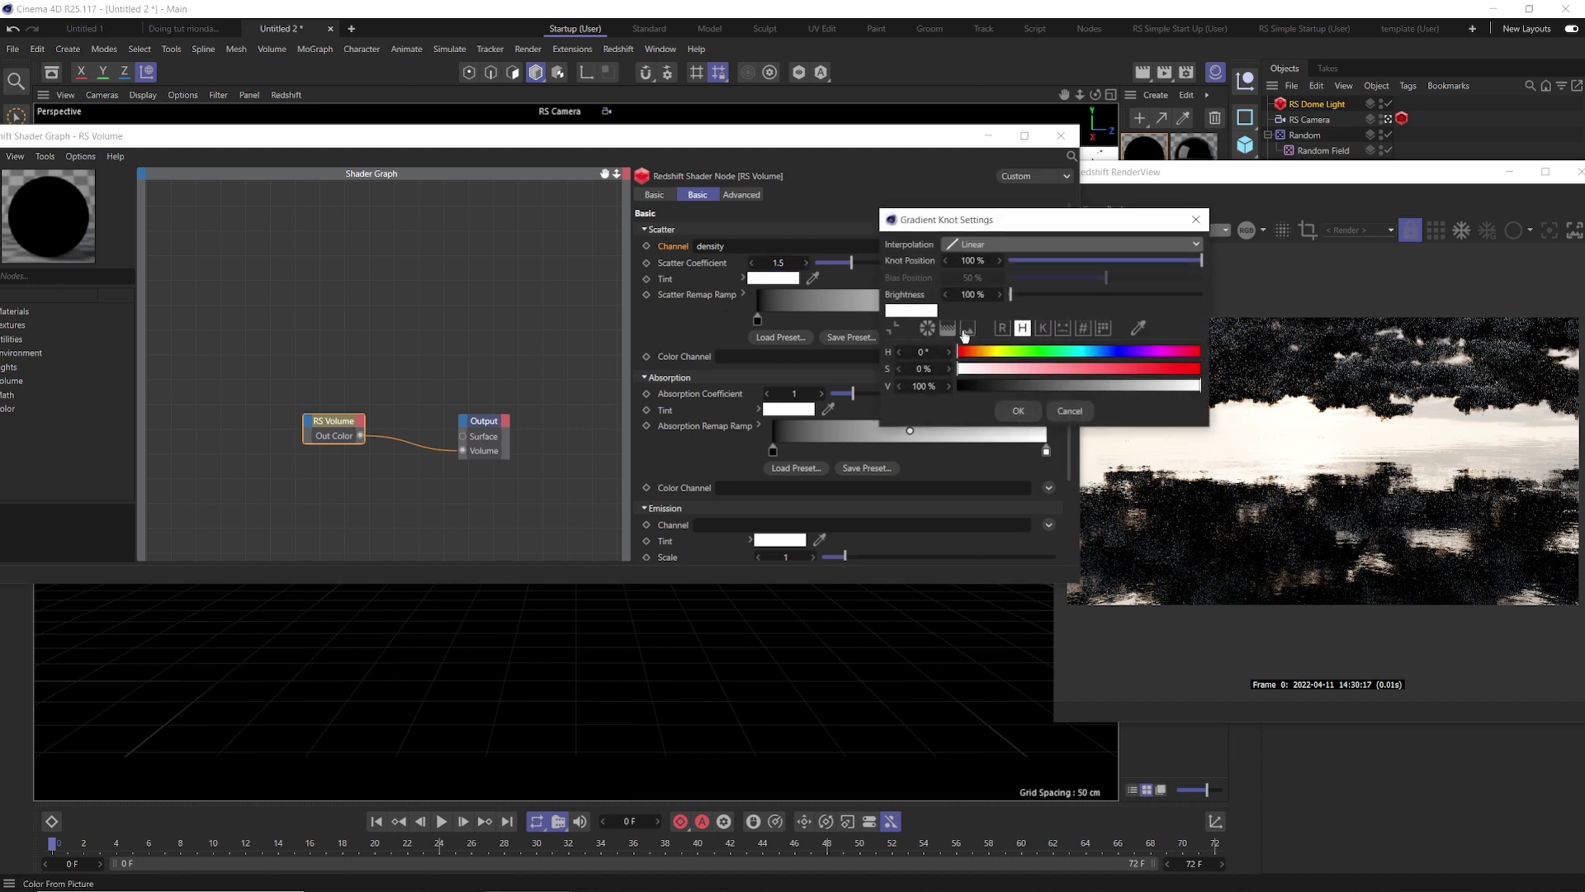
{"action": "left_click", "coordinate": [925, 351]}
{"action": "type", "text": "31"}
{"action": "key", "text": "Tab"}
{"action": "type", "text": "21"}
{"action": "key", "text": "Return"}
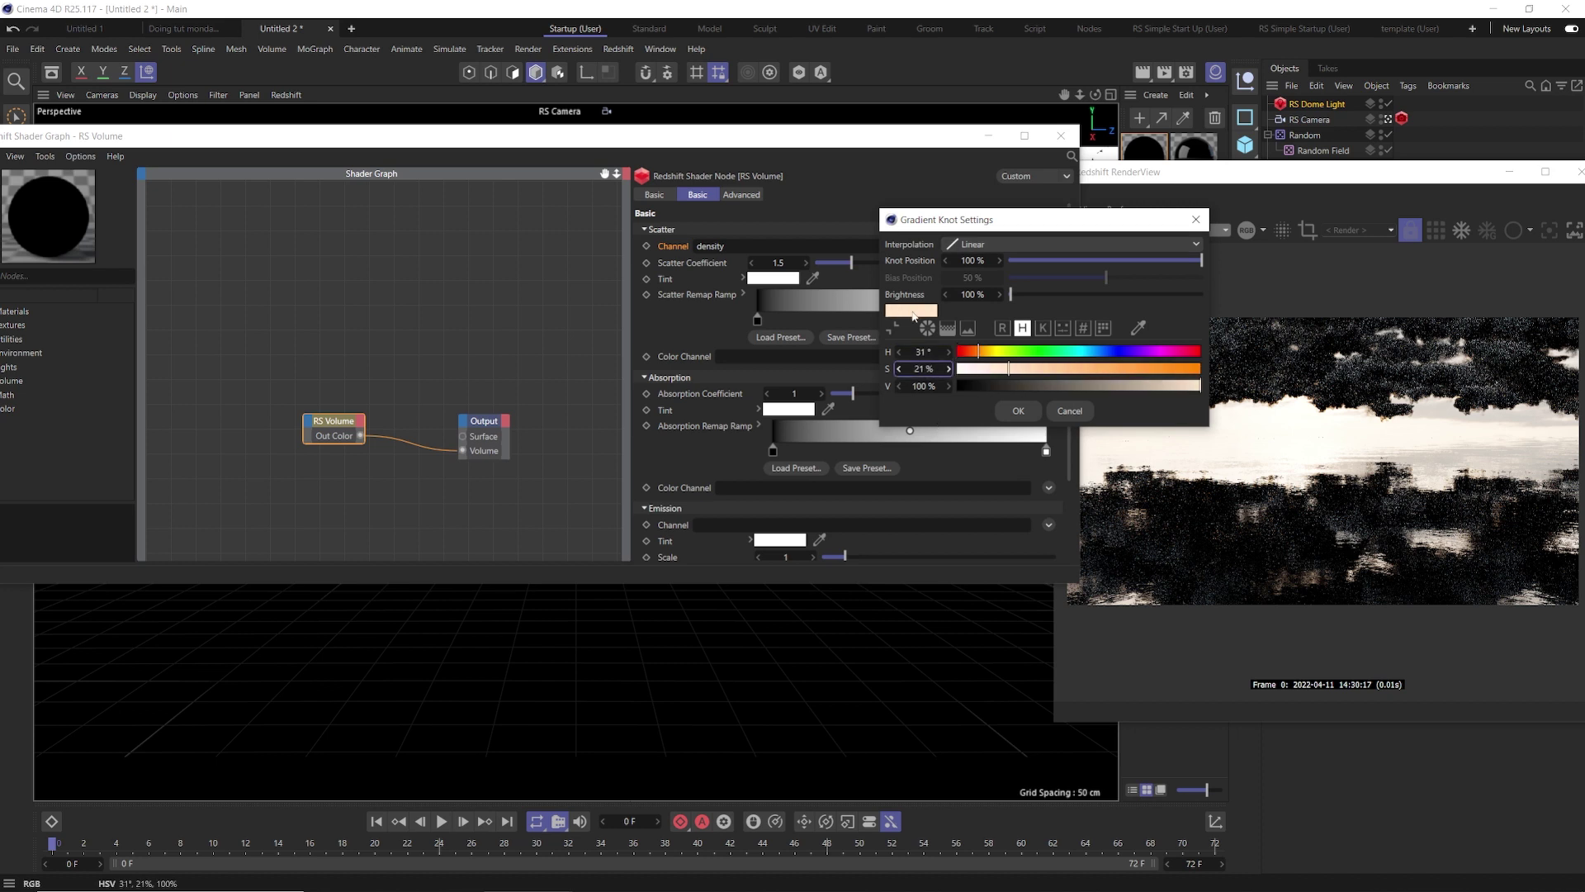
{"action": "left_click", "coordinate": [1012, 410]}
Step: Shift the Scatter Remap Ramp's bias toward the black knot and check the clouds in a brief live render
{"action": "left_click_drag", "start_coordinate": [905, 307], "coordinate": [828, 306]}
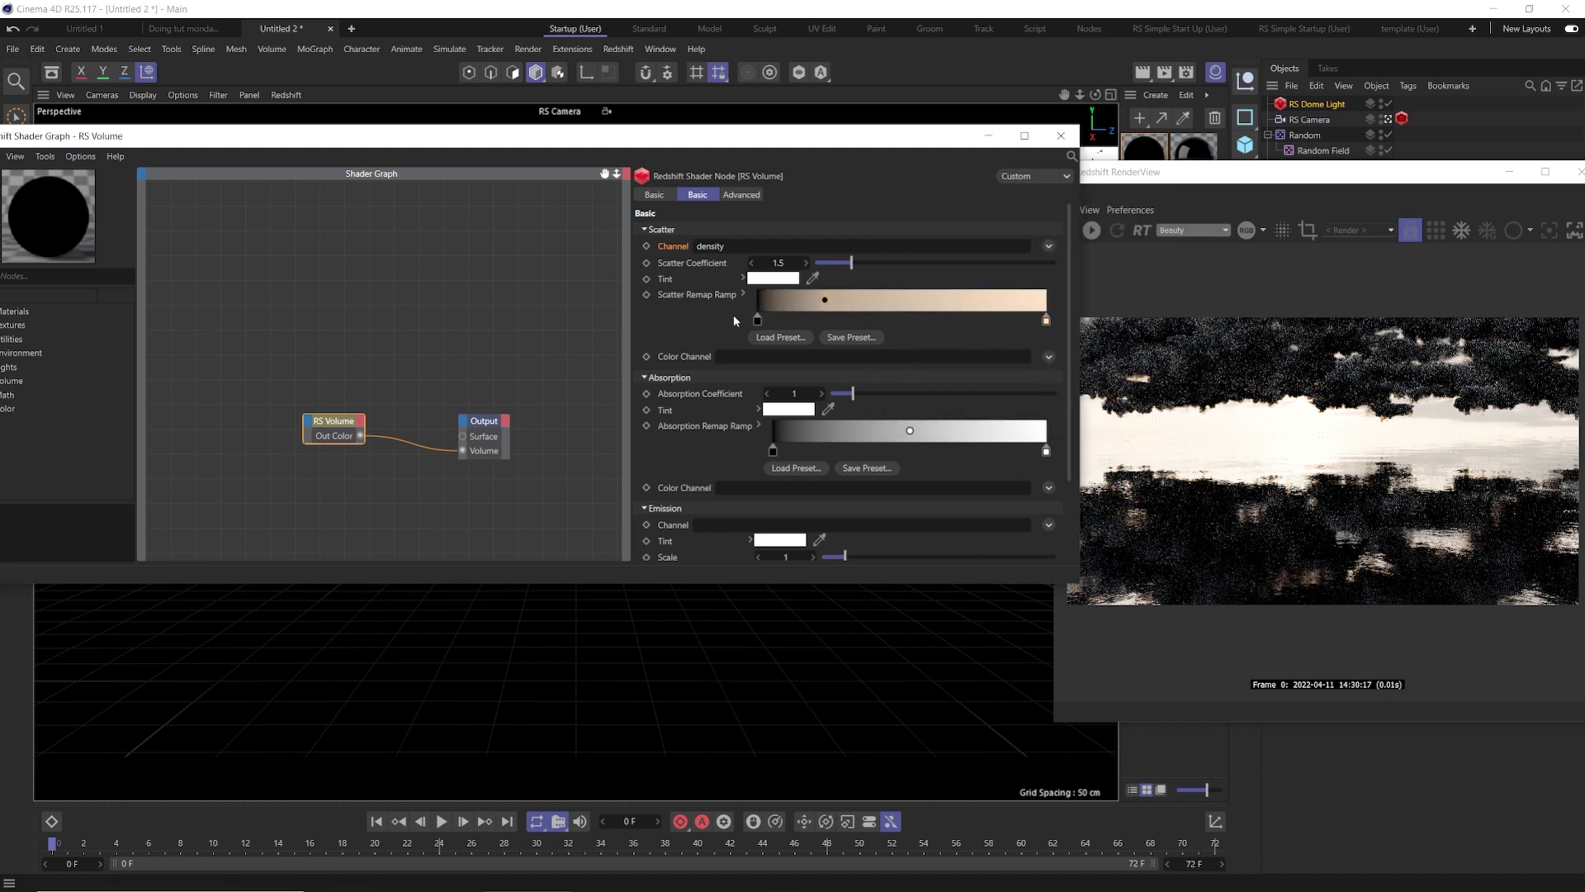
{"action": "left_click", "coordinate": [961, 321]}
{"action": "left_click_drag", "start_coordinate": [961, 321], "coordinate": [963, 371]}
{"action": "left_click", "coordinate": [1300, 315]}
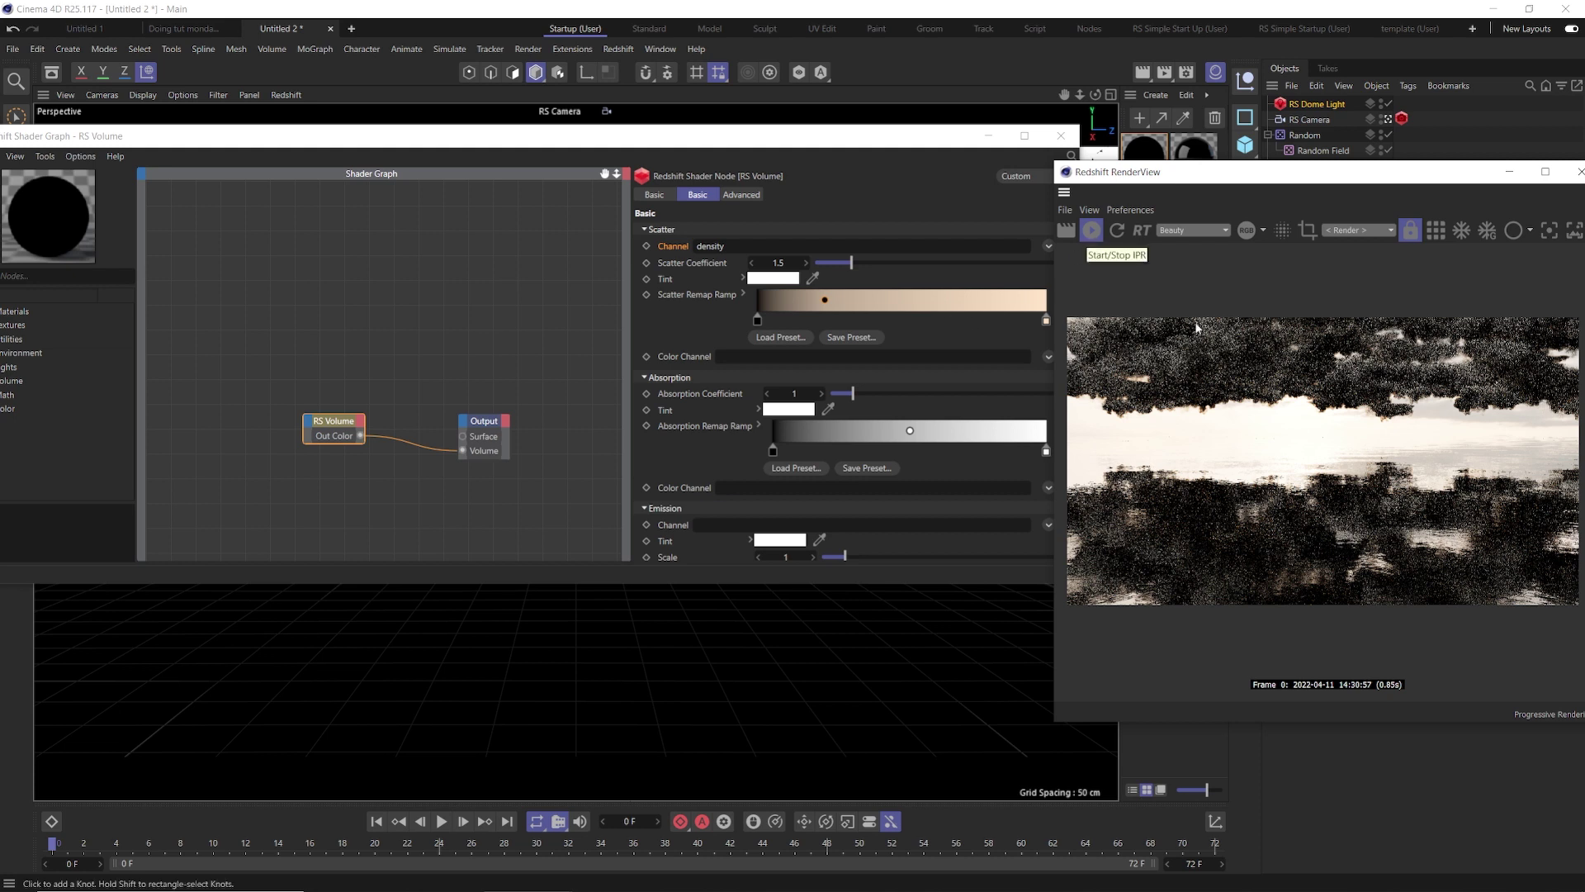
{"action": "left_click", "coordinate": [1090, 229]}
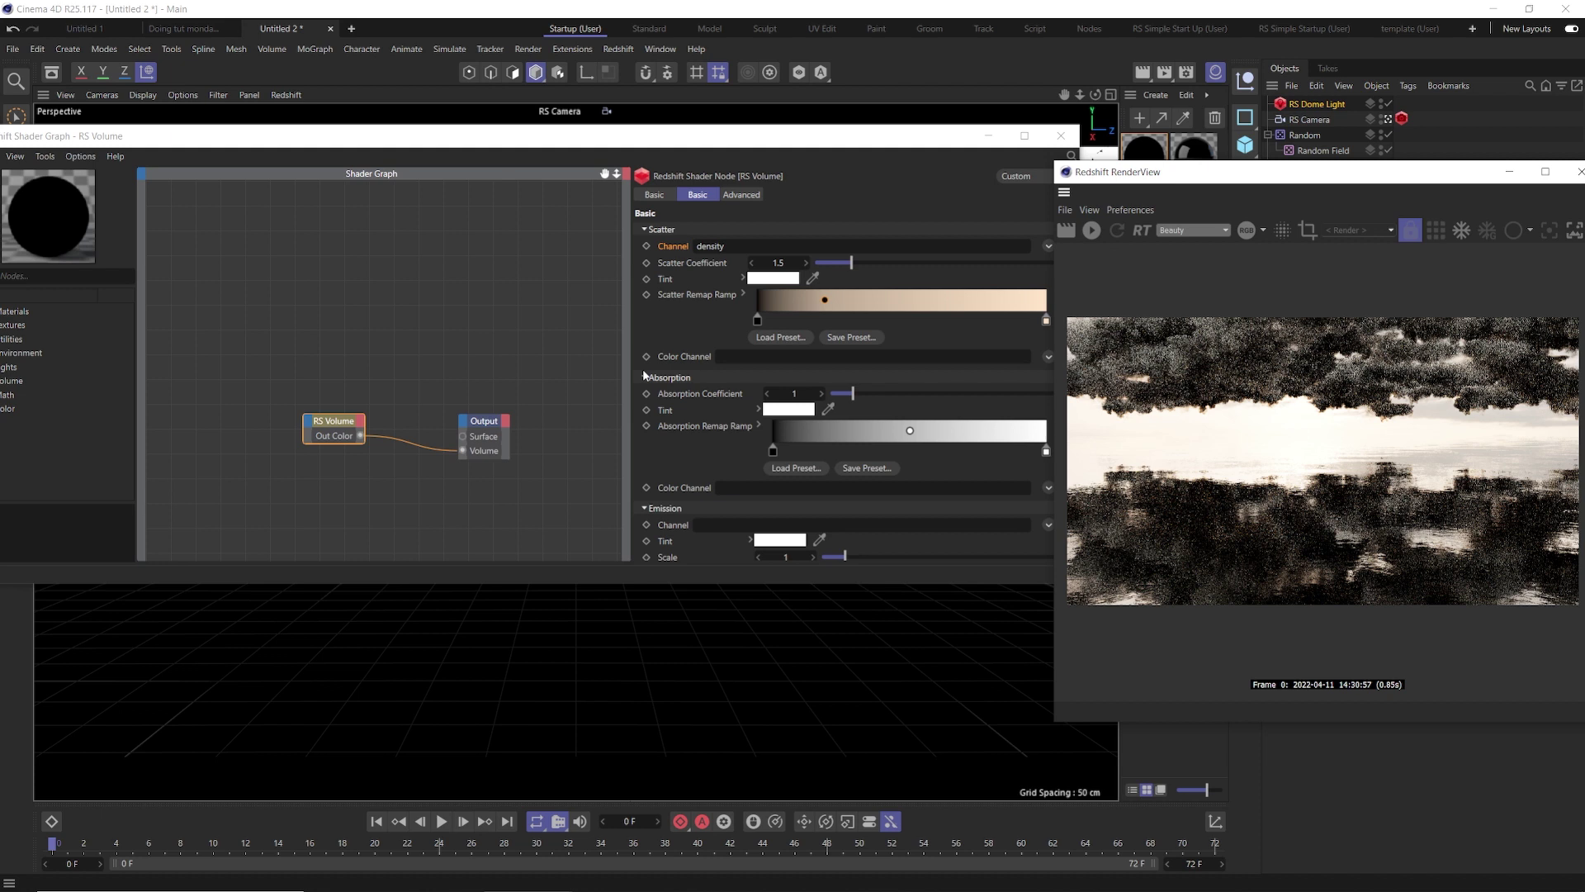
Step: Set the RS Volume's absorption coefficient to 0.6
{"action": "left_click", "coordinate": [796, 396]}
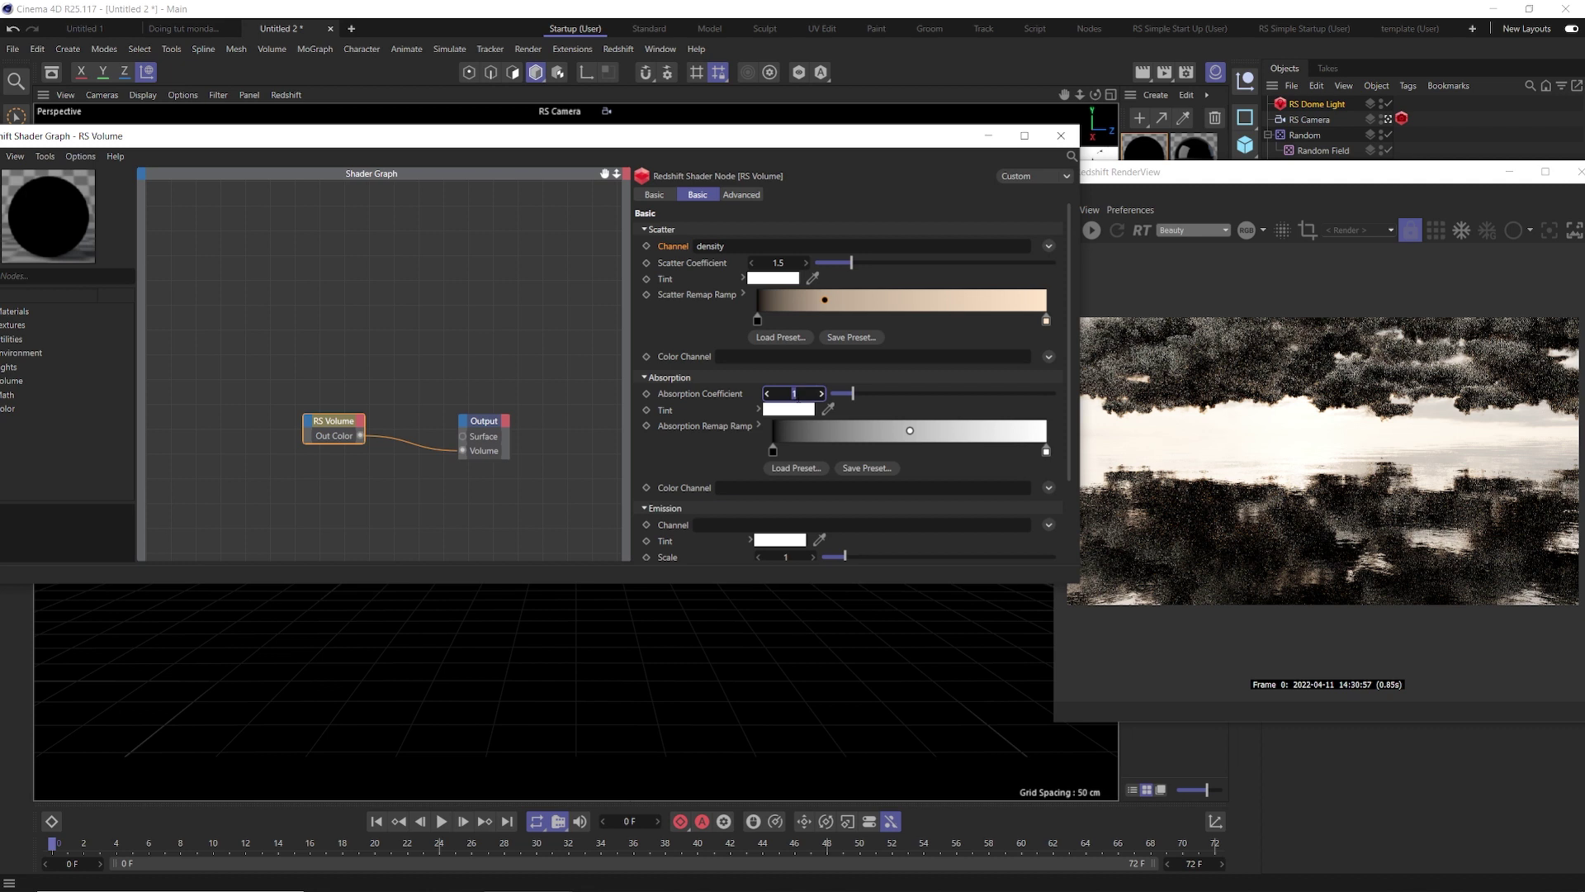
{"action": "type", "text": "0.6"}
{"action": "key", "text": "Return"}
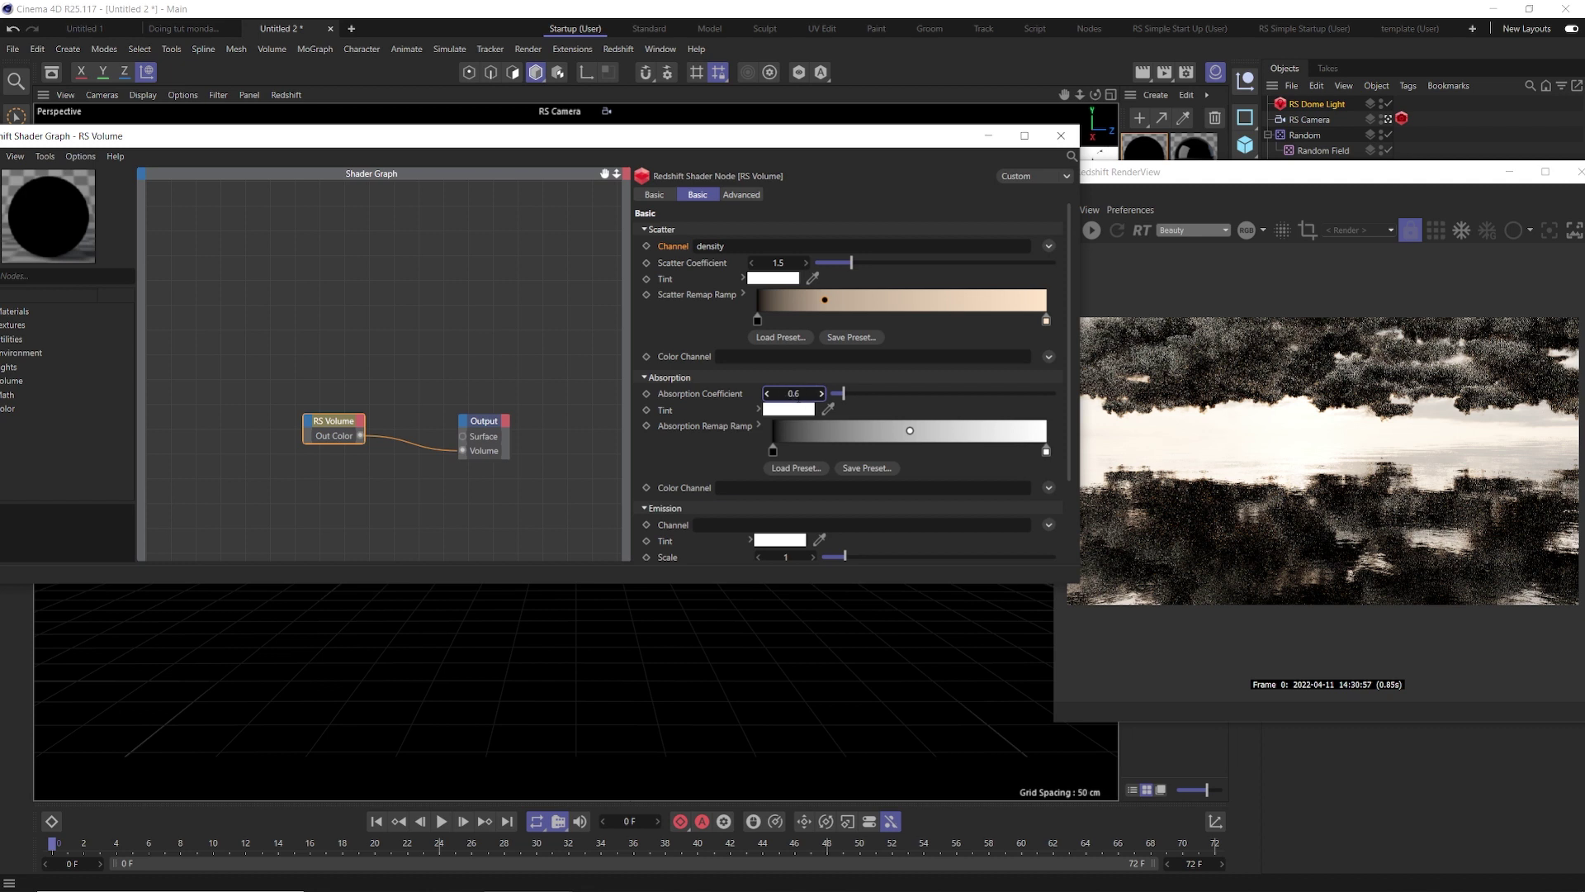
Step: Tint the white end knot of the Absorption Remap Ramp to hue 188° and saturation 4%
{"action": "double_click", "coordinate": [1046, 451]}
{"action": "left_click_drag", "start_coordinate": [1082, 489], "coordinate": [1087, 488]}
{"action": "left_click_drag", "start_coordinate": [961, 505], "coordinate": [966, 505]}
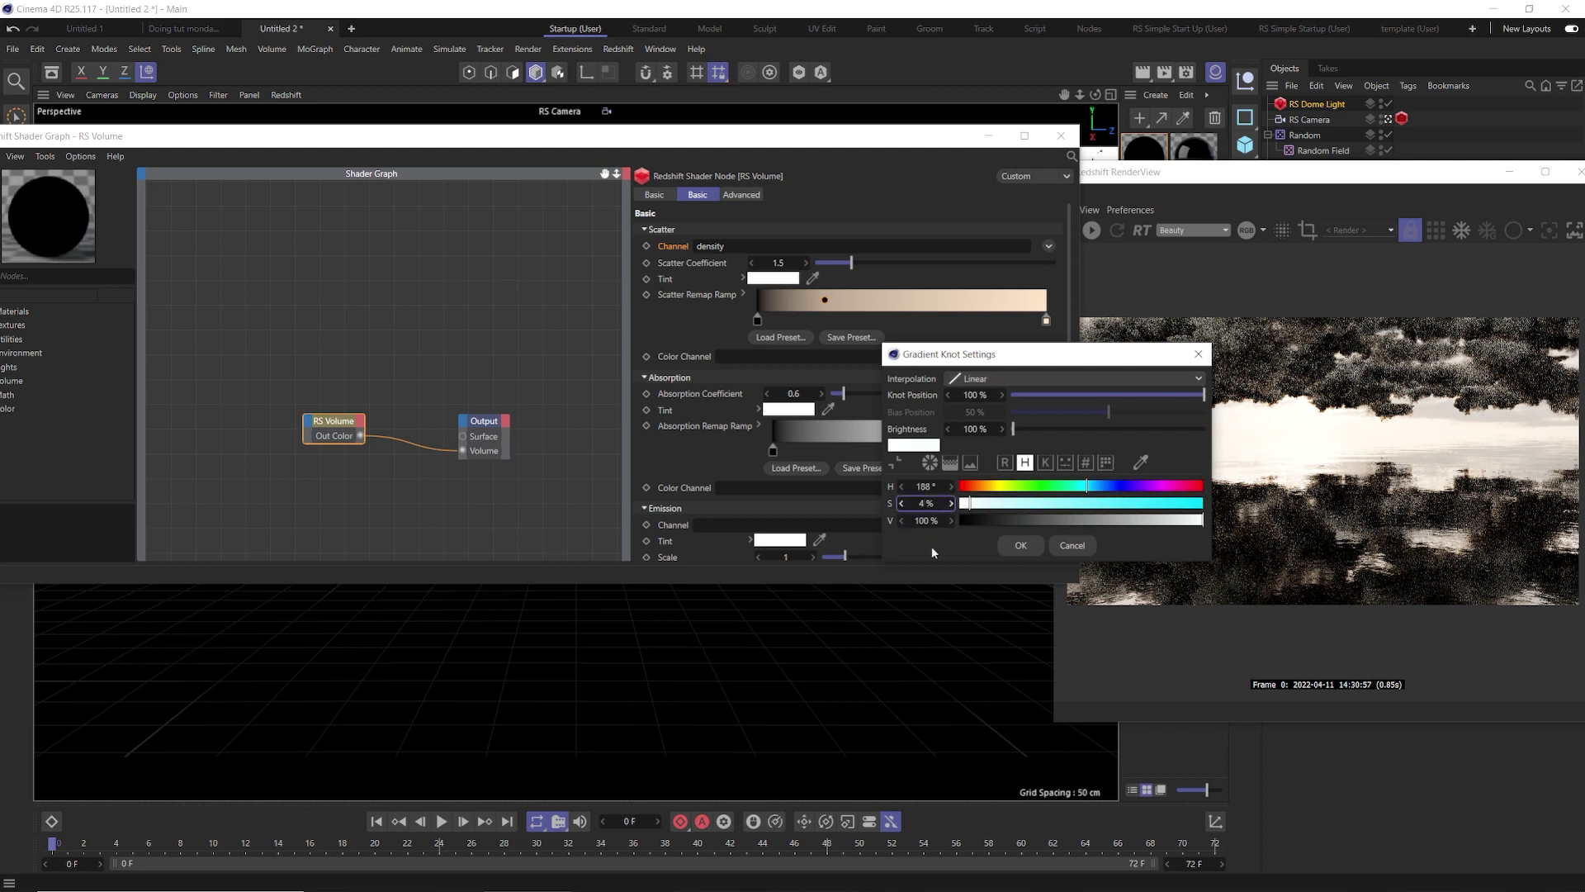
{"action": "left_click", "coordinate": [1008, 548]}
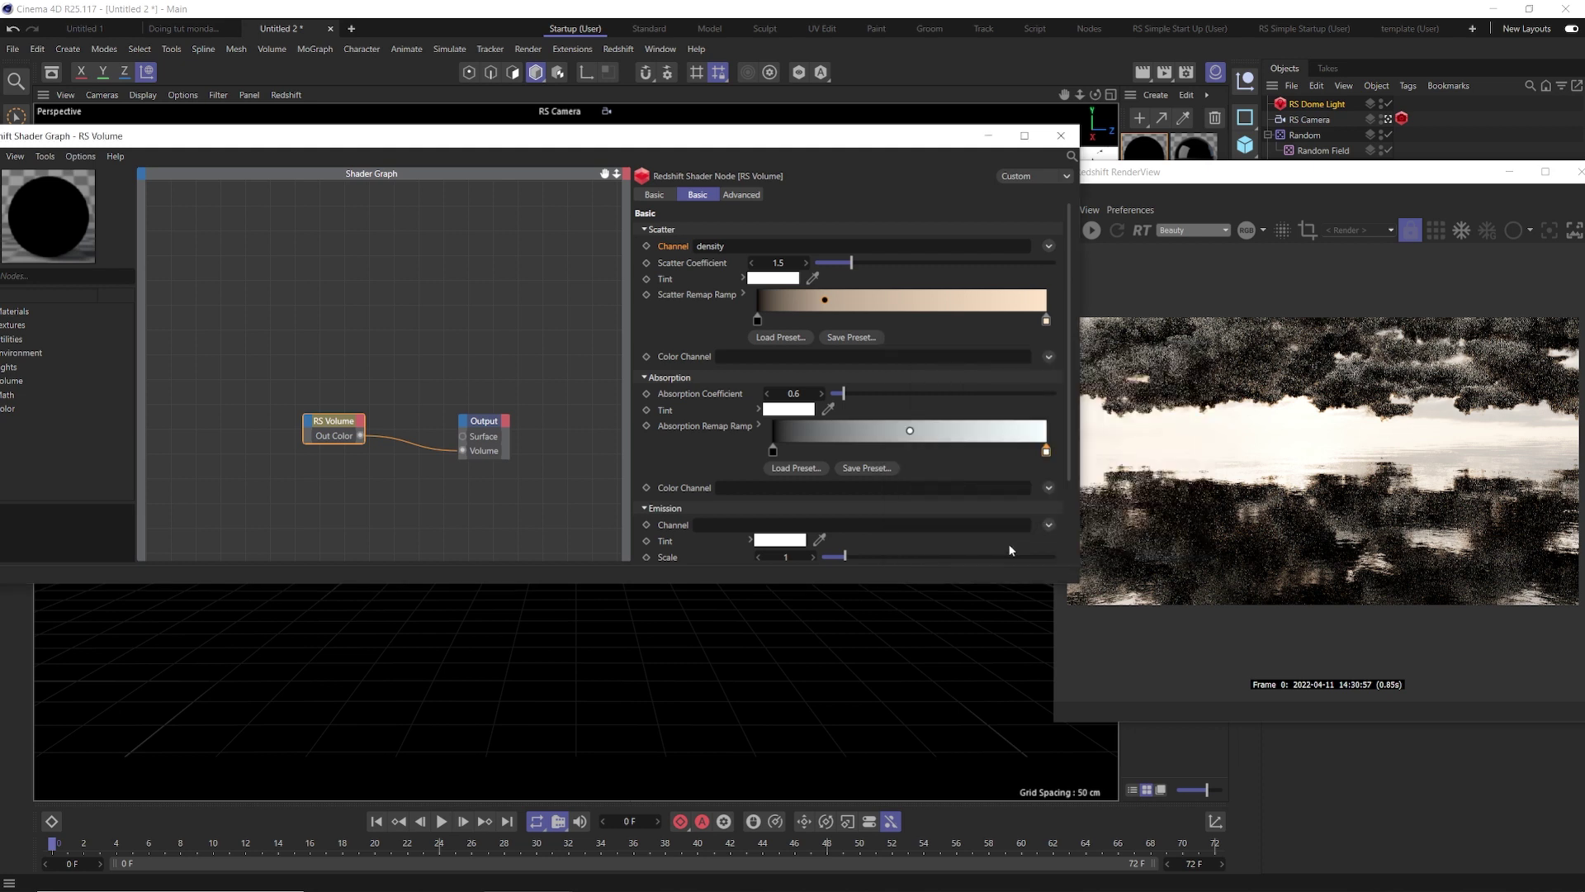
Step: Check the cloud shading in a live render, and close the RenderView and the shader graph
{"action": "left_click", "coordinate": [1123, 309]}
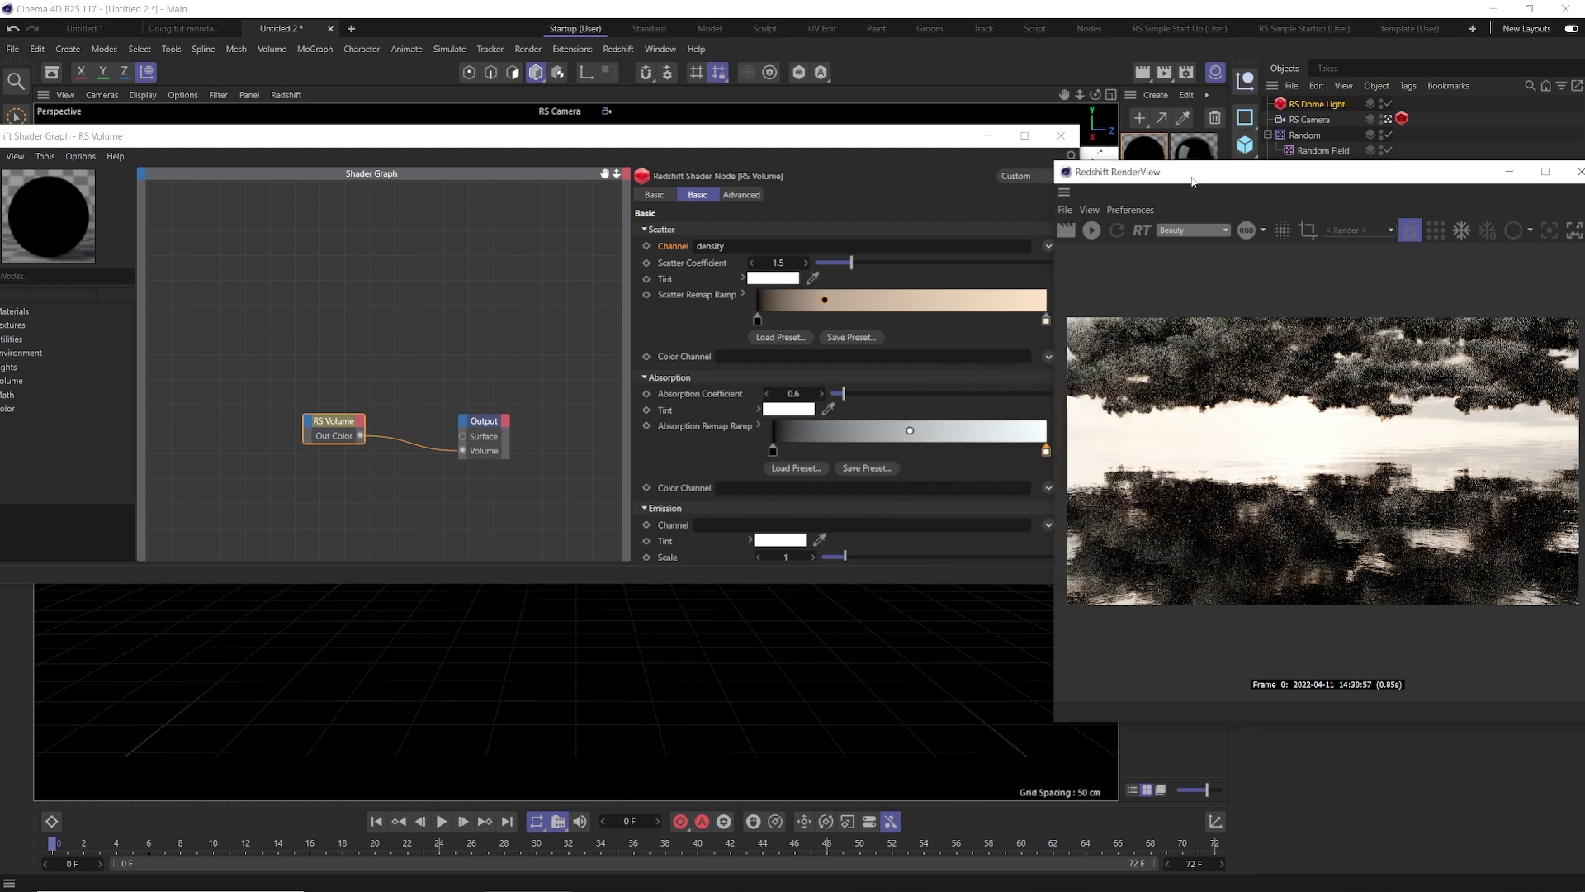
{"action": "left_click", "coordinate": [1090, 231]}
{"action": "left_click_drag", "start_coordinate": [1146, 176], "coordinate": [889, 143]}
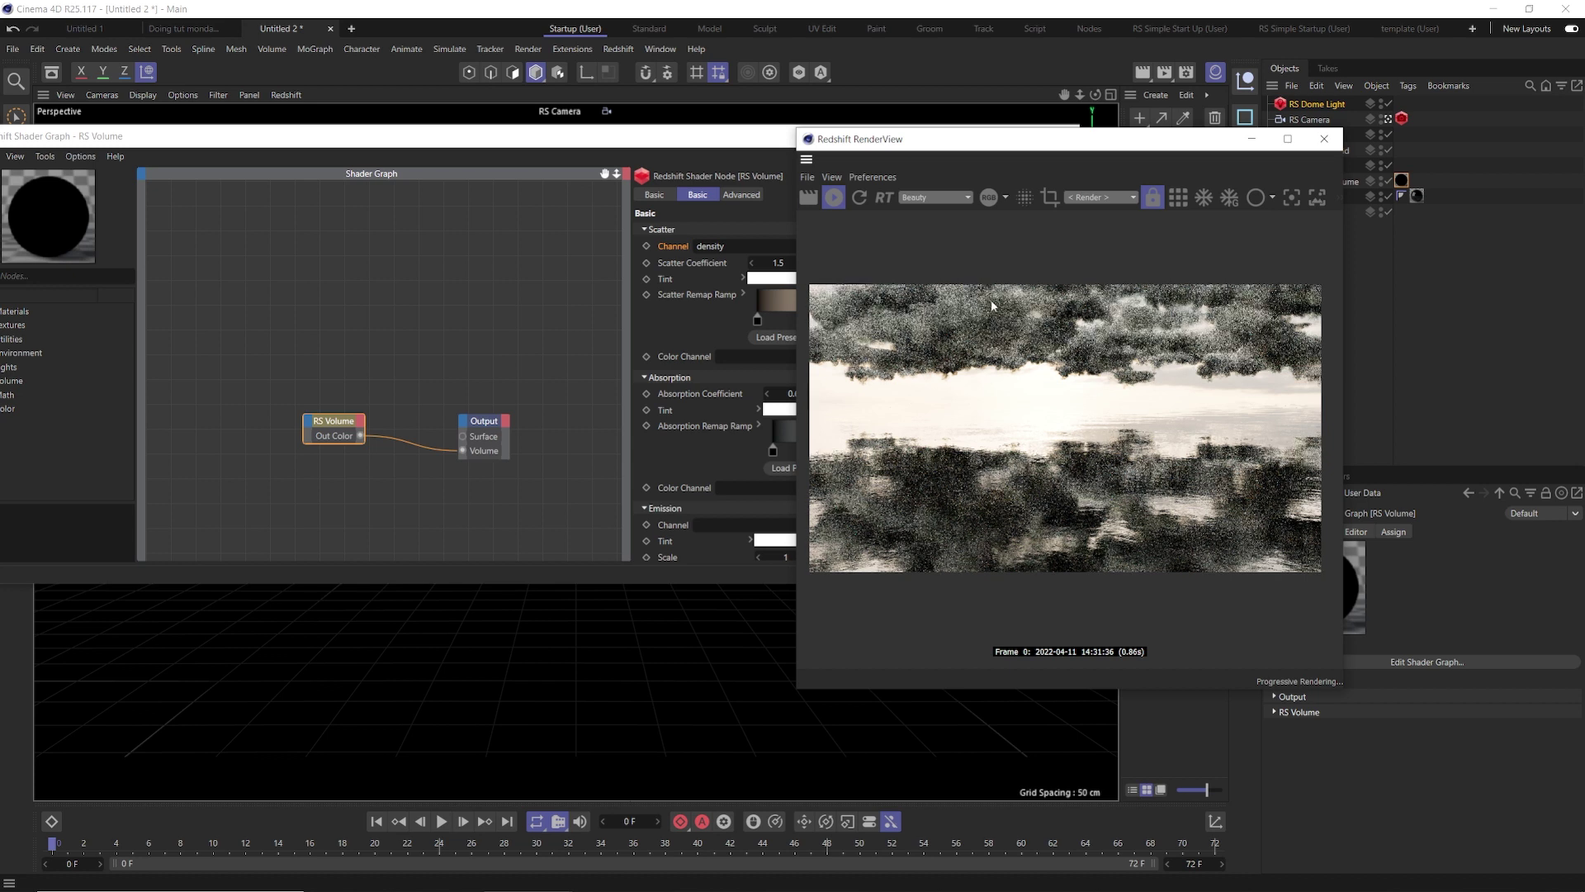
{"action": "left_click", "coordinate": [1324, 139]}
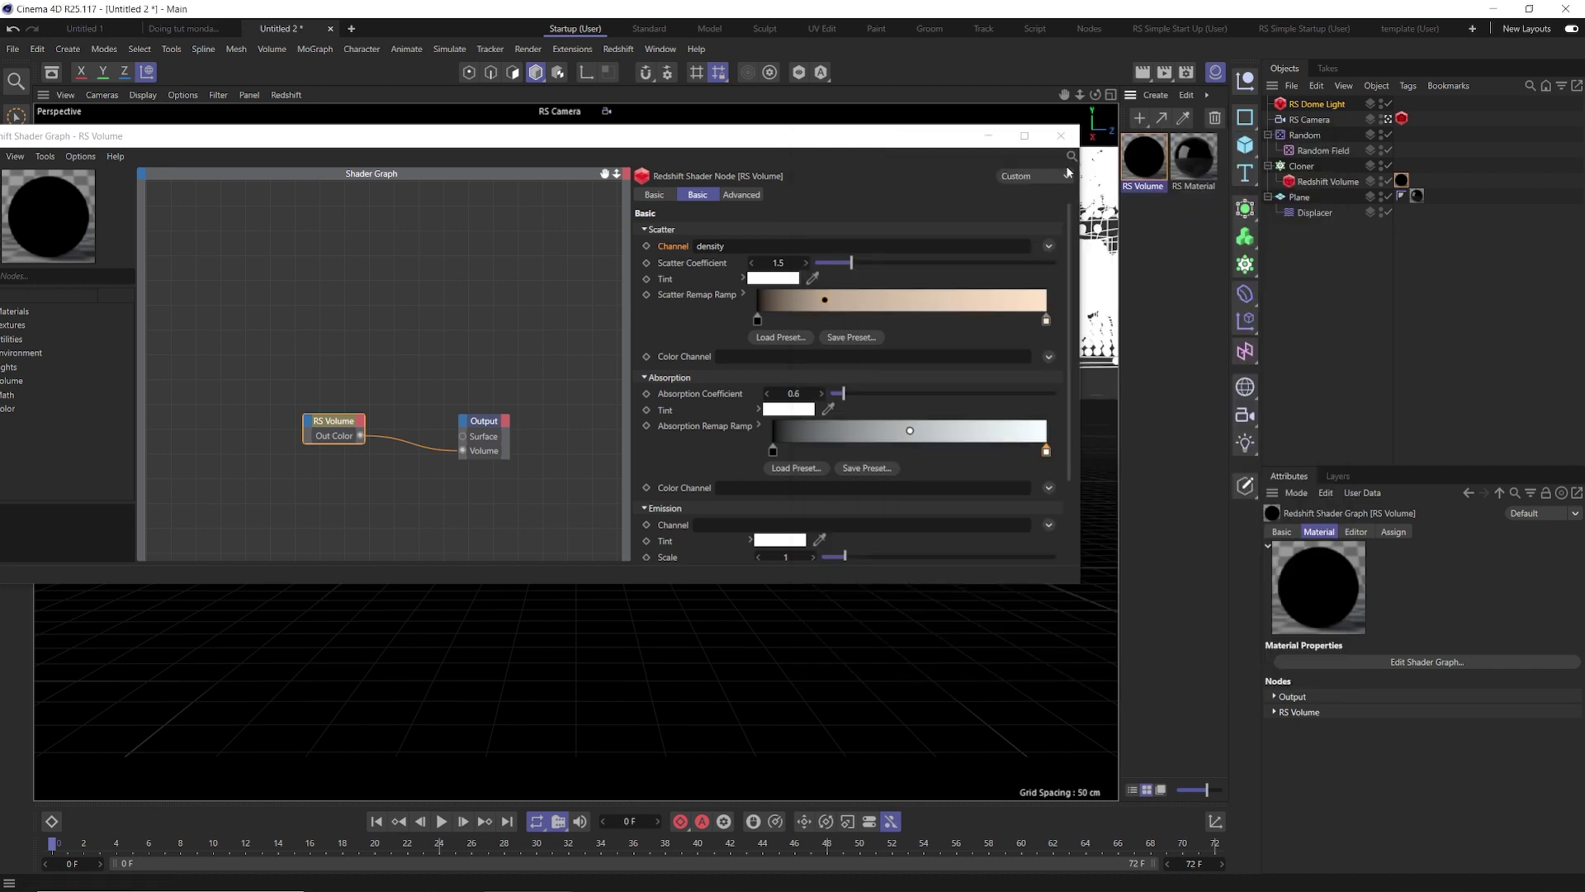
{"action": "left_click", "coordinate": [1061, 136]}
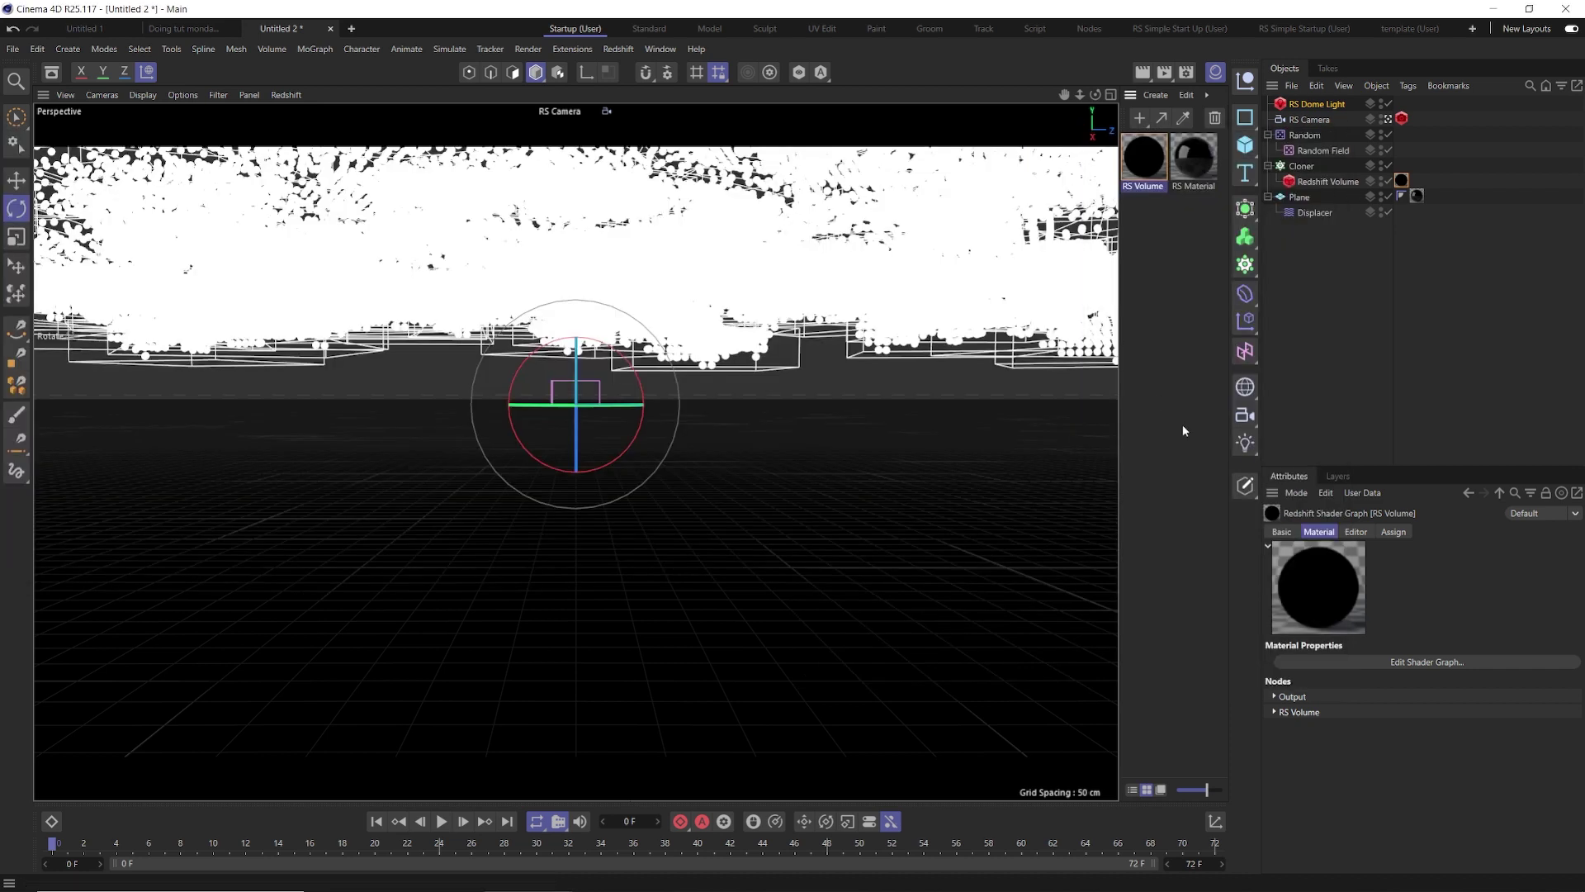
Step: Extend the animation to 240 frames and record a position, scale and rotation keyframe for the RS Camera at the start
{"action": "left_click", "coordinate": [1311, 120]}
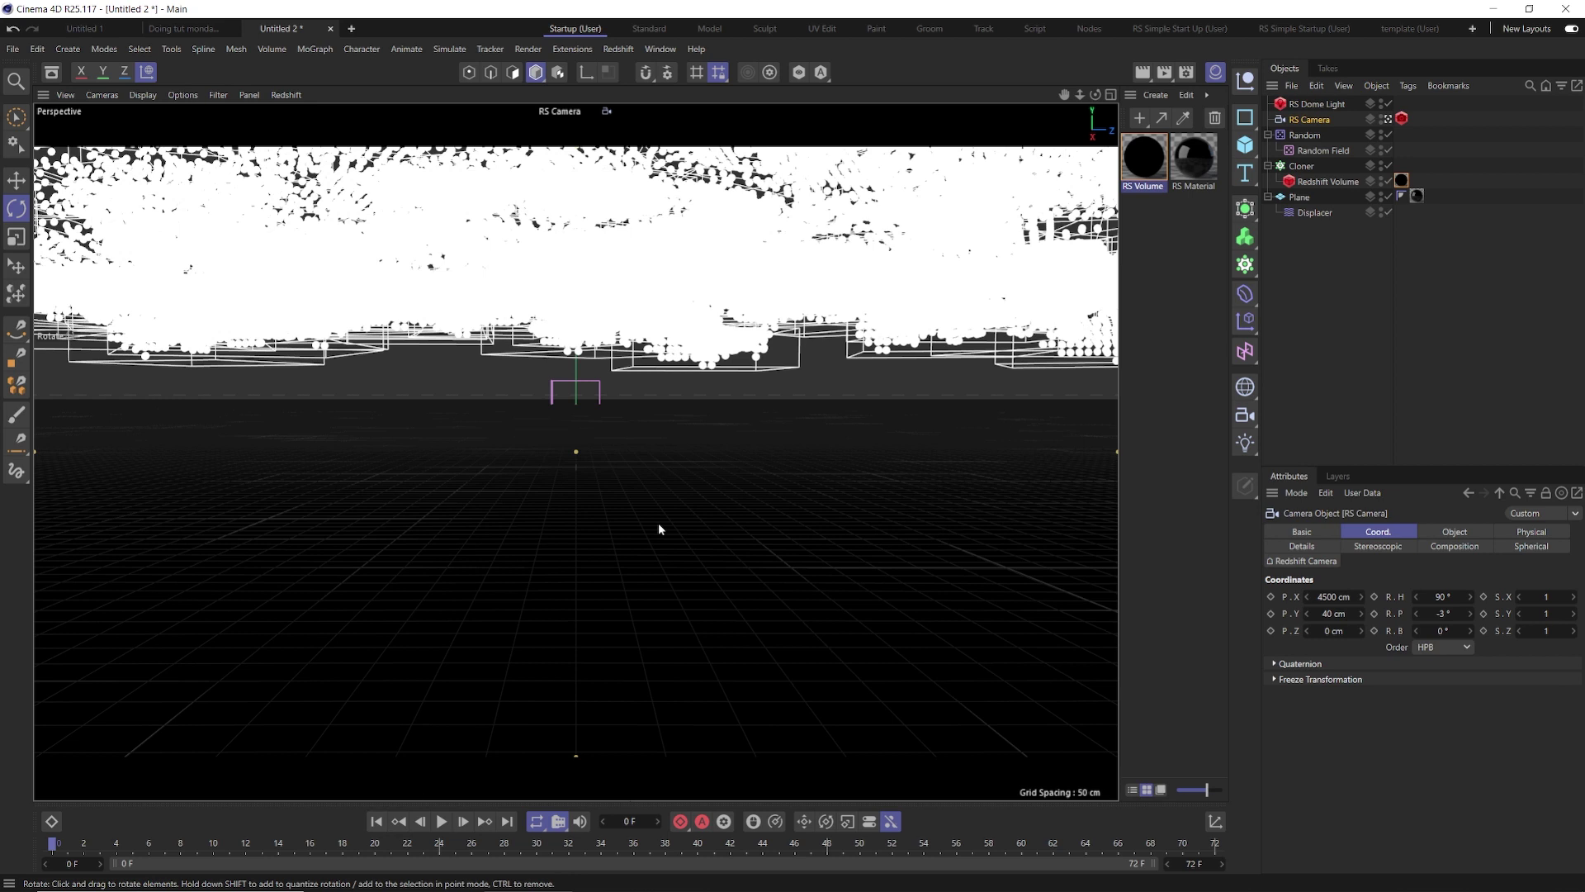
{"action": "left_click", "coordinate": [441, 821]}
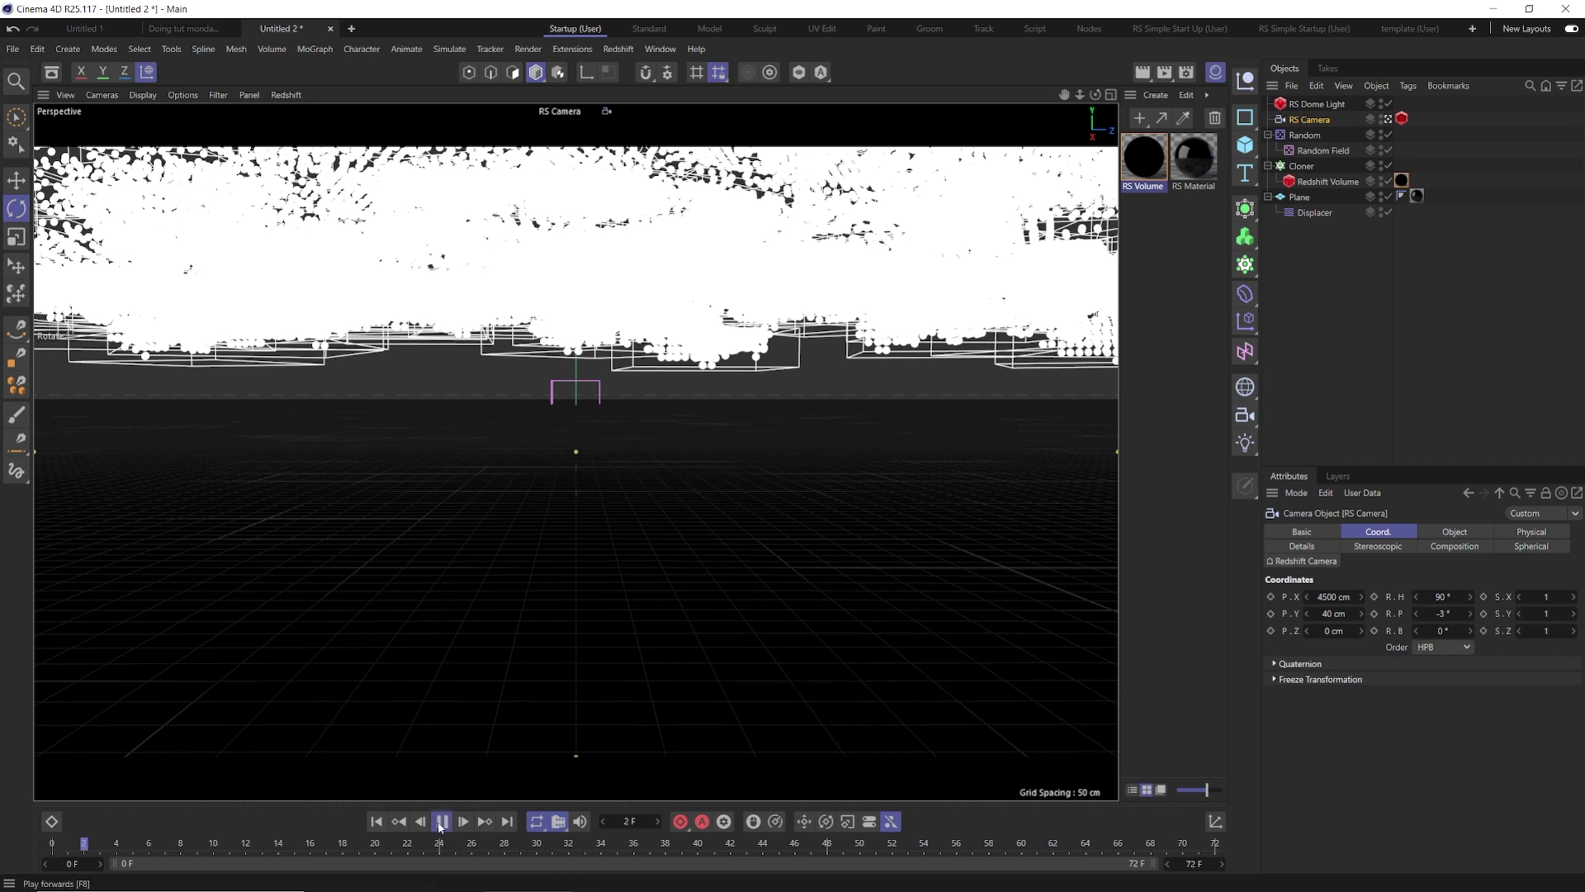
{"action": "left_click", "coordinate": [441, 822]}
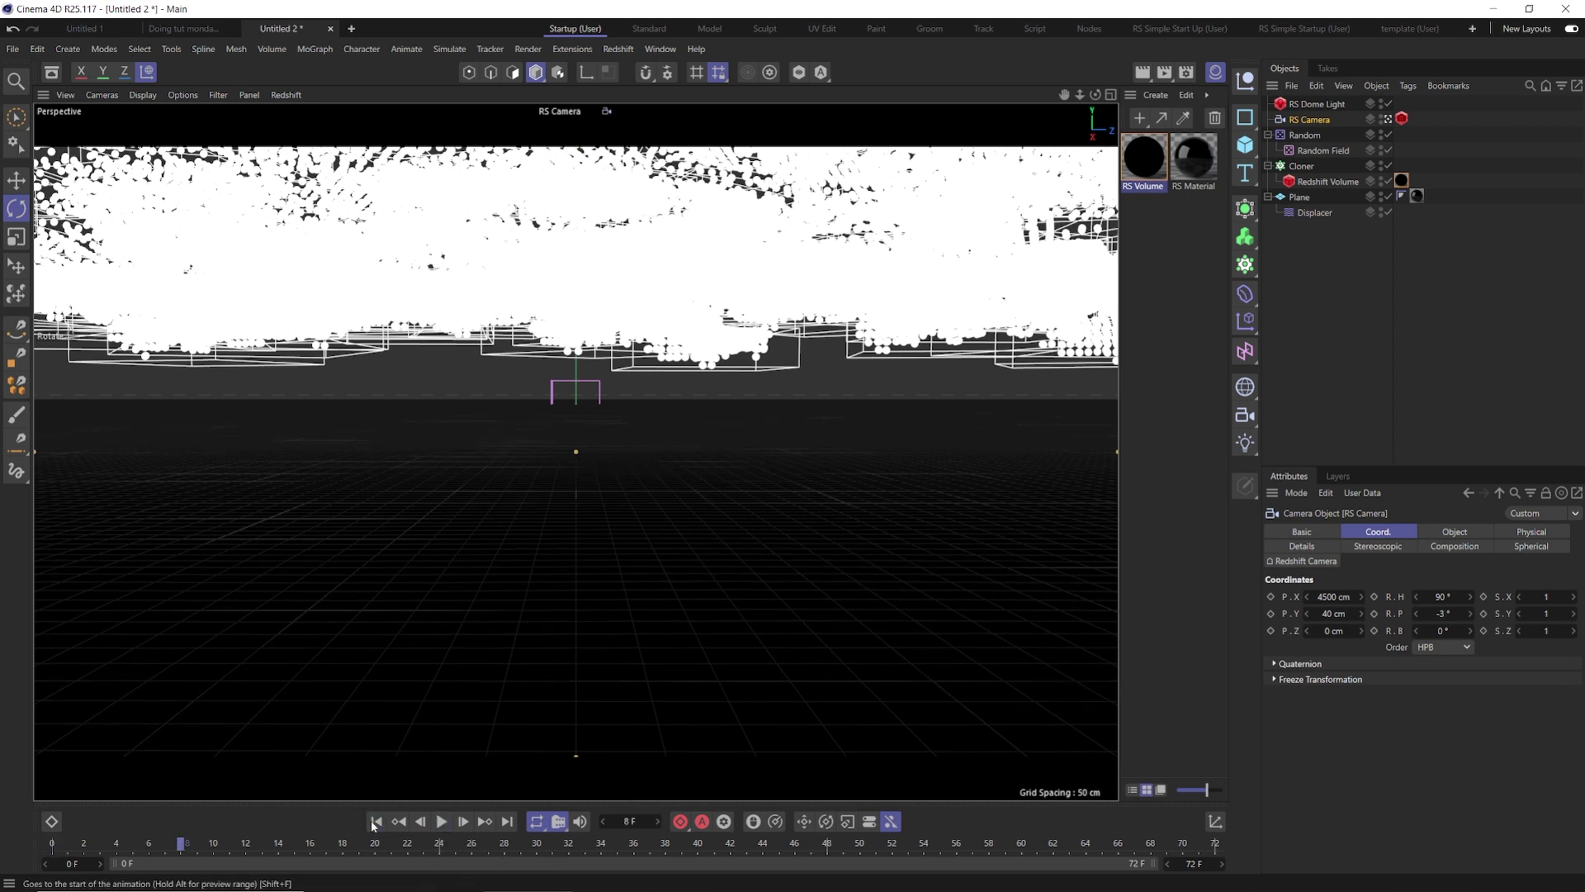
{"action": "left_click", "coordinate": [1171, 864]}
{"action": "double_click", "coordinate": [1194, 864]}
{"action": "type", "text": "240"}
{"action": "key", "text": "Return"}
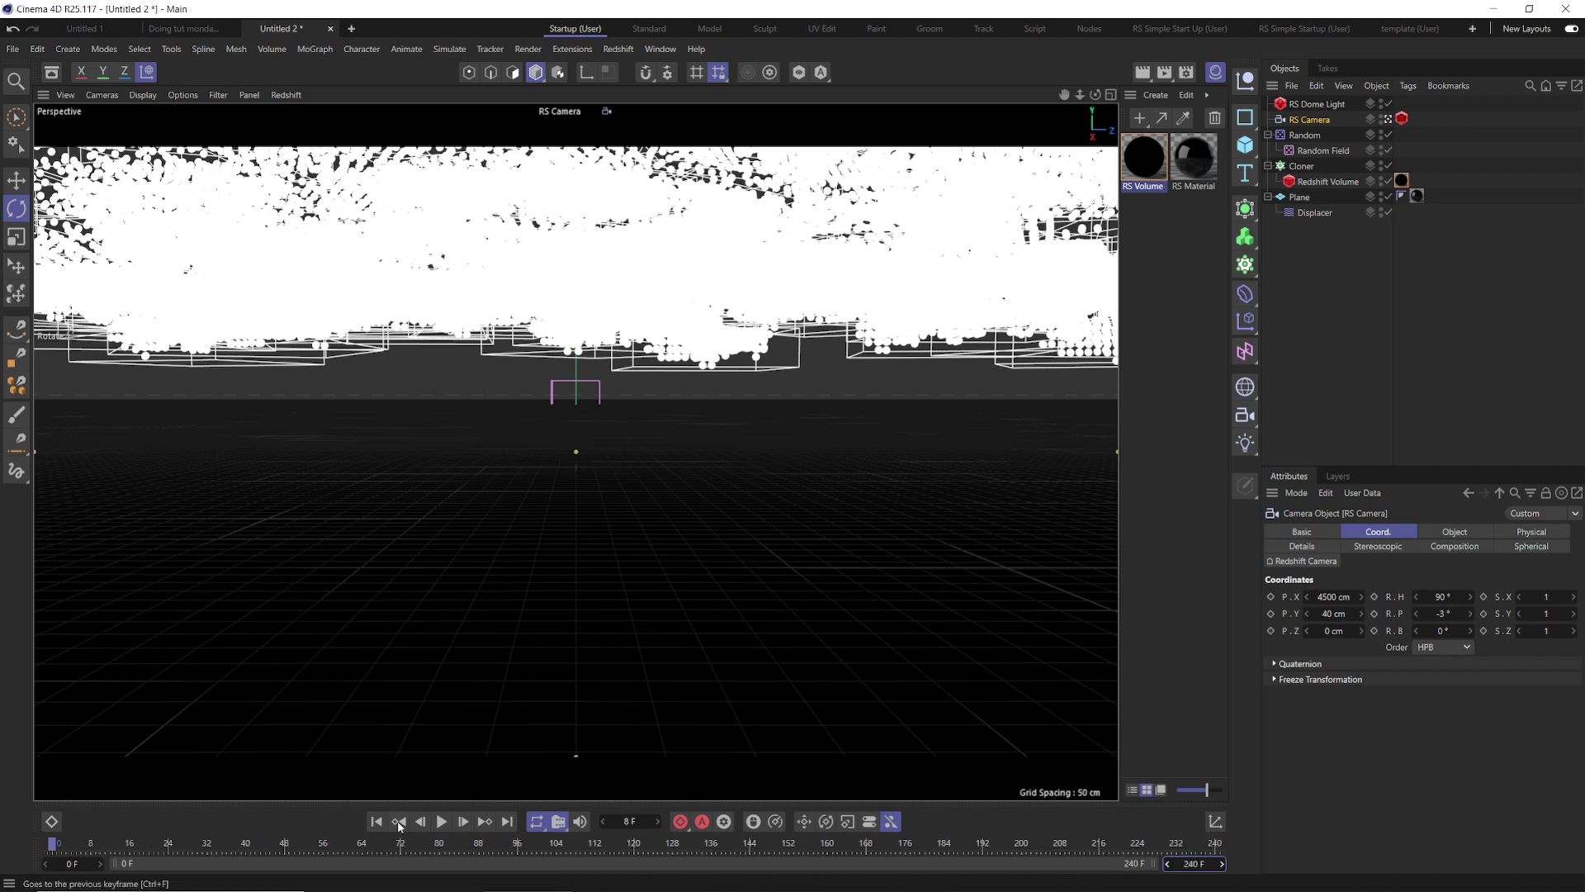
{"action": "left_click", "coordinate": [681, 822]}
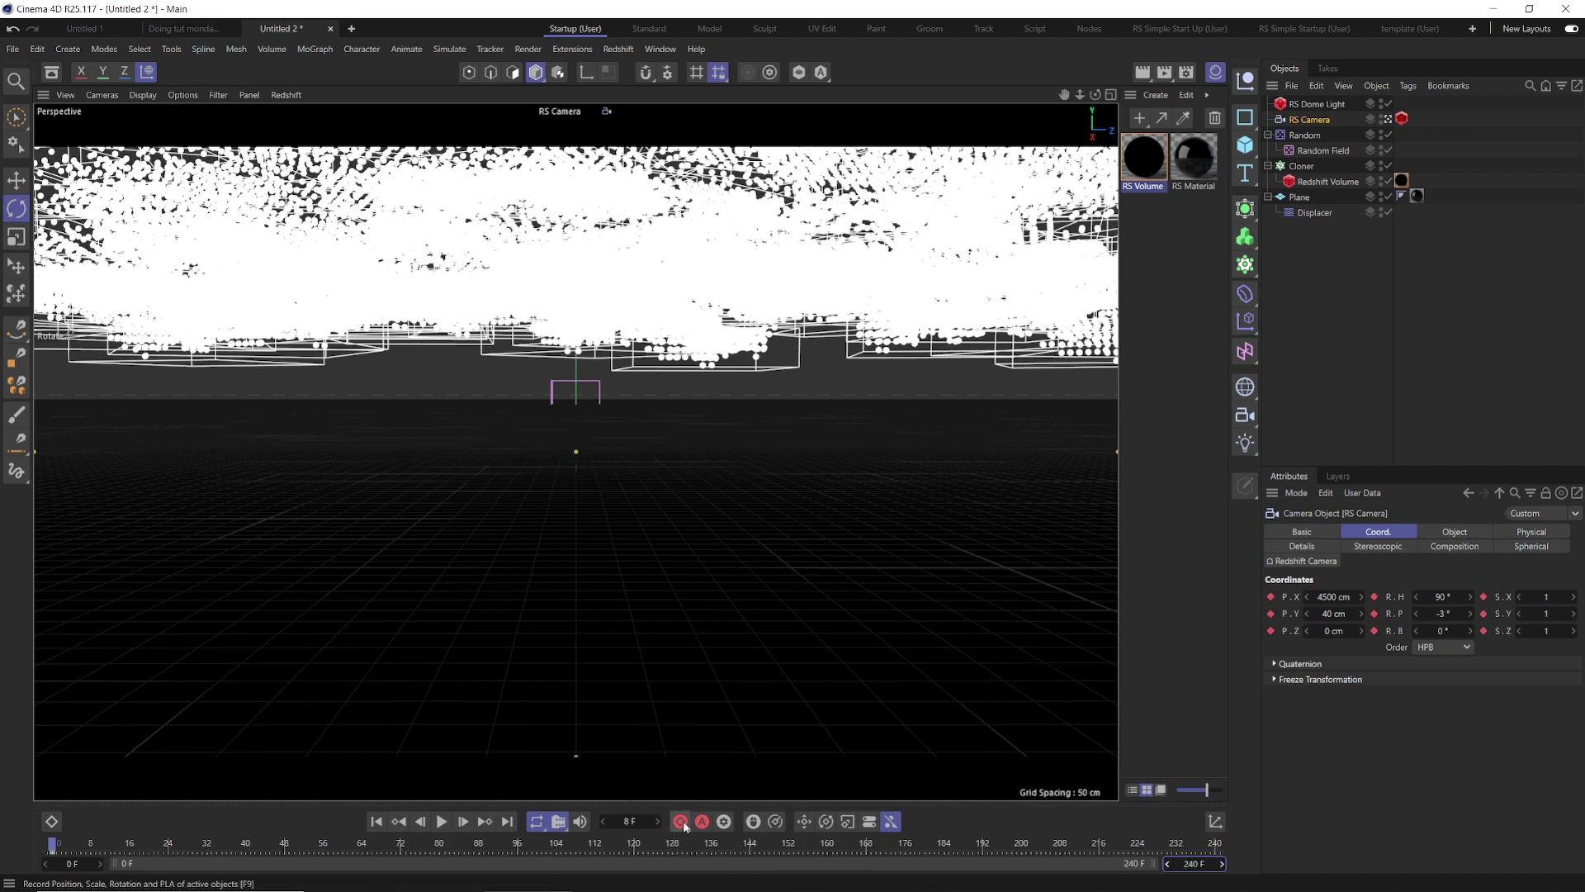
Step: Move the RS Camera slightly forward into the clouds along its viewing direction at frame 240 and record its end keyframe
{"action": "middle_click", "coordinate": [633, 470]}
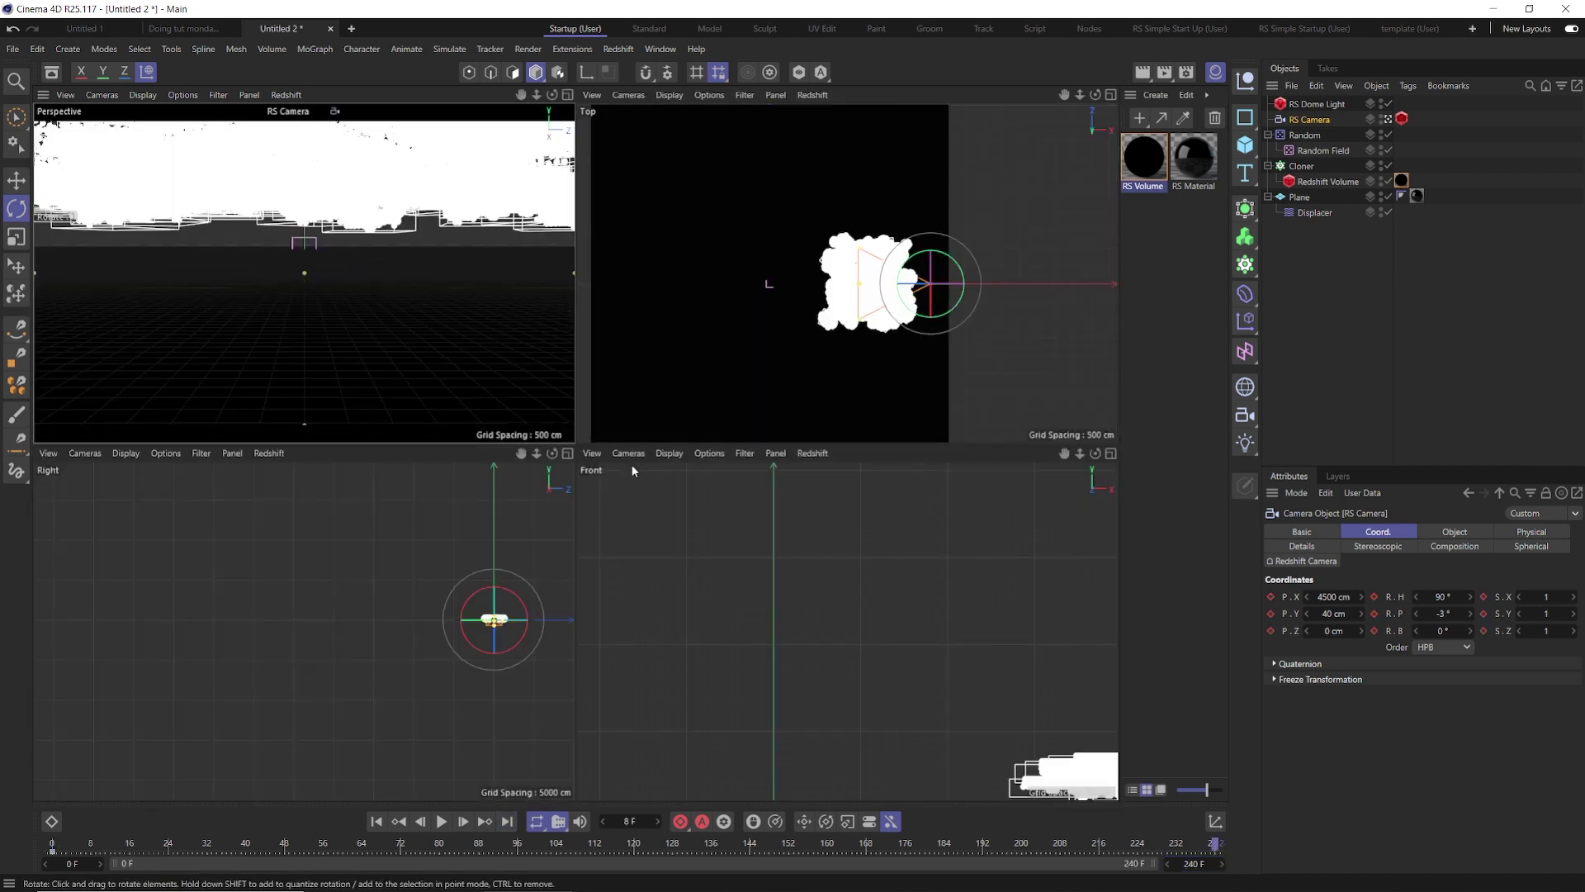
{"action": "key", "text": "e"}
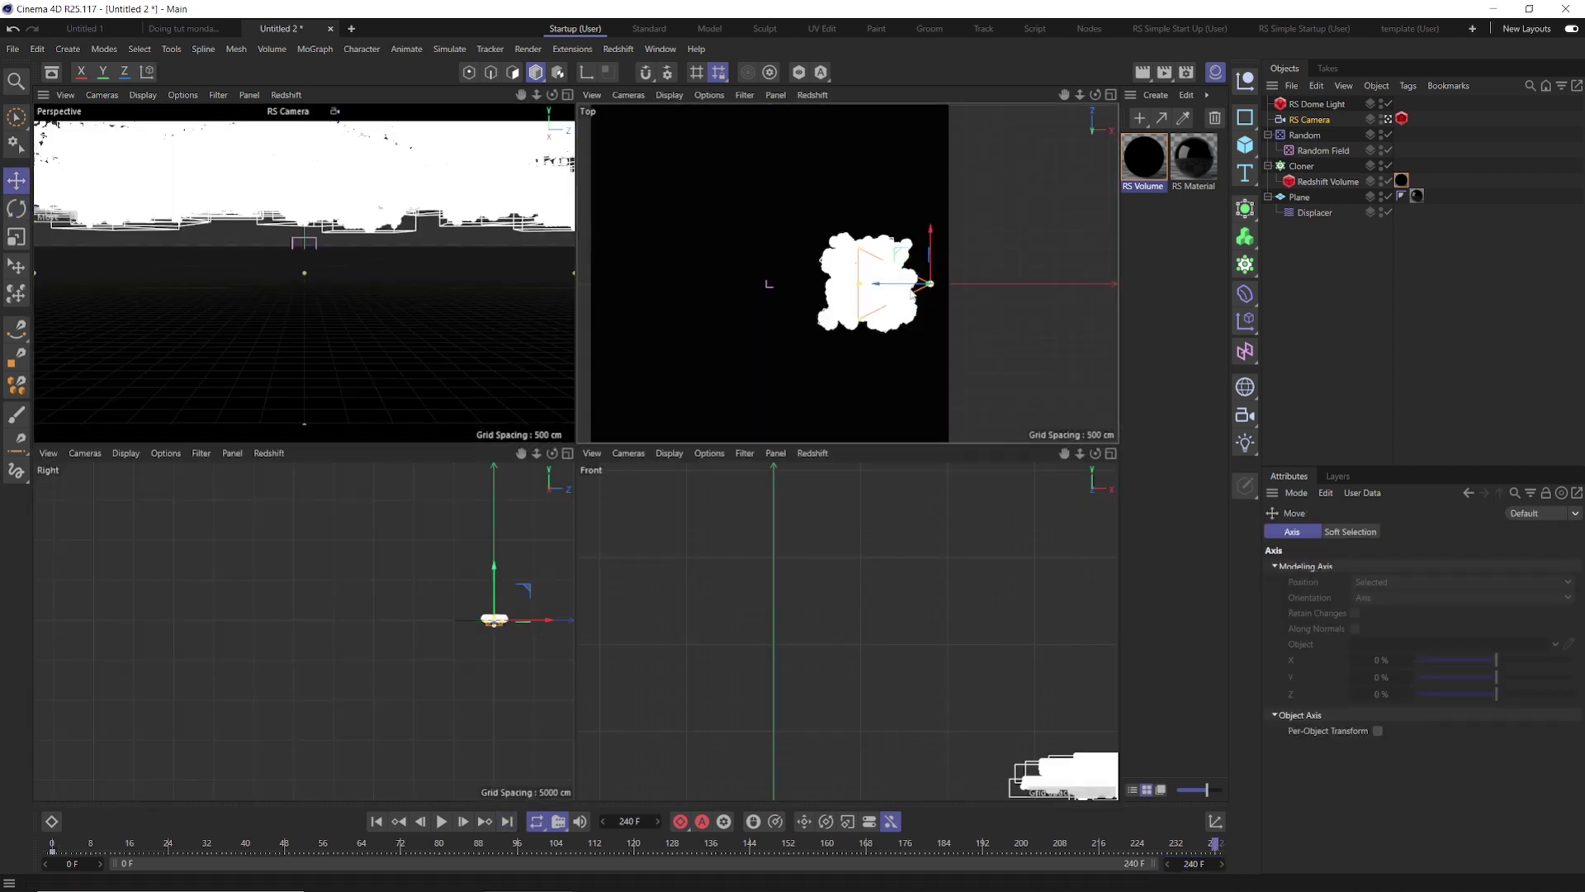
{"action": "left_click_drag", "start_coordinate": [902, 291], "coordinate": [890, 295]}
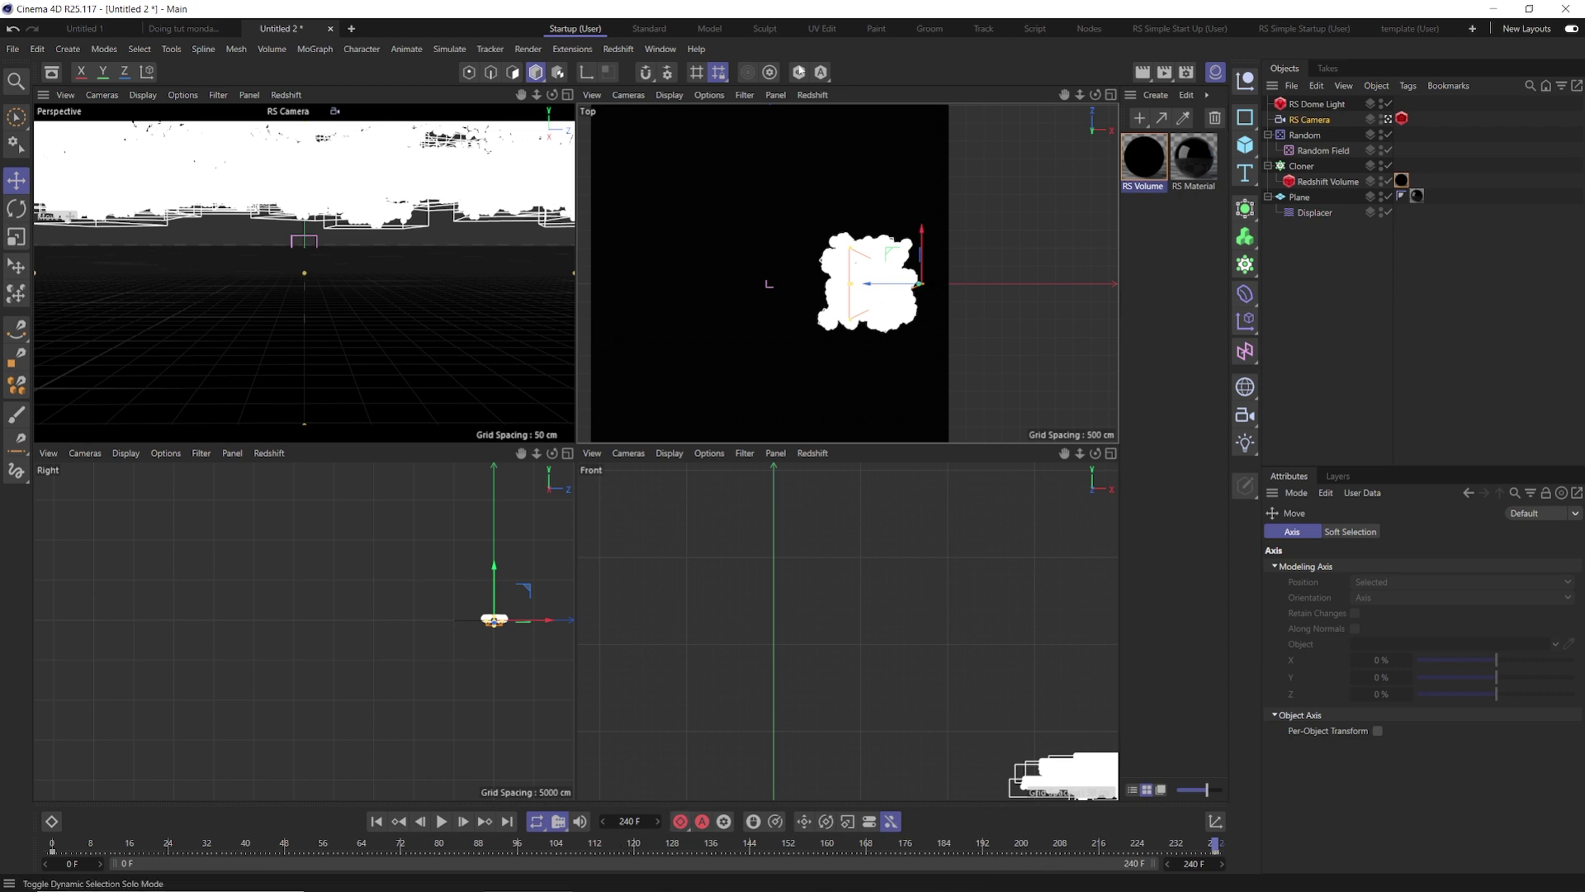
Step: Set the RS Camera's animation keys to linear interpolation in the F-Curve timeline, and close the timeline window
{"action": "left_click", "coordinate": [661, 49]}
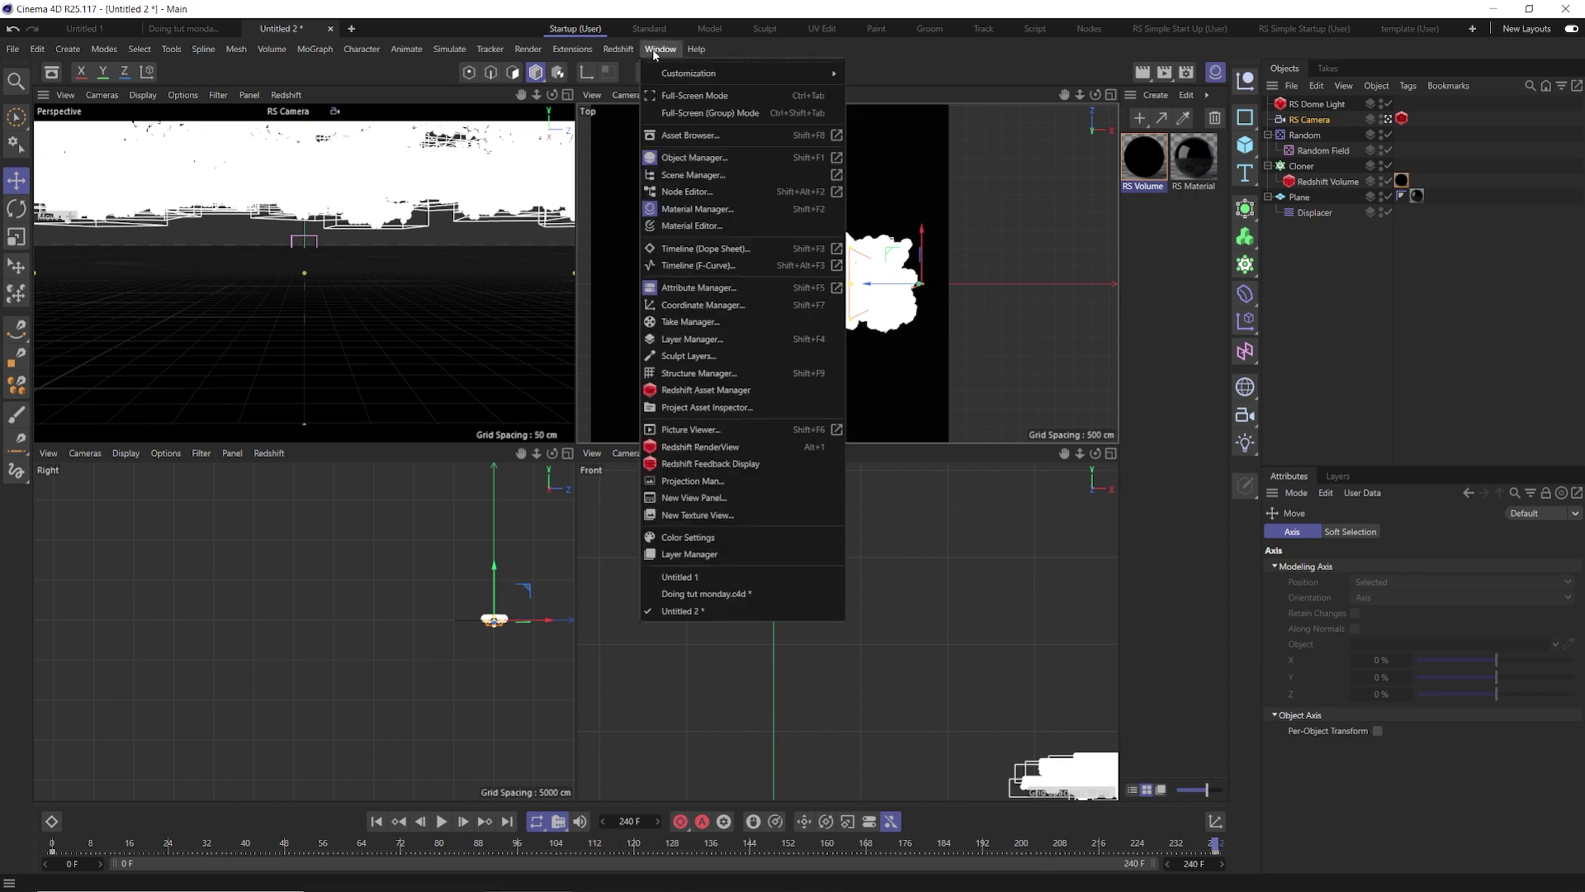
{"action": "left_click", "coordinate": [692, 265]}
{"action": "left_click", "coordinate": [809, 397]}
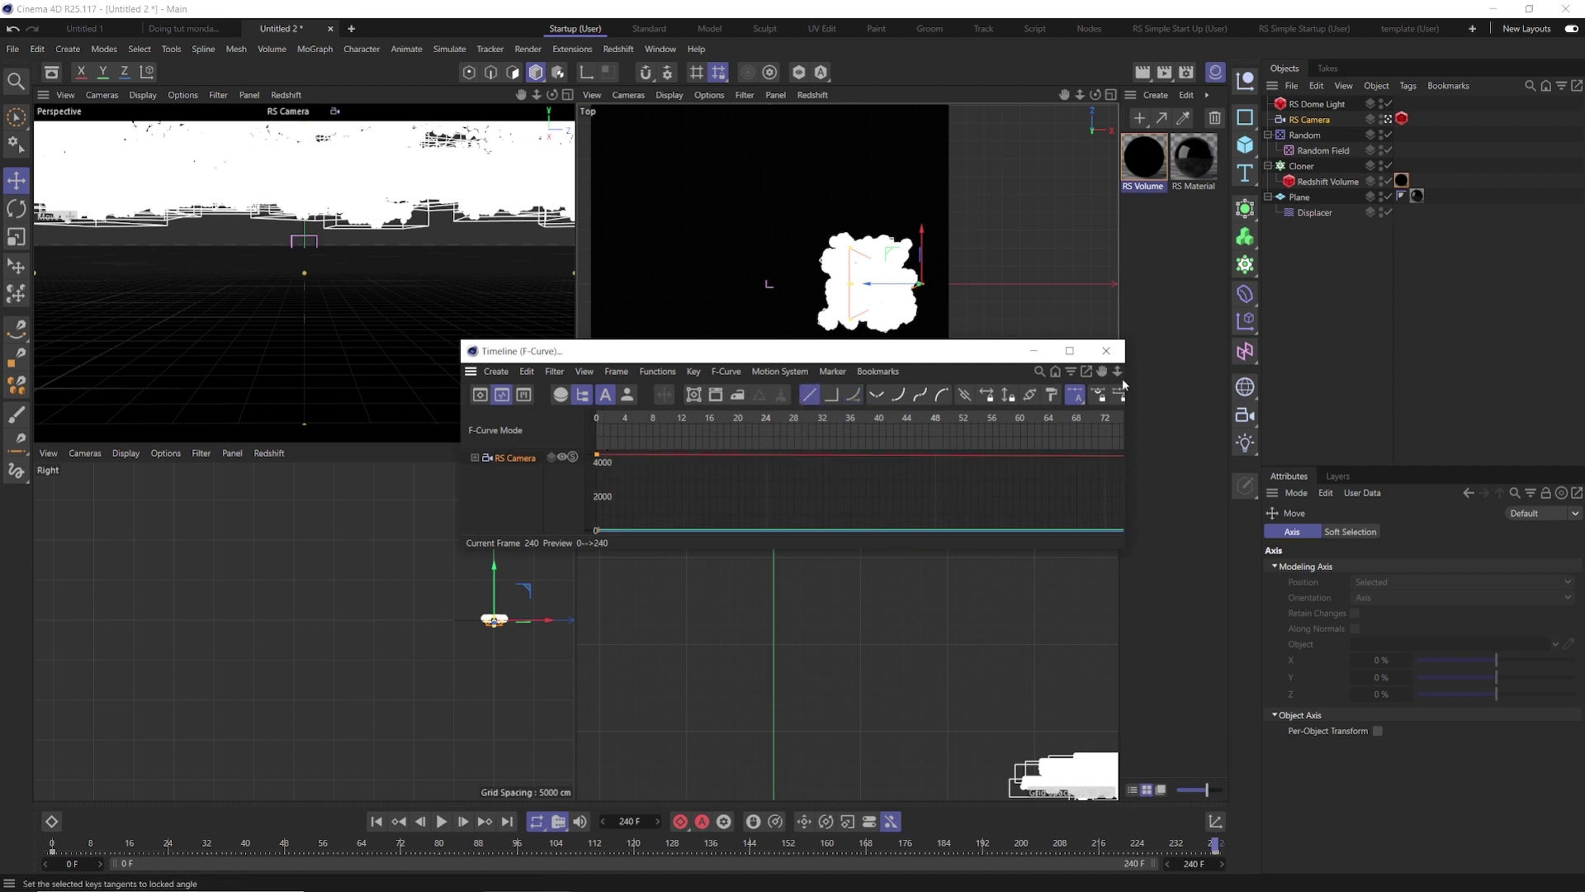
{"action": "left_click", "coordinate": [1106, 350]}
Step: Turn off playing all frames, set the playback rate to 24 fps, and play the animation in the enlarged camera view
{"action": "middle_click", "coordinate": [389, 319]}
{"action": "left_click", "coordinate": [439, 821]}
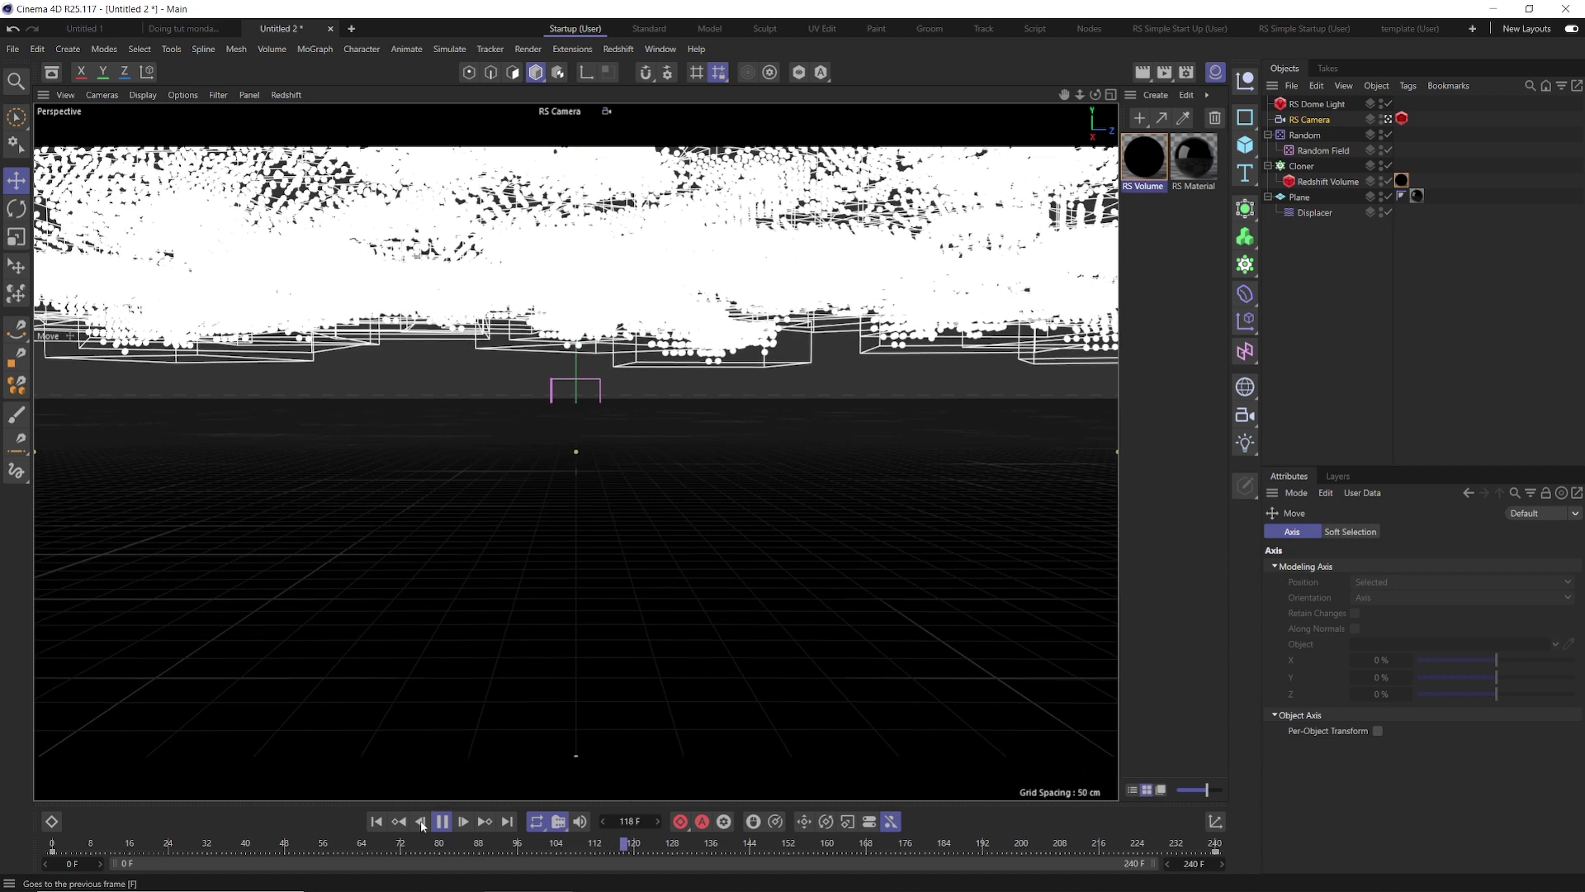
{"action": "left_click", "coordinate": [442, 822]}
{"action": "left_click", "coordinate": [558, 821]}
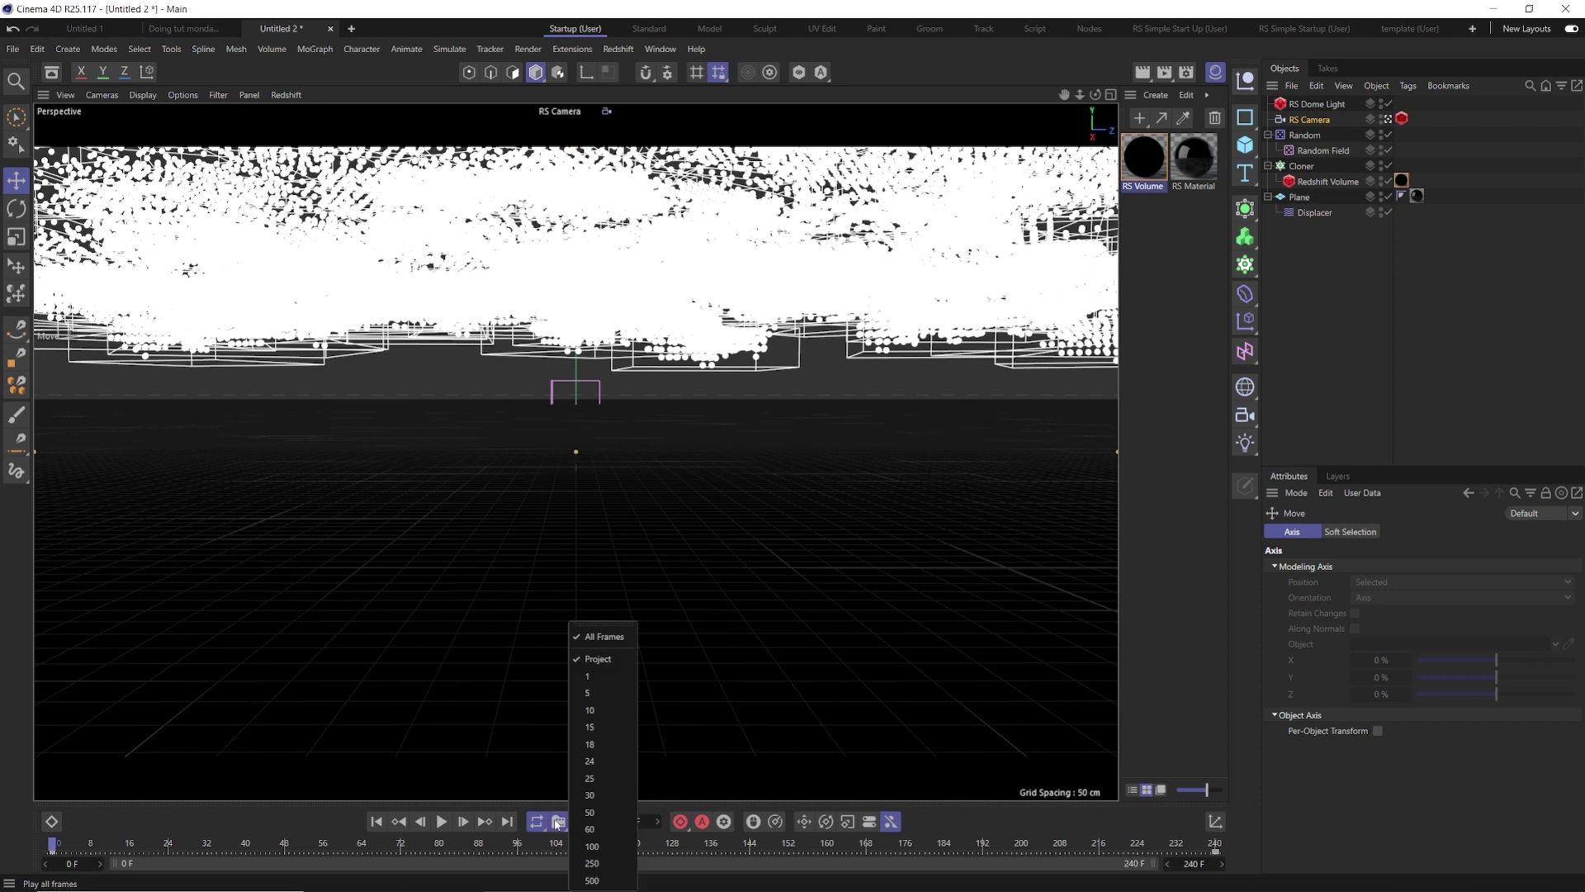
{"action": "left_click", "coordinate": [595, 638]}
{"action": "left_click", "coordinate": [555, 820]}
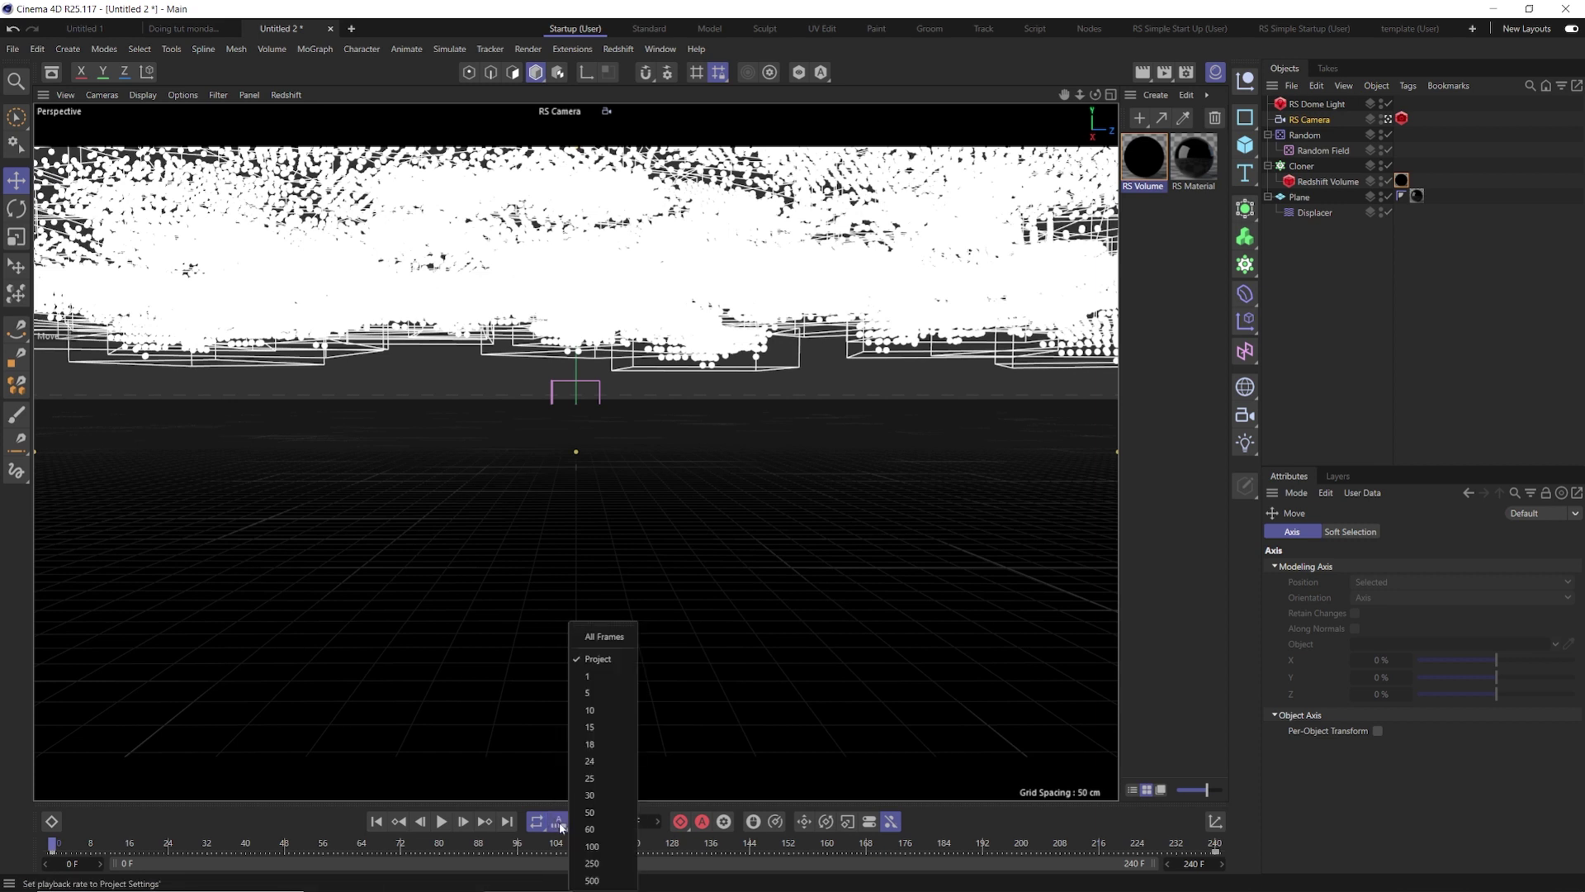
{"action": "left_click", "coordinate": [593, 761]}
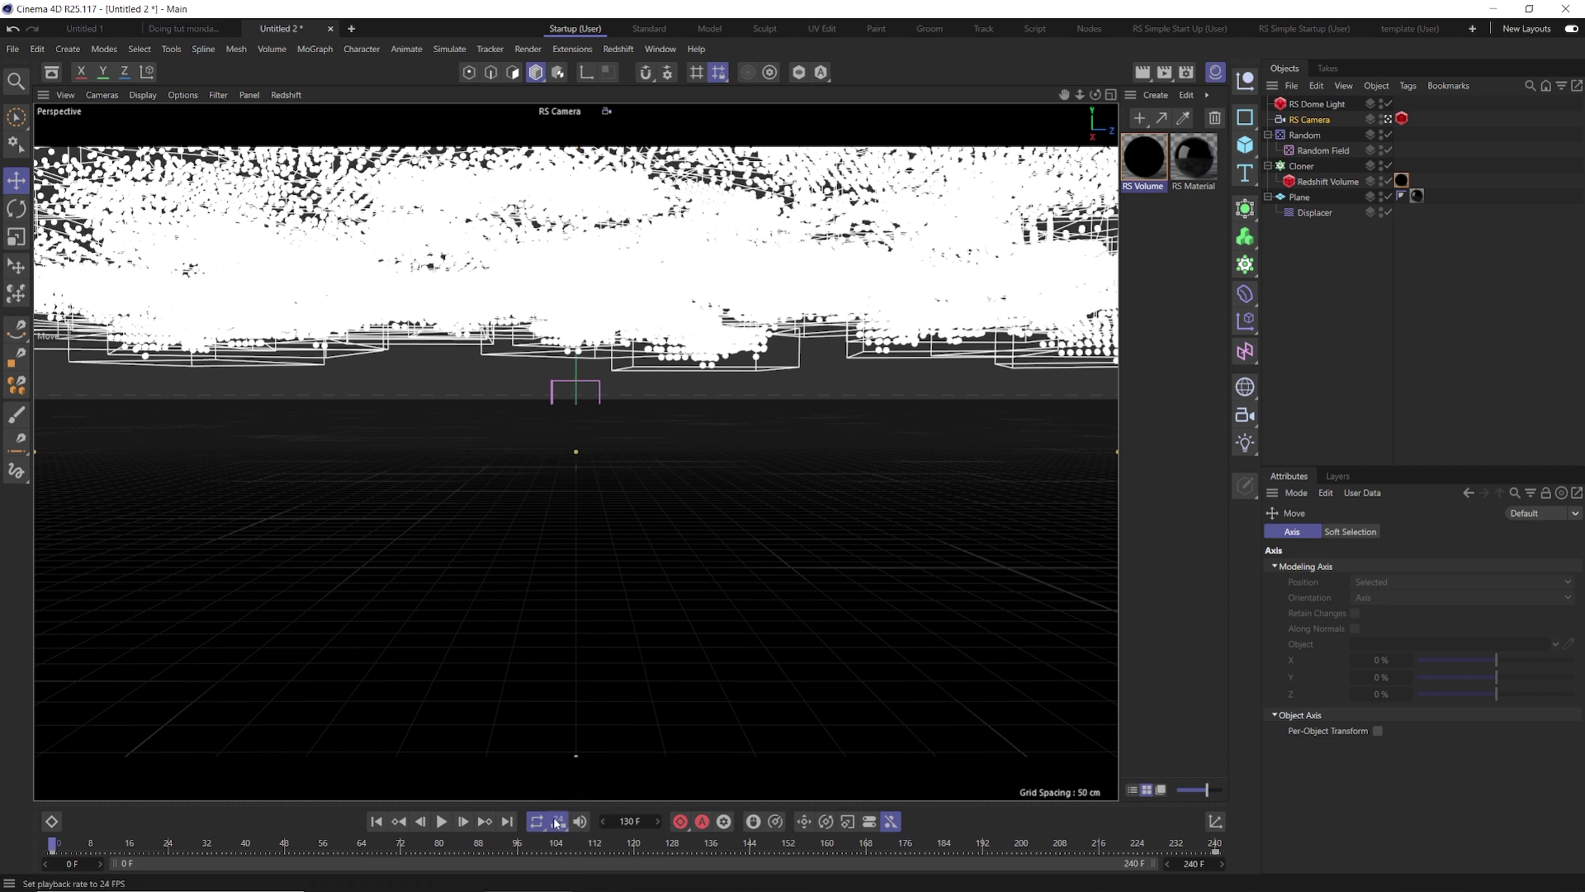
{"action": "left_click", "coordinate": [442, 820]}
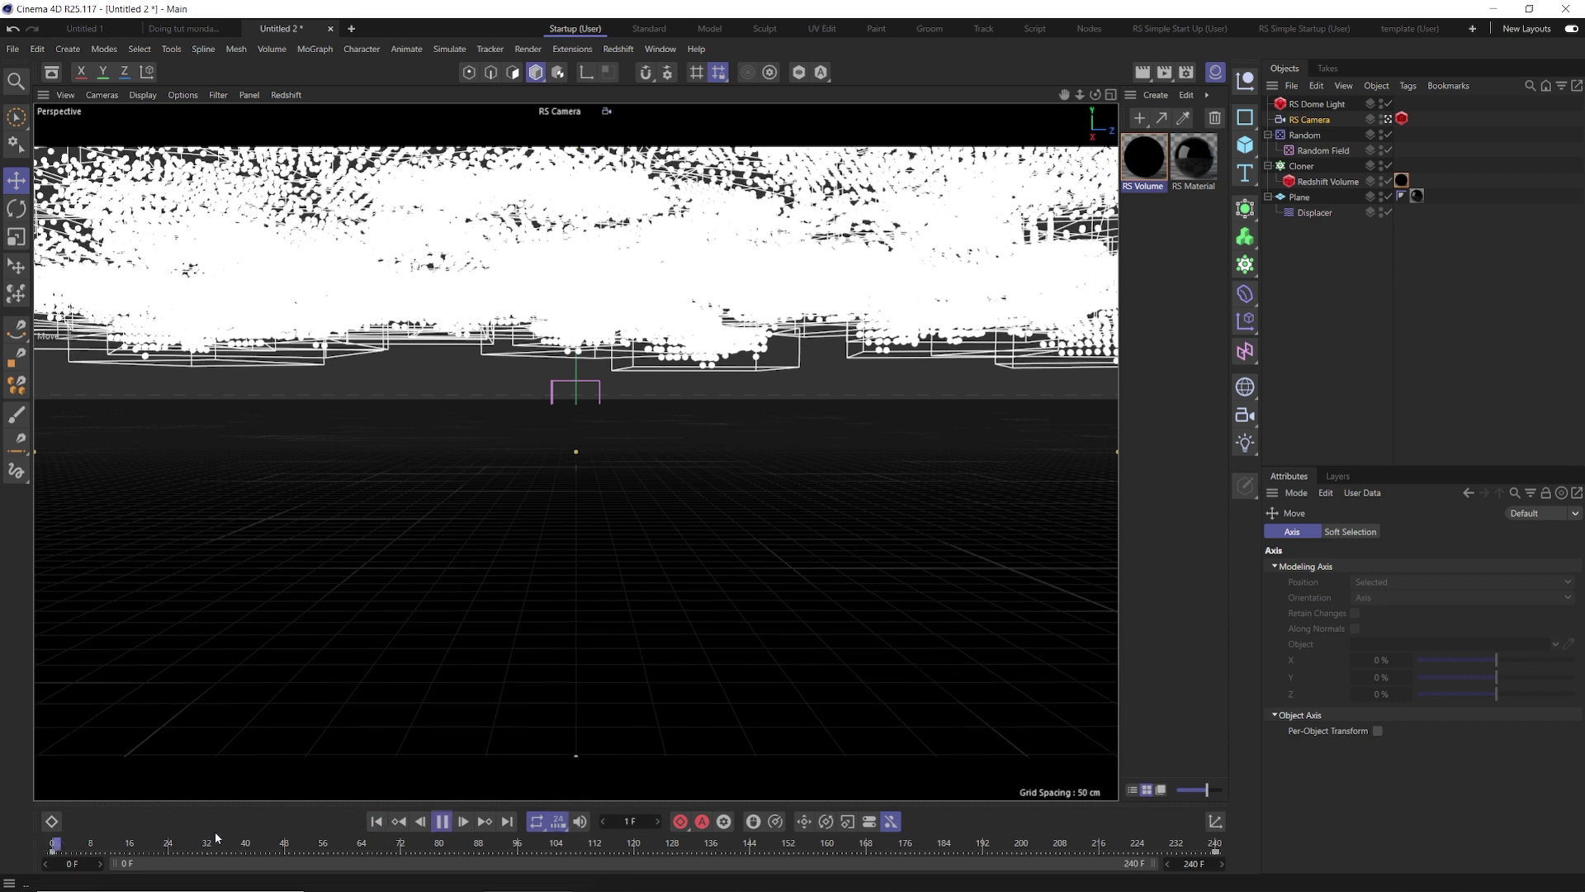
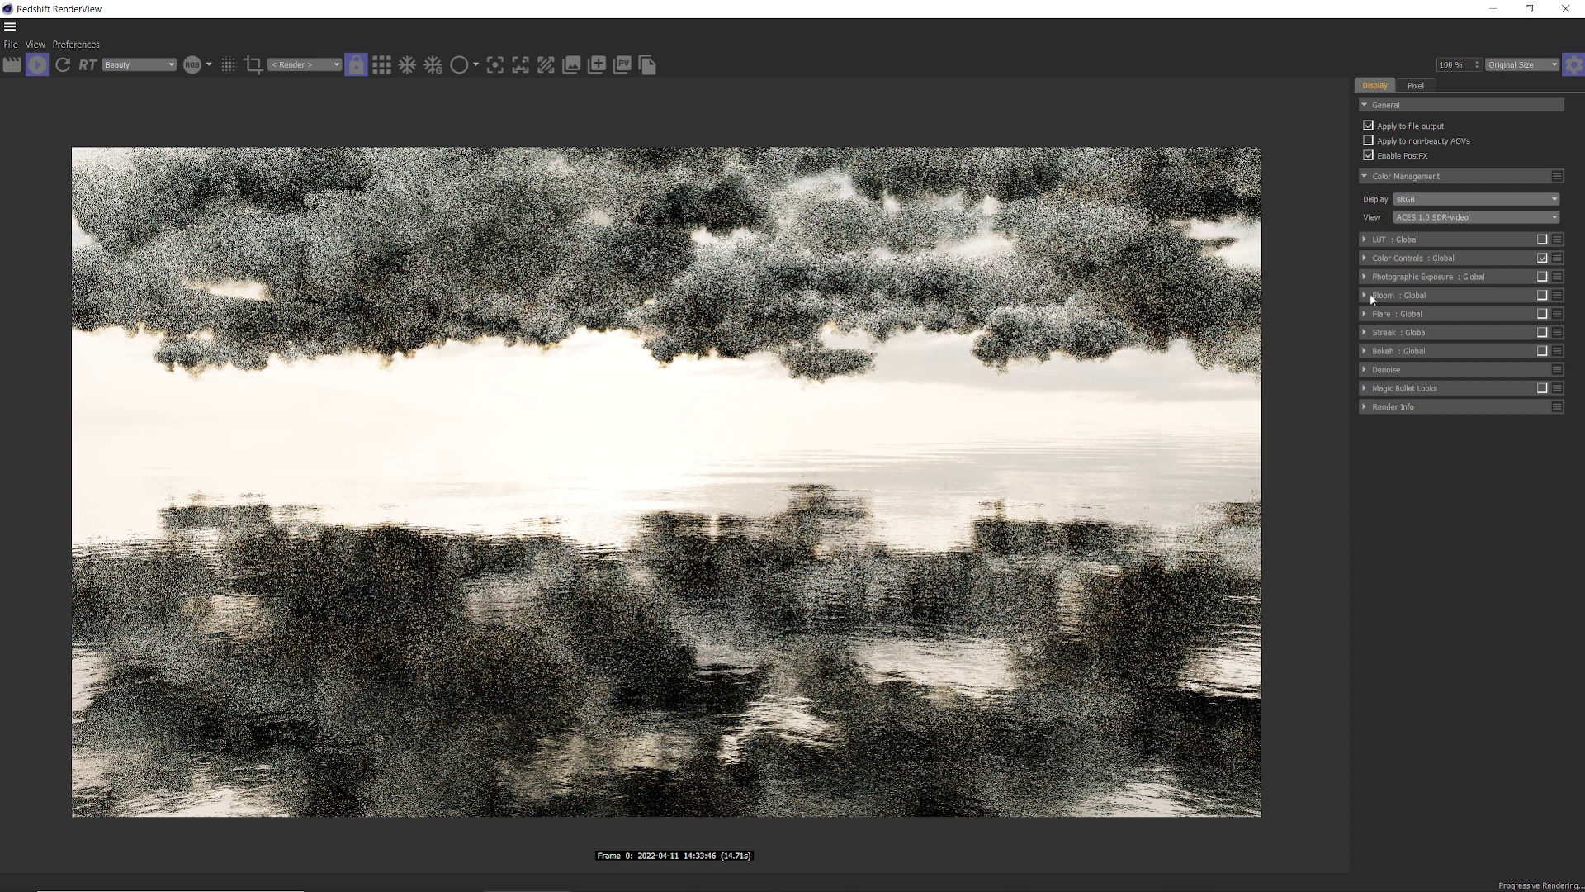
Step: Enable photographic exposure in the RenderView with a shutter time ratio of 180 and an F-stop of 9
{"action": "left_click", "coordinate": [1364, 276]}
{"action": "left_click", "coordinate": [1541, 276]}
{"action": "double_click", "coordinate": [1537, 318]}
{"action": "type", "text": "1800"}
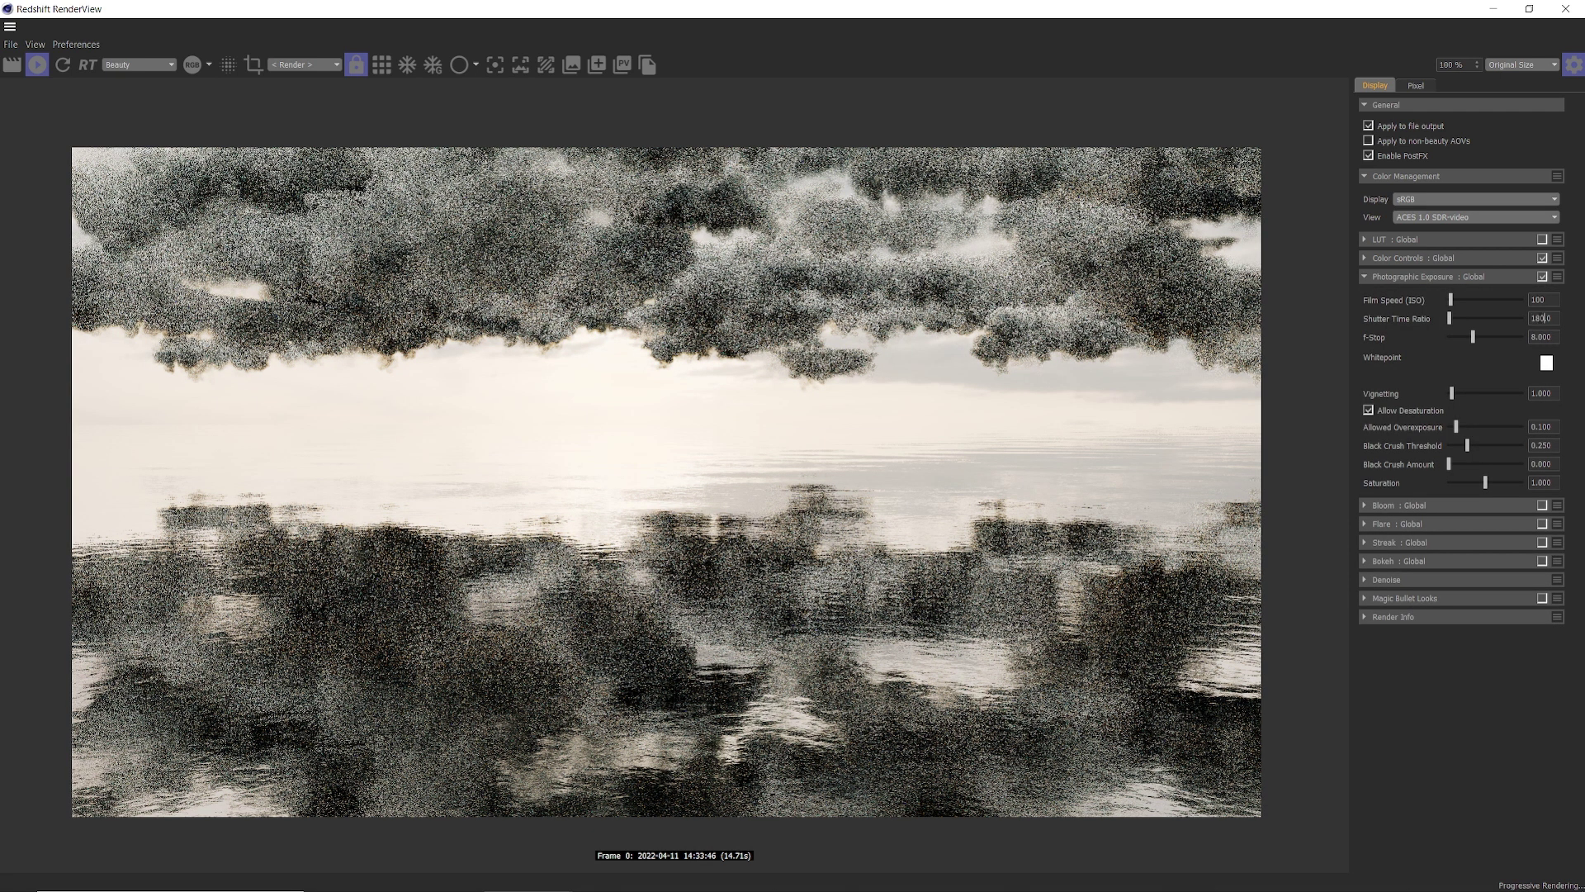
{"action": "key", "text": "Return"}
{"action": "key", "text": "Tab"}
{"action": "type", "text": "9"}
{"action": "key", "text": "Return"}
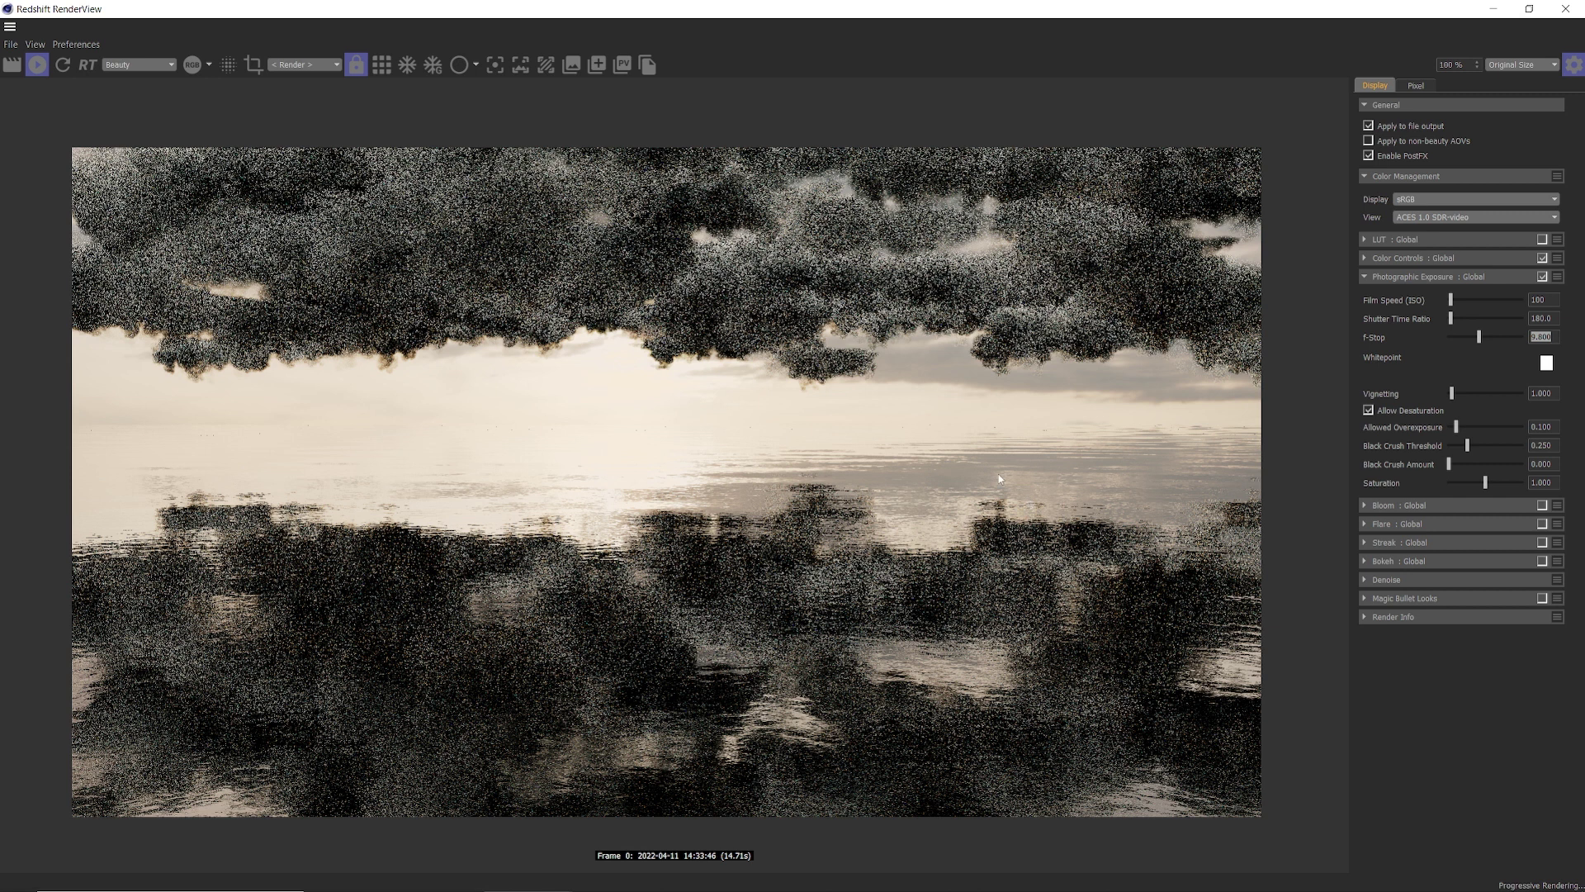
Step: Enable bloom with threshold 0.65 and intensity 0.75, and add a point on the upper part of the RGB color curve
{"action": "left_click", "coordinate": [1542, 505]}
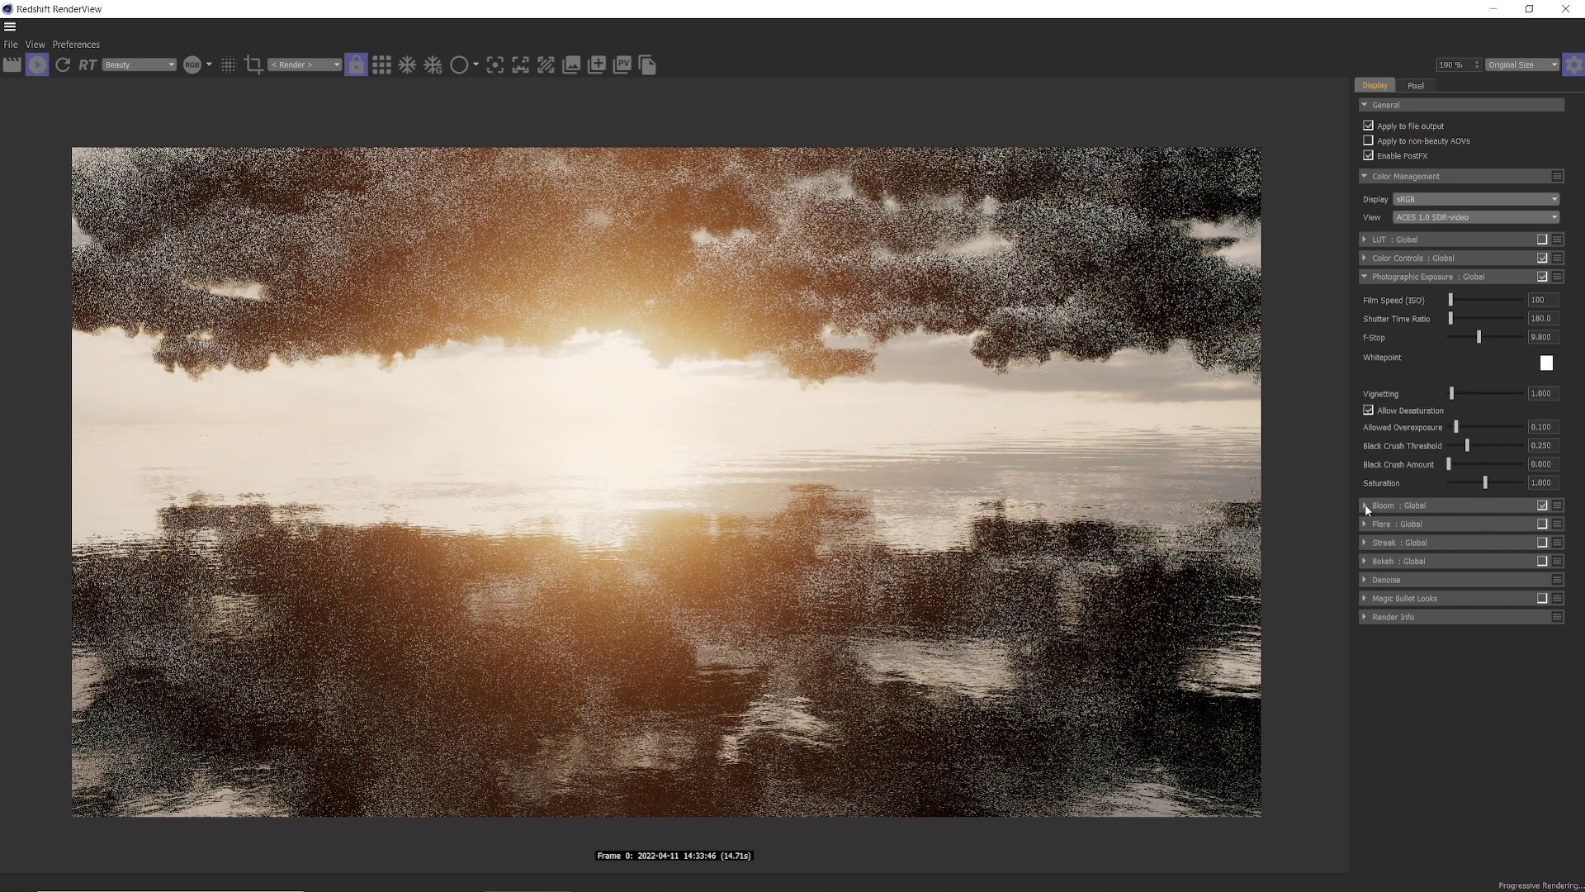
{"action": "left_click", "coordinate": [1365, 504]}
{"action": "double_click", "coordinate": [1541, 528]}
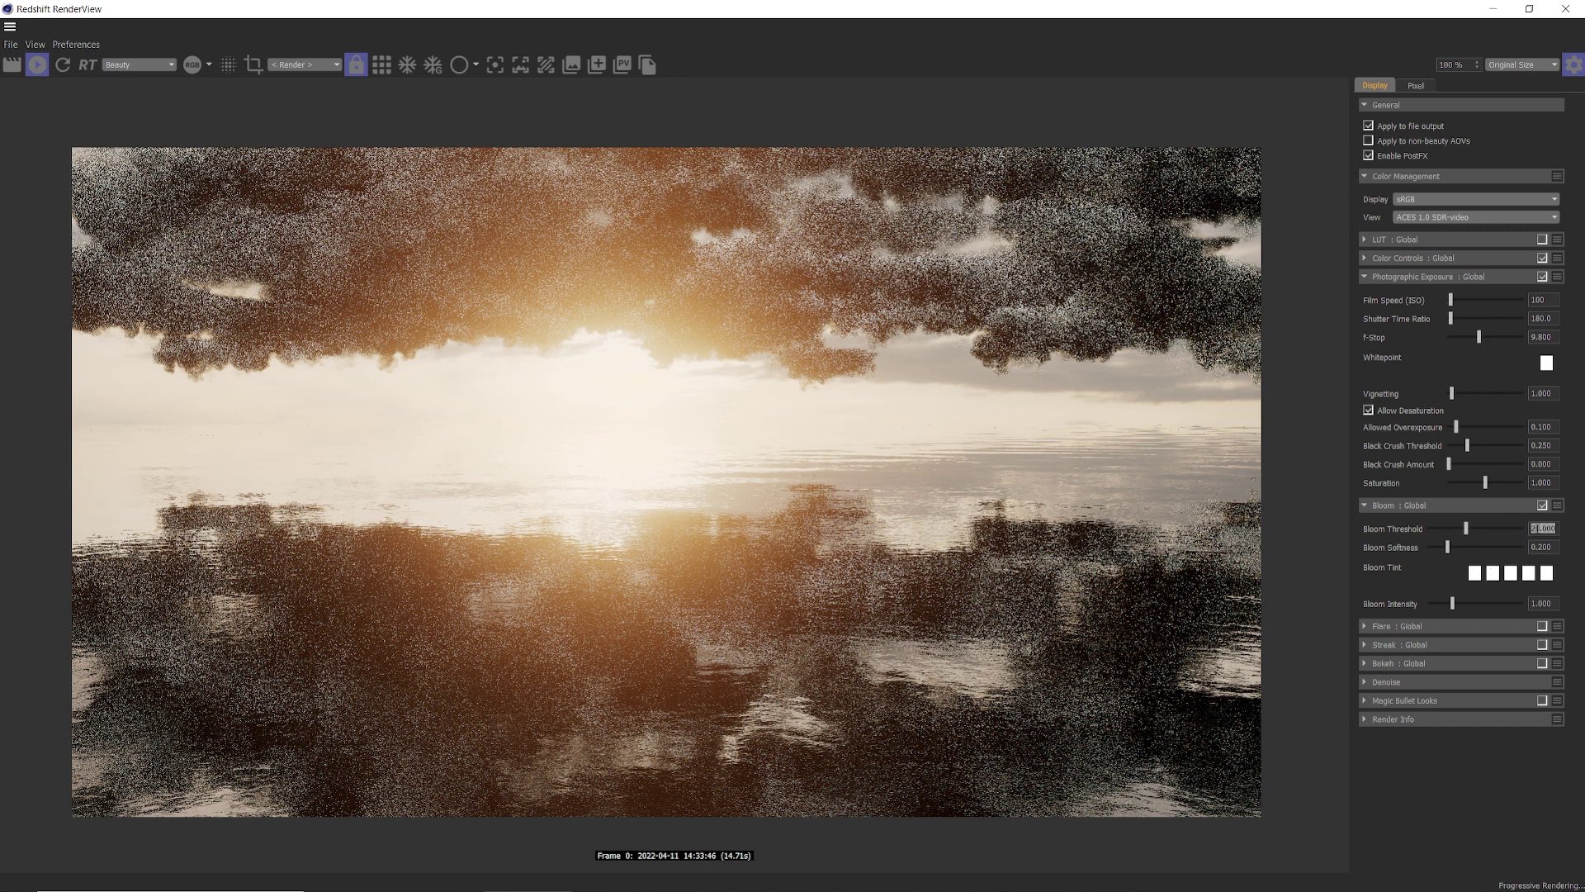
{"action": "type", "text": ".65"}
{"action": "key", "text": "Return"}
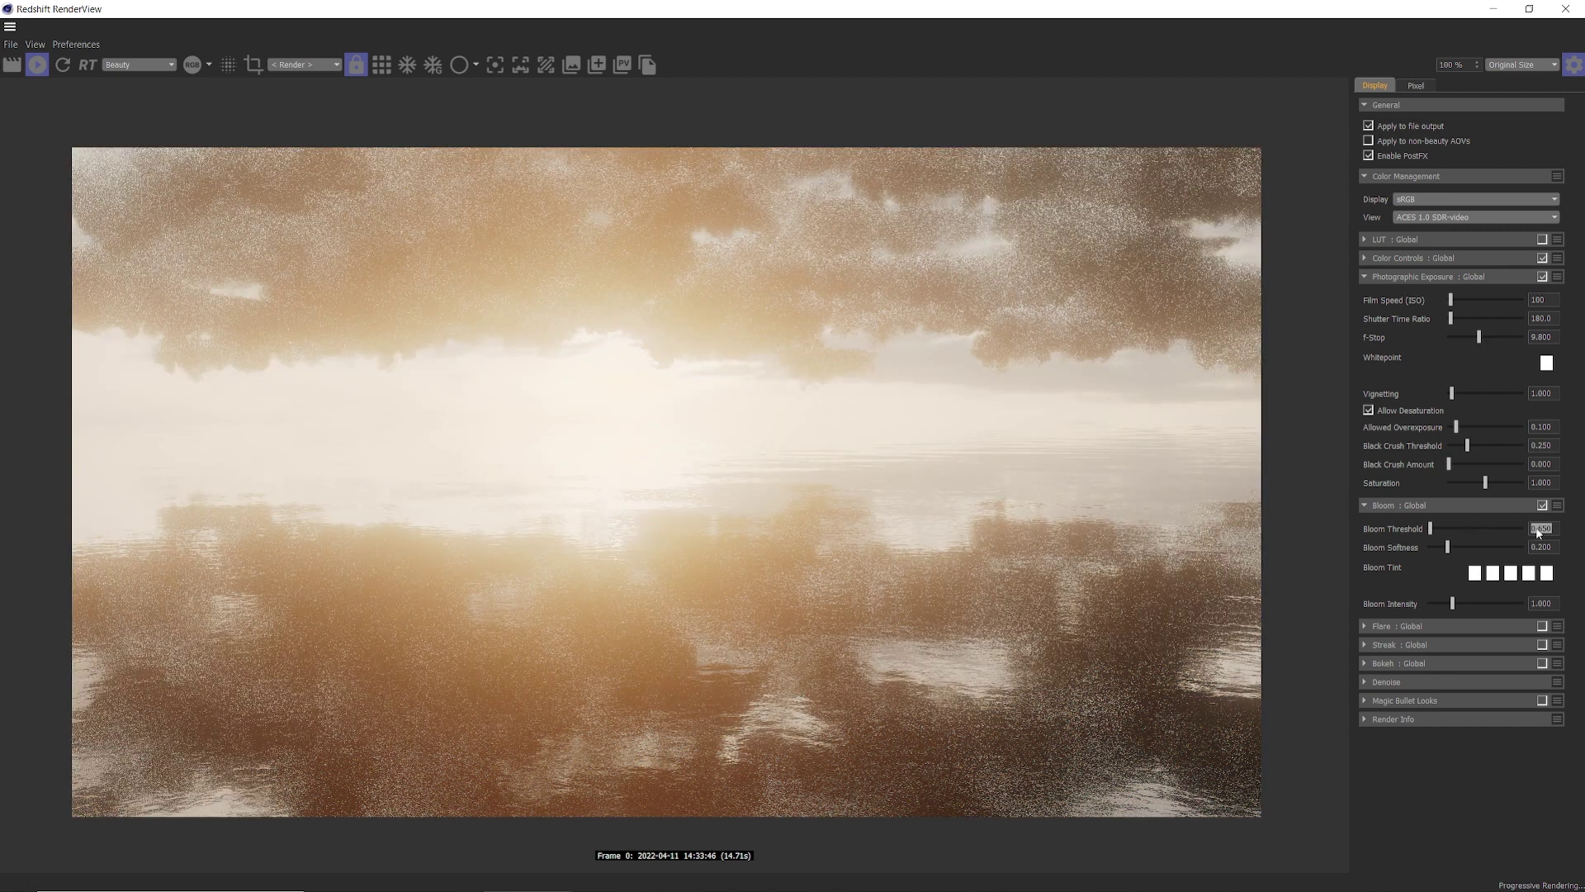
{"action": "double_click", "coordinate": [1539, 603]}
{"action": "type", "text": ".65"}
{"action": "key", "text": "Return"}
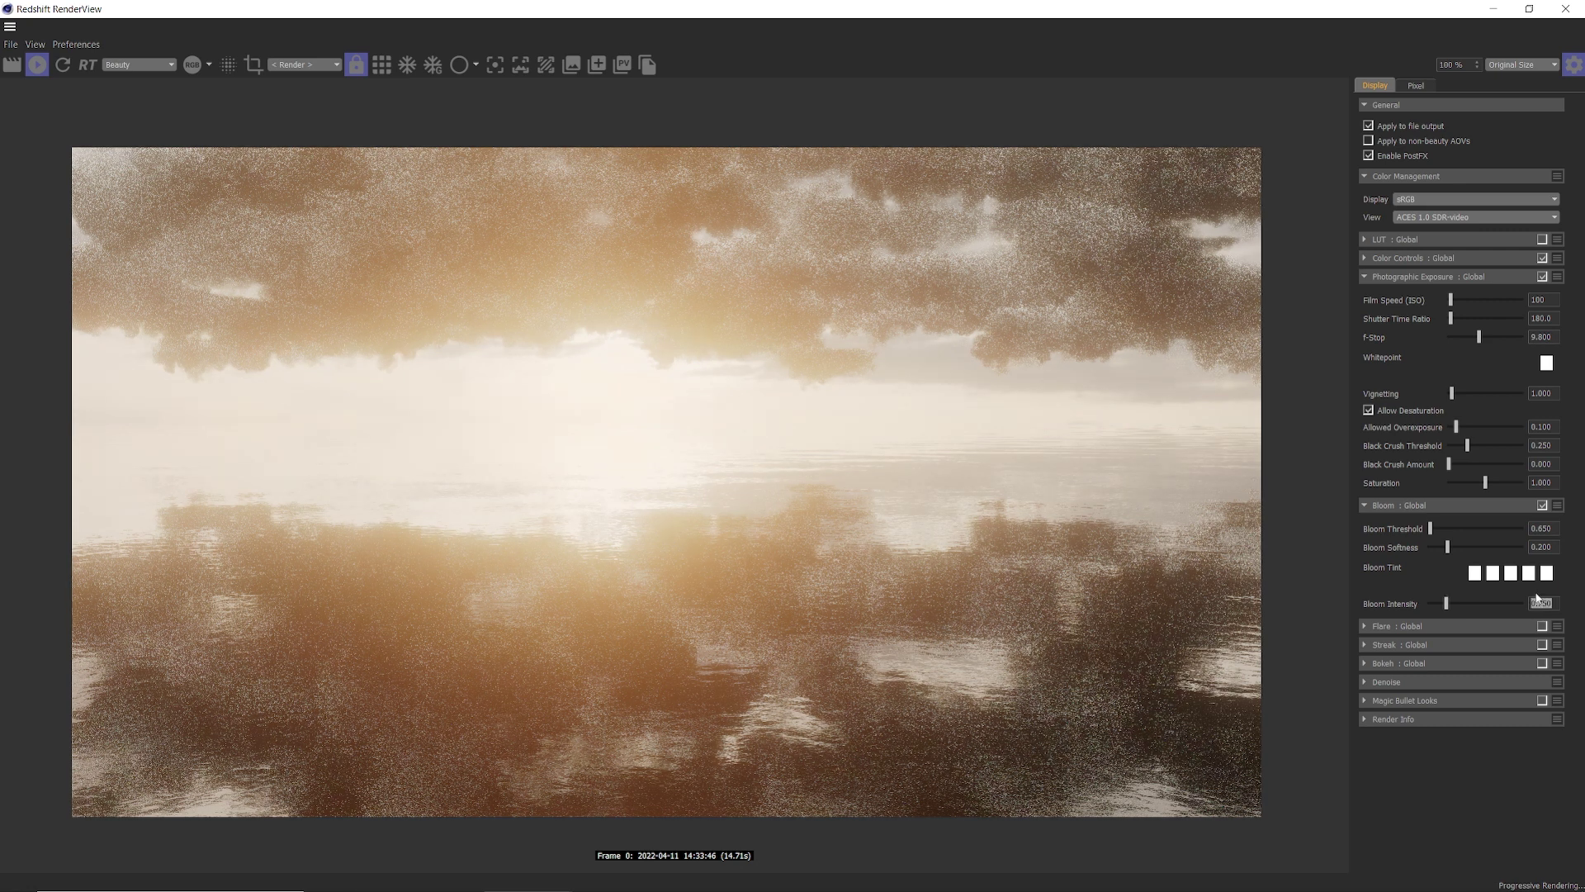
{"action": "left_click", "coordinate": [1365, 258]}
{"action": "left_click", "coordinate": [1510, 363]}
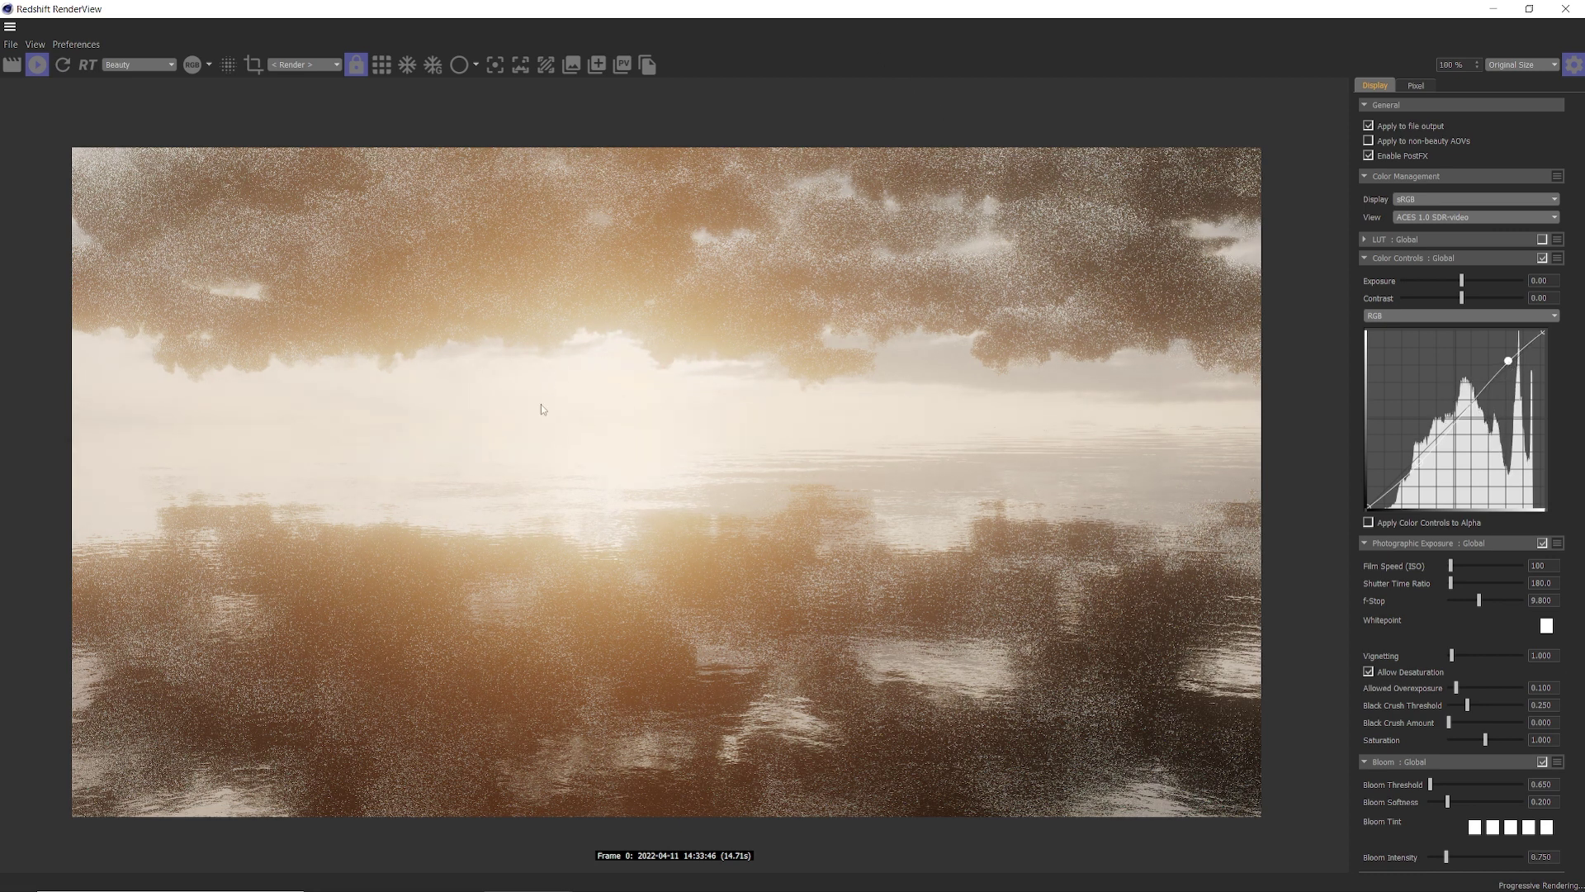
Step: Uncover the scene behind the RenderView and set the RS Dome Light's heading rotation to -143°
{"action": "left_click_drag", "start_coordinate": [796, 13], "coordinate": [546, 83]}
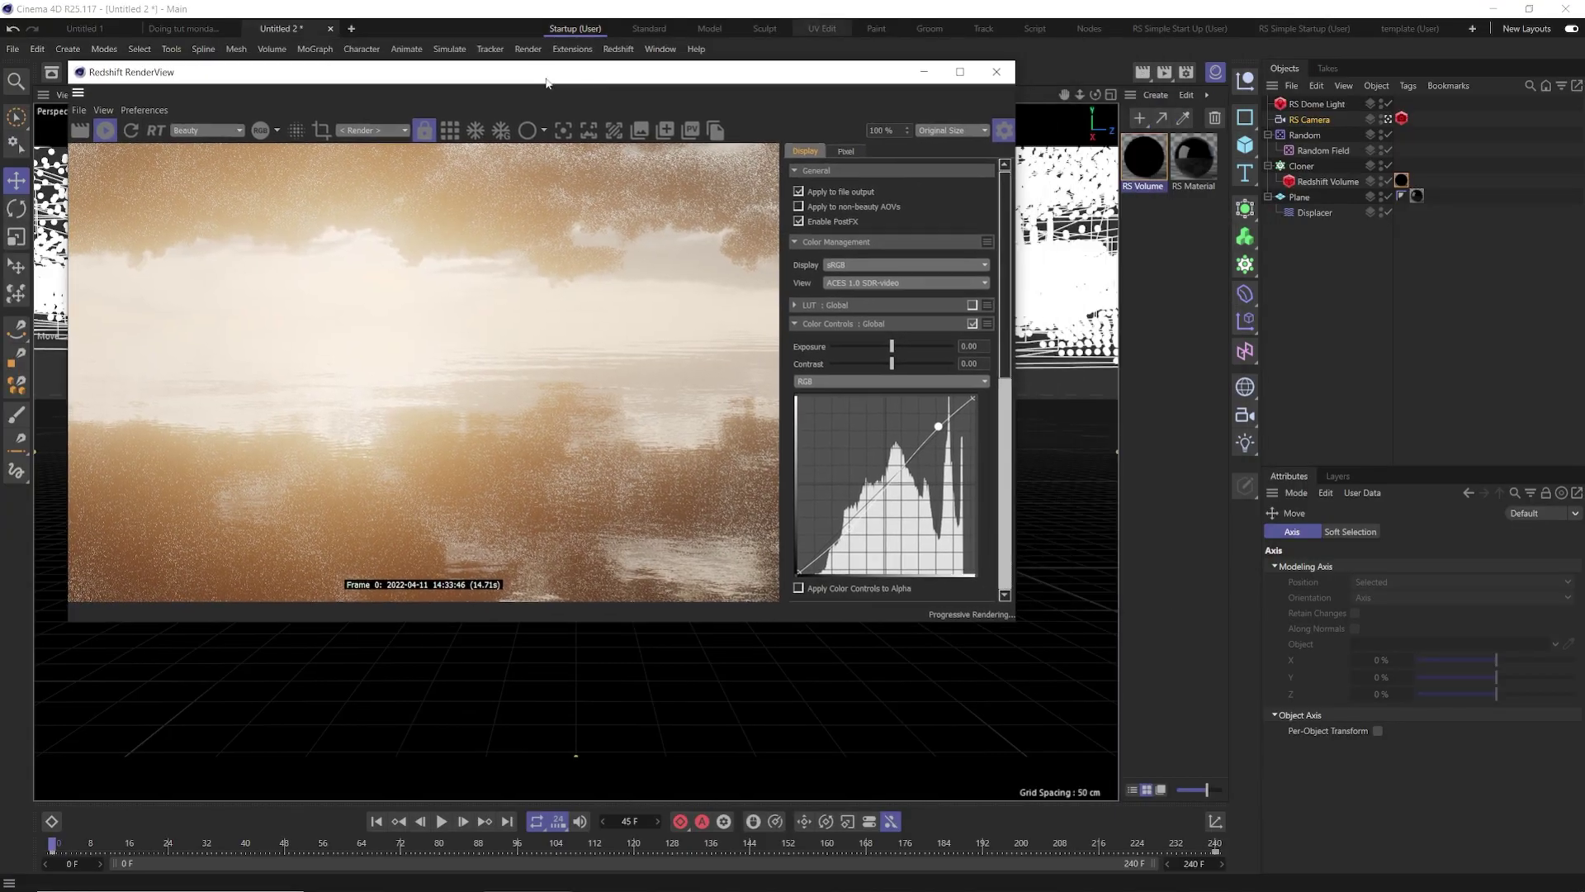
{"action": "left_click", "coordinate": [1316, 104]}
{"action": "left_click", "coordinate": [1471, 568]}
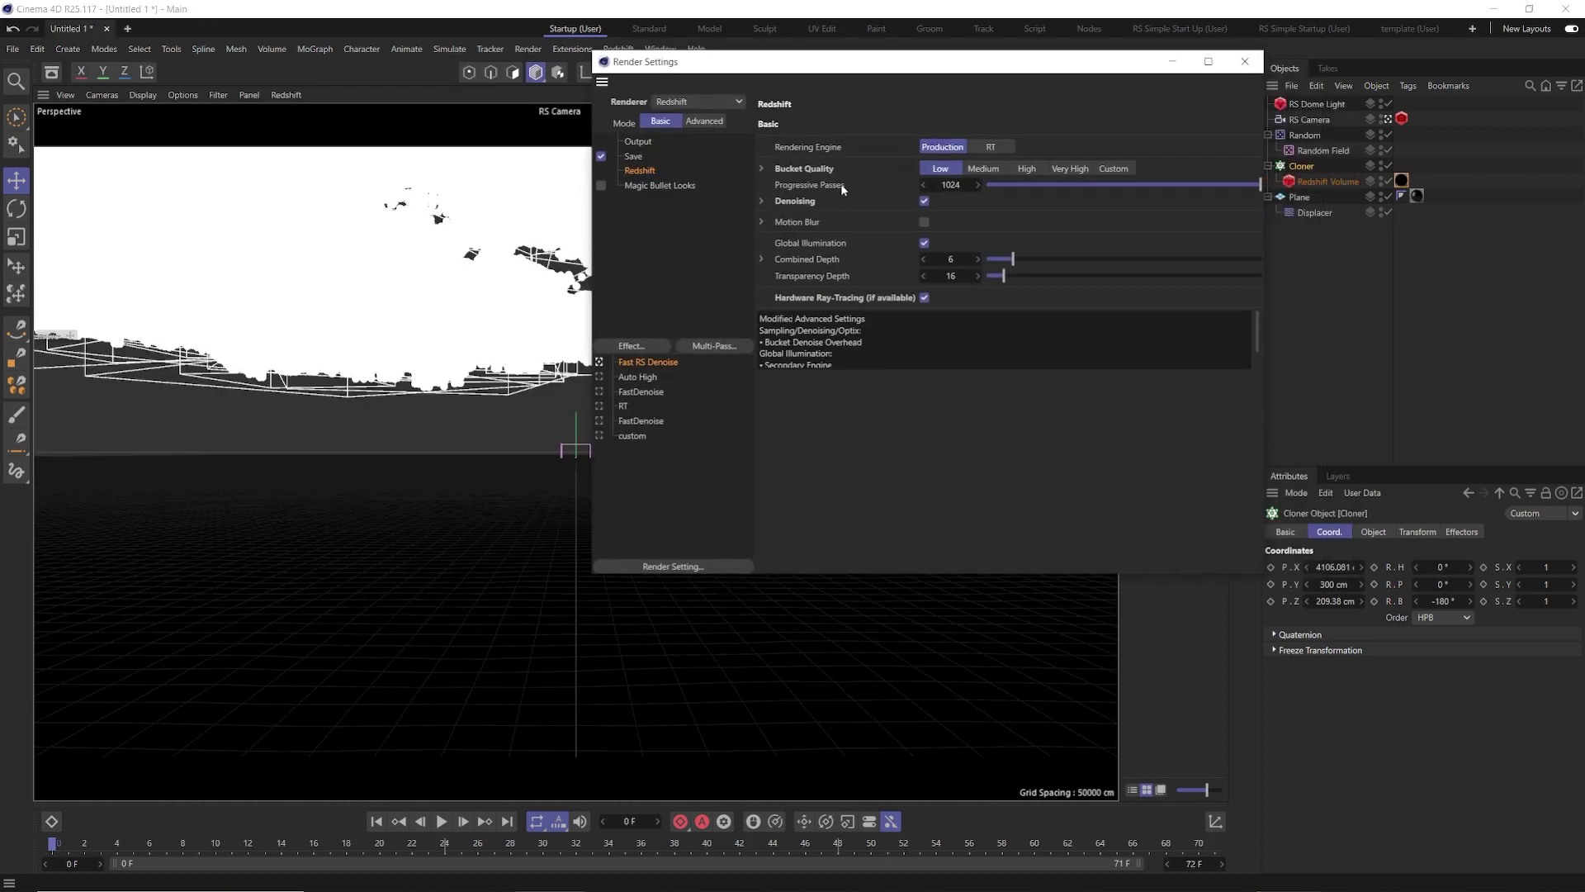
Step: In the Redshift render settings, turn off Random Noise Pattern, lower the sampling threshold to 0.029, and choose Low bucket quality
{"action": "left_click", "coordinate": [761, 201]}
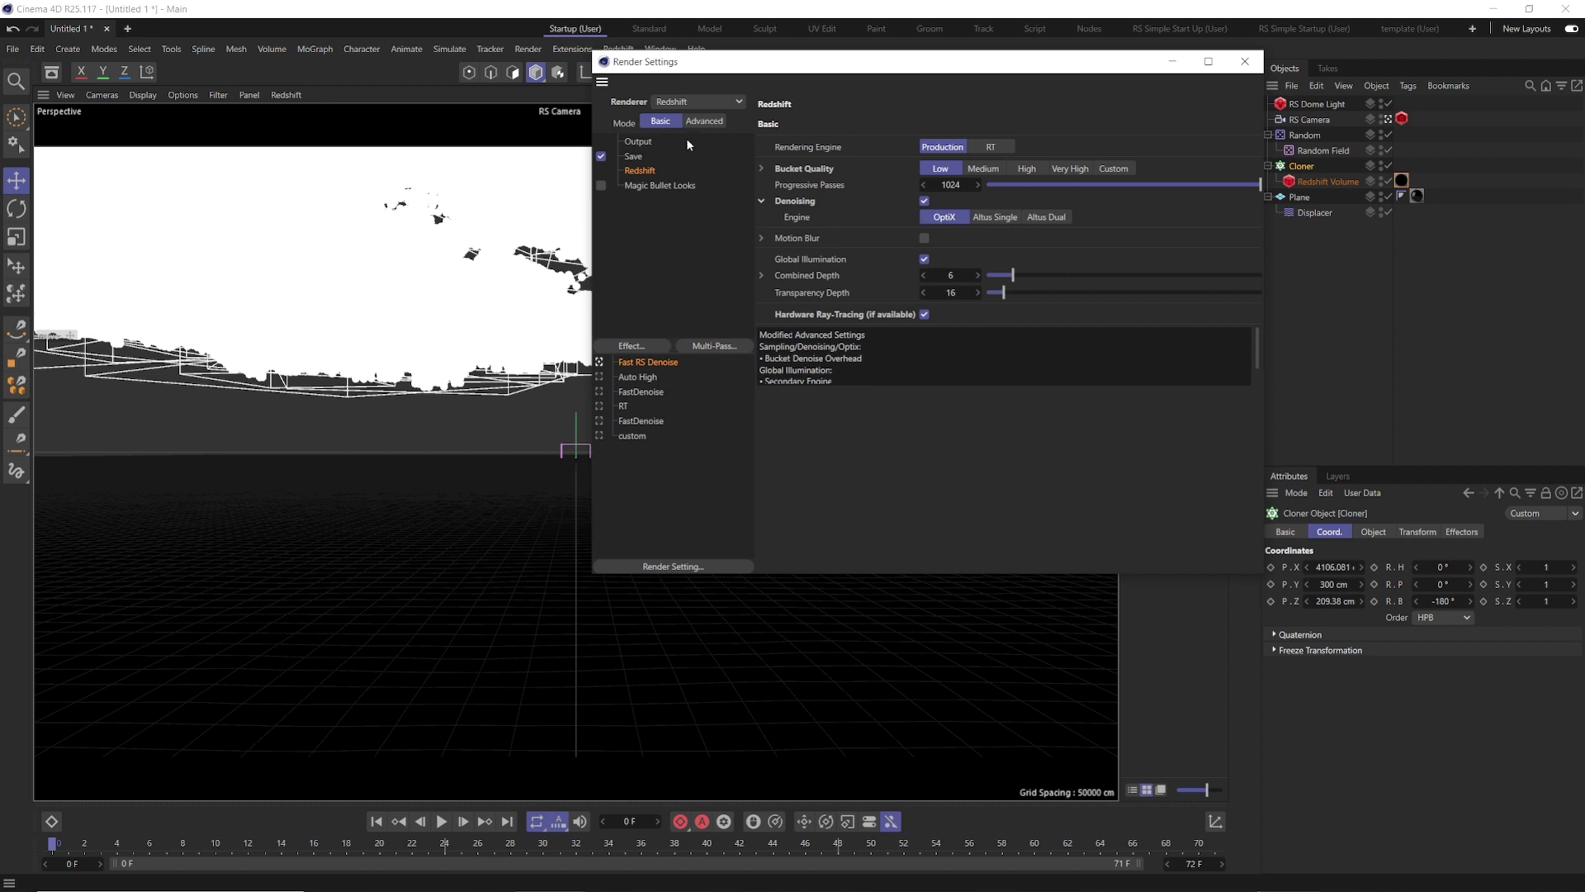
{"action": "left_click", "coordinate": [704, 121]}
{"action": "left_click", "coordinate": [768, 325]}
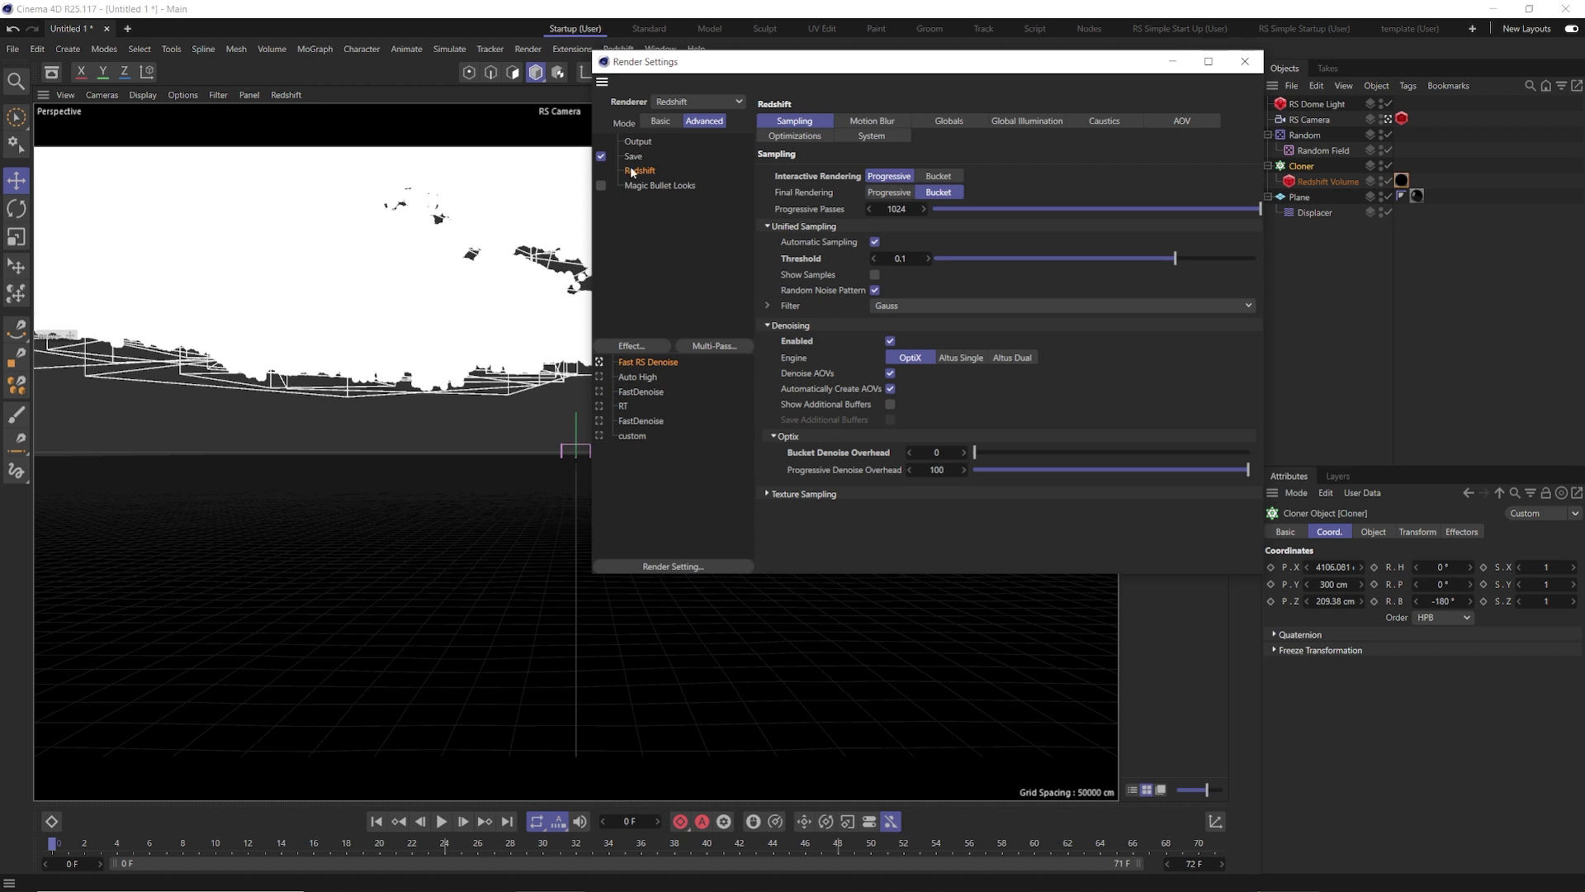
{"action": "left_click", "coordinate": [658, 121]}
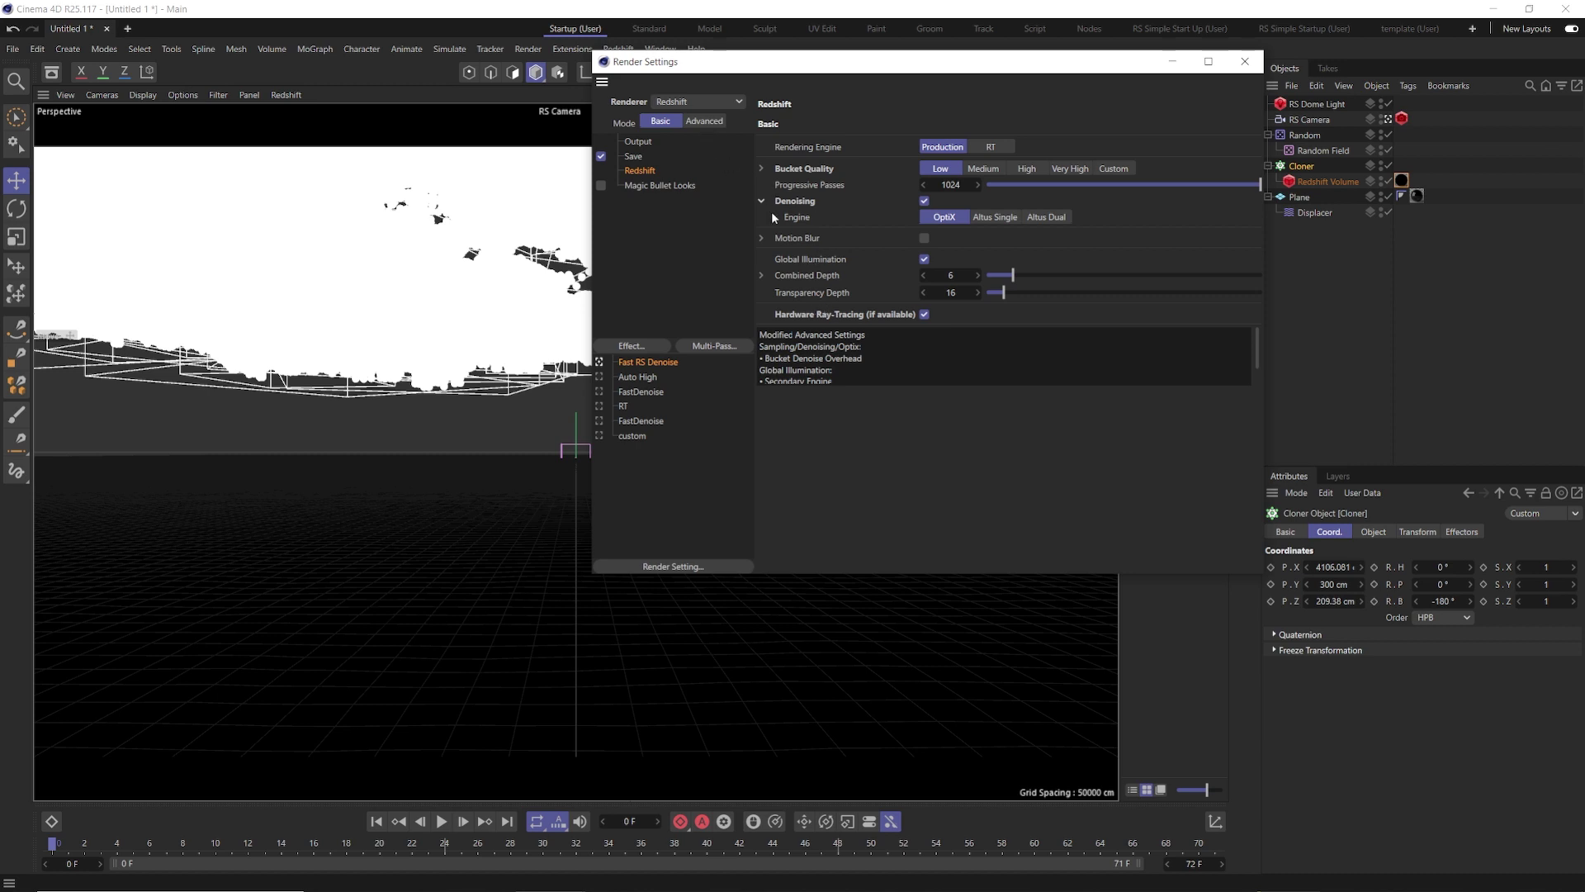
{"action": "left_click", "coordinate": [700, 121]}
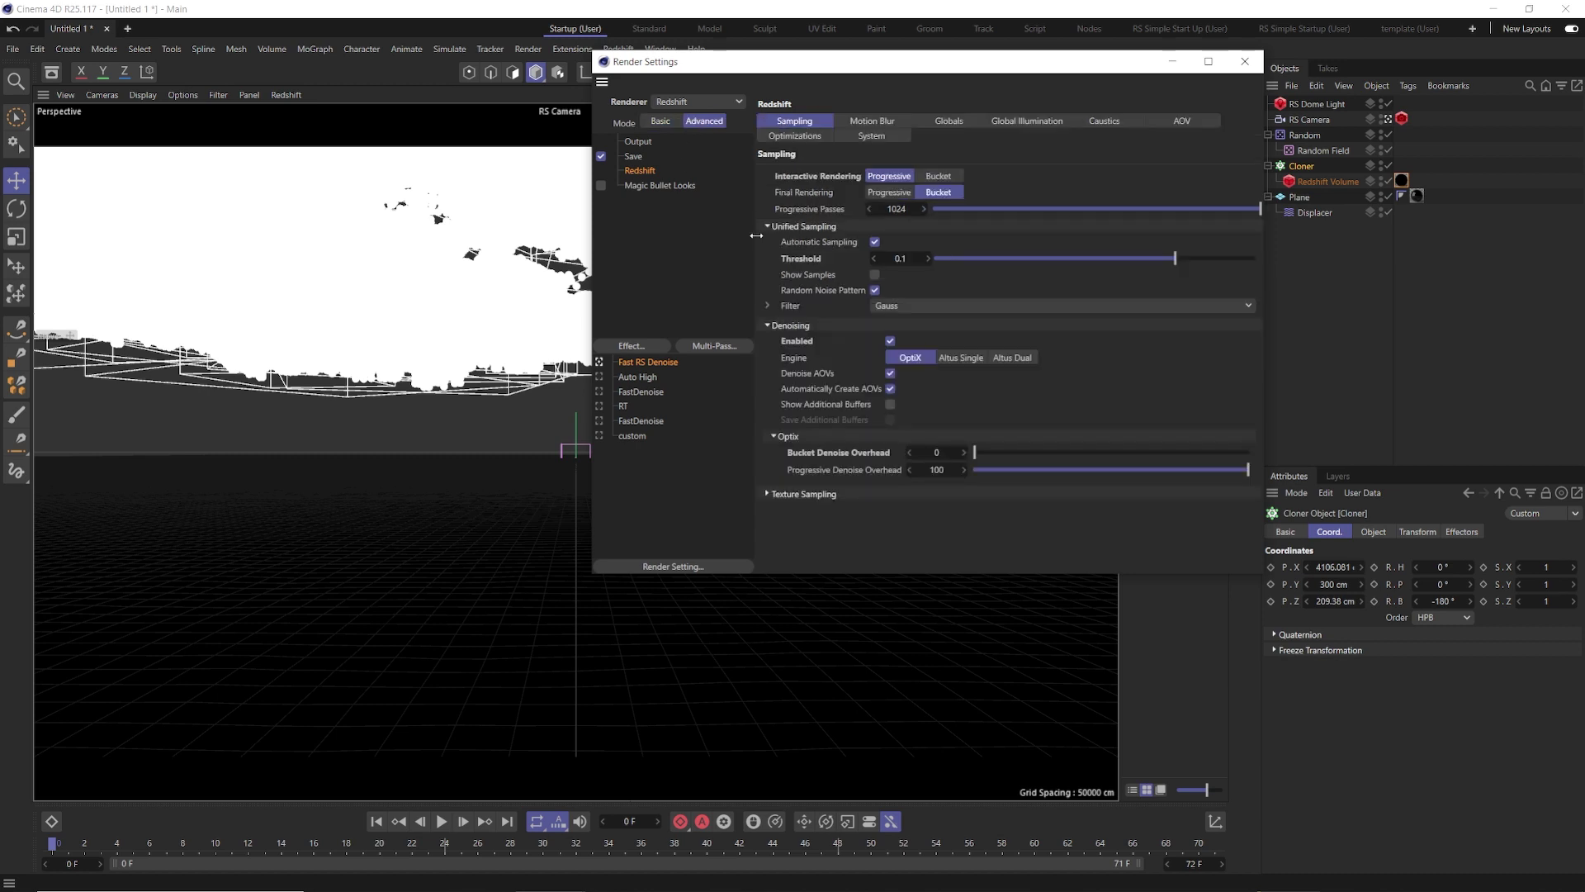
{"action": "left_click", "coordinate": [876, 291]}
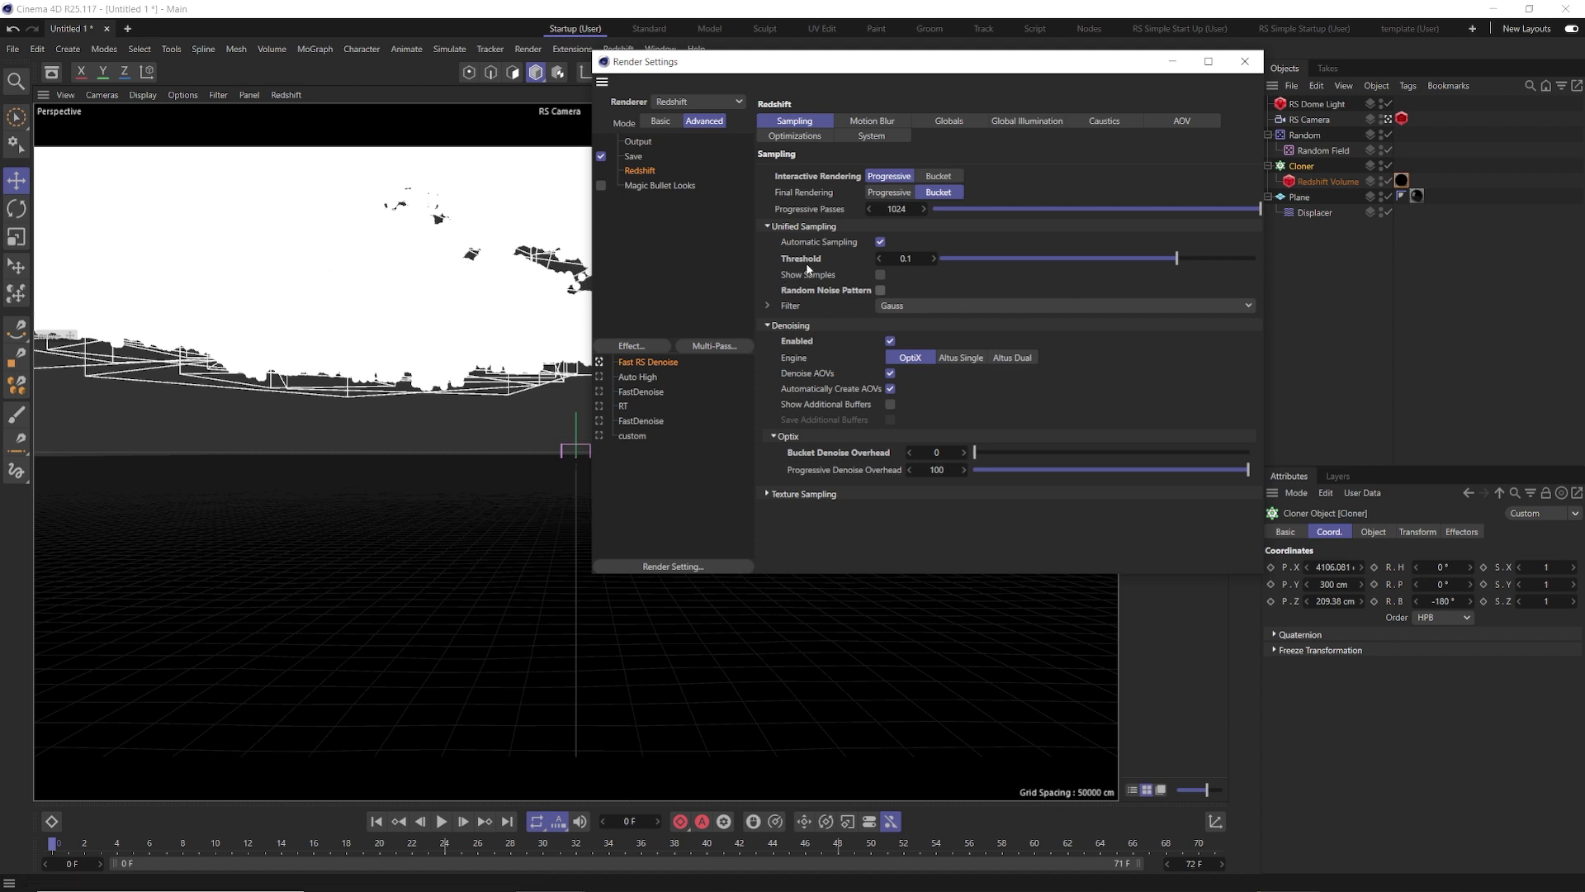
{"action": "left_click_drag", "start_coordinate": [1181, 264], "coordinate": [1126, 254]}
{"action": "left_click", "coordinate": [661, 120]}
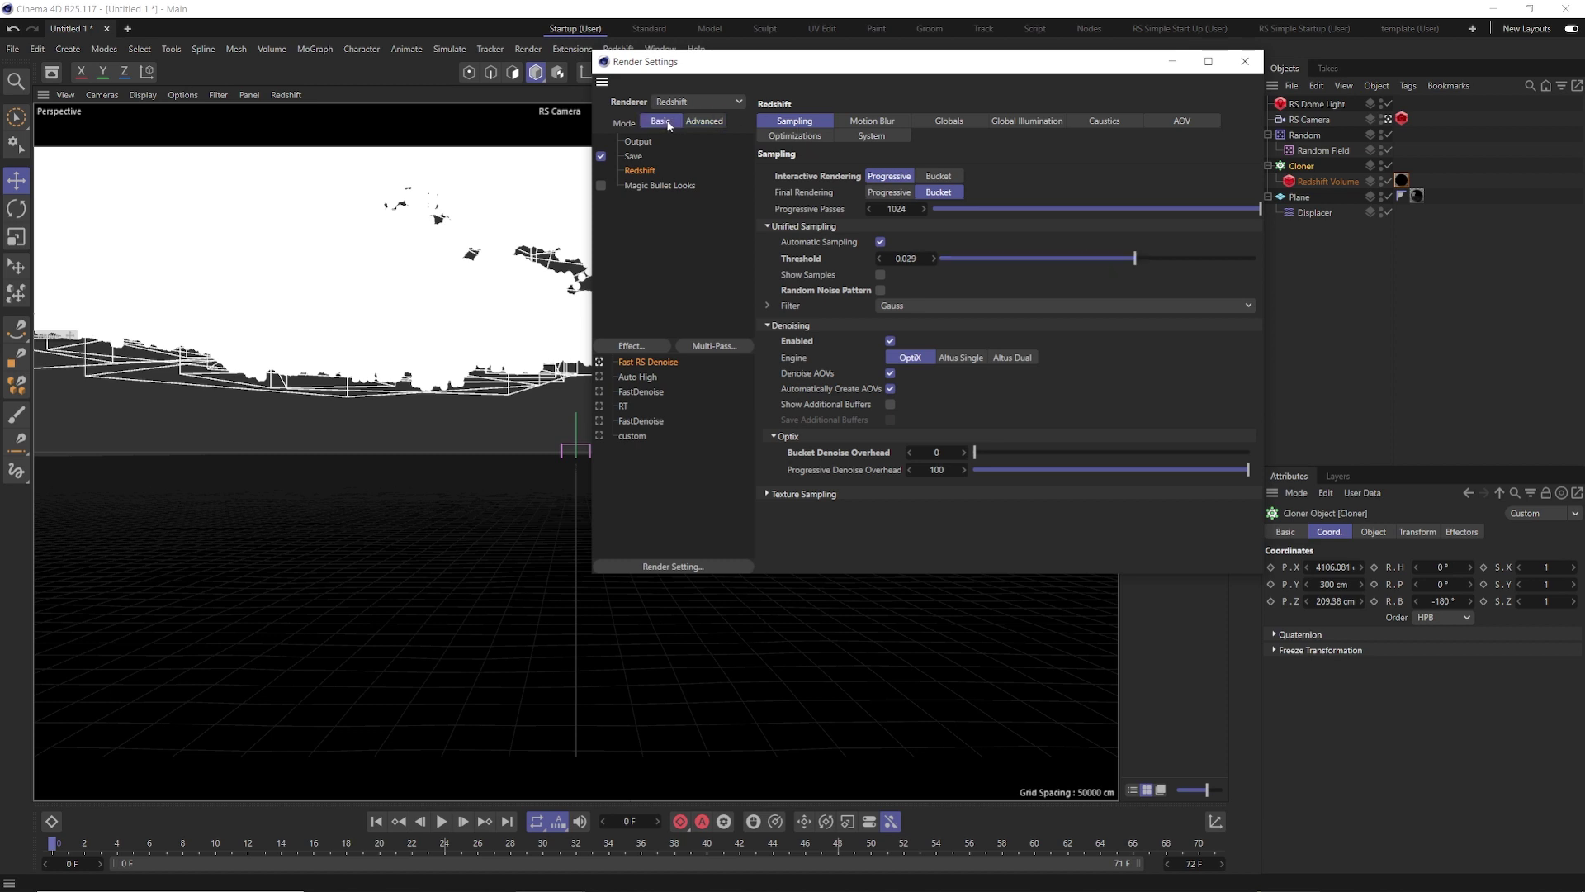
{"action": "left_click", "coordinate": [941, 169]}
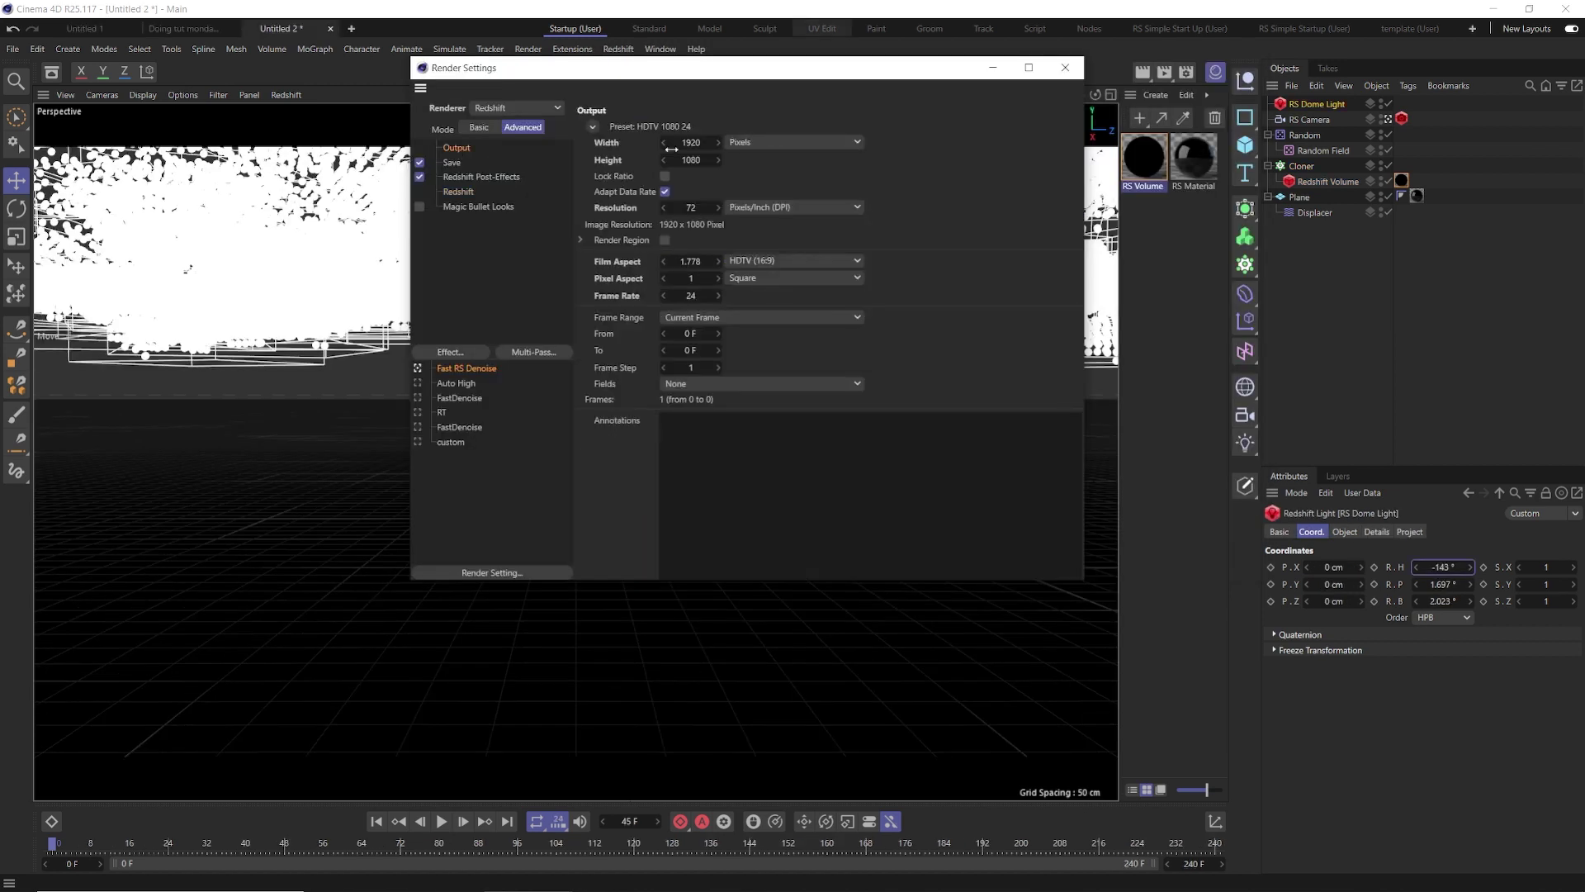
Step: Set the render output to All Frames and the save path to D:\TUT\CLouds\FINAL\Clouds animation Tut, and close the render settings
{"action": "left_click", "coordinate": [732, 316]}
{"action": "left_click", "coordinate": [718, 352]}
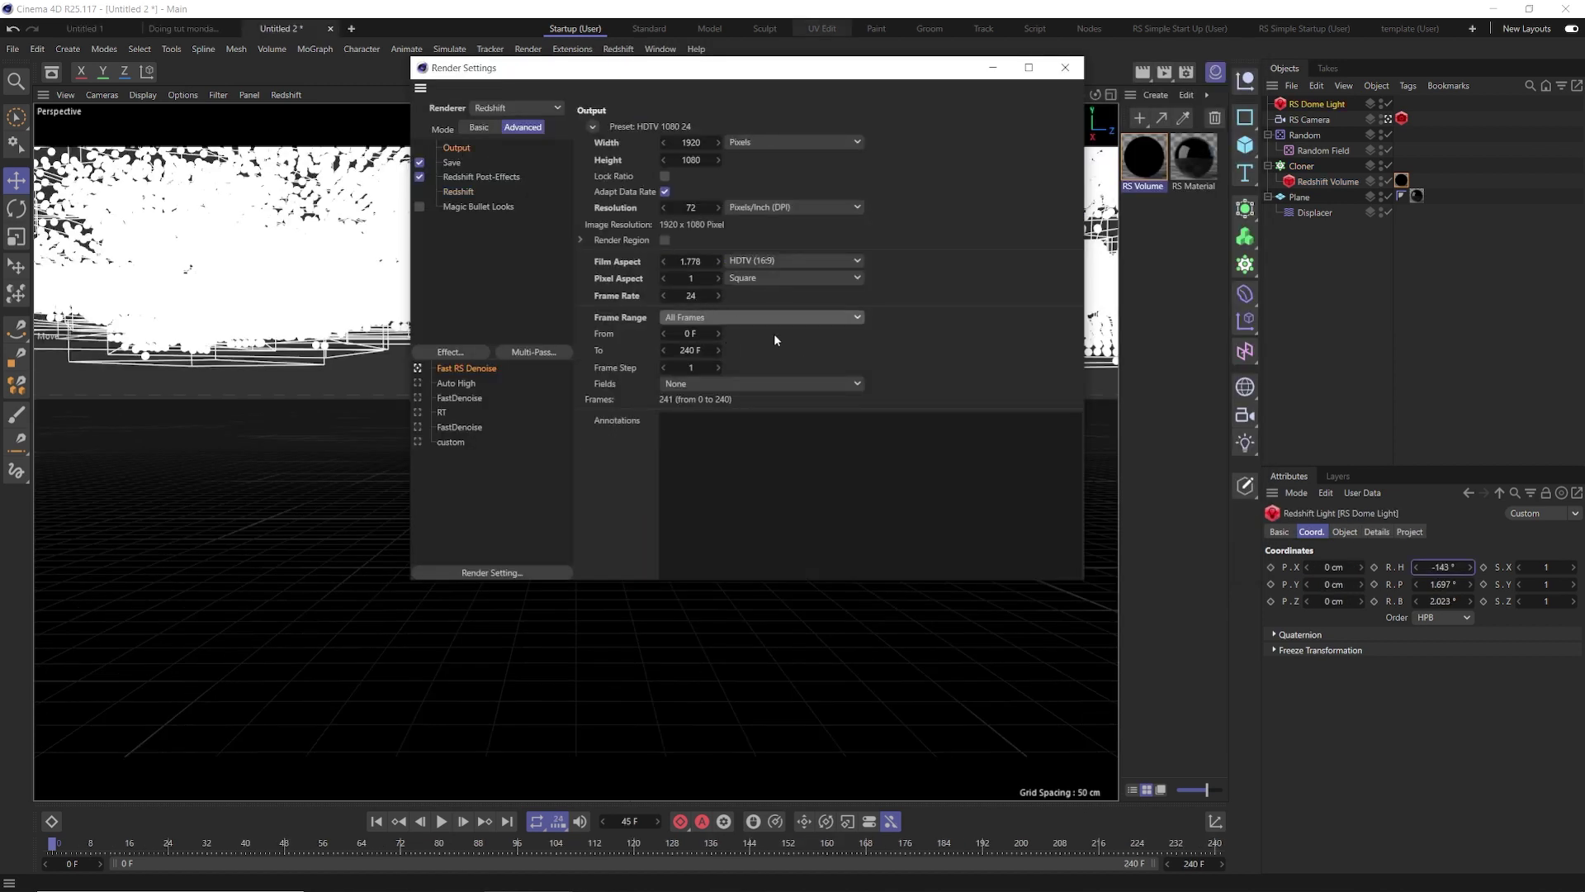
{"action": "left_click", "coordinate": [452, 163]}
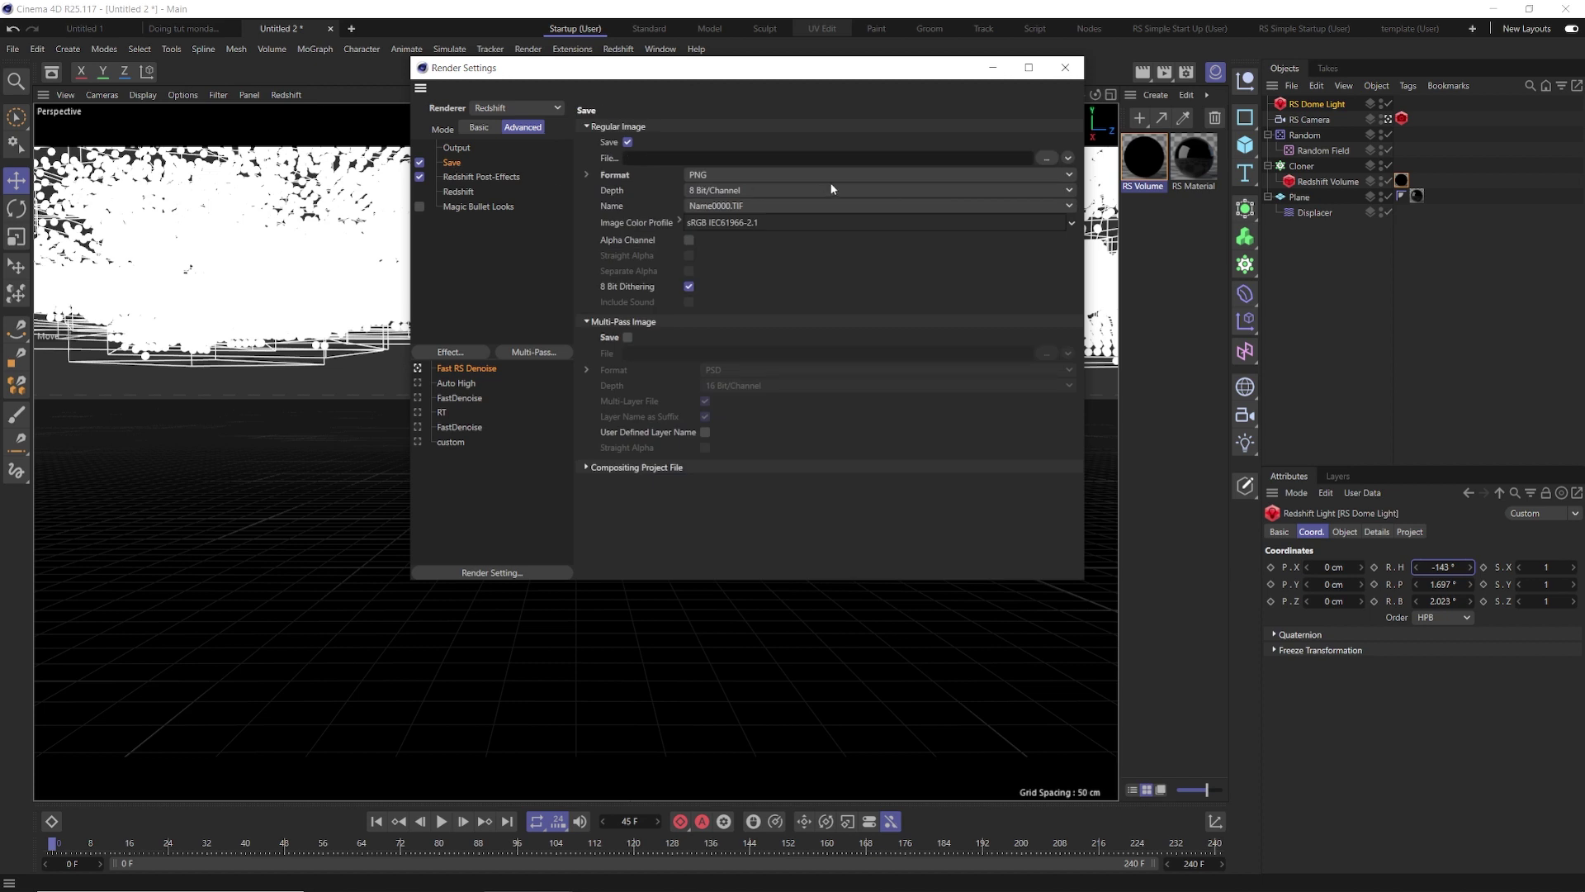
{"action": "left_click", "coordinate": [1045, 158]}
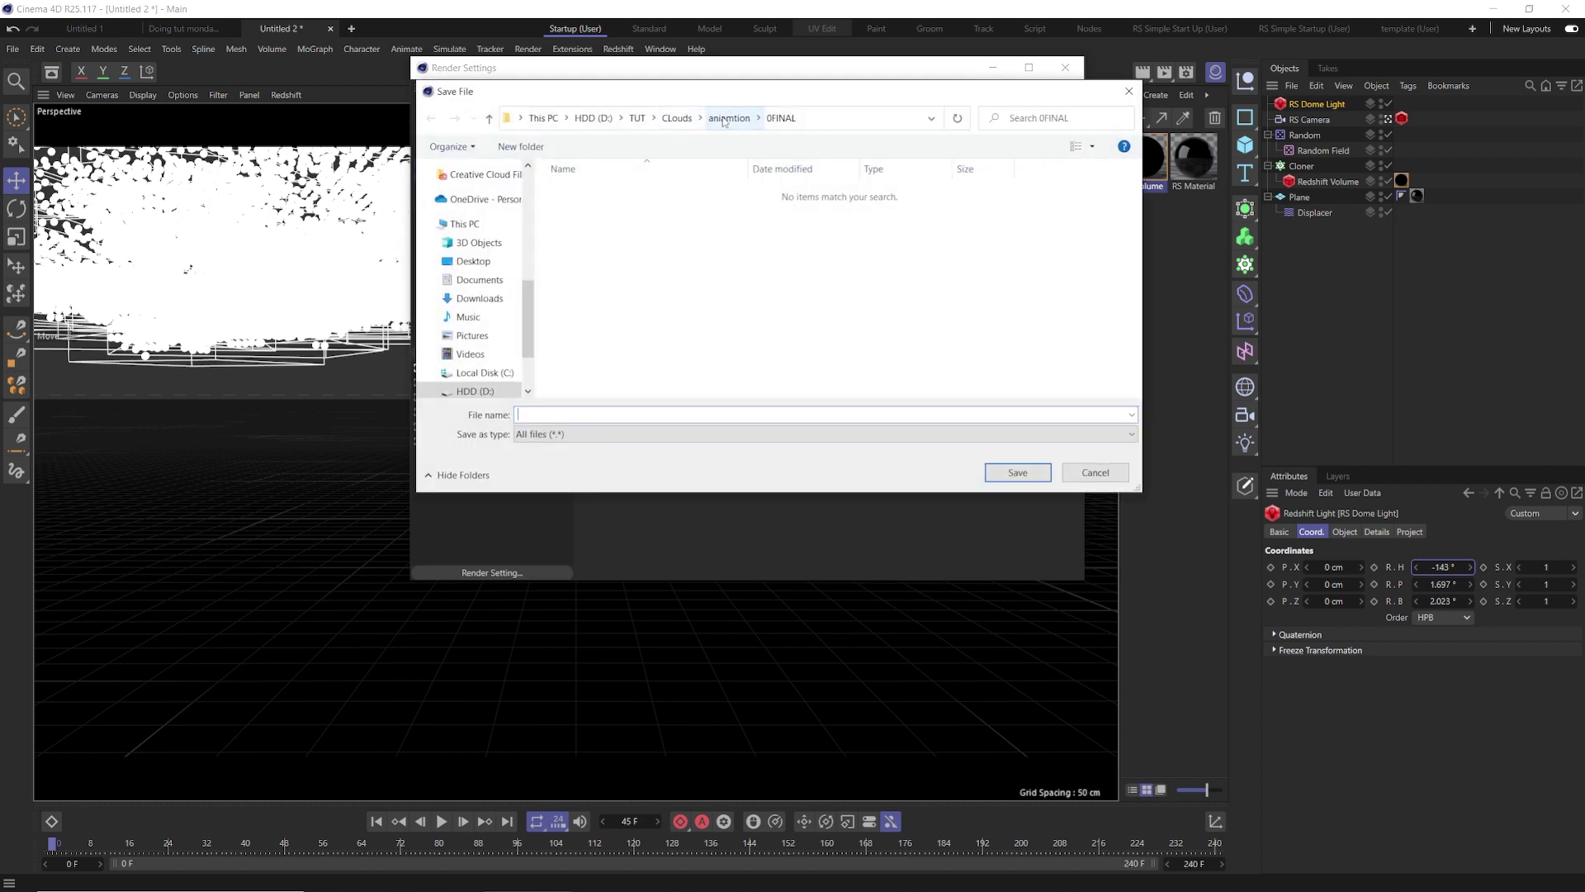
{"action": "key", "text": "Escape"}
{"action": "key", "text": "Escape"}
{"action": "left_click", "coordinate": [1186, 72]}
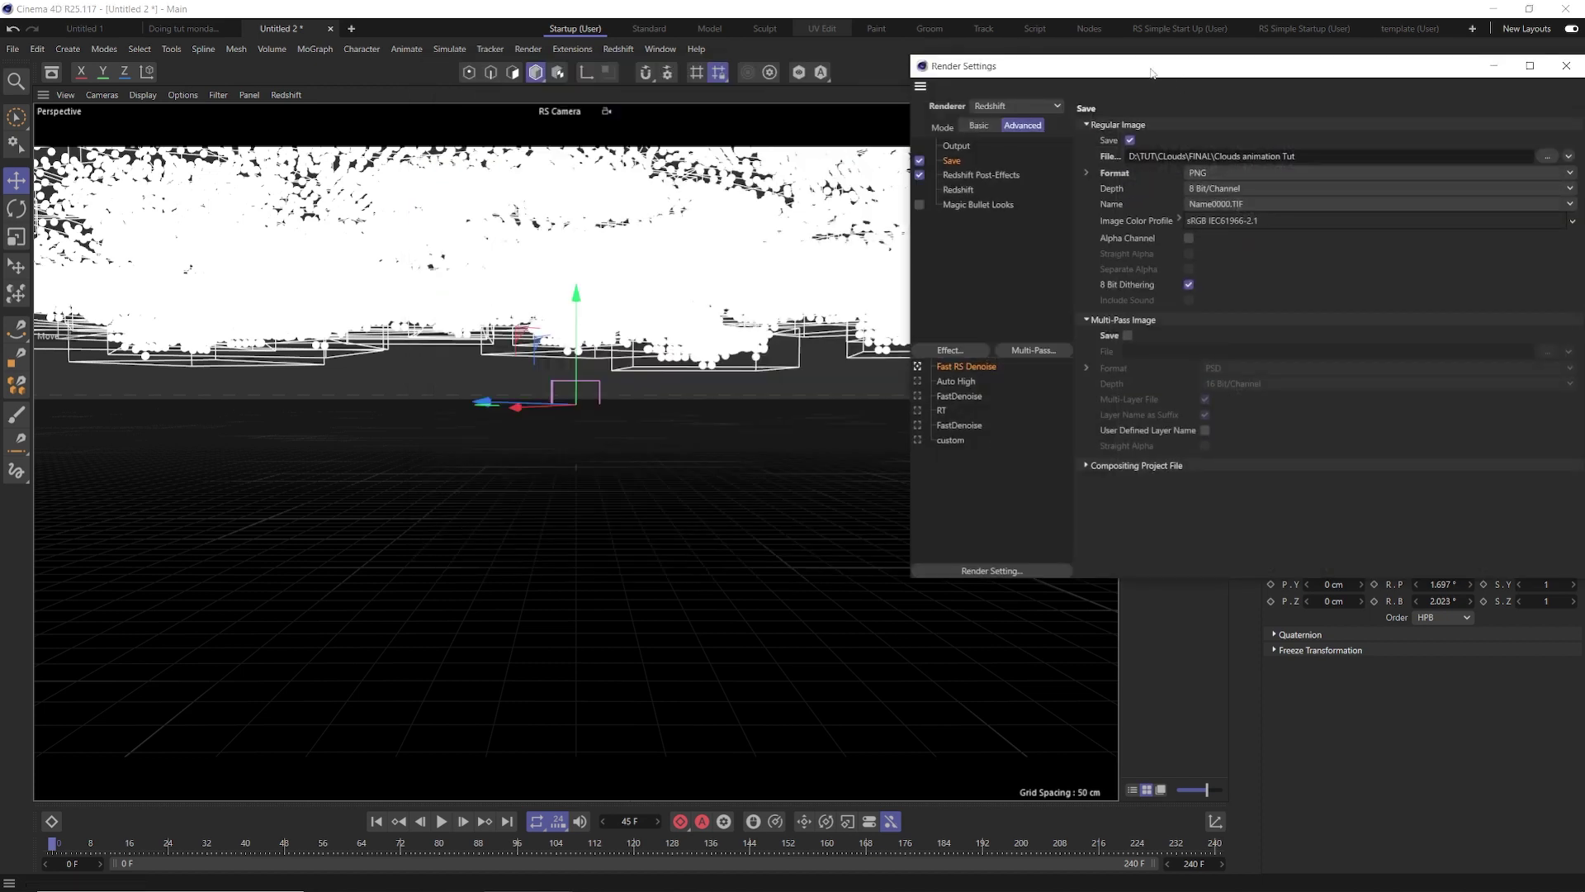
{"action": "left_click_drag", "start_coordinate": [1152, 73], "coordinate": [655, 73]}
{"action": "left_click", "coordinate": [1086, 66]}
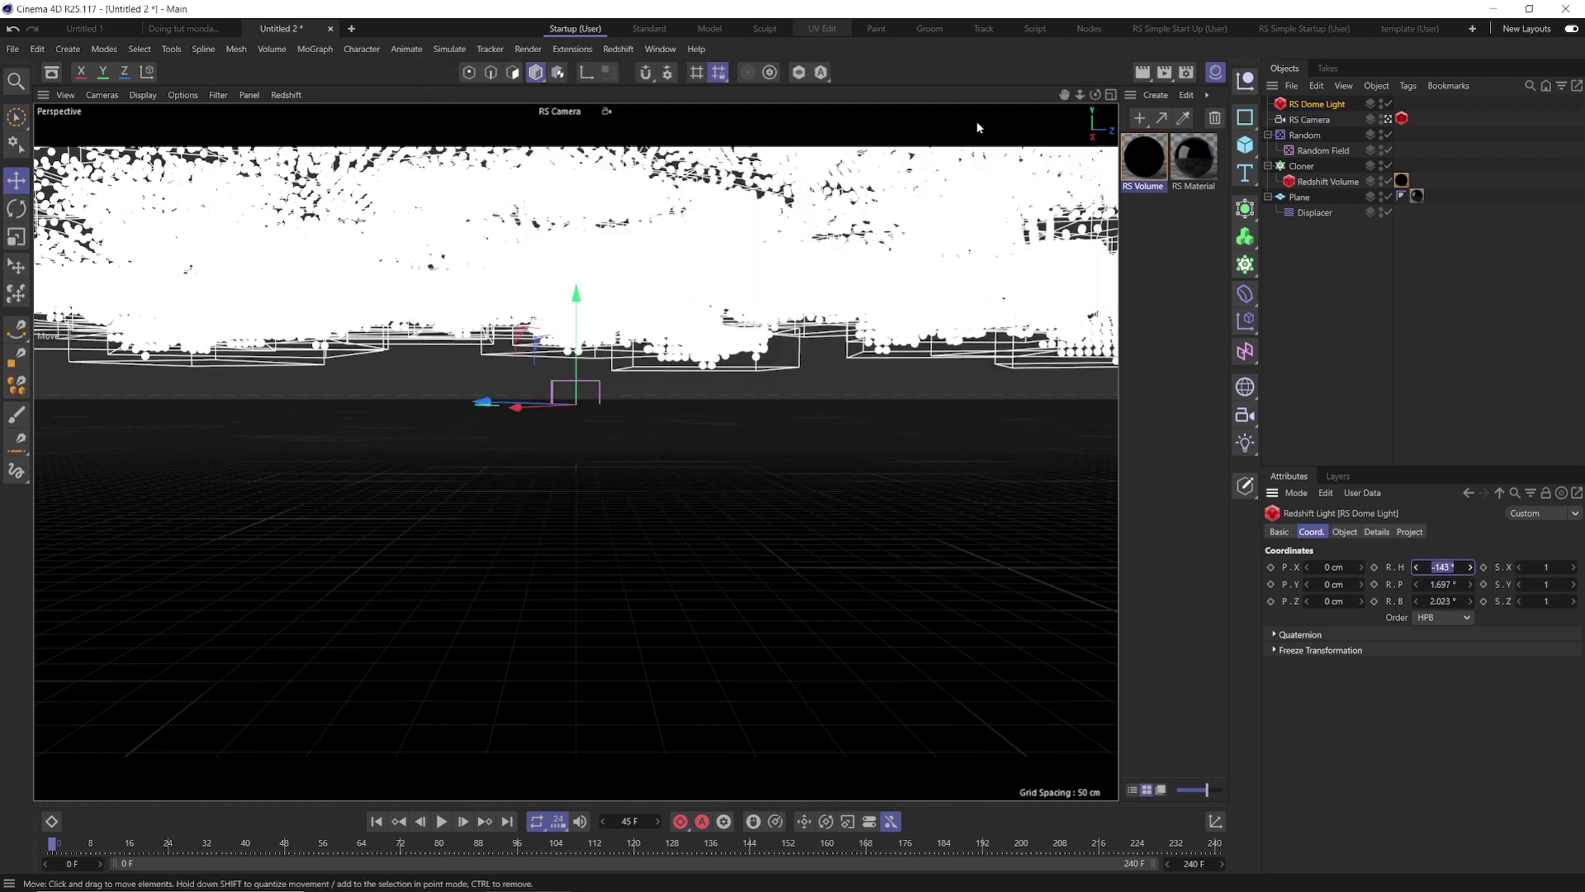
Step: Save the project as CLOUDS FINAL.c4d and add it to the render queue as the only job enabled for rendering
{"action": "key", "text": "alt+r"}
{"action": "left_click_drag", "start_coordinate": [1003, 117], "coordinate": [566, 113]}
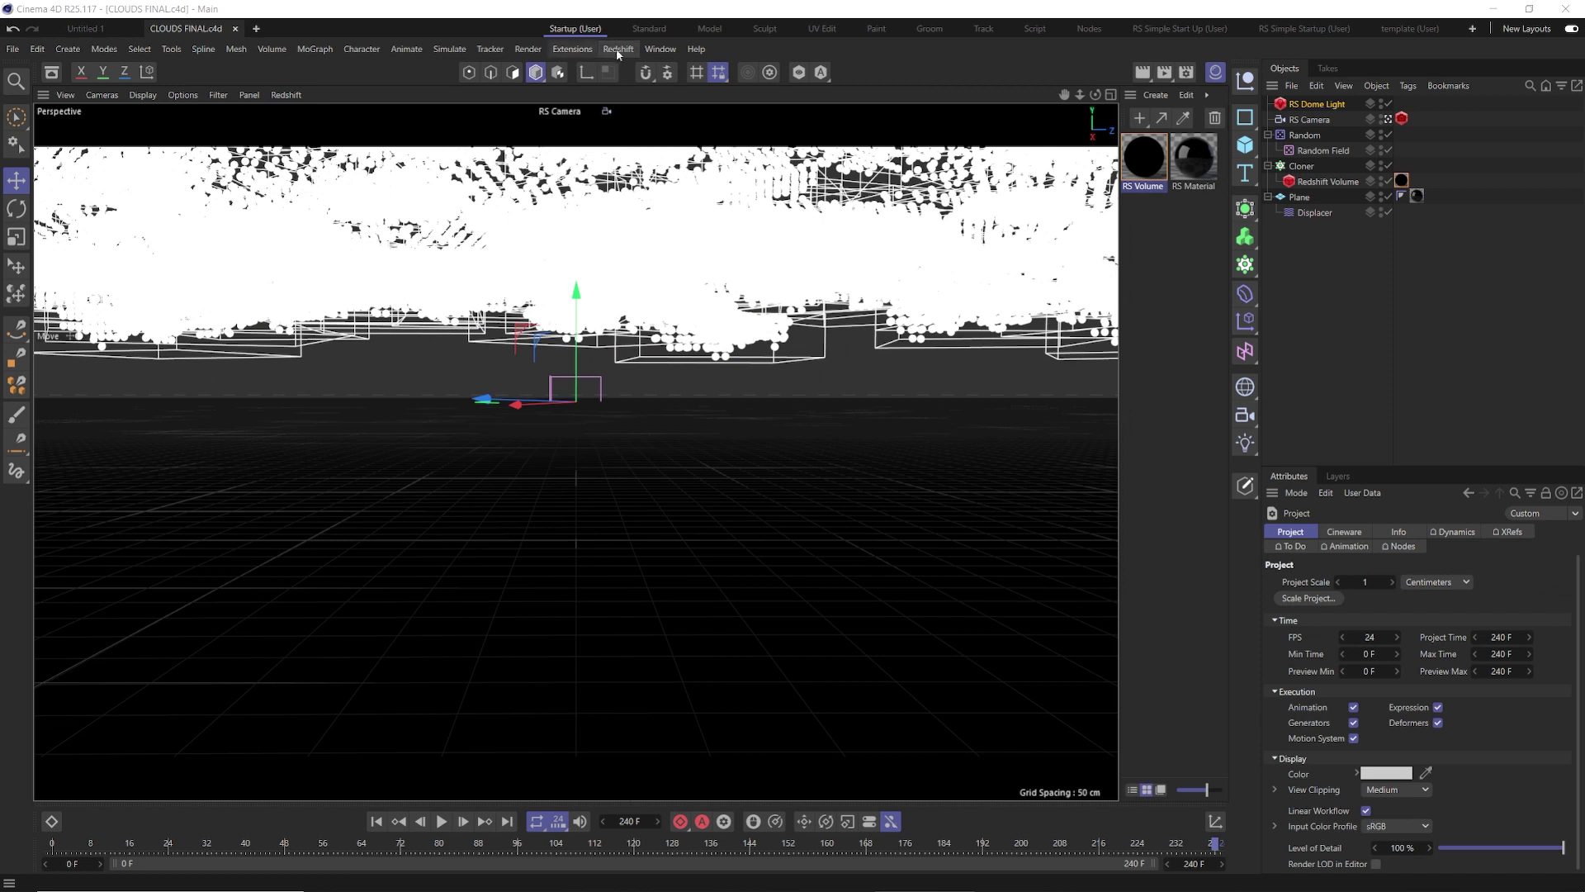
{"action": "left_click", "coordinate": [527, 49]}
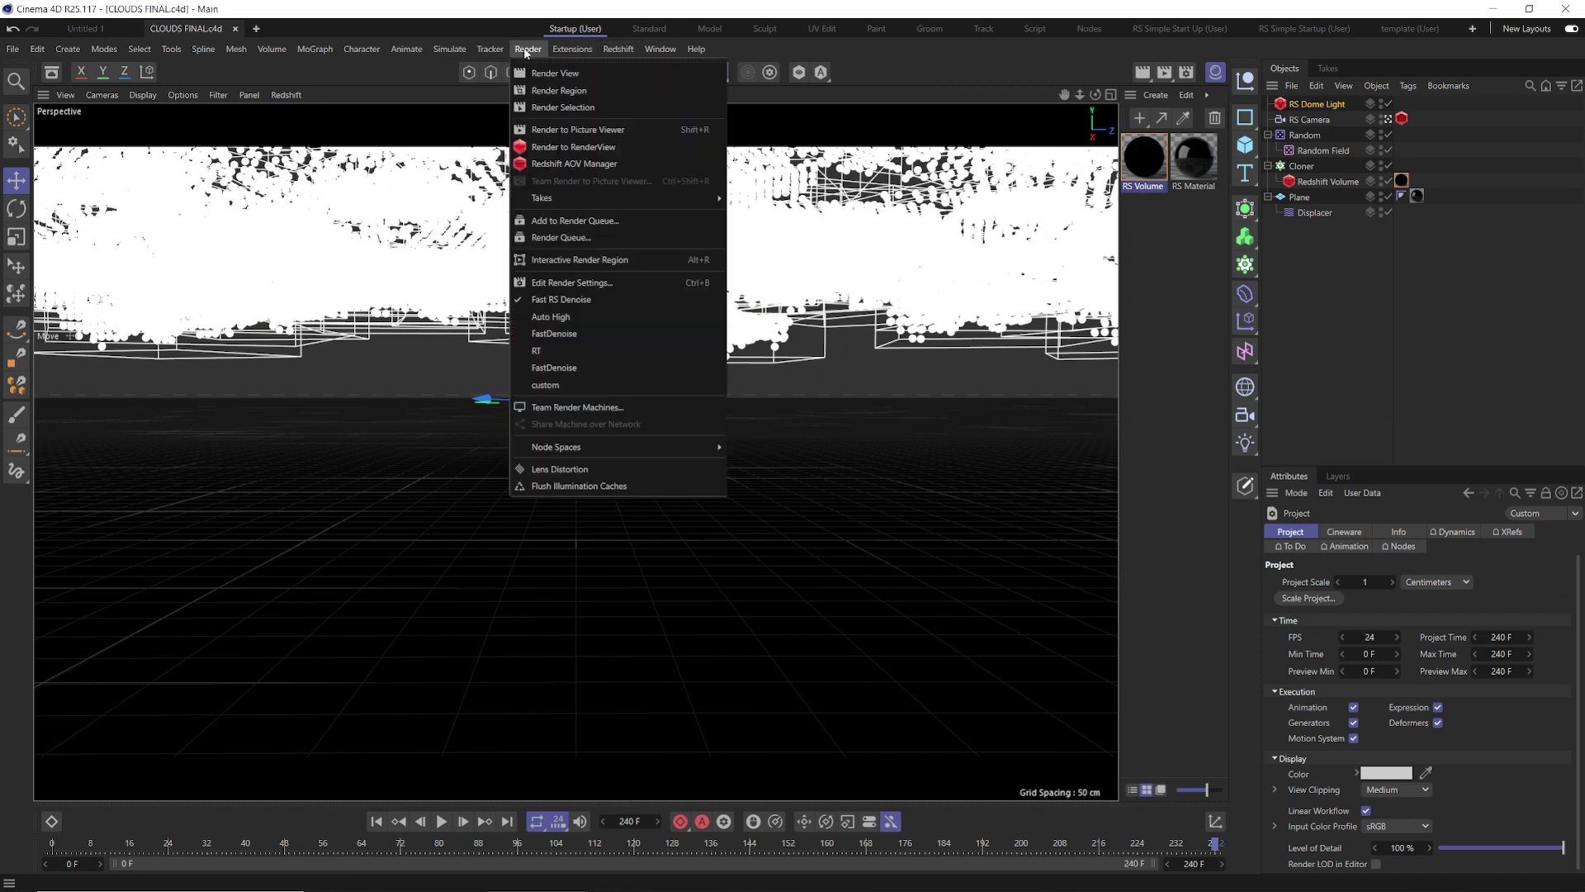
{"action": "left_click", "coordinate": [549, 221]}
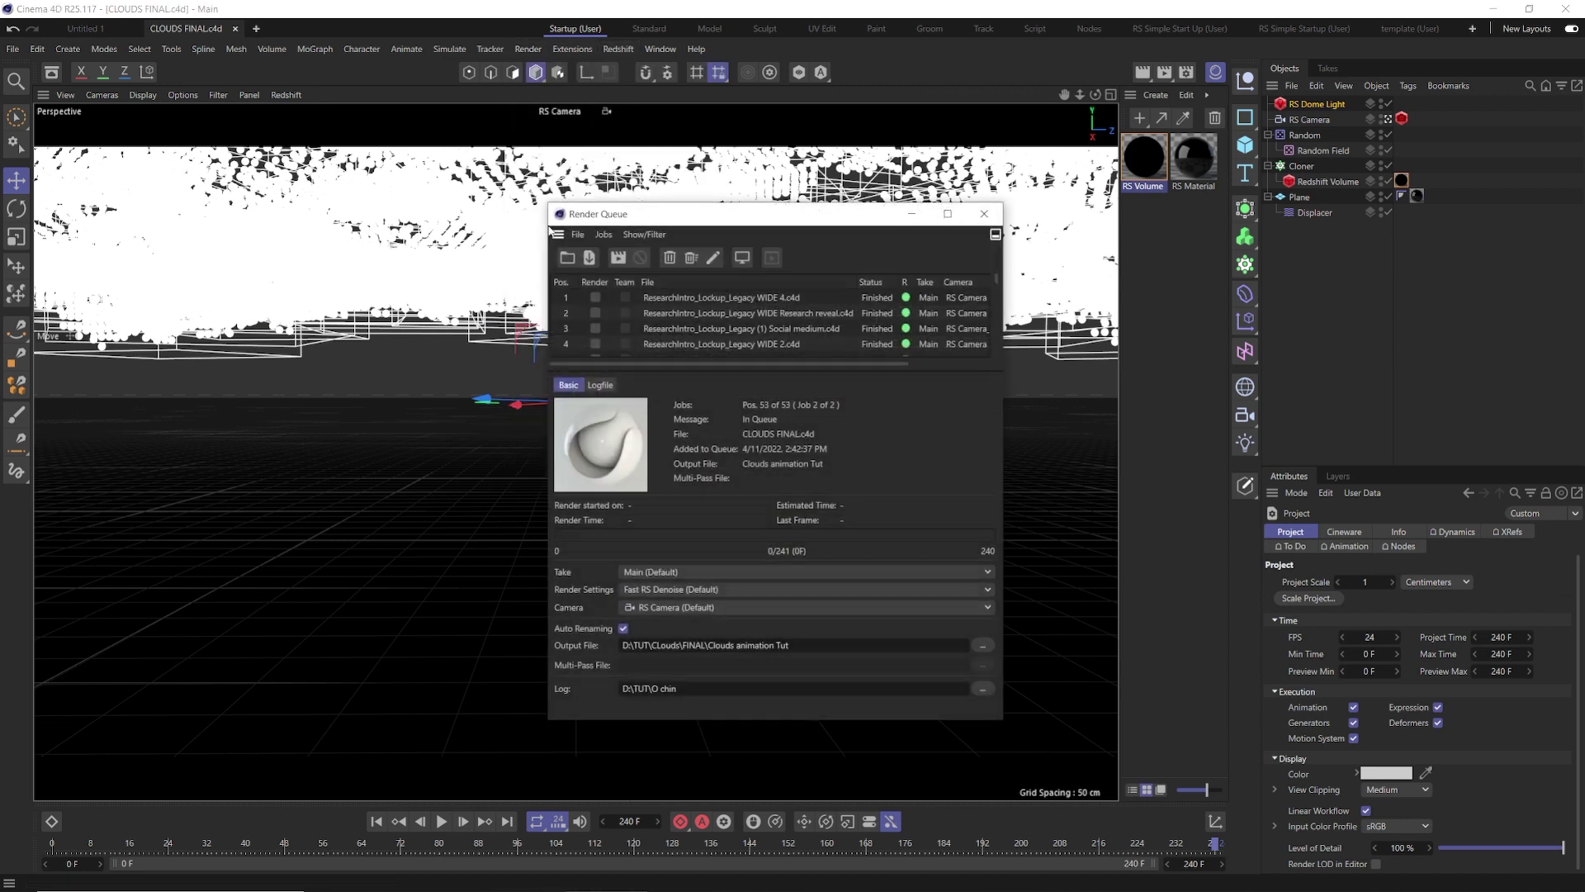
{"action": "left_click", "coordinate": [595, 333]}
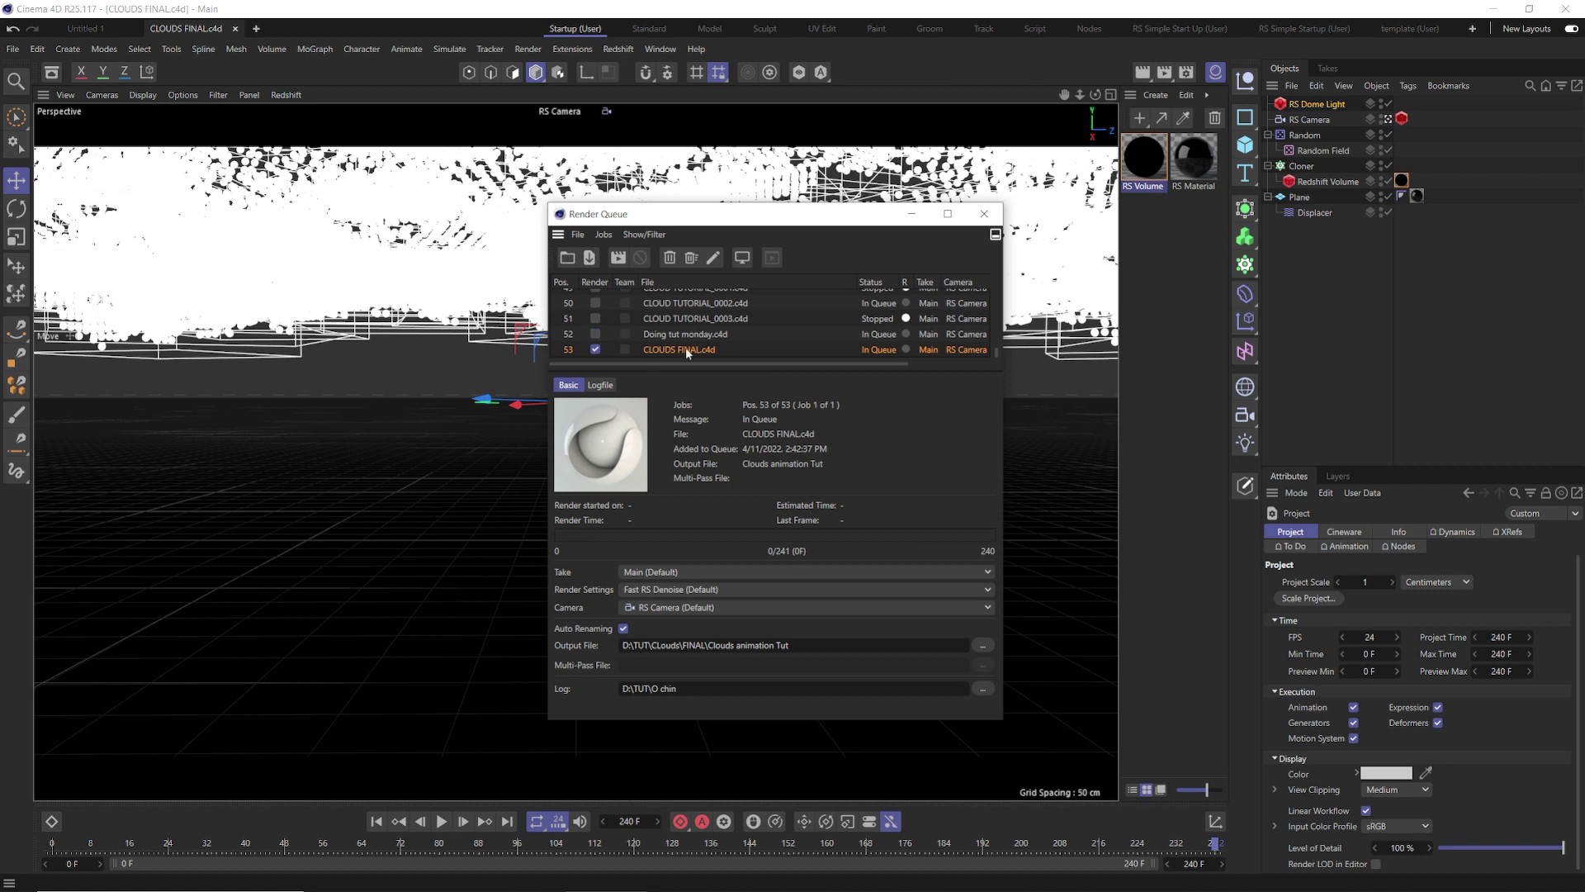